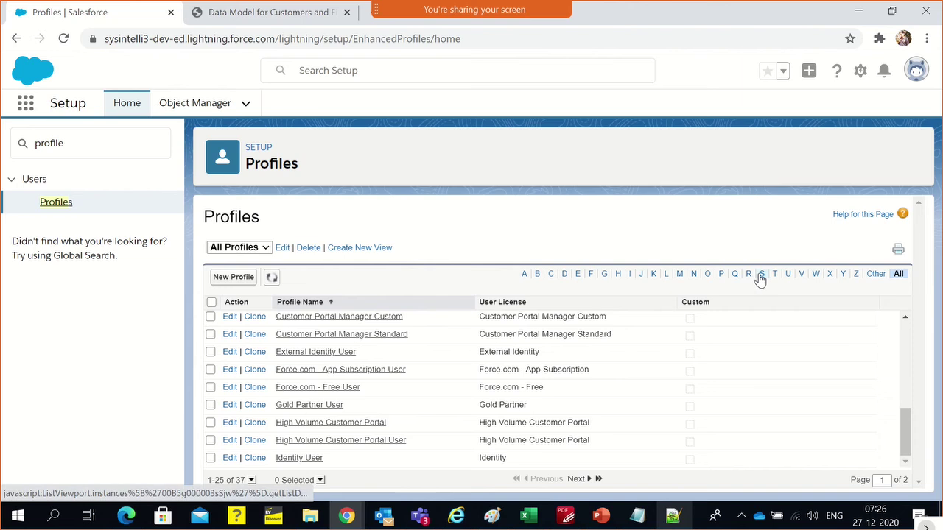
Filter profiles by 'S', open System Administrator, and scroll through its detail page
{"action": "left_click", "coordinate": [760, 275]}
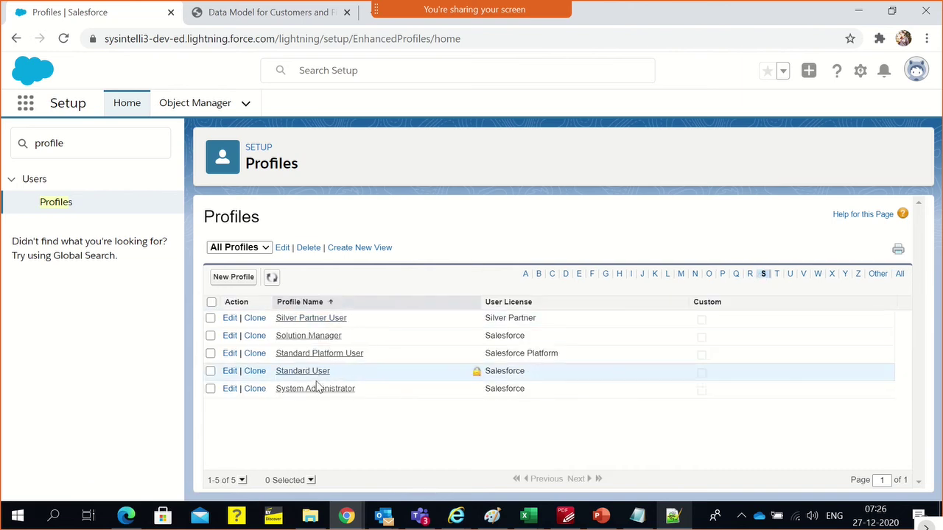
{"action": "left_click", "coordinate": [306, 389]}
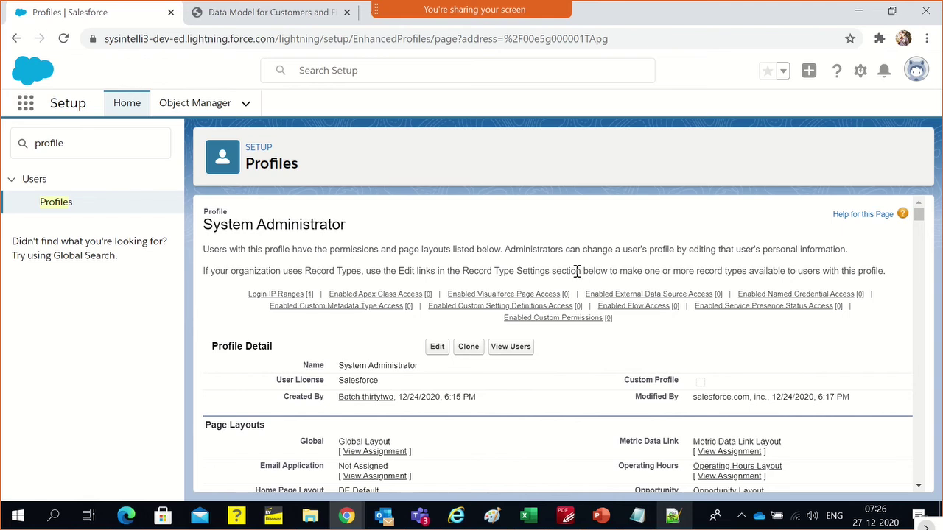
{"action": "scroll", "coordinate": [475, 272], "scroll_direction": "down", "scroll_amount": 1}
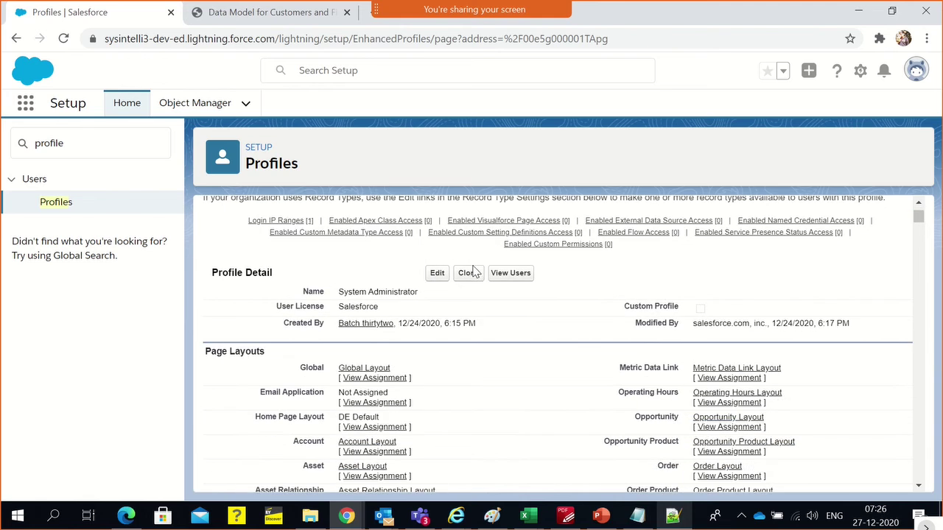
{"action": "scroll", "coordinate": [596, 300], "scroll_direction": "down", "scroll_amount": 1}
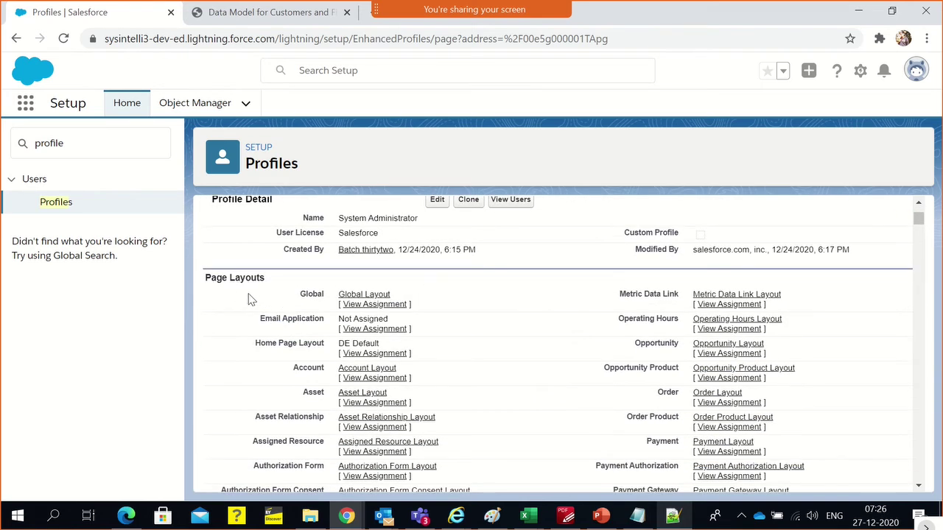
{"action": "scroll", "coordinate": [249, 298], "scroll_direction": "down", "scroll_amount": 8}
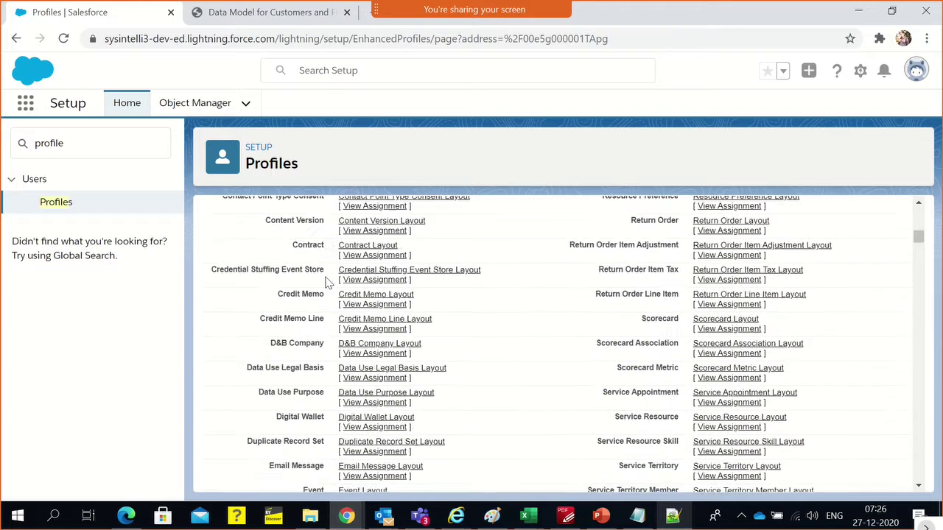
{"action": "scroll", "coordinate": [327, 282], "scroll_direction": "down", "scroll_amount": 8}
{"action": "scroll", "coordinate": [328, 282], "scroll_direction": "up", "scroll_amount": 9}
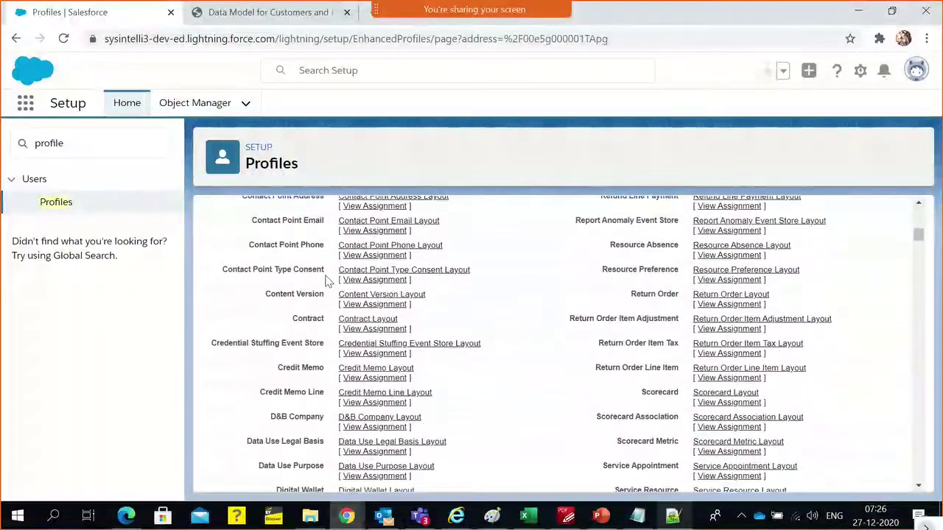
{"action": "scroll", "coordinate": [328, 282], "scroll_direction": "up", "scroll_amount": 8}
Point out the Global, Account and Order page layouts, then scroll to Field-Level Security
{"action": "double_click", "coordinate": [310, 293]}
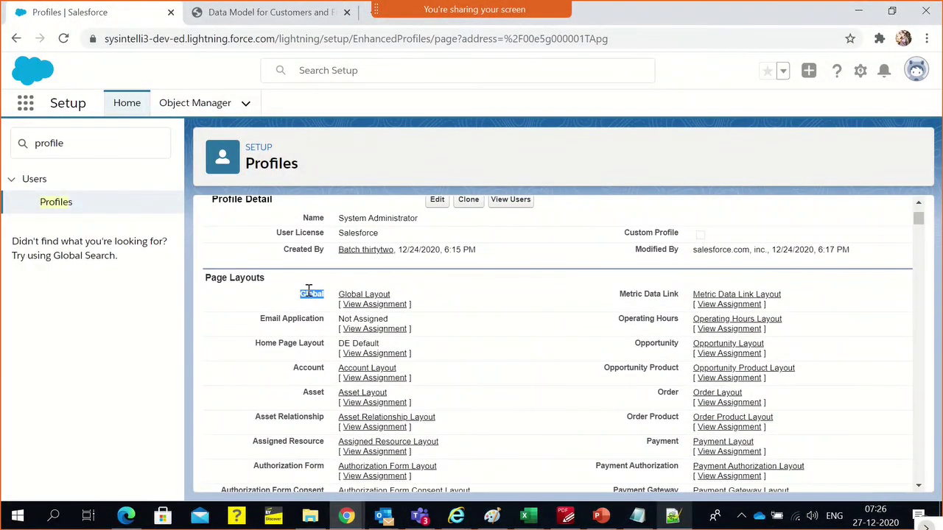
{"action": "double_click", "coordinate": [310, 368]}
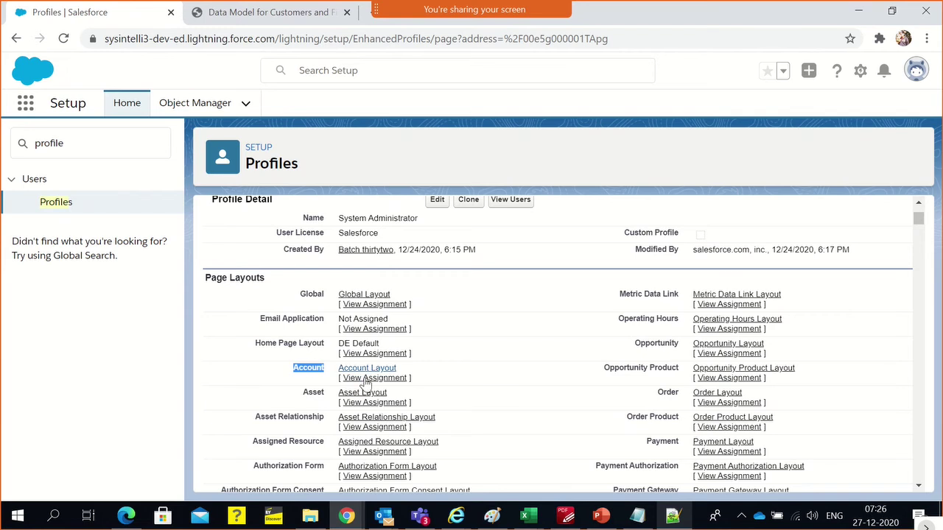
{"action": "double_click", "coordinate": [668, 393]}
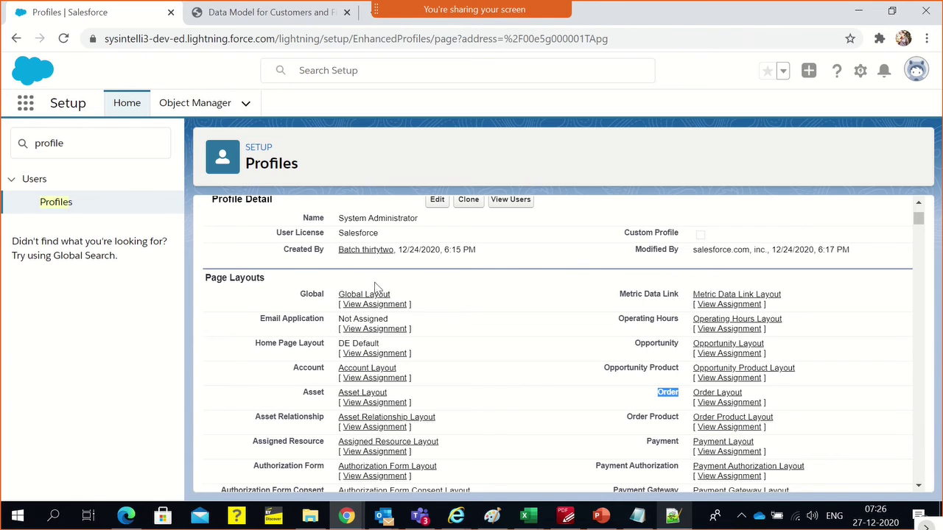
{"action": "scroll", "coordinate": [435, 345], "scroll_direction": "down", "scroll_amount": 10}
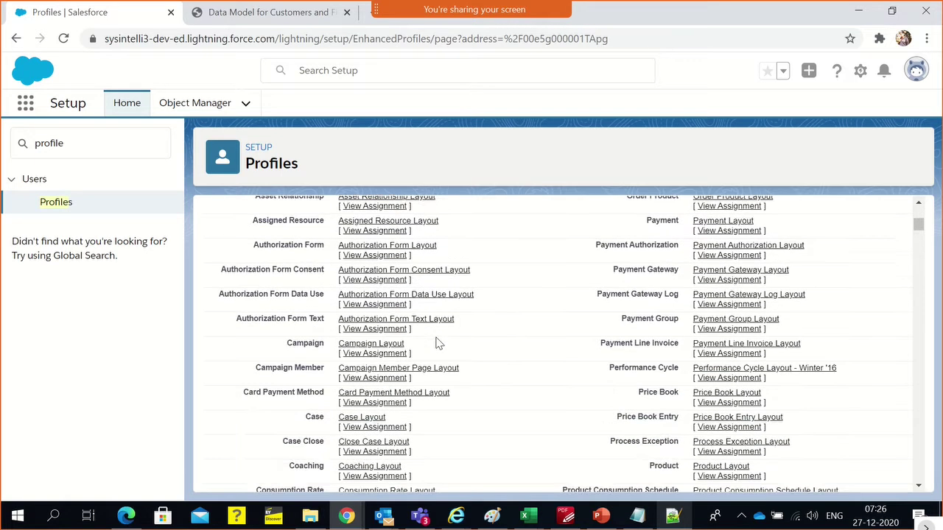
{"action": "scroll", "coordinate": [442, 317], "scroll_direction": "down", "scroll_amount": 10}
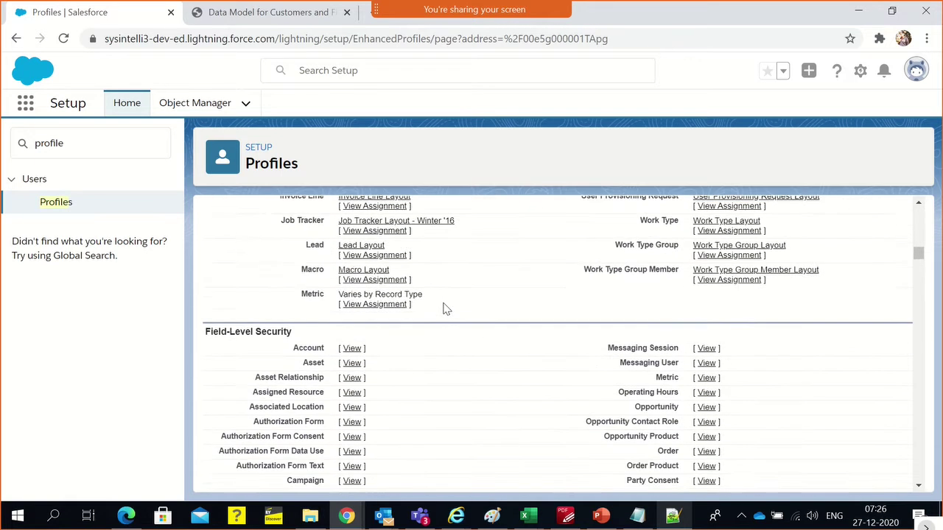
{"action": "scroll", "coordinate": [346, 284], "scroll_direction": "up", "scroll_amount": 1}
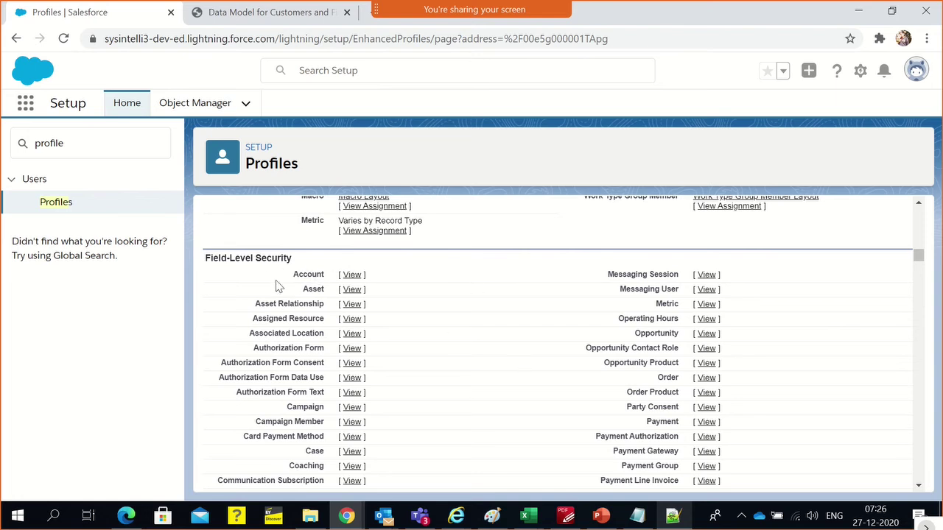
{"action": "scroll", "coordinate": [336, 301], "scroll_direction": "down", "scroll_amount": 10}
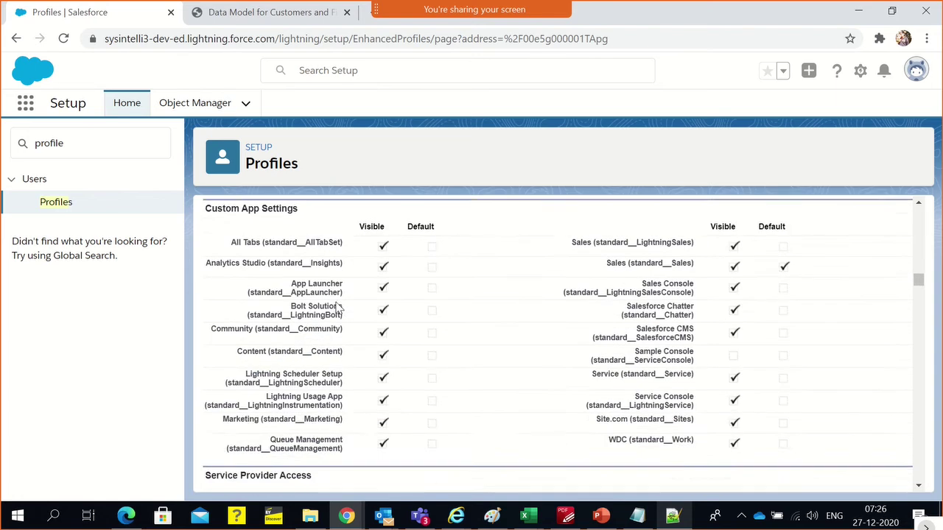
{"action": "scroll", "coordinate": [339, 308], "scroll_direction": "up", "scroll_amount": 1}
{"action": "scroll", "coordinate": [381, 313], "scroll_direction": "down", "scroll_amount": 1}
{"action": "double_click", "coordinate": [294, 163]}
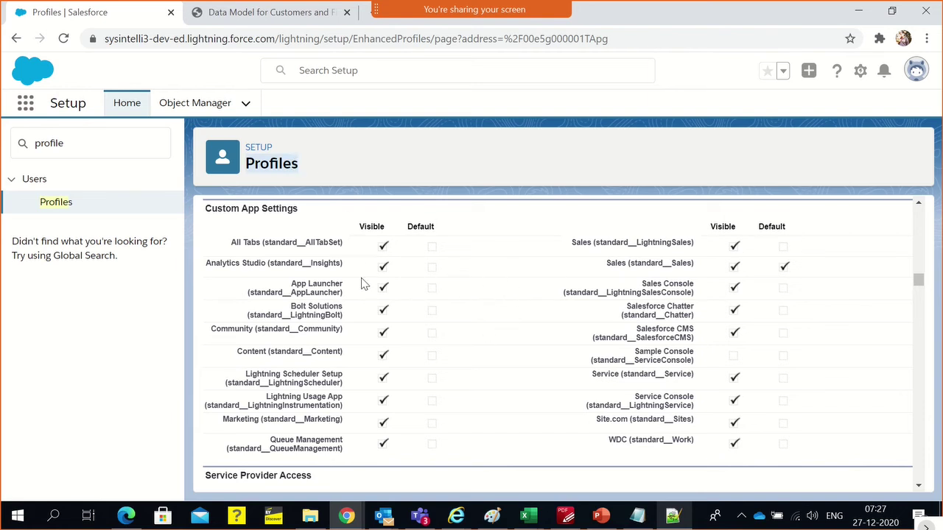
{"action": "scroll", "coordinate": [593, 369], "scroll_direction": "down", "scroll_amount": 4}
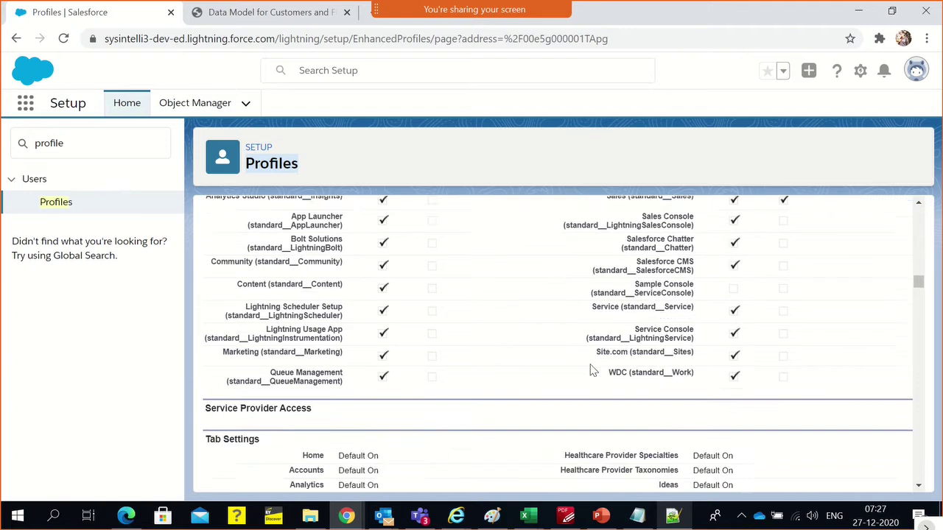
{"action": "scroll", "coordinate": [594, 369], "scroll_direction": "up", "scroll_amount": 1}
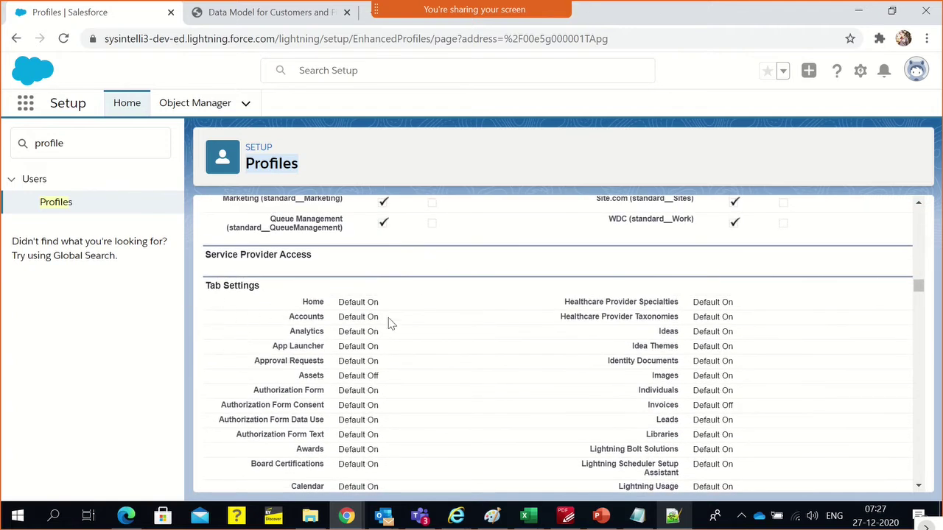
{"action": "triple_click", "coordinate": [350, 310]}
{"action": "scroll", "coordinate": [361, 390], "scroll_direction": "down", "scroll_amount": 1}
{"action": "scroll", "coordinate": [420, 424], "scroll_direction": "down", "scroll_amount": 2}
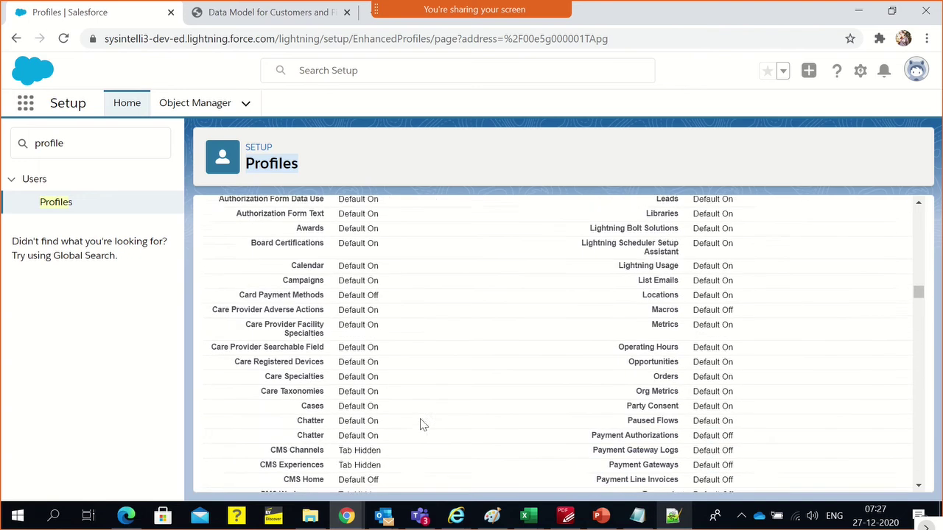
{"action": "scroll", "coordinate": [421, 423], "scroll_direction": "down", "scroll_amount": 1}
{"action": "triple_click", "coordinate": [363, 393]}
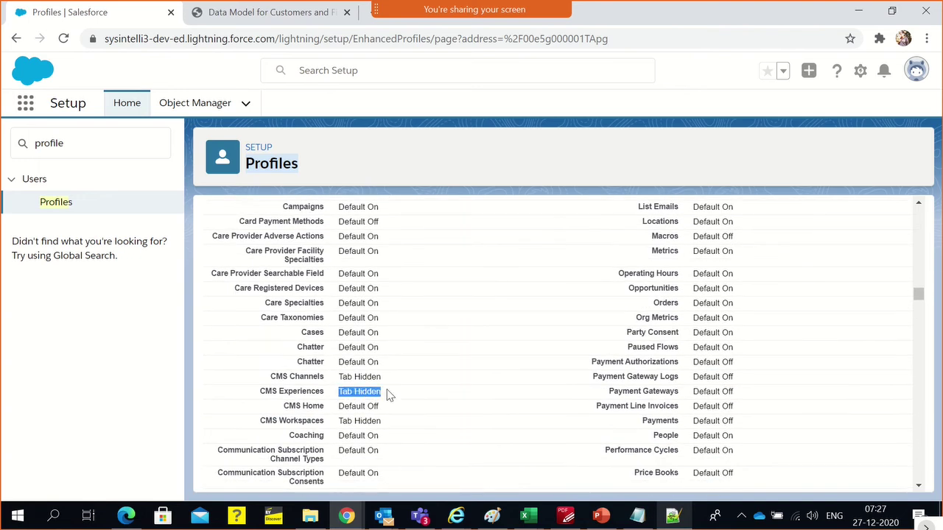
{"action": "scroll", "coordinate": [387, 393], "scroll_direction": "down", "scroll_amount": 3}
{"action": "scroll", "coordinate": [388, 395], "scroll_direction": "down", "scroll_amount": 7}
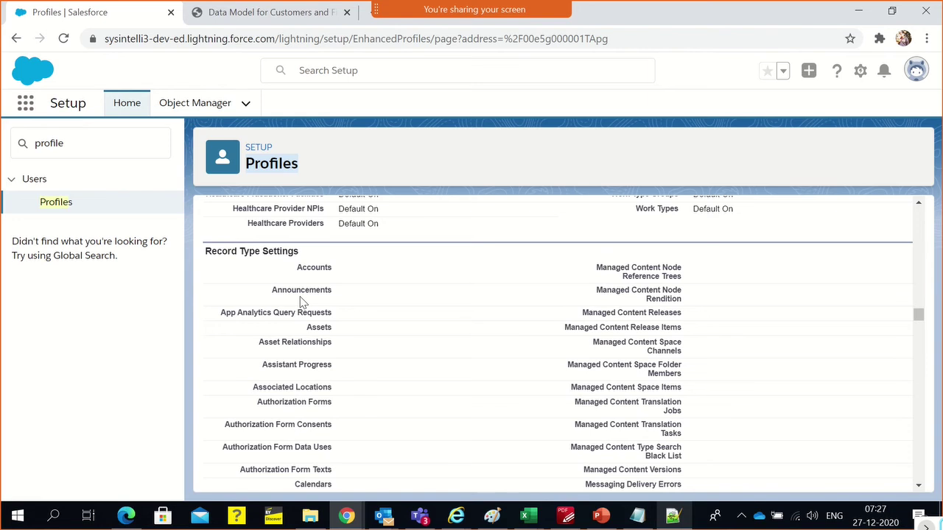
{"action": "scroll", "coordinate": [317, 307], "scroll_direction": "up", "scroll_amount": 1}
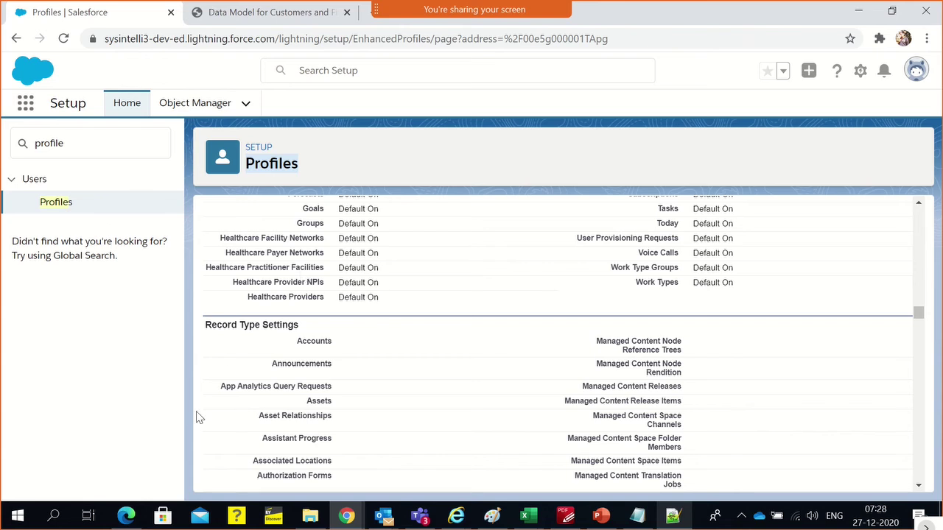
{"action": "scroll", "coordinate": [246, 353], "scroll_direction": "up", "scroll_amount": 10}
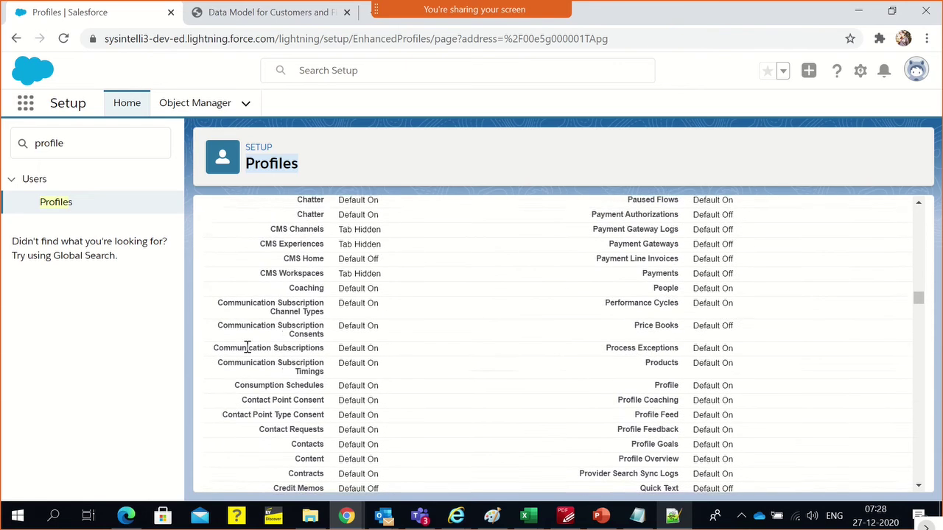
{"action": "scroll", "coordinate": [246, 347], "scroll_direction": "up", "scroll_amount": 5}
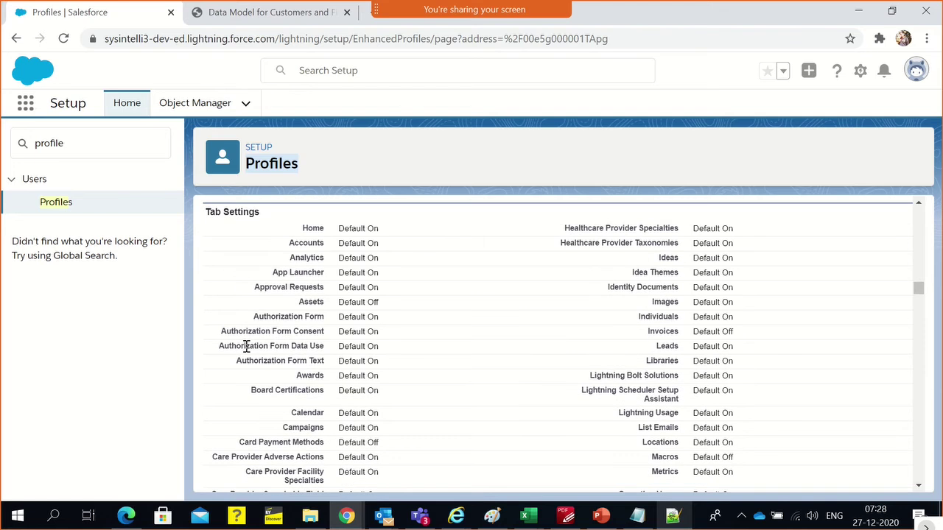
{"action": "left_click_drag", "start_coordinate": [235, 245], "coordinate": [335, 390]}
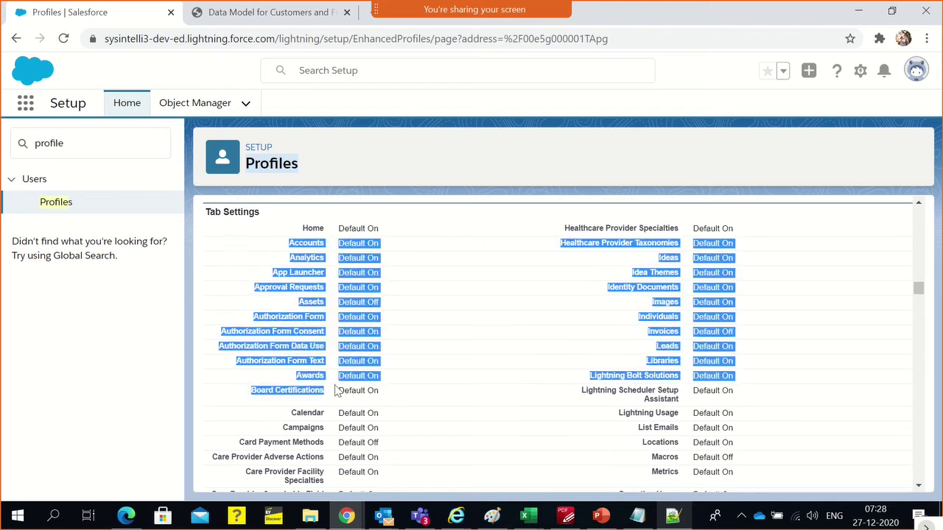
{"action": "scroll", "coordinate": [371, 372], "scroll_direction": "up", "scroll_amount": 7}
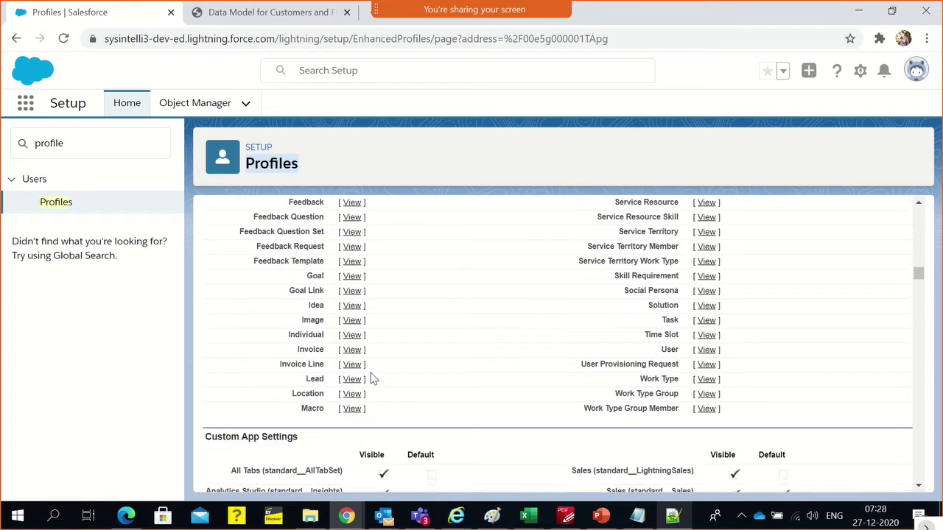
{"action": "scroll", "coordinate": [342, 419], "scroll_direction": "down", "scroll_amount": 1}
{"action": "scroll", "coordinate": [315, 332], "scroll_direction": "up", "scroll_amount": 2}
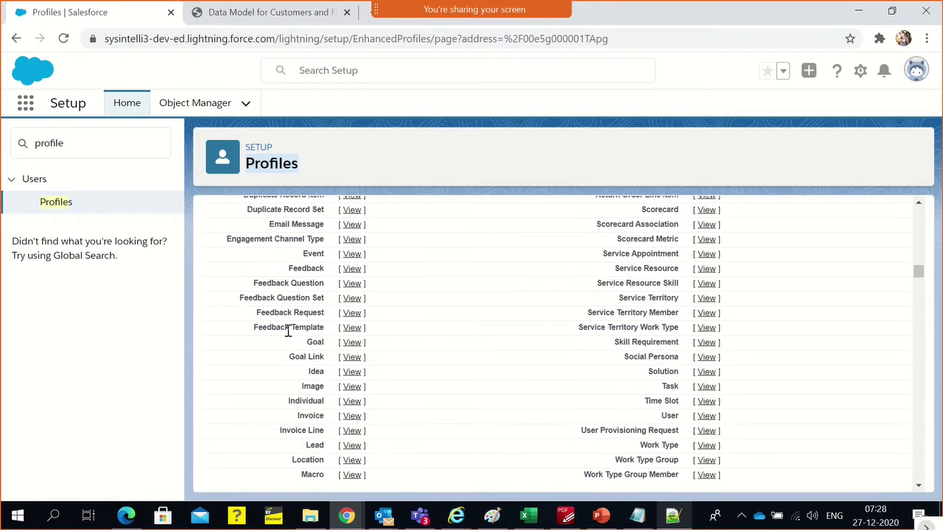
{"action": "left_click", "coordinate": [318, 177]}
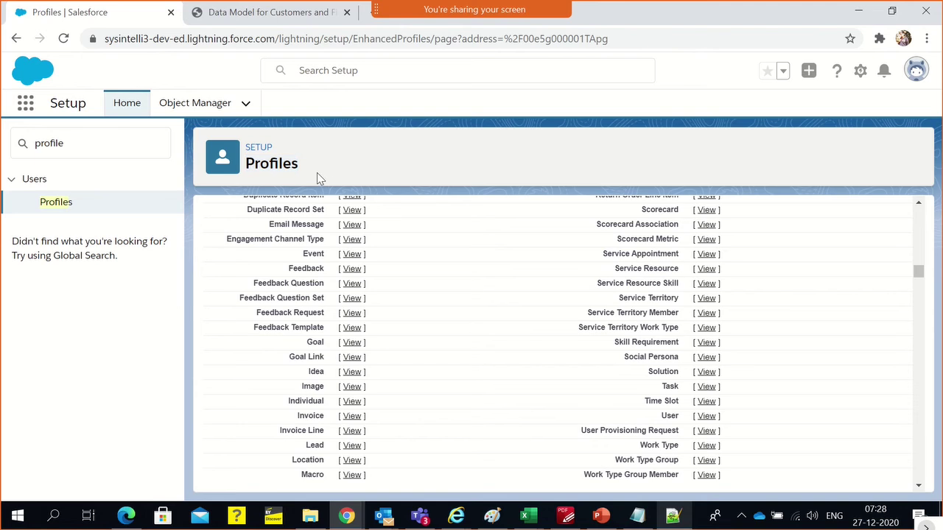
{"action": "double_click", "coordinate": [276, 167]}
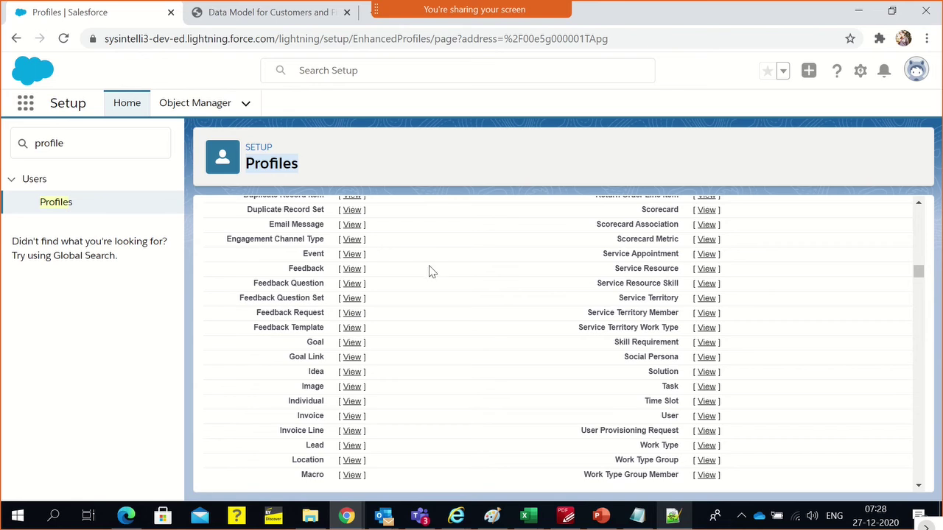
{"action": "scroll", "coordinate": [892, 267], "scroll_direction": "up", "scroll_amount": 1}
{"action": "left_click_drag", "start_coordinate": [918, 269], "coordinate": [926, 288]}
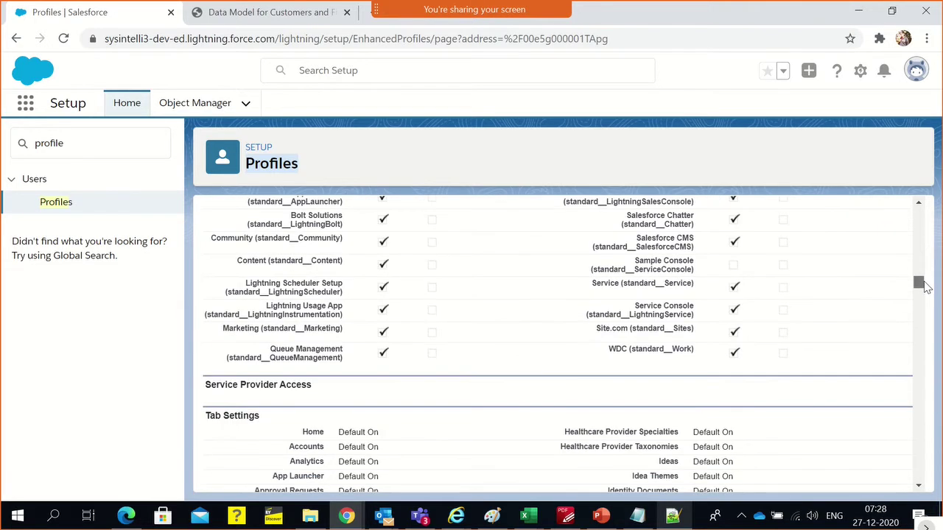
Scroll through the profile's object settings and Record Type Settings
{"action": "scroll", "coordinate": [568, 383], "scroll_direction": "down", "scroll_amount": 7}
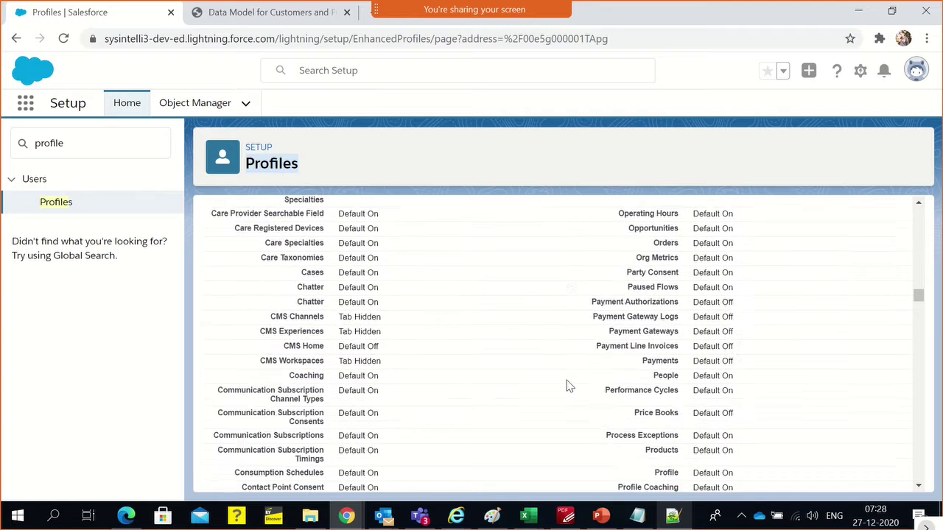
{"action": "scroll", "coordinate": [569, 385], "scroll_direction": "down", "scroll_amount": 10}
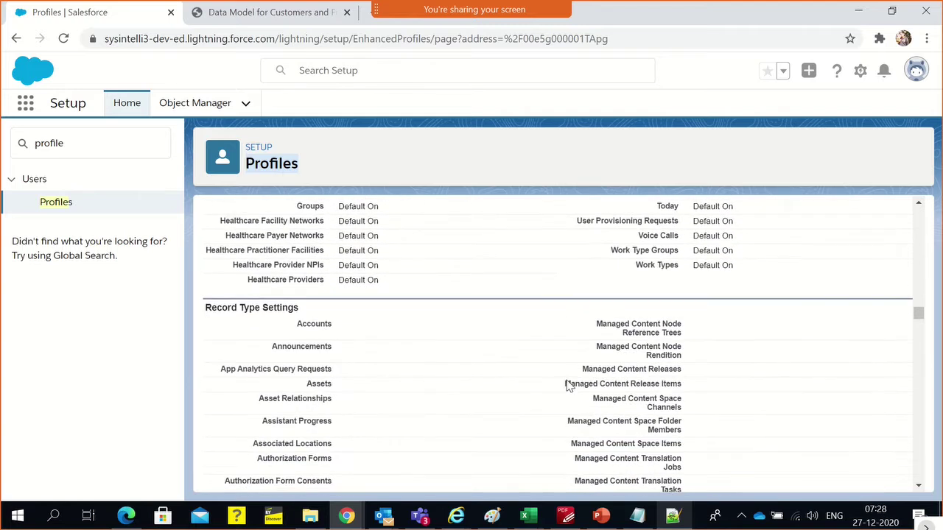
{"action": "scroll", "coordinate": [568, 386], "scroll_direction": "down", "scroll_amount": 2}
{"action": "scroll", "coordinate": [569, 384], "scroll_direction": "down", "scroll_amount": 5}
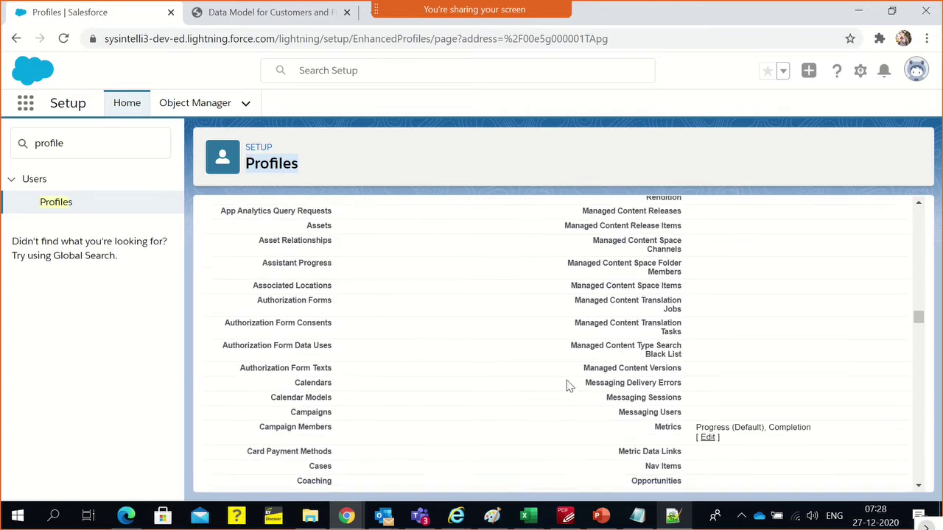
{"action": "scroll", "coordinate": [569, 384], "scroll_direction": "down", "scroll_amount": 8}
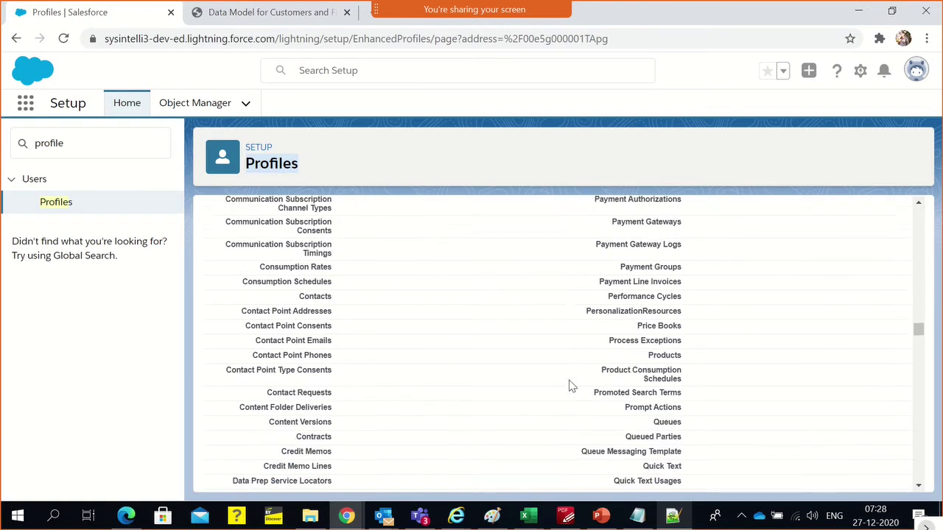
{"action": "scroll", "coordinate": [545, 394], "scroll_direction": "down", "scroll_amount": 8}
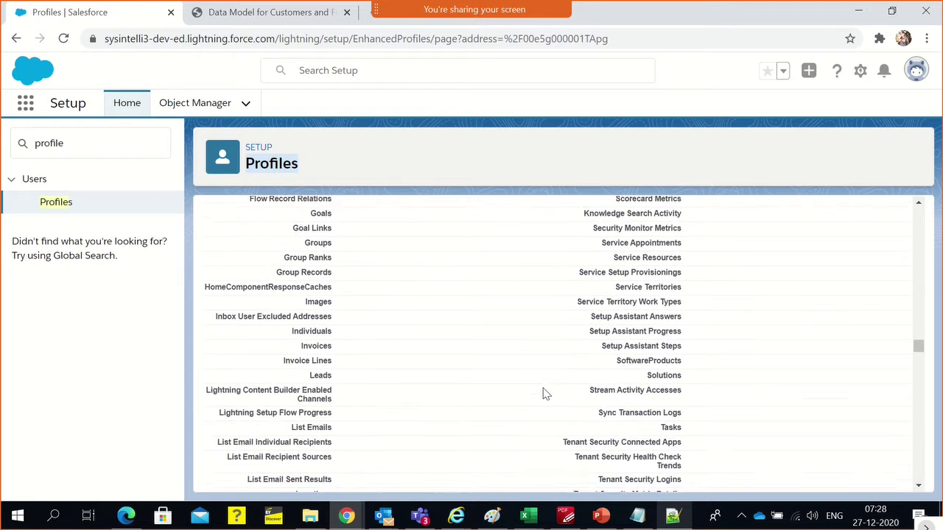
{"action": "scroll", "coordinate": [541, 385], "scroll_direction": "down", "scroll_amount": 3}
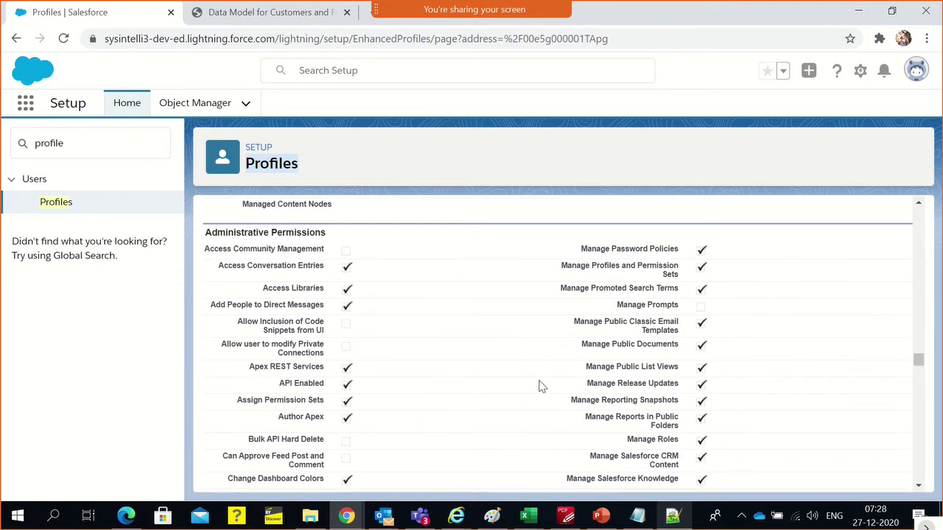
{"action": "scroll", "coordinate": [541, 385], "scroll_direction": "up", "scroll_amount": 2}
{"action": "scroll", "coordinate": [362, 280], "scroll_direction": "up", "scroll_amount": 3}
{"action": "scroll", "coordinate": [603, 351], "scroll_direction": "up", "scroll_amount": 2}
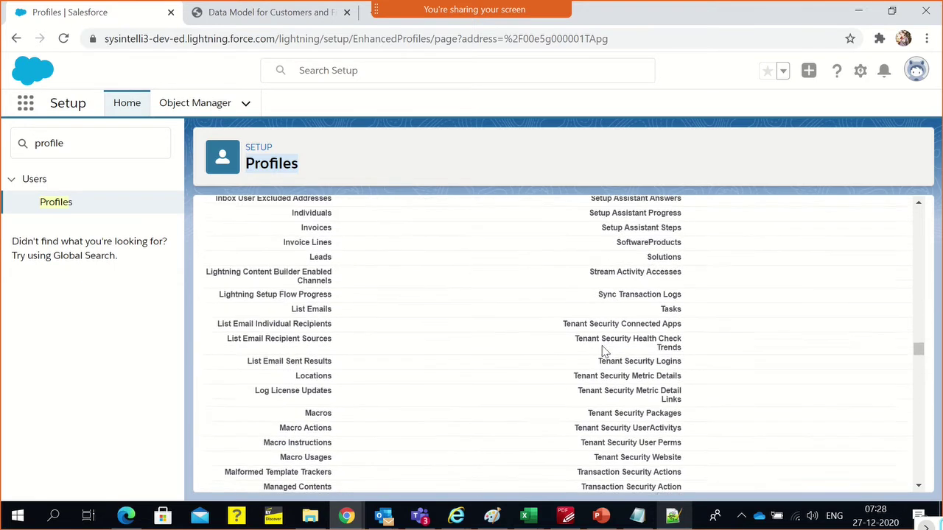
{"action": "scroll", "coordinate": [604, 352], "scroll_direction": "up", "scroll_amount": 5}
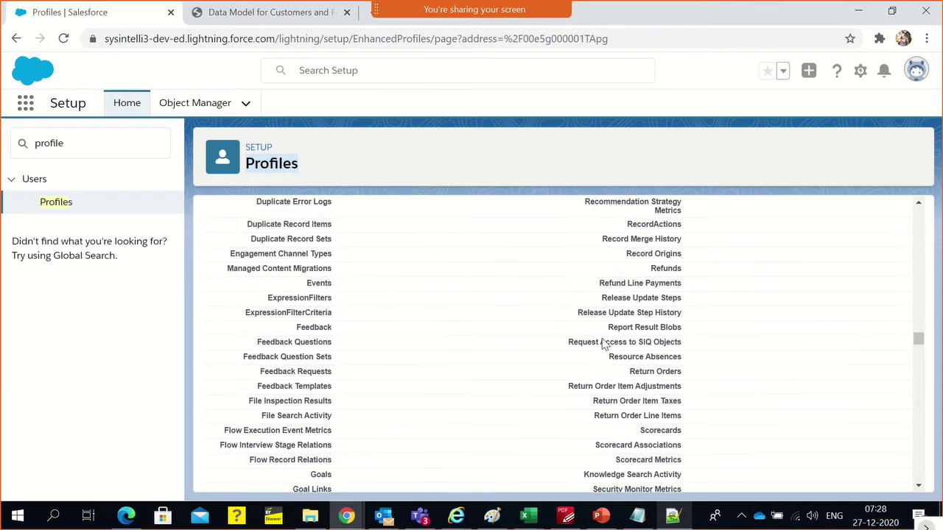
Switch to the Data Model for Customers and Financial Services diagram tab
{"action": "scroll", "coordinate": [604, 344], "scroll_direction": "up", "scroll_amount": 5}
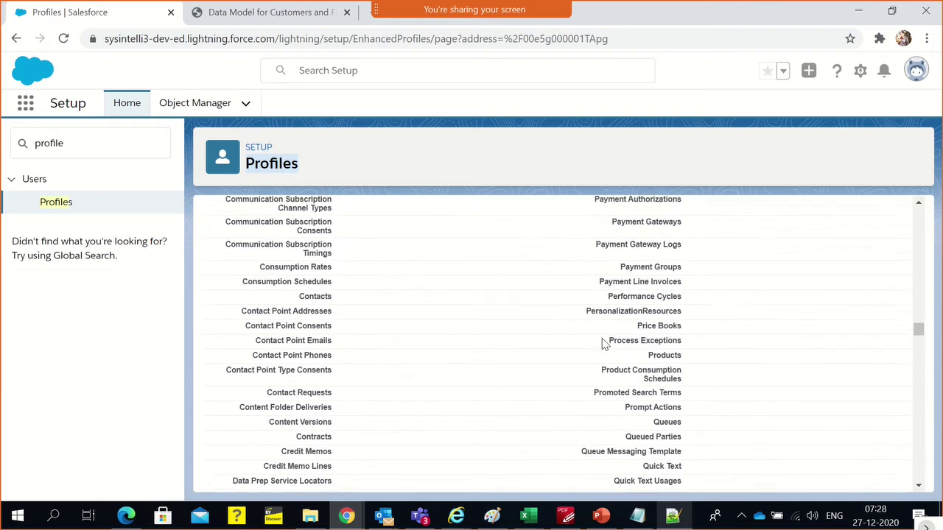
{"action": "scroll", "coordinate": [604, 344], "scroll_direction": "up", "scroll_amount": 6}
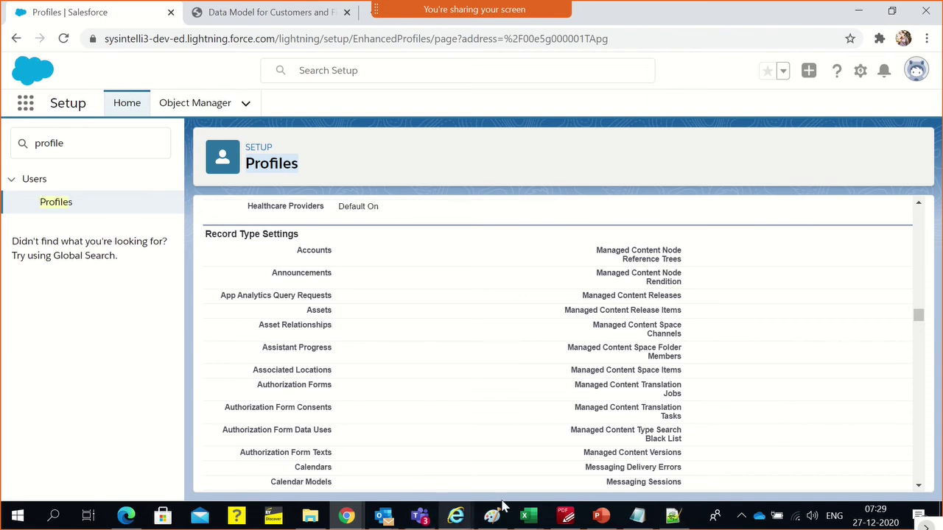
{"action": "left_click", "coordinate": [239, 13]}
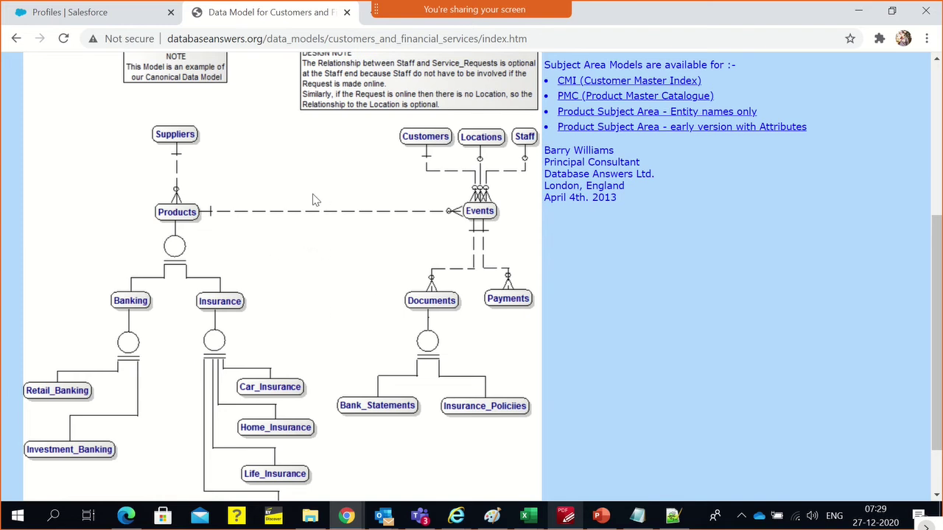
Return to the Profiles | Salesforce tab and the System Administrator profile
{"action": "left_click", "coordinate": [111, 12]}
{"action": "scroll", "coordinate": [408, 317], "scroll_direction": "down", "scroll_amount": 15}
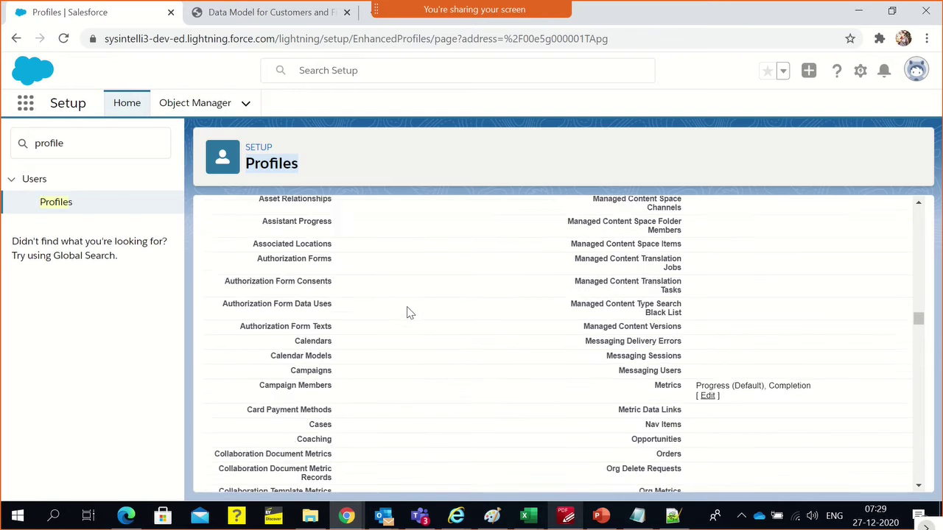
{"action": "scroll", "coordinate": [407, 311], "scroll_direction": "down", "scroll_amount": 15}
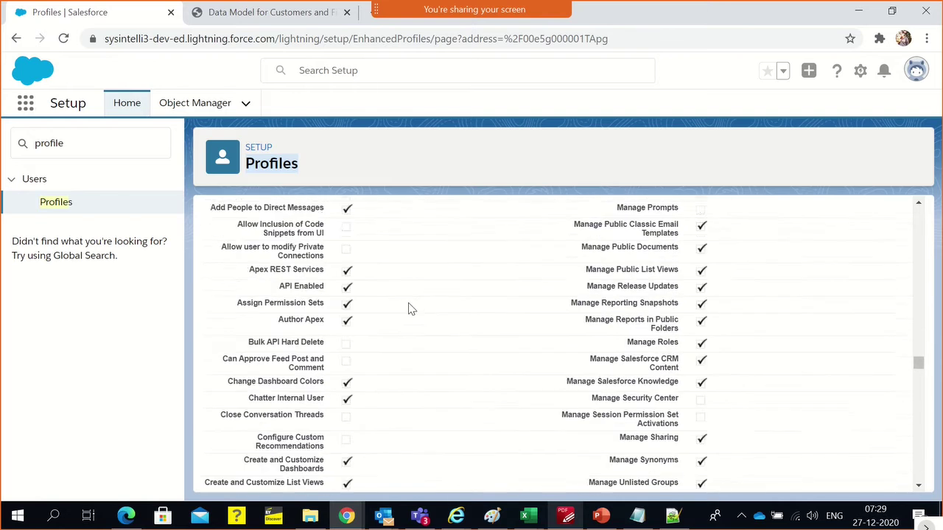
{"action": "scroll", "coordinate": [411, 310], "scroll_direction": "down", "scroll_amount": 2}
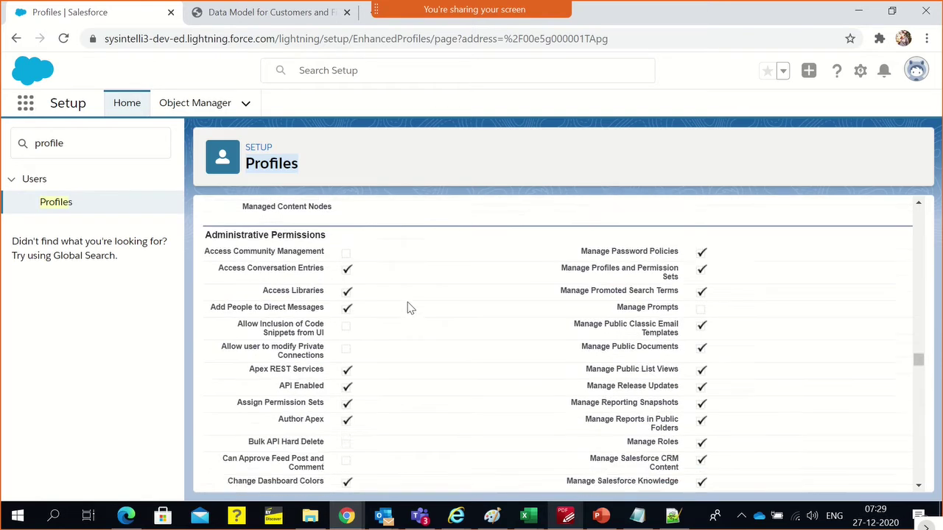
{"action": "scroll", "coordinate": [326, 305], "scroll_direction": "up", "scroll_amount": 1}
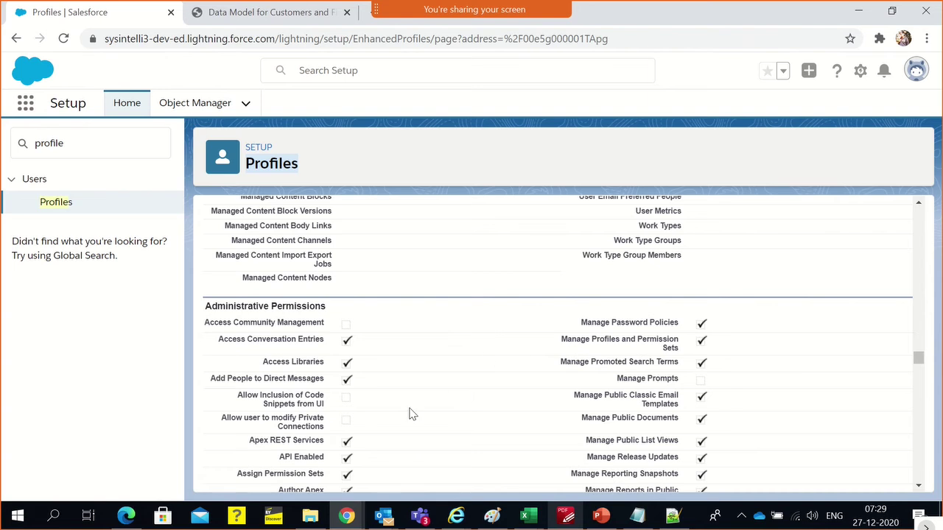
Scroll to Administrative Permissions and highlight the Modify All Data permission
{"action": "scroll", "coordinate": [366, 457], "scroll_direction": "down", "scroll_amount": 1}
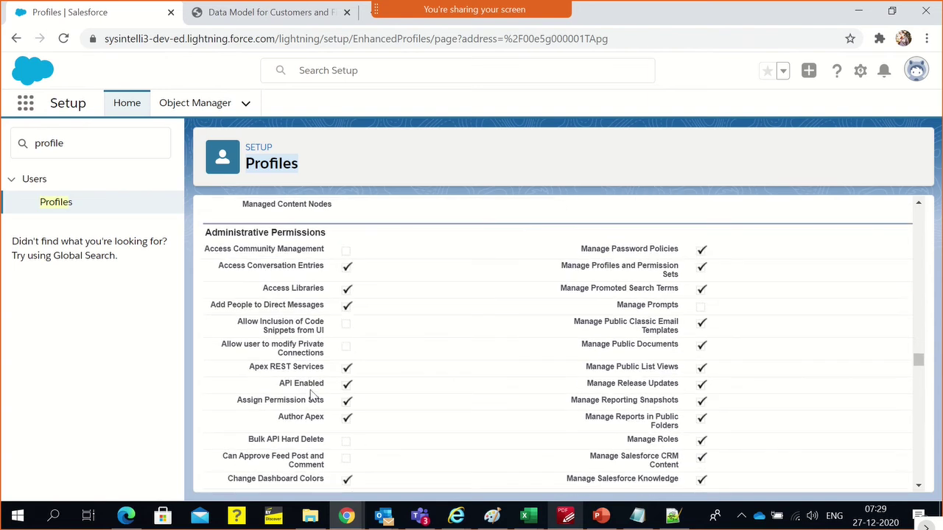
{"action": "scroll", "coordinate": [431, 430], "scroll_direction": "down", "scroll_amount": 1}
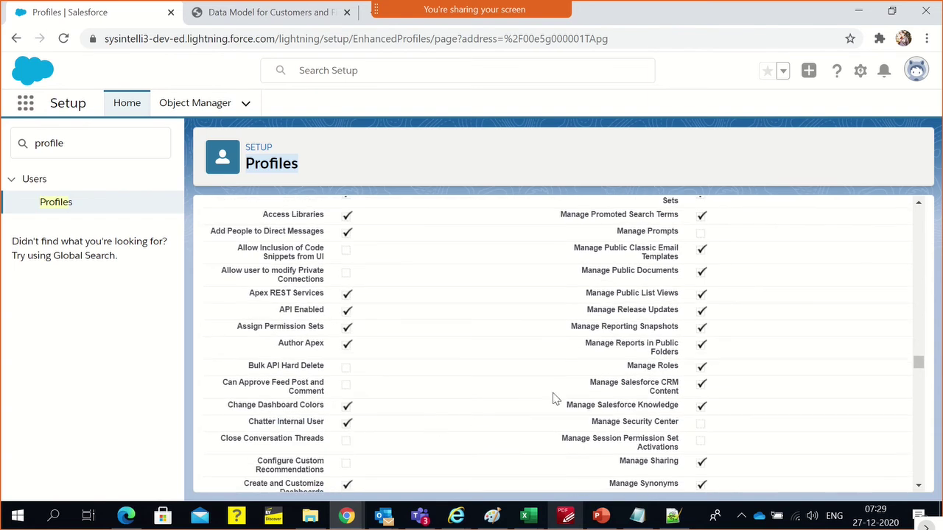
{"action": "scroll", "coordinate": [464, 361], "scroll_direction": "down", "scroll_amount": 2}
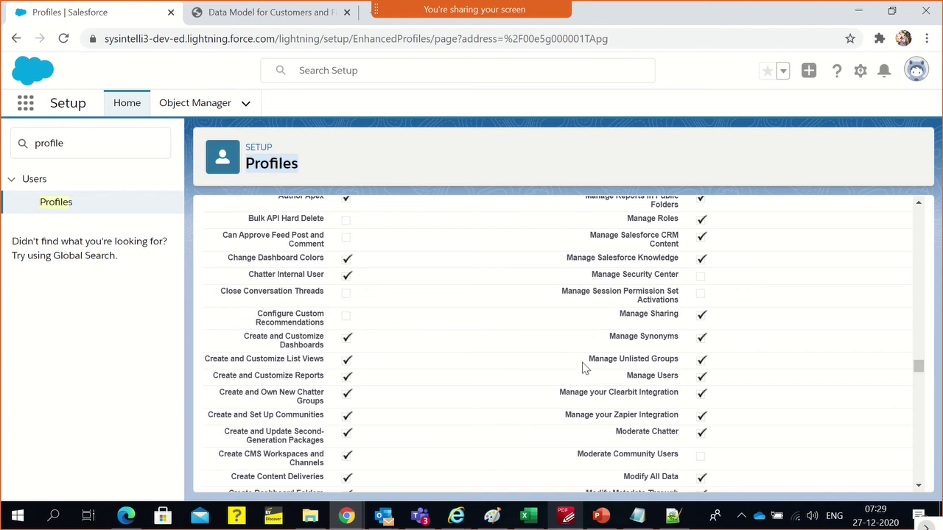
{"action": "scroll", "coordinate": [634, 373], "scroll_direction": "down", "scroll_amount": 3}
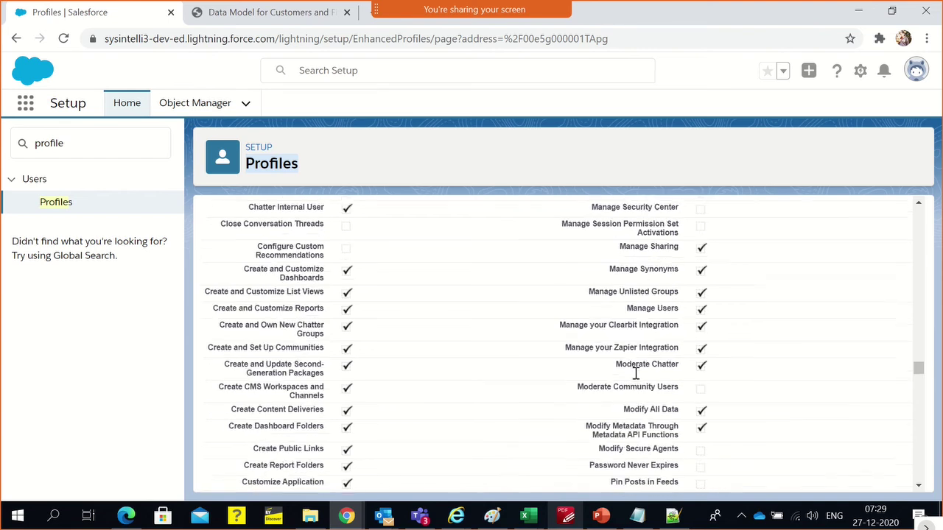
{"action": "left_click_drag", "start_coordinate": [623, 337], "coordinate": [677, 337]}
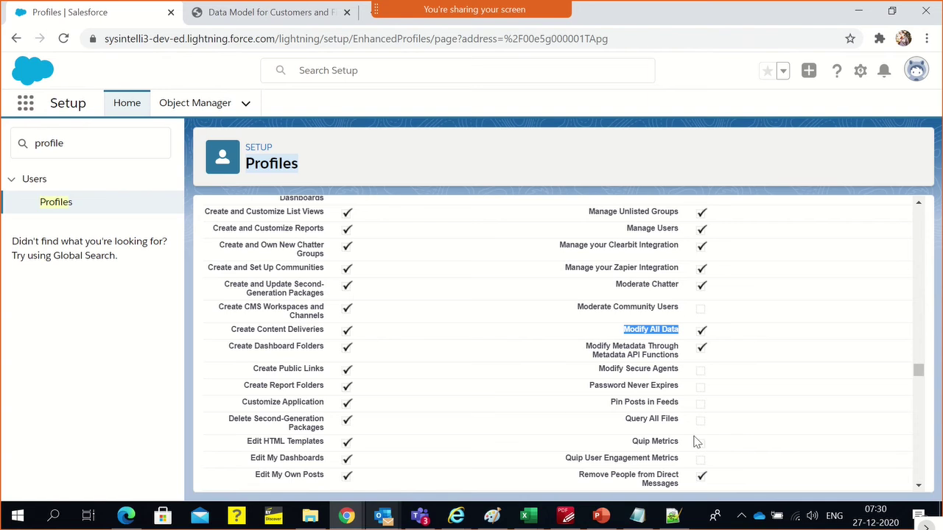
{"action": "scroll", "coordinate": [508, 318], "scroll_direction": "down", "scroll_amount": 1}
{"action": "left_click", "coordinate": [508, 318]}
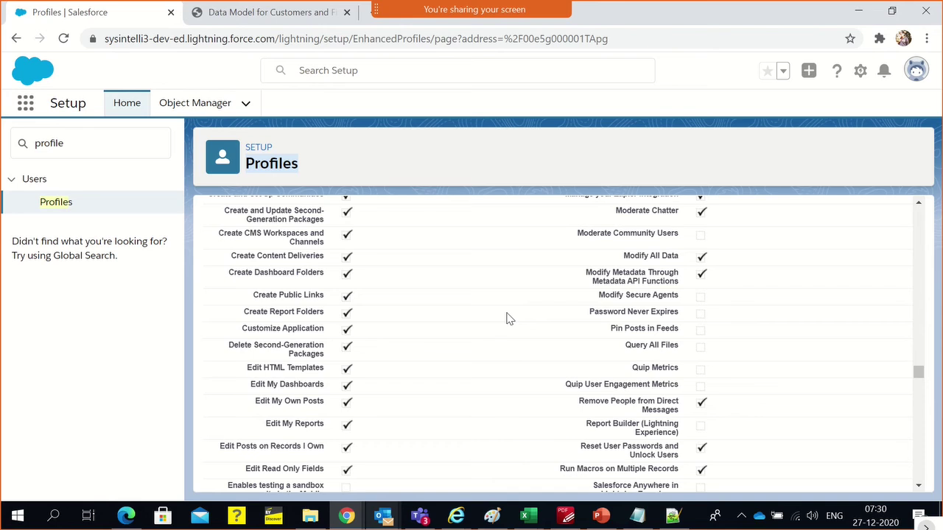
Highlight the Edit My Dashboards through Edit My Reports permission rows
{"action": "scroll", "coordinate": [311, 377], "scroll_direction": "up", "scroll_amount": 4}
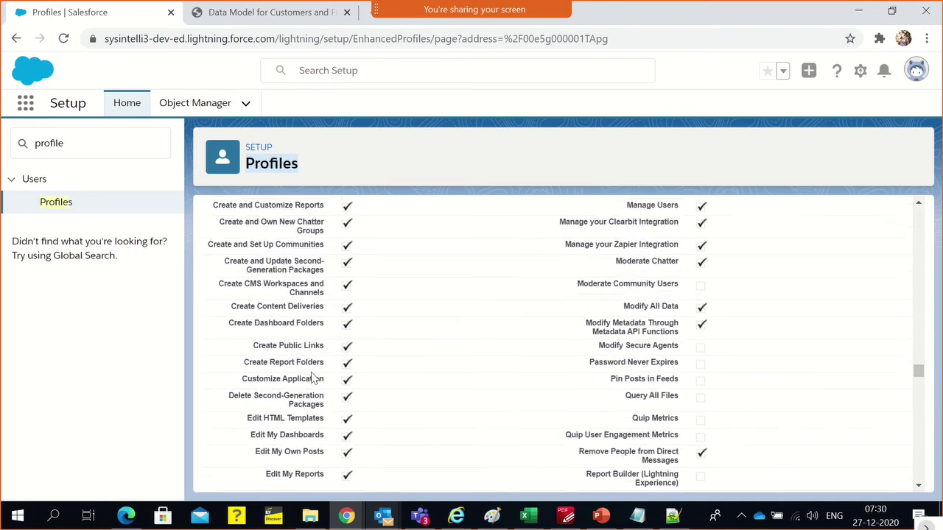
{"action": "scroll", "coordinate": [312, 377], "scroll_direction": "down", "scroll_amount": 2}
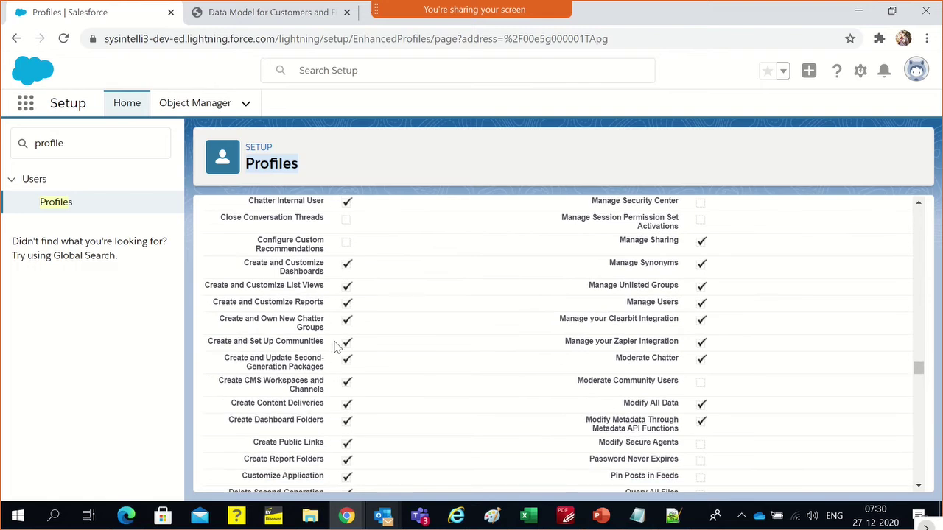
{"action": "scroll", "coordinate": [412, 416], "scroll_direction": "down", "scroll_amount": 2}
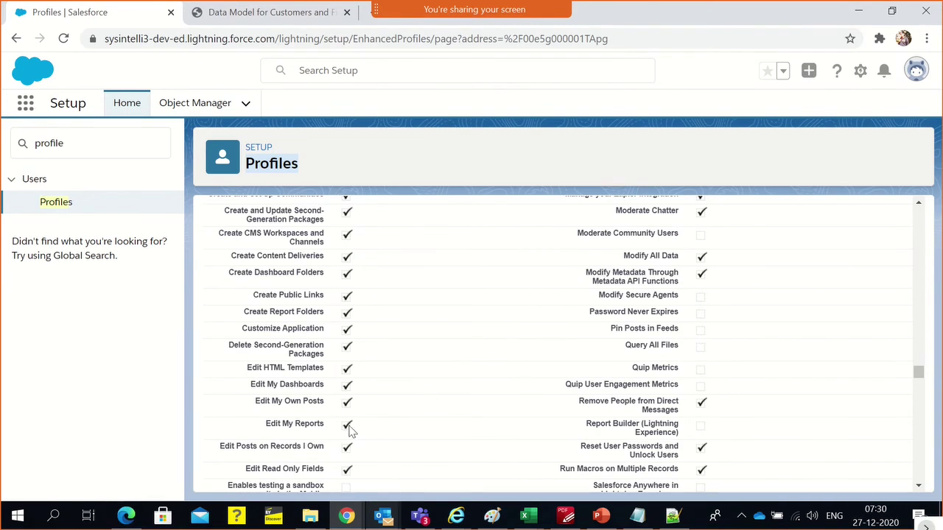
{"action": "left_click_drag", "start_coordinate": [352, 427], "coordinate": [247, 394]}
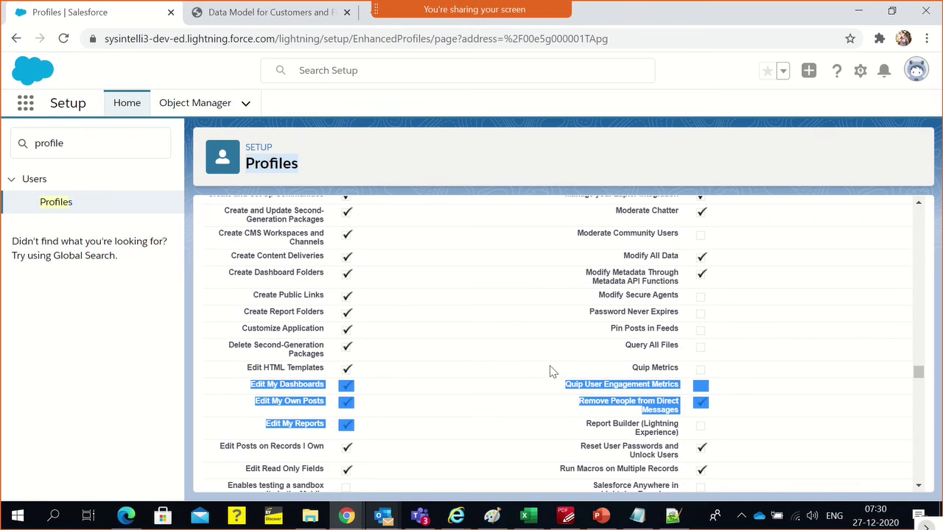
Highlight the Administrative Permissions heading, then scroll on toward General User Permissions
{"action": "scroll", "coordinate": [549, 365], "scroll_direction": "up", "scroll_amount": 6}
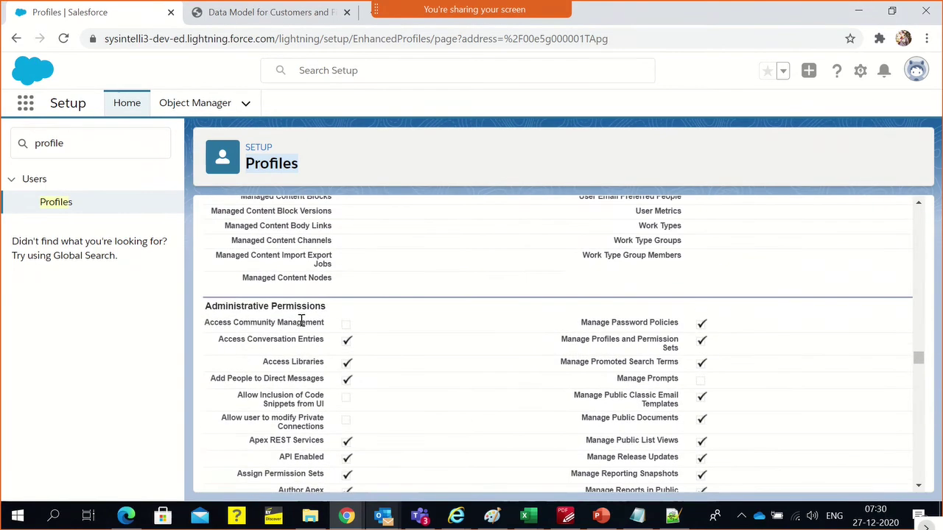
{"action": "triple_click", "coordinate": [298, 313]}
{"action": "scroll", "coordinate": [477, 348], "scroll_direction": "down", "scroll_amount": 9}
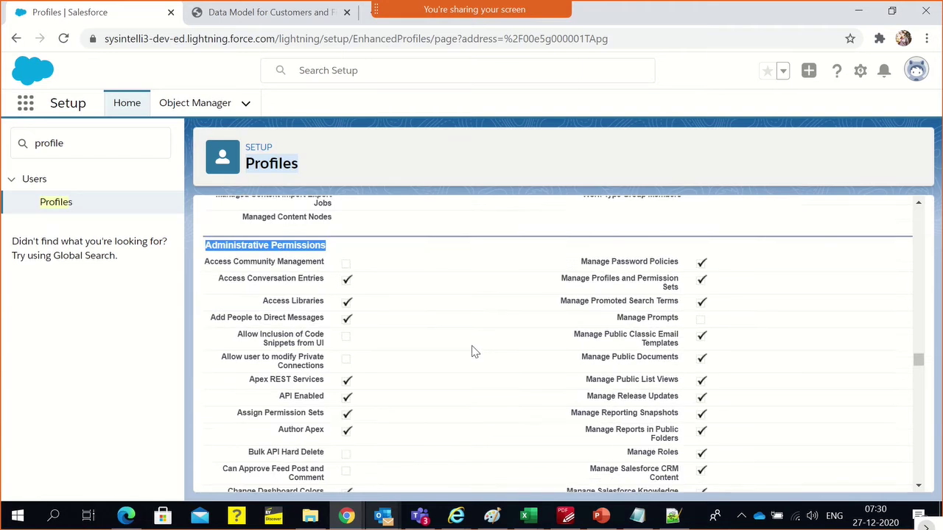
{"action": "scroll", "coordinate": [471, 336], "scroll_direction": "down", "scroll_amount": 12}
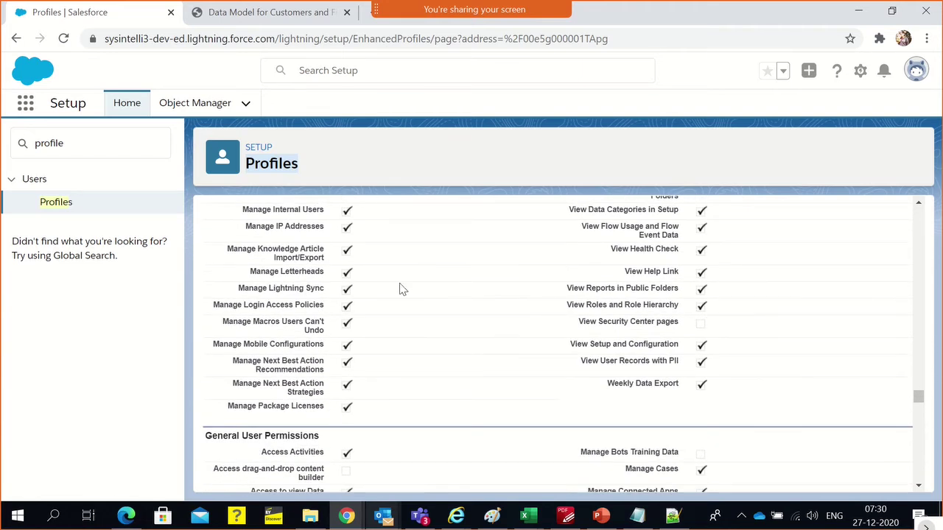
Highlight 'Allow sending of List Emails' and 'Activate Orders', then reach Standard Object Permissions
{"action": "scroll", "coordinate": [464, 390], "scroll_direction": "down", "scroll_amount": 1}
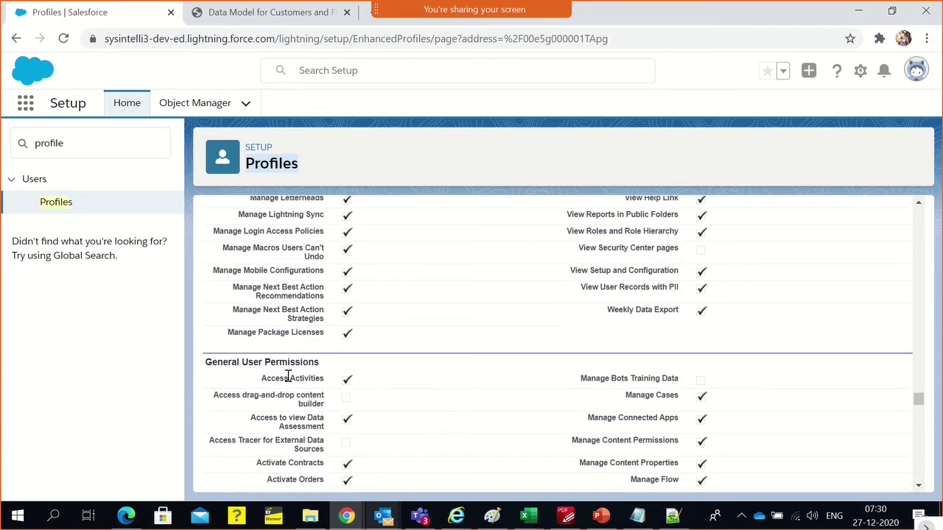
{"action": "scroll", "coordinate": [294, 393], "scroll_direction": "down", "scroll_amount": 3}
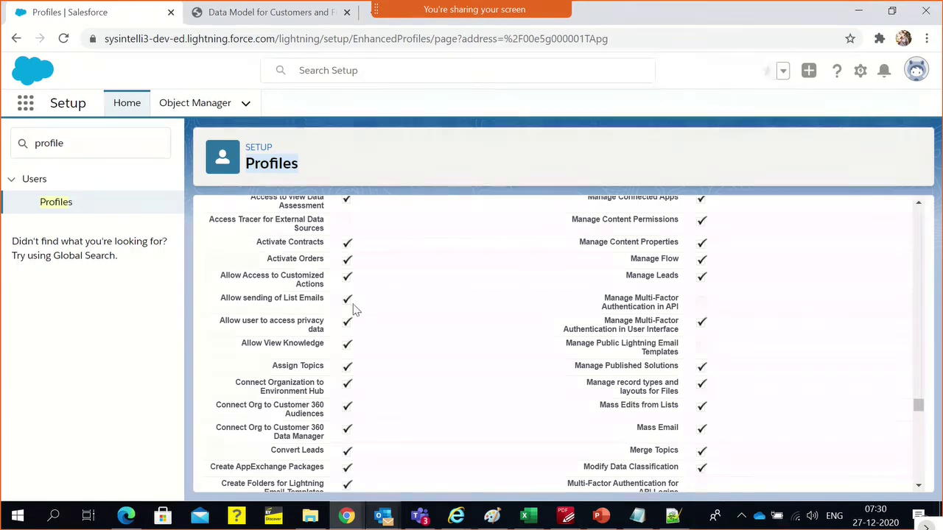
{"action": "triple_click", "coordinate": [278, 301]}
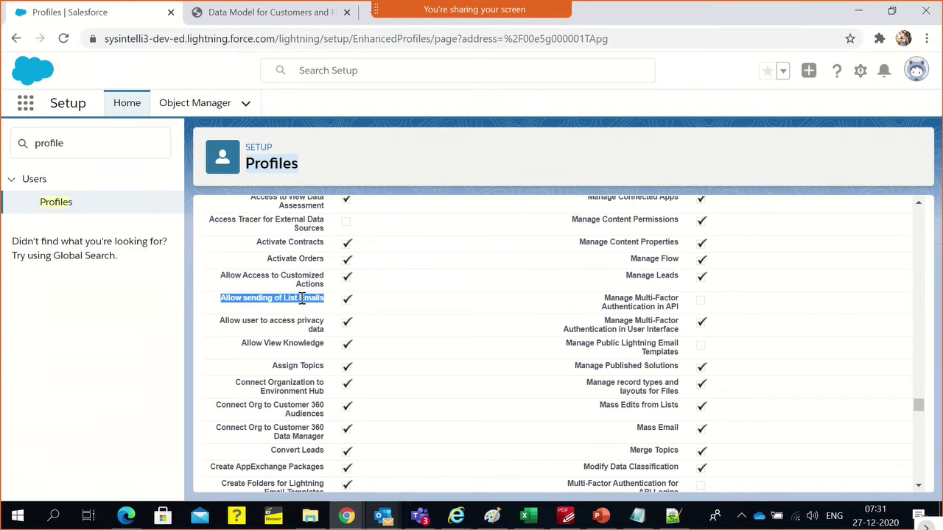
{"action": "double_click", "coordinate": [304, 258]}
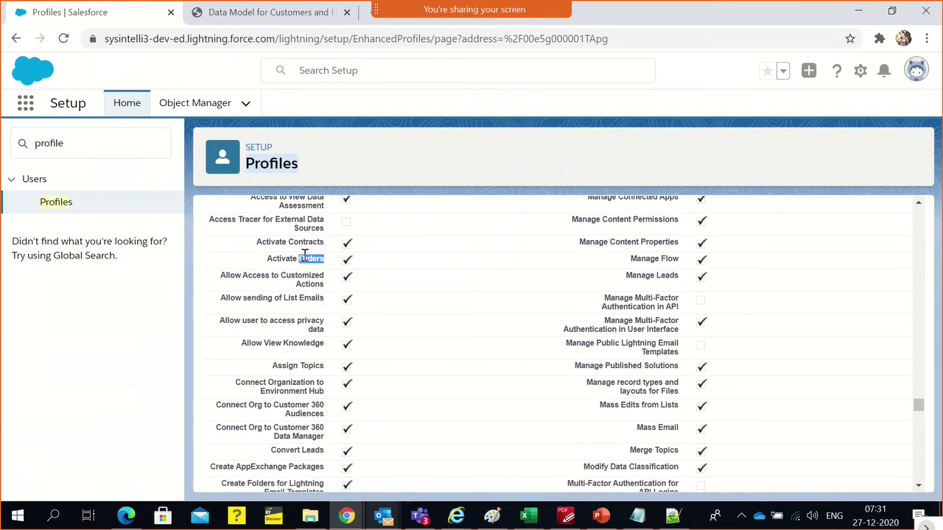
{"action": "triple_click", "coordinate": [305, 258]}
{"action": "scroll", "coordinate": [327, 296], "scroll_direction": "up", "scroll_amount": 1}
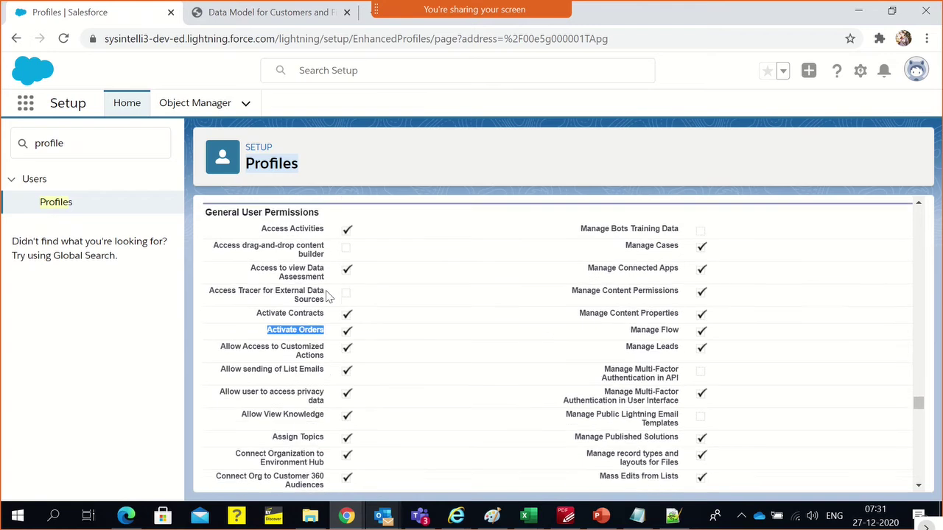
{"action": "scroll", "coordinate": [774, 372], "scroll_direction": "down", "scroll_amount": 6}
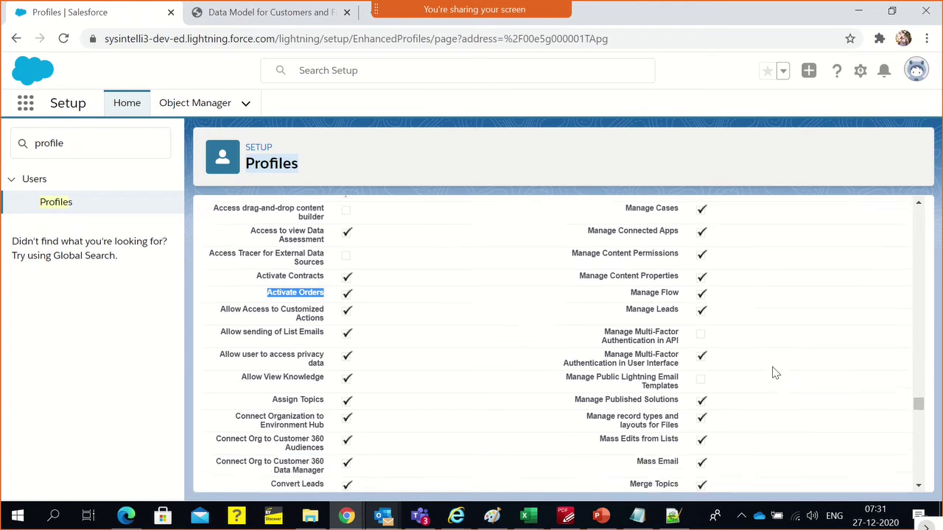
{"action": "scroll", "coordinate": [774, 373], "scroll_direction": "down", "scroll_amount": 3}
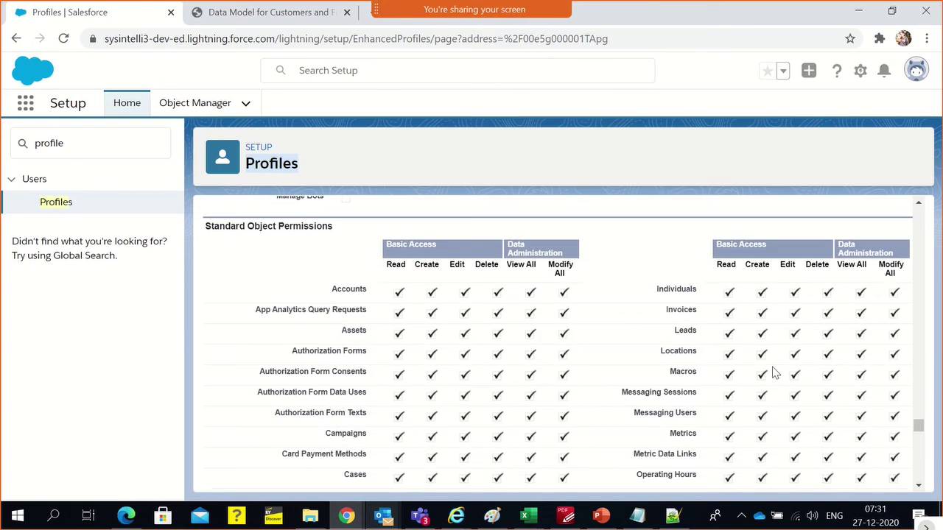
{"action": "double_click", "coordinate": [357, 291]}
{"action": "double_click", "coordinate": [257, 225]}
{"action": "triple_click", "coordinate": [257, 226]}
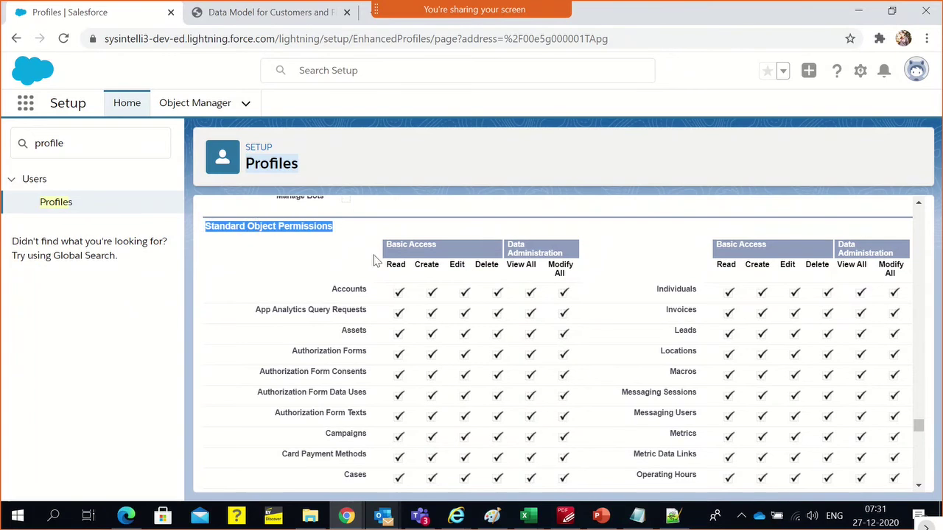
{"action": "left_click", "coordinate": [392, 265]}
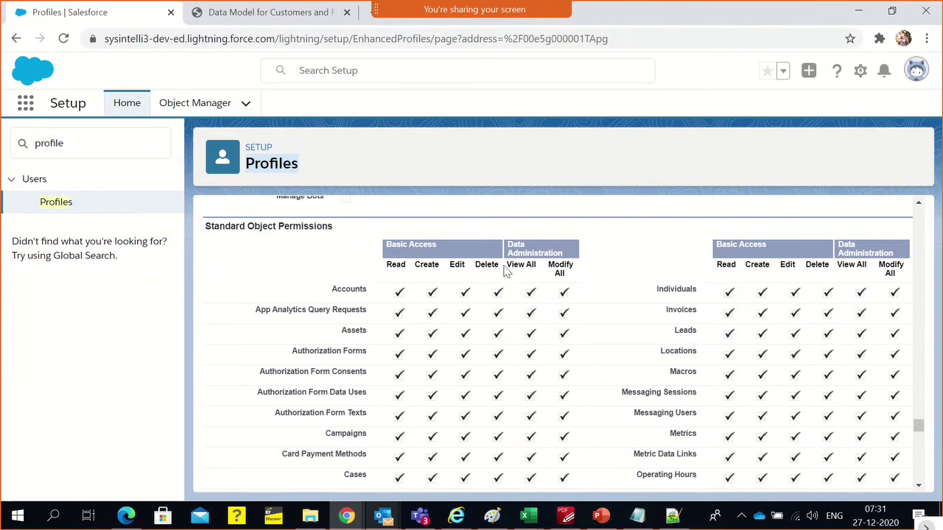
{"action": "scroll", "coordinate": [552, 298], "scroll_direction": "down", "scroll_amount": 2}
{"action": "scroll", "coordinate": [557, 300], "scroll_direction": "up", "scroll_amount": 2}
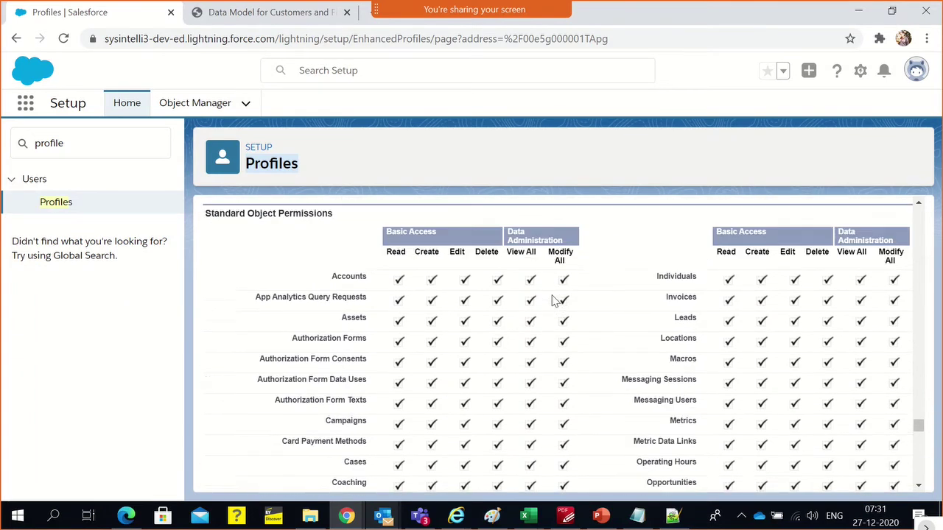
{"action": "left_click_drag", "start_coordinate": [392, 296], "coordinate": [545, 413]}
{"action": "left_click", "coordinate": [545, 413]}
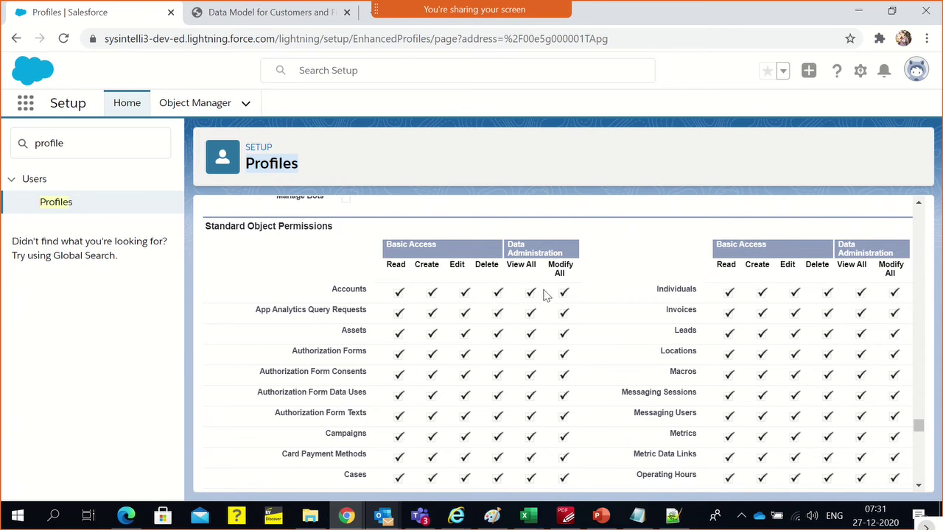
{"action": "scroll", "coordinate": [508, 307], "scroll_direction": "down", "scroll_amount": 6}
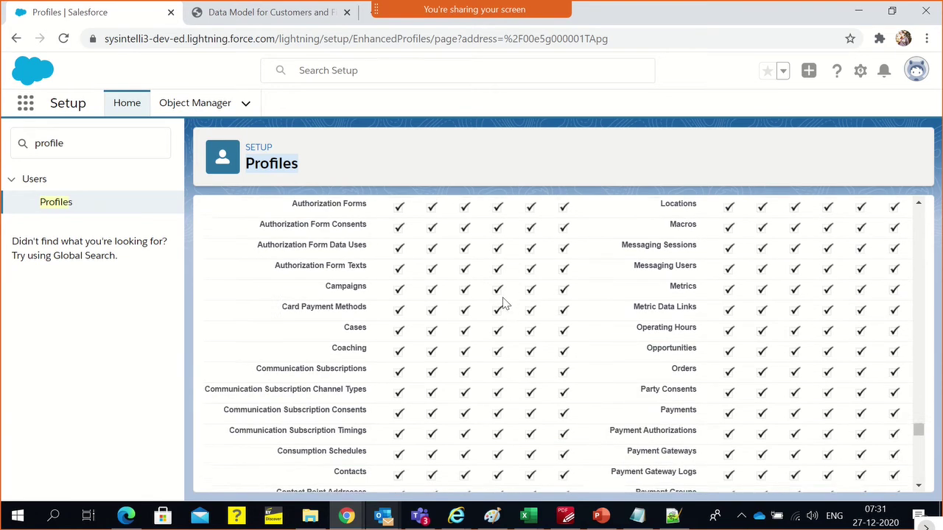
{"action": "scroll", "coordinate": [500, 306], "scroll_direction": "down", "scroll_amount": 7}
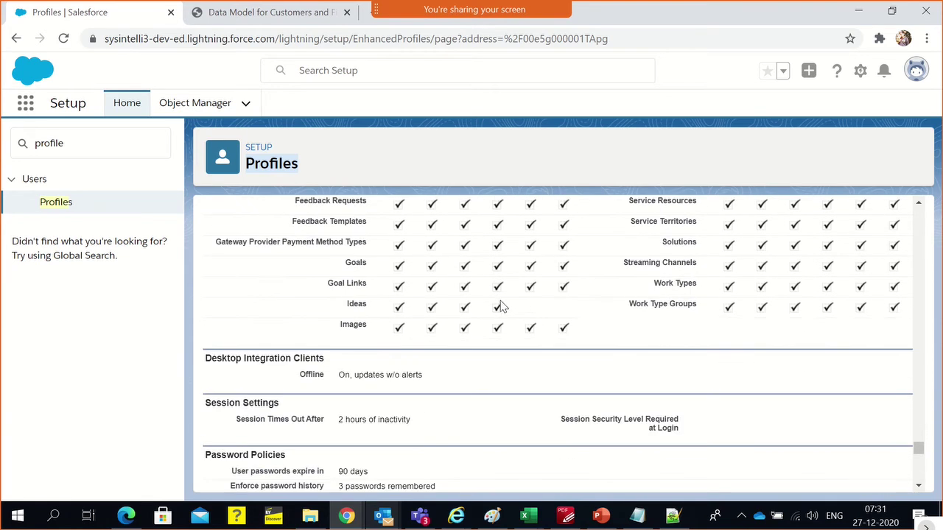
{"action": "scroll", "coordinate": [471, 324], "scroll_direction": "up", "scroll_amount": 12}
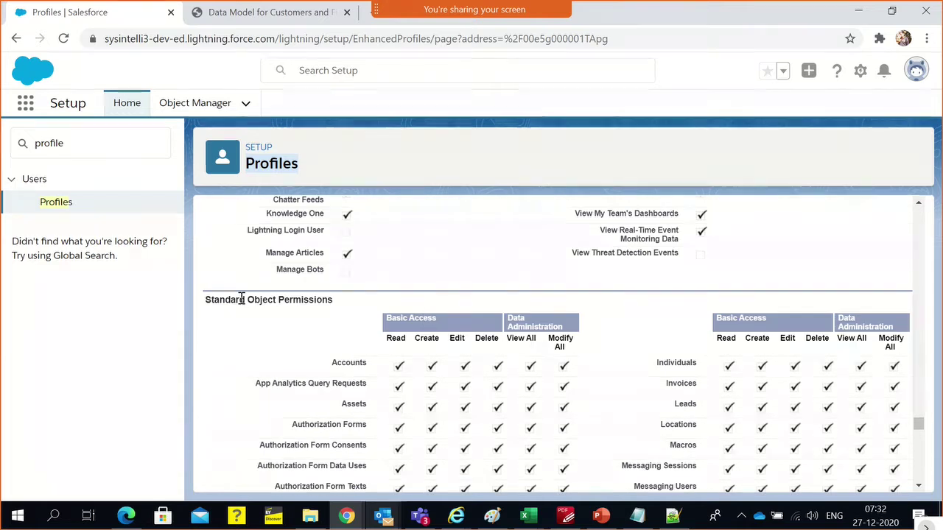
Highlight the Standard Object Permissions heading and scroll down to Password Policies
{"action": "triple_click", "coordinate": [240, 300]}
{"action": "scroll", "coordinate": [302, 368], "scroll_direction": "down", "scroll_amount": 7}
{"action": "scroll", "coordinate": [308, 402], "scroll_direction": "down", "scroll_amount": 5}
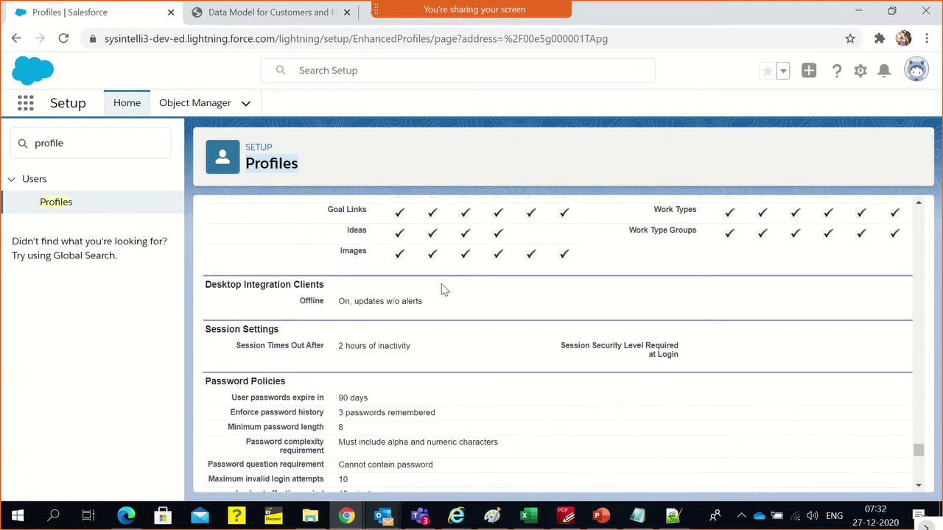
{"action": "scroll", "coordinate": [442, 294], "scroll_direction": "down", "scroll_amount": 4}
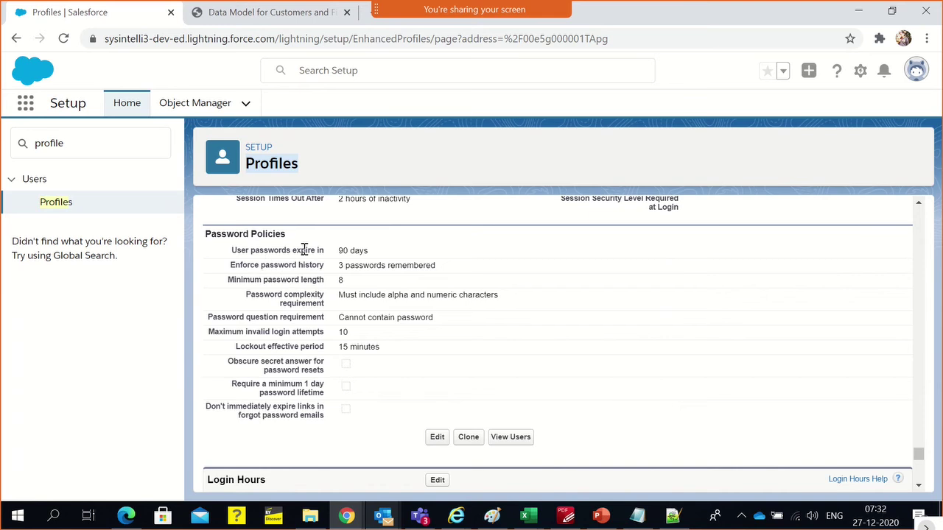
Highlight the password expiry and history, 10 invalid login attempts, and 15-minute lockout values
{"action": "left_click_drag", "start_coordinate": [336, 252], "coordinate": [391, 266]}
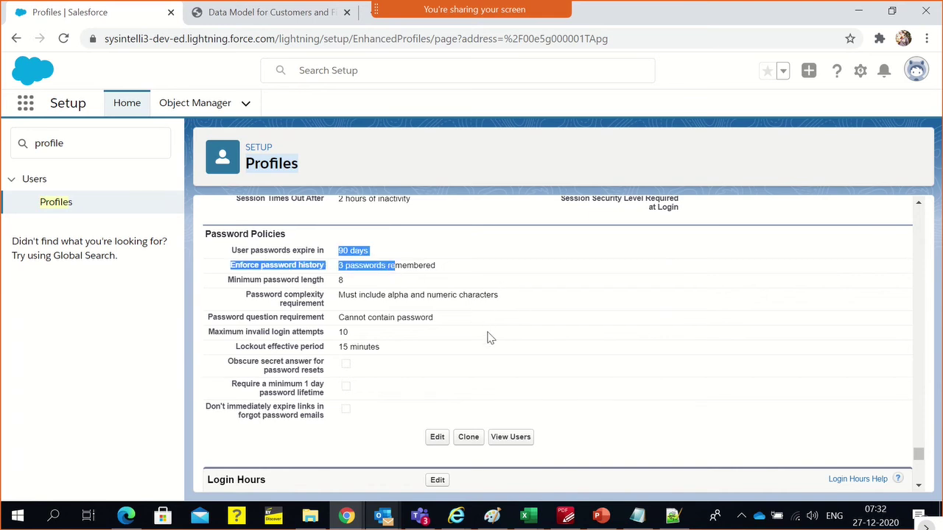
{"action": "double_click", "coordinate": [343, 332]}
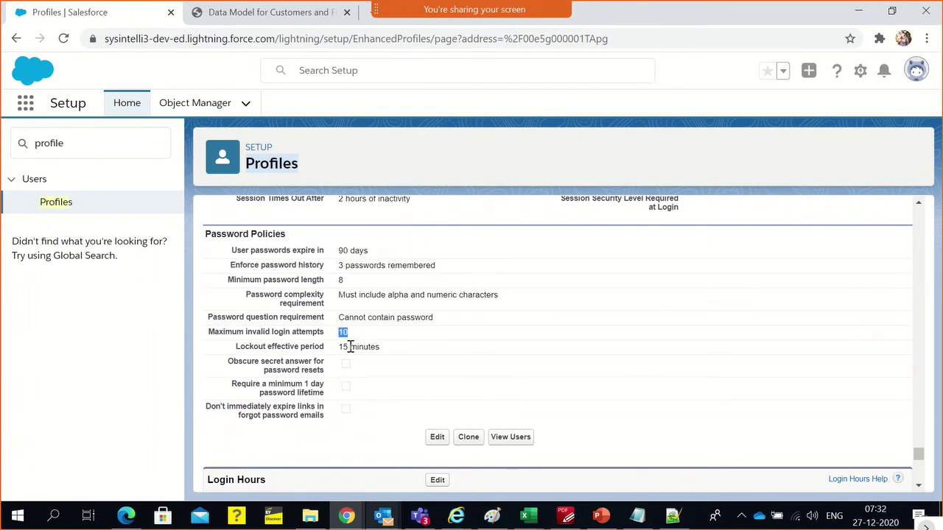
{"action": "triple_click", "coordinate": [351, 347]}
{"action": "left_click", "coordinate": [372, 342]}
{"action": "scroll", "coordinate": [372, 337], "scroll_direction": "down", "scroll_amount": 3}
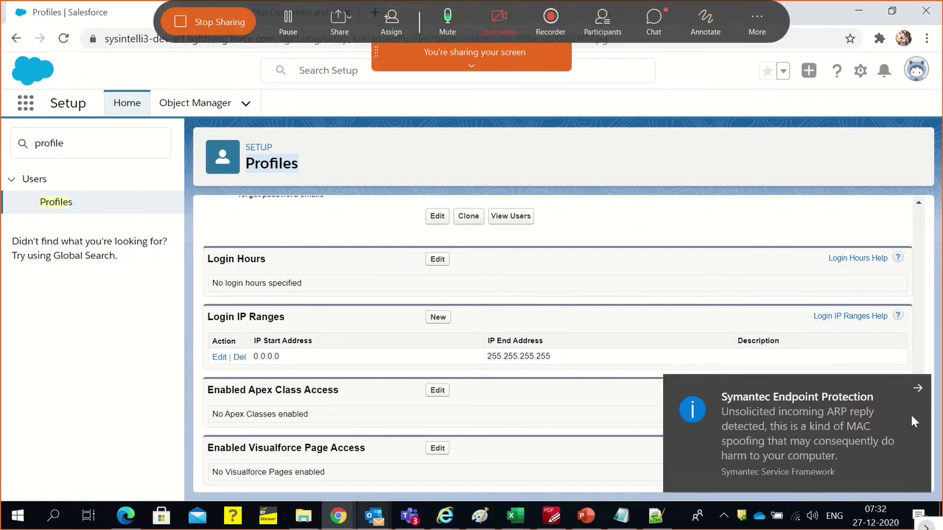
Dismiss the Symantec notification and highlight the 0.0.0.0–255.255.255.255 login IP range
{"action": "left_click", "coordinate": [918, 389]}
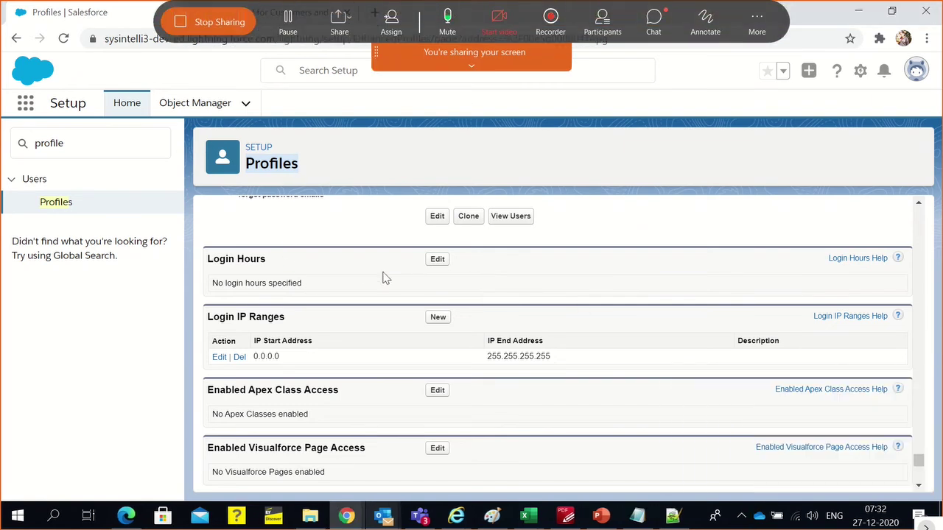
{"action": "scroll", "coordinate": [519, 309], "scroll_direction": "down", "scroll_amount": 1}
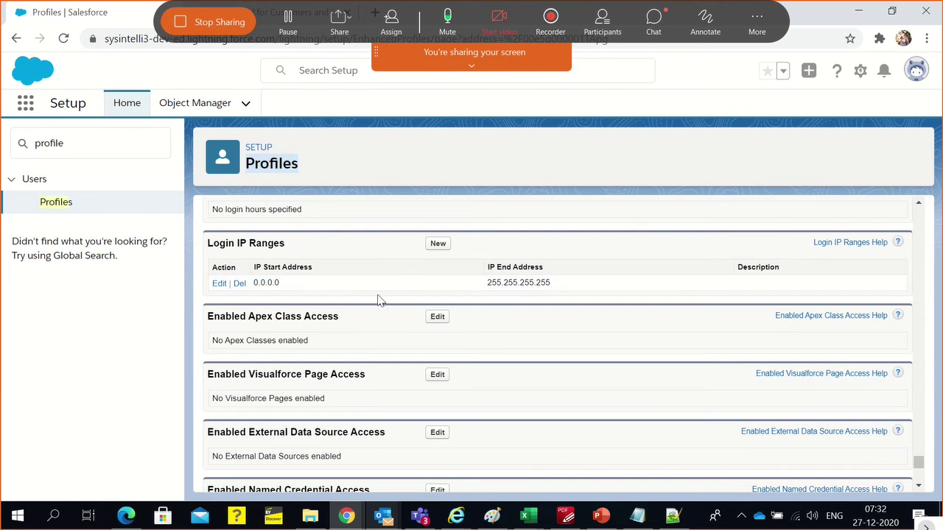
{"action": "double_click", "coordinate": [498, 283]}
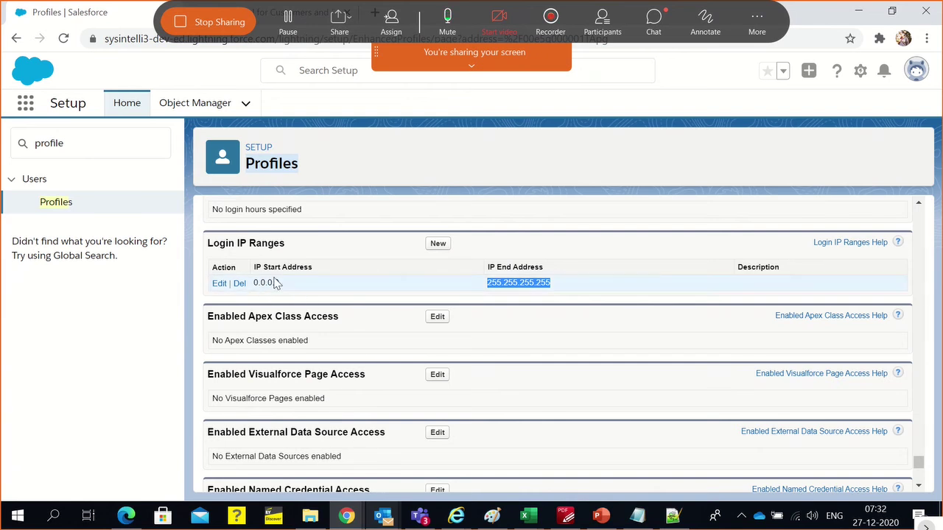
{"action": "left_click_drag", "start_coordinate": [255, 285], "coordinate": [552, 293]}
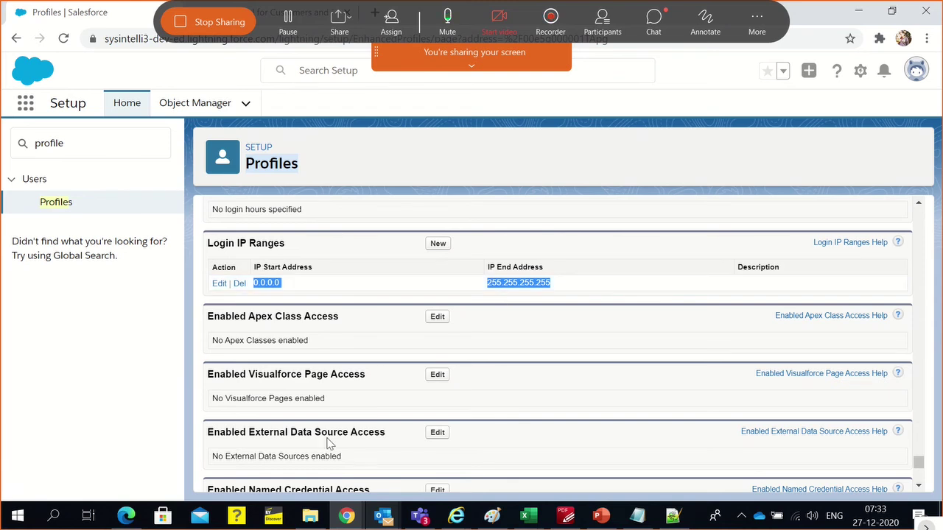
{"action": "left_click", "coordinate": [261, 338]}
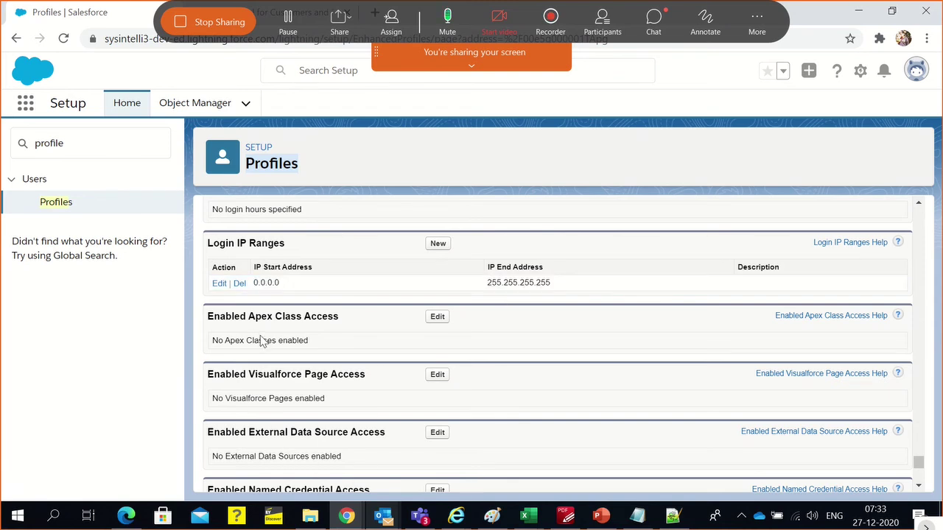
Mark the Visualforce page access section, scroll to the bottom, then return to the top
{"action": "double_click", "coordinate": [227, 374]}
{"action": "scroll", "coordinate": [290, 366], "scroll_direction": "down", "scroll_amount": 2}
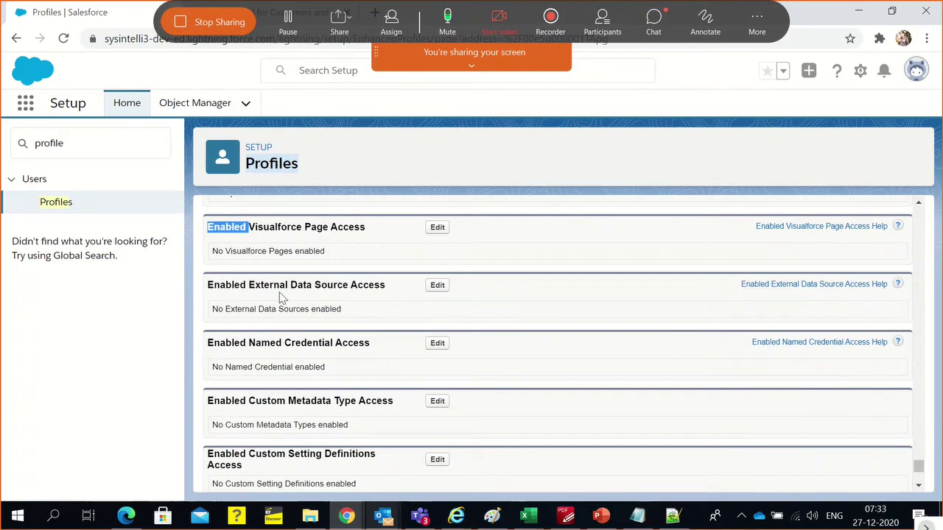
{"action": "scroll", "coordinate": [270, 327], "scroll_direction": "down", "scroll_amount": 4}
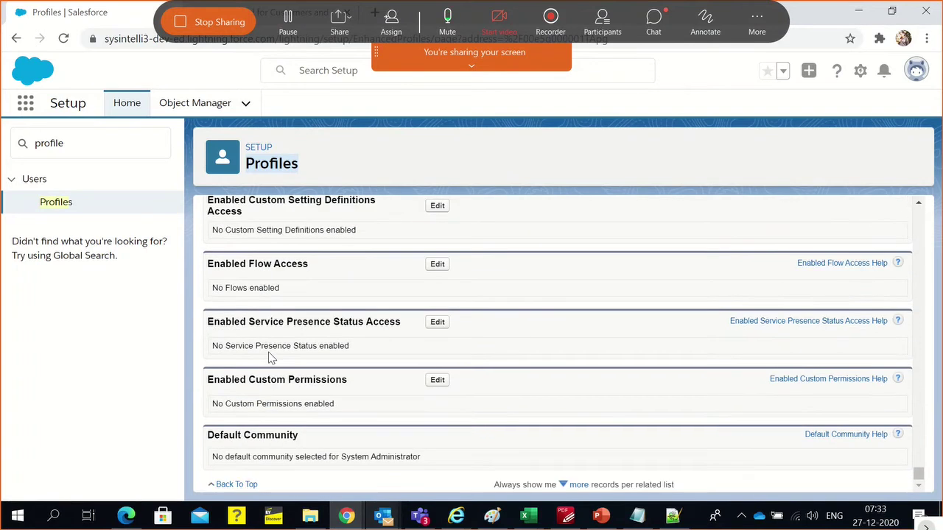
{"action": "scroll", "coordinate": [270, 357], "scroll_direction": "up", "scroll_amount": 20}
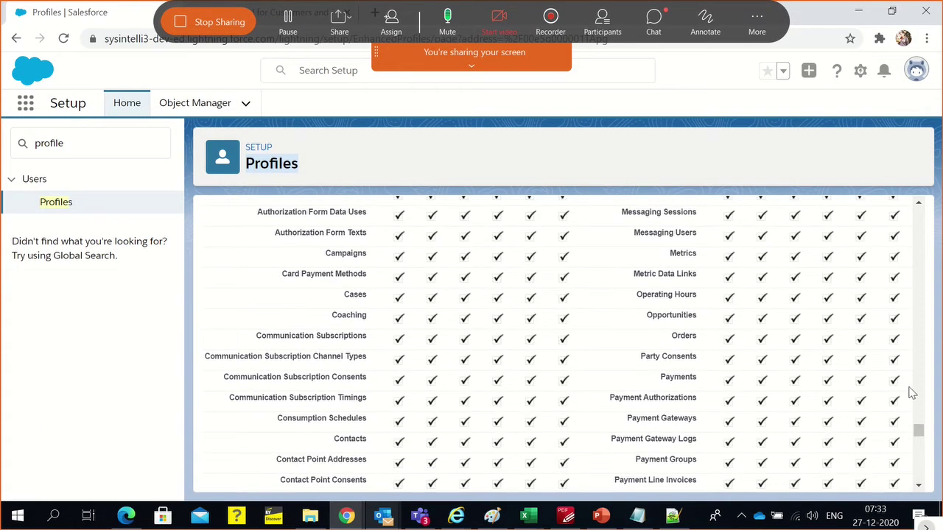
{"action": "left_click_drag", "start_coordinate": [919, 440], "coordinate": [911, 214]}
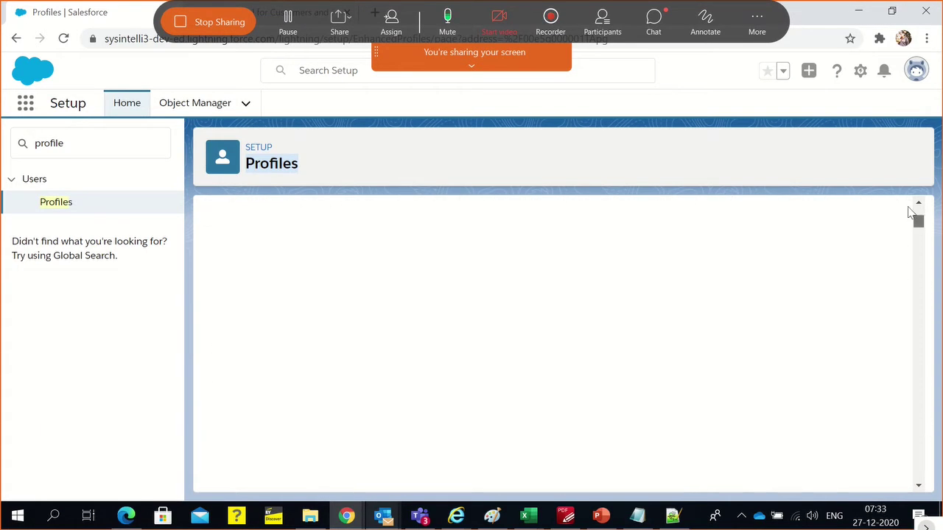
Switch from Chrome through the course outline document to the Untitled - Paint window
{"action": "mouse_move", "coordinate": [667, 306]}
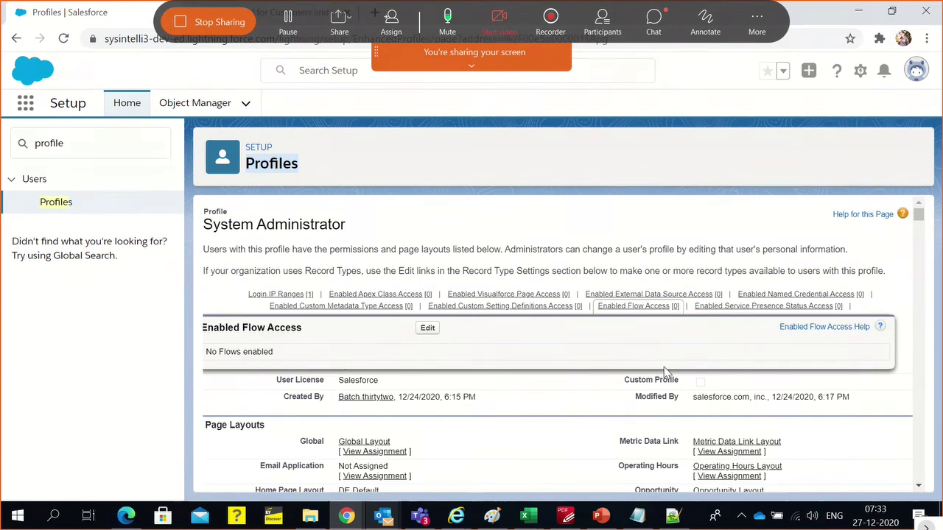
{"action": "key", "text": "alt+a"}
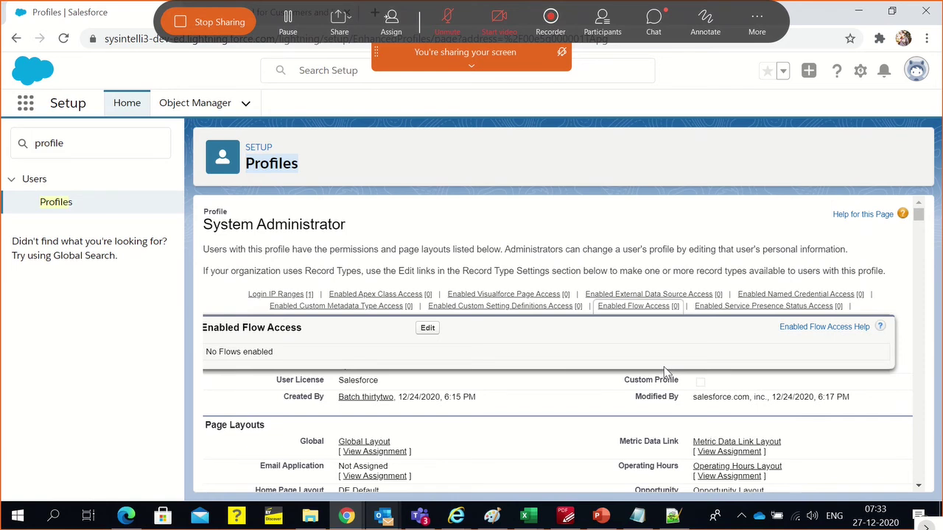
{"action": "key", "text": "alt+a"}
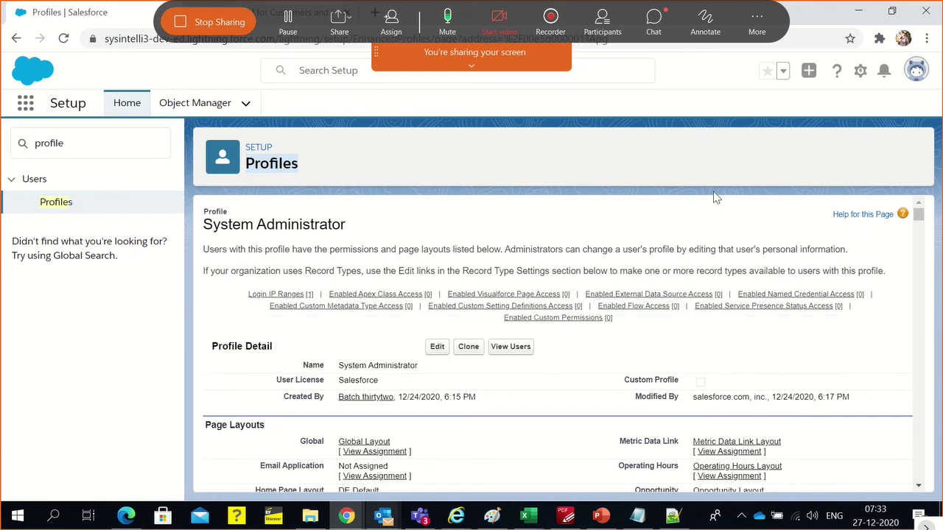
{"action": "key", "text": "alt+Tab"}
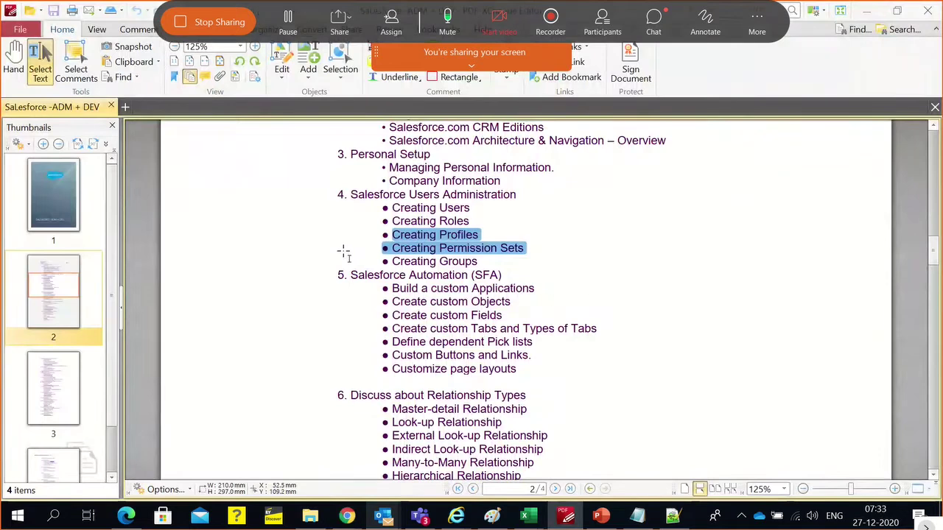
{"action": "key", "text": "alt+Tab"}
{"action": "key", "text": "Tab"}
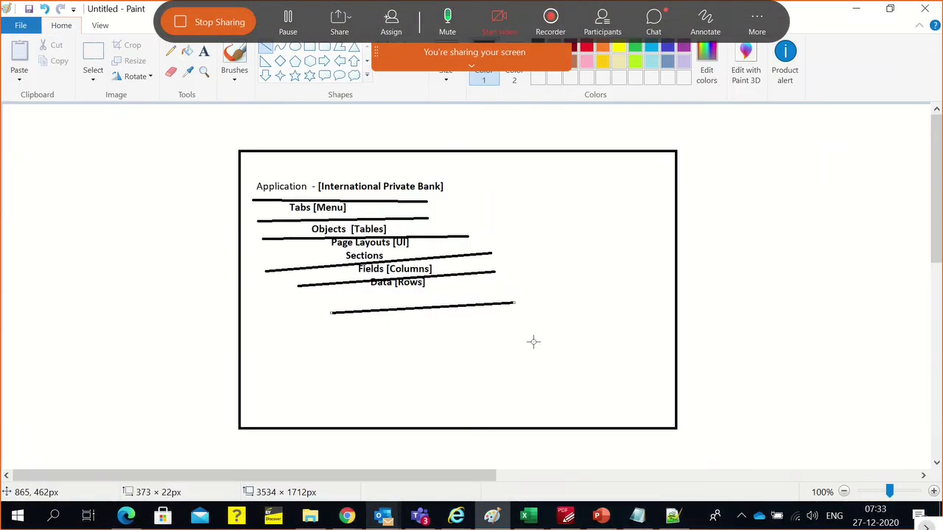
Undo the hand-drawn lines, copy the hierarchy text block, and place a copy below it
{"action": "key", "text": "ctrl+z"}
{"action": "key", "text": "ctrl+z"}
{"action": "key", "text": "ctrl+z"}
{"action": "key", "text": "ctrl+z"}
{"action": "key", "text": "ctrl+z"}
{"action": "key", "text": "ctrl+z"}
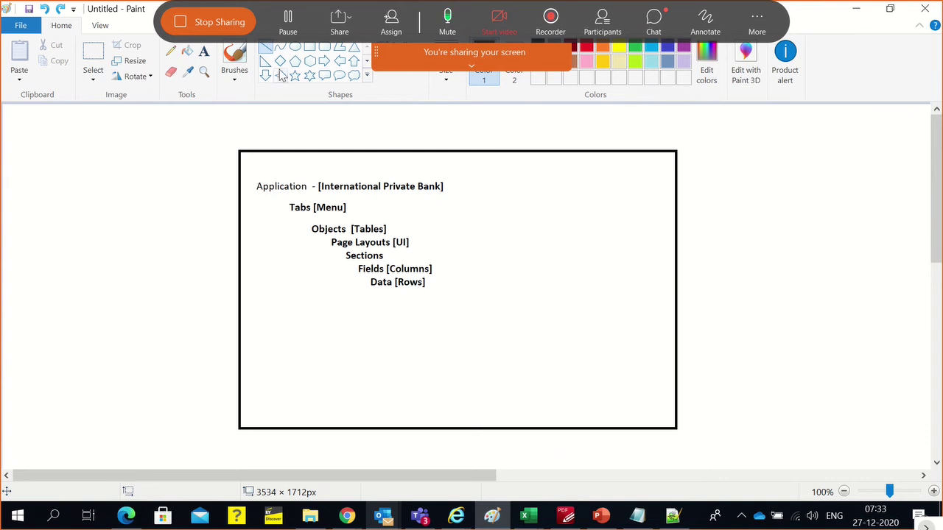
{"action": "left_click", "coordinate": [93, 53]}
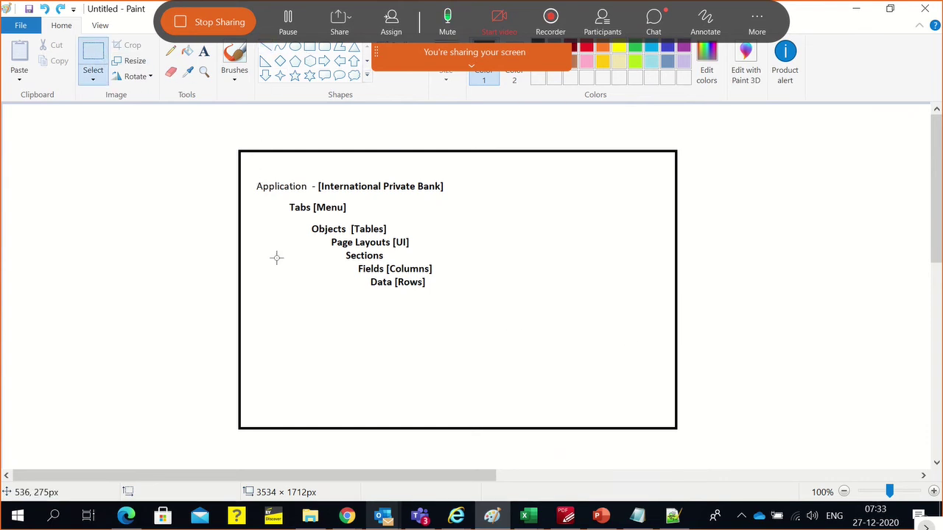
{"action": "left_click_drag", "start_coordinate": [248, 176], "coordinate": [459, 300]}
{"action": "key", "text": "ctrl+c"}
{"action": "key", "text": "ctrl+v"}
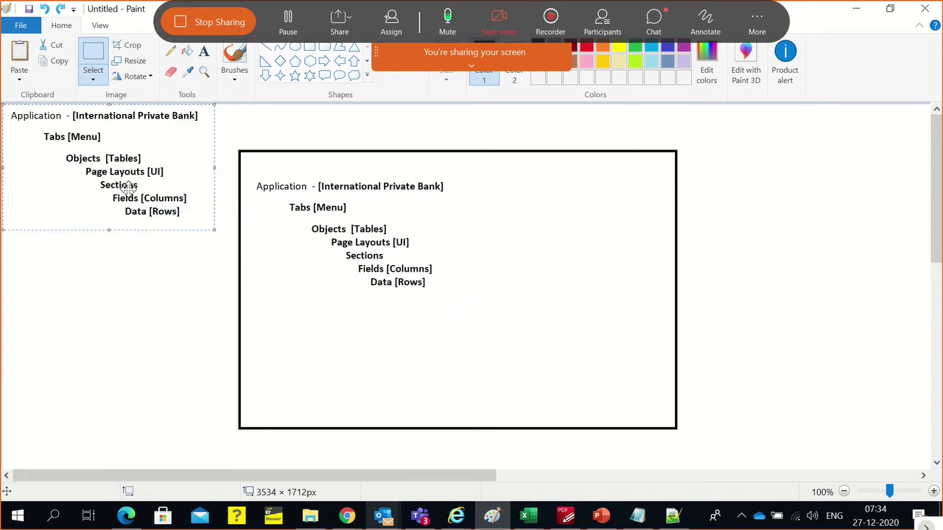
{"action": "left_click_drag", "start_coordinate": [127, 188], "coordinate": [392, 404]}
{"action": "left_click", "coordinate": [494, 284]}
Paste a second copy of the hierarchy text to the right of the original
{"action": "key", "text": "ctrl+v"}
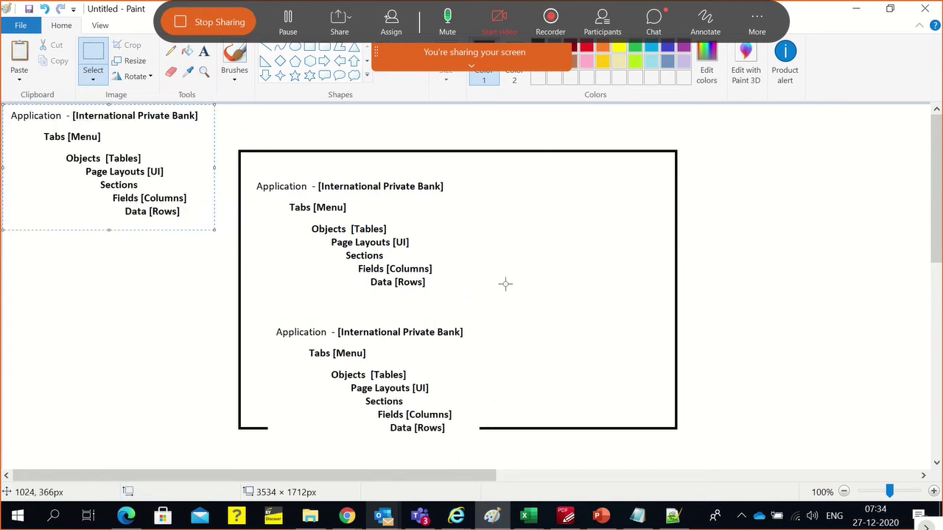
{"action": "left_click_drag", "start_coordinate": [169, 182], "coordinate": [619, 254]}
{"action": "left_click", "coordinate": [869, 312]}
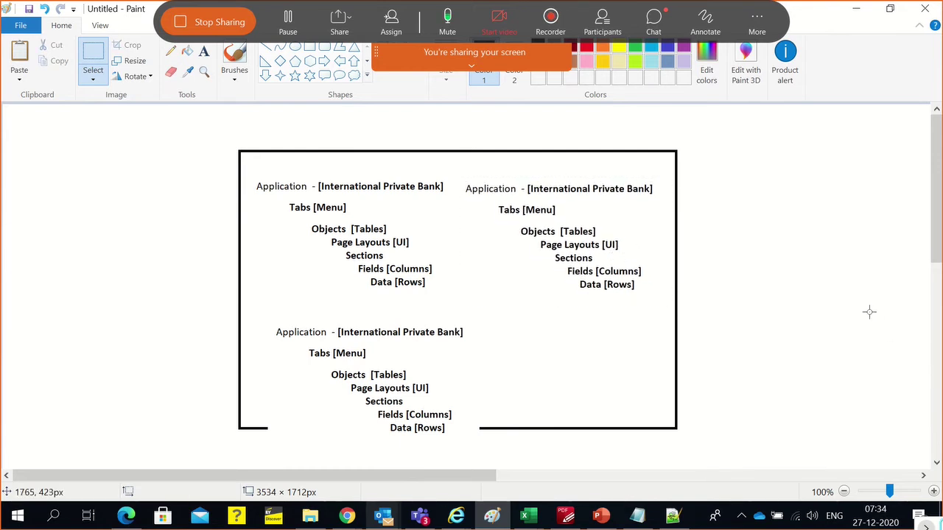
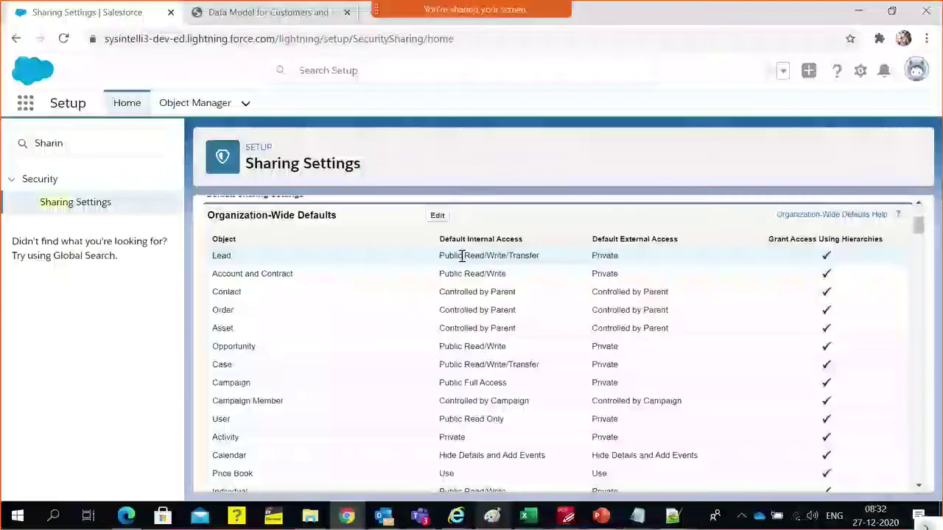
Review the org-wide default access for Lead, Account and Contract, Asset and Activity
{"action": "triple_click", "coordinate": [508, 255]}
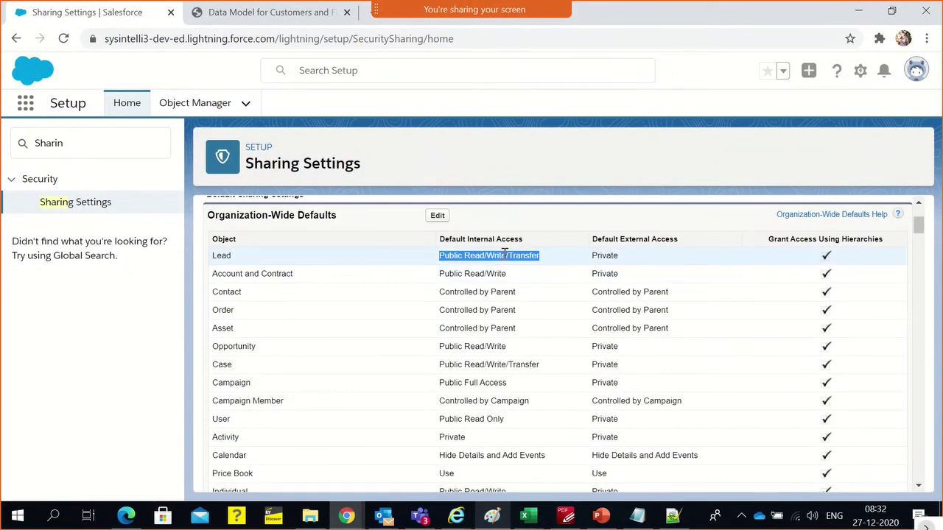
{"action": "left_click", "coordinate": [493, 293]}
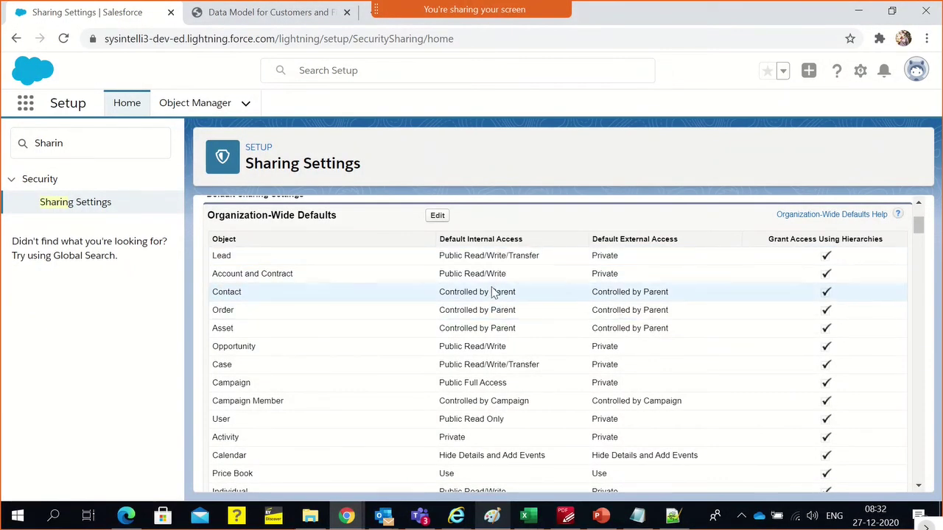
{"action": "triple_click", "coordinate": [495, 273]}
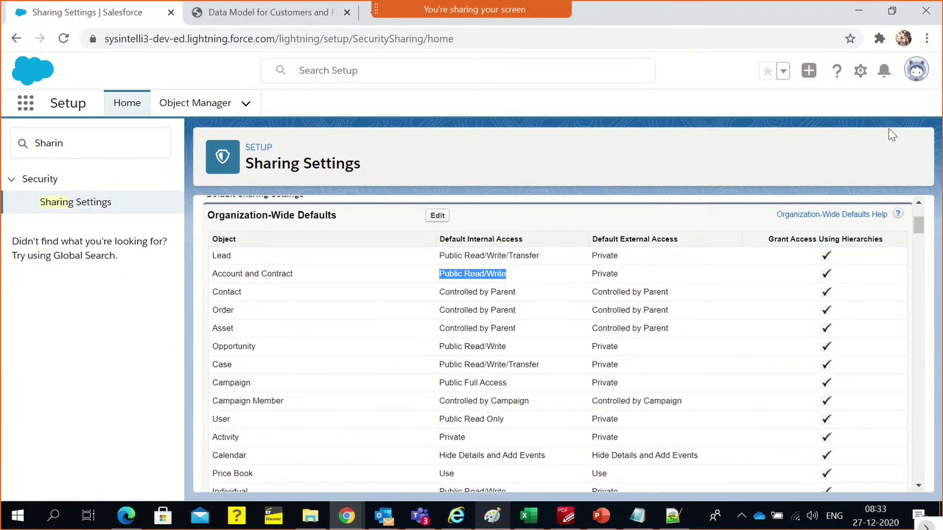
{"action": "double_click", "coordinate": [610, 256]}
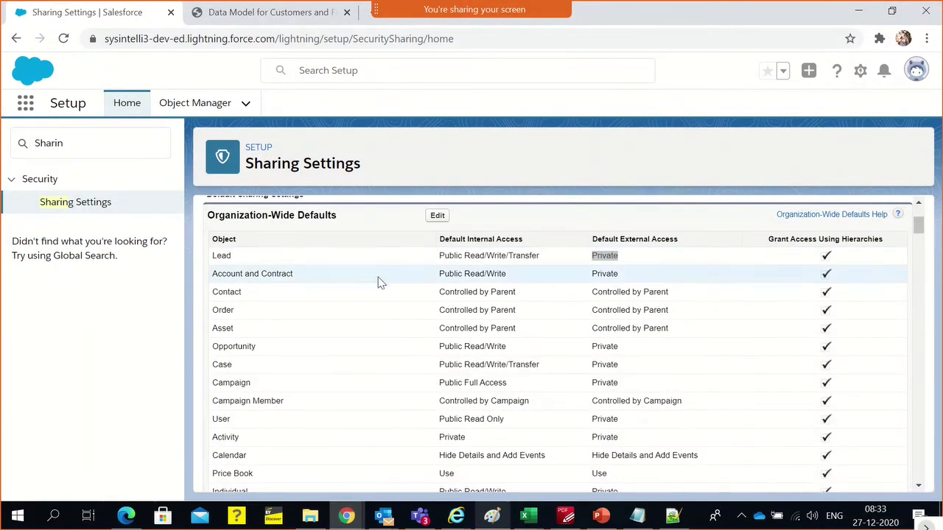
{"action": "scroll", "coordinate": [472, 255], "scroll_direction": "down", "scroll_amount": 1}
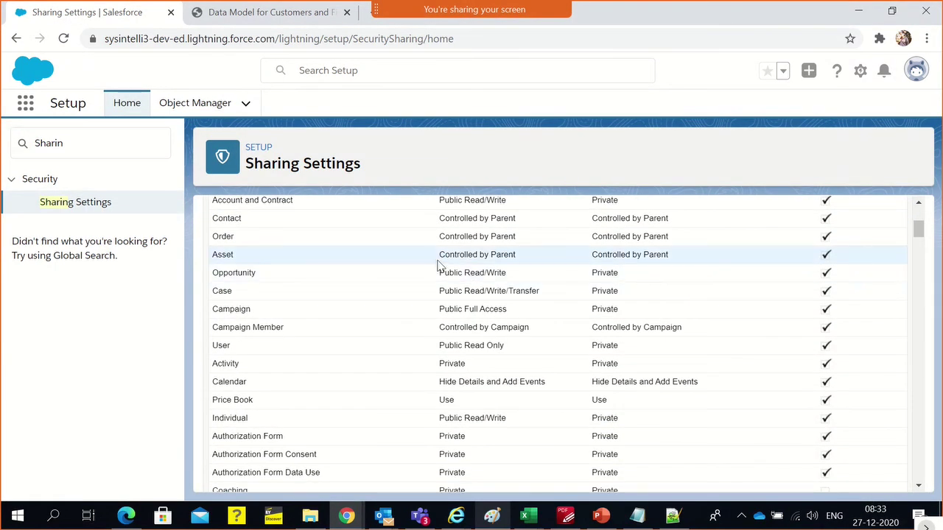
{"action": "left_click_drag", "start_coordinate": [439, 259], "coordinate": [523, 261]}
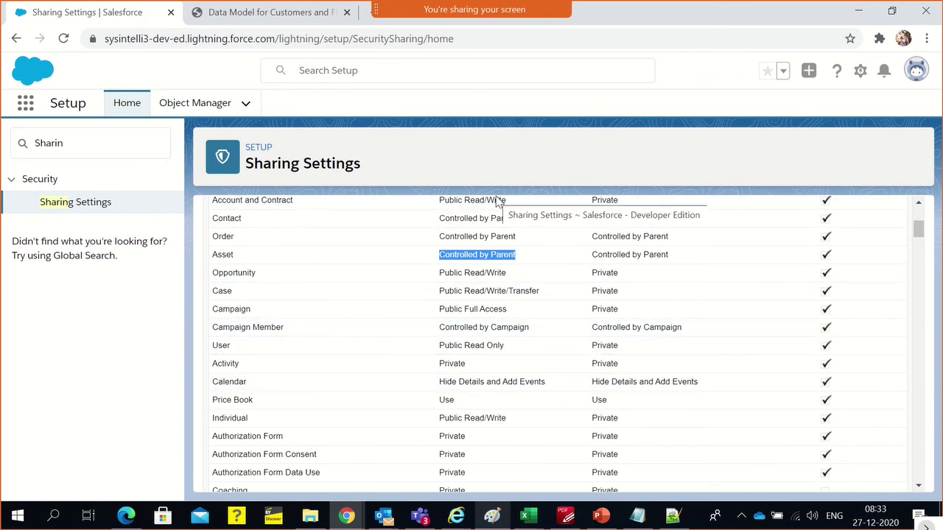
{"action": "scroll", "coordinate": [484, 328], "scroll_direction": "up", "scroll_amount": 1}
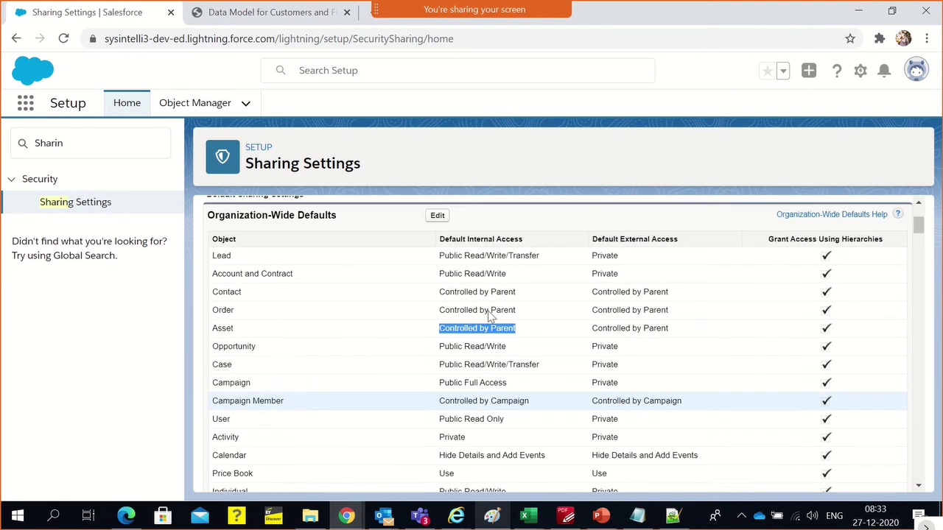
{"action": "scroll", "coordinate": [503, 382], "scroll_direction": "down", "scroll_amount": 2}
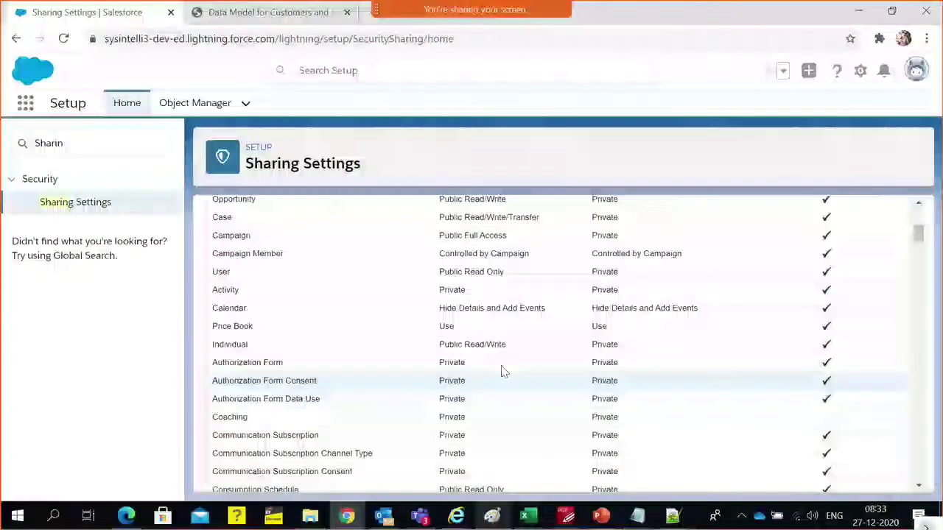
{"action": "double_click", "coordinate": [451, 289]}
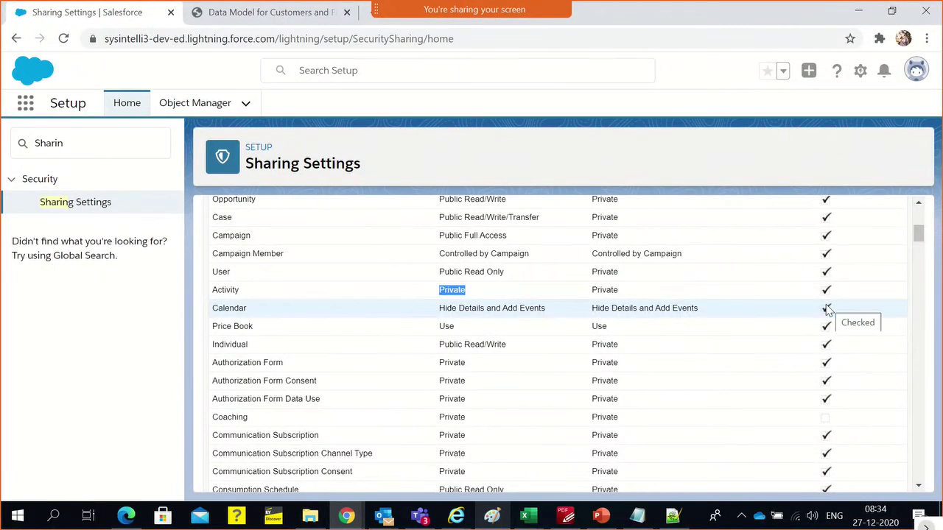
{"action": "double_click", "coordinate": [451, 292]}
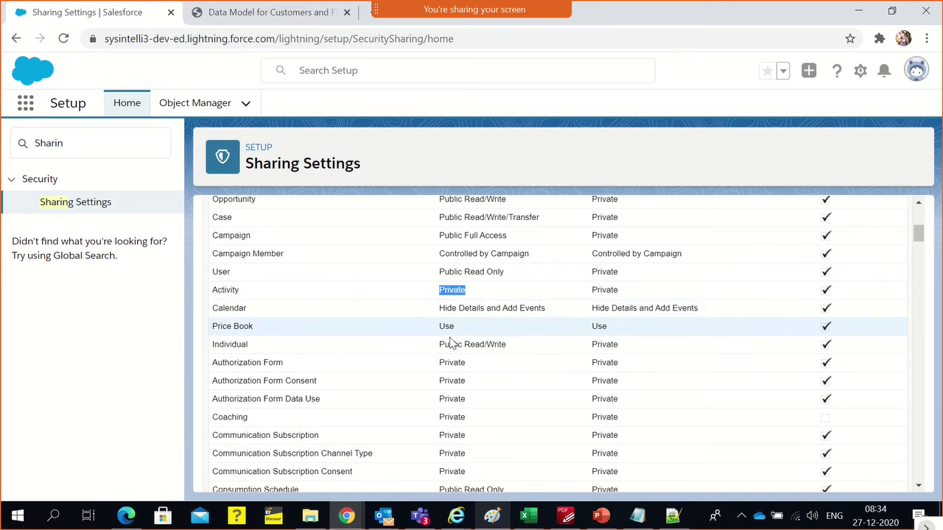
Search the Sharing Settings page for 'Activi', then clear the search term
{"action": "scroll", "coordinate": [452, 353], "scroll_direction": "down", "scroll_amount": 20}
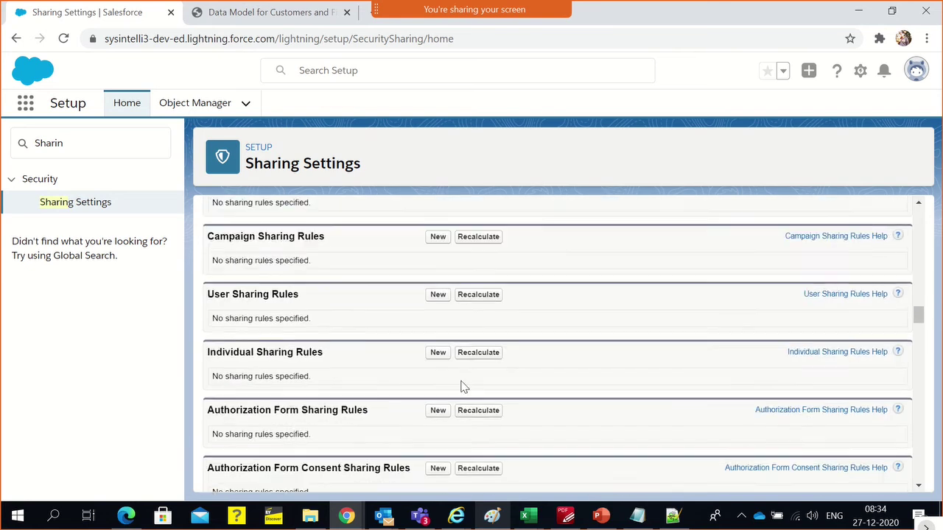
{"action": "scroll", "coordinate": [463, 386], "scroll_direction": "down", "scroll_amount": 2}
{"action": "scroll", "coordinate": [499, 353], "scroll_direction": "up", "scroll_amount": 4}
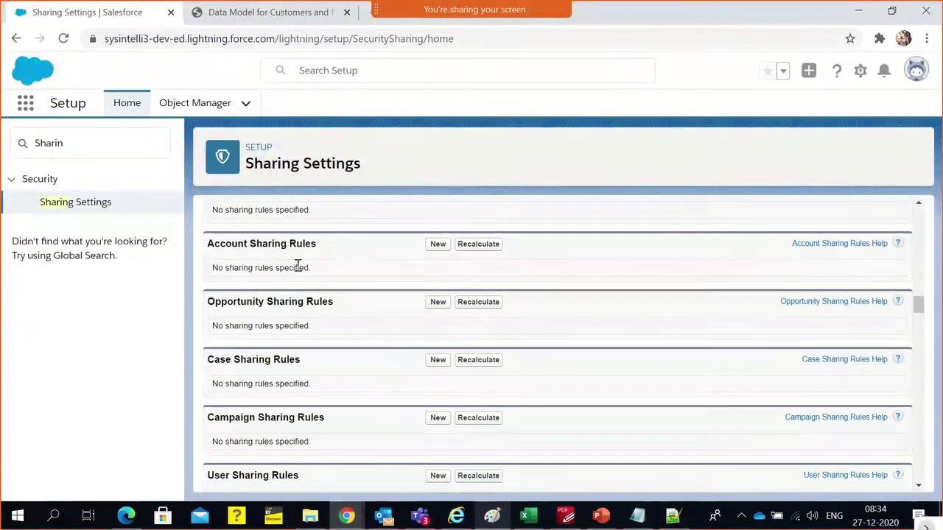
{"action": "scroll", "coordinate": [337, 343], "scroll_direction": "down", "scroll_amount": 10}
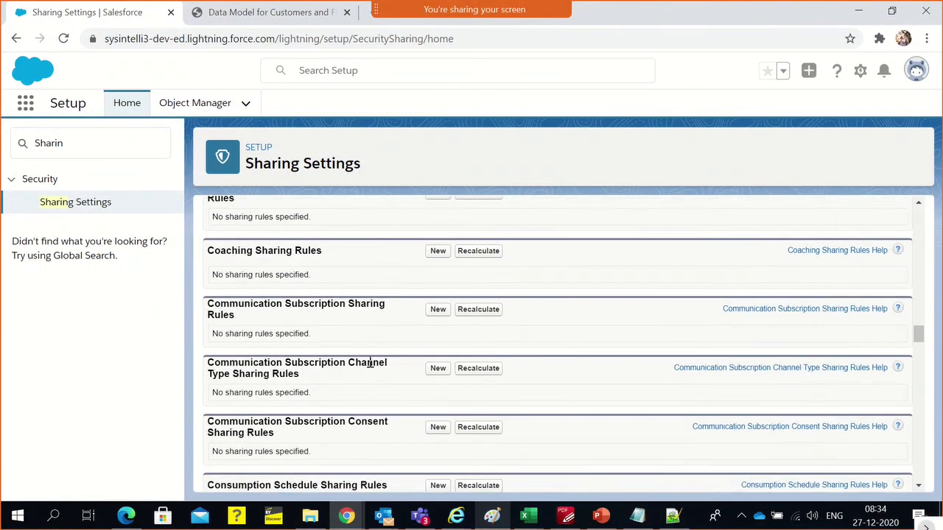
{"action": "scroll", "coordinate": [370, 362], "scroll_direction": "up", "scroll_amount": 4}
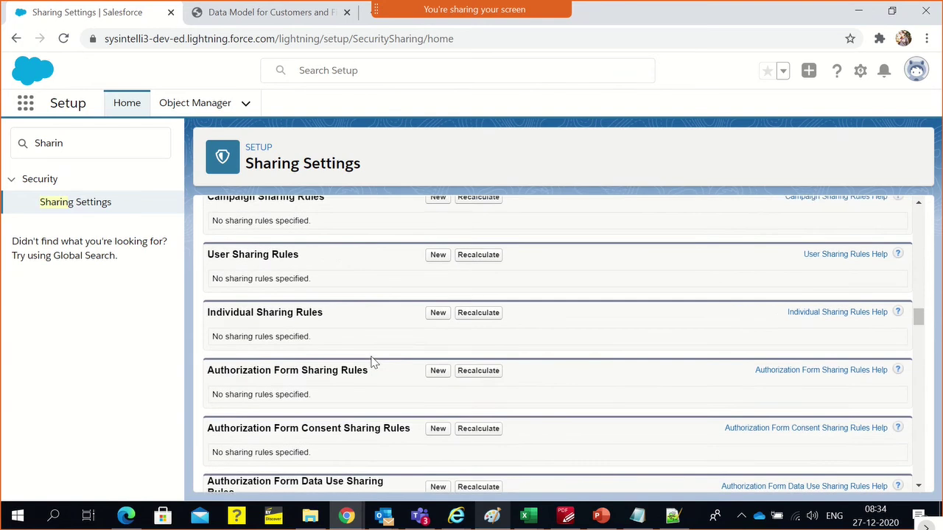
{"action": "scroll", "coordinate": [372, 363], "scroll_direction": "down", "scroll_amount": 8}
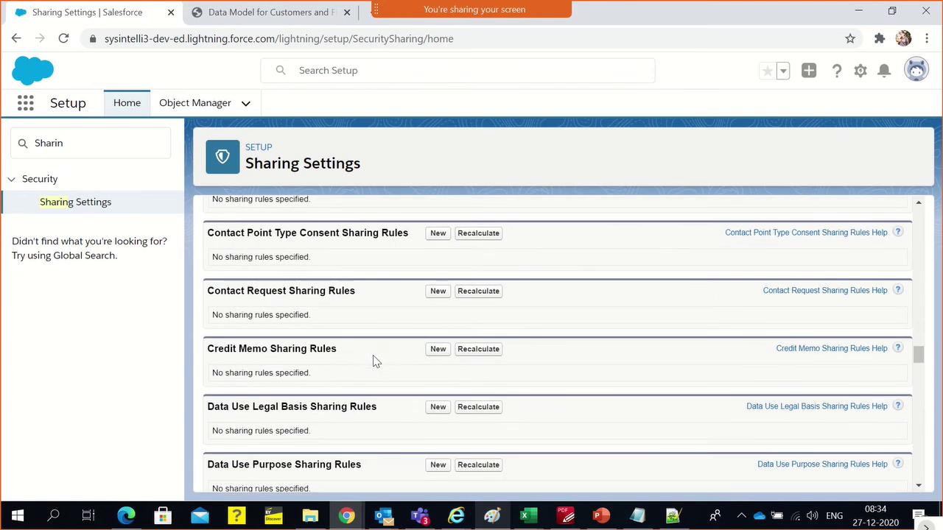
{"action": "key", "text": "ctrl+f"}
{"action": "type", "text": "Ac"}
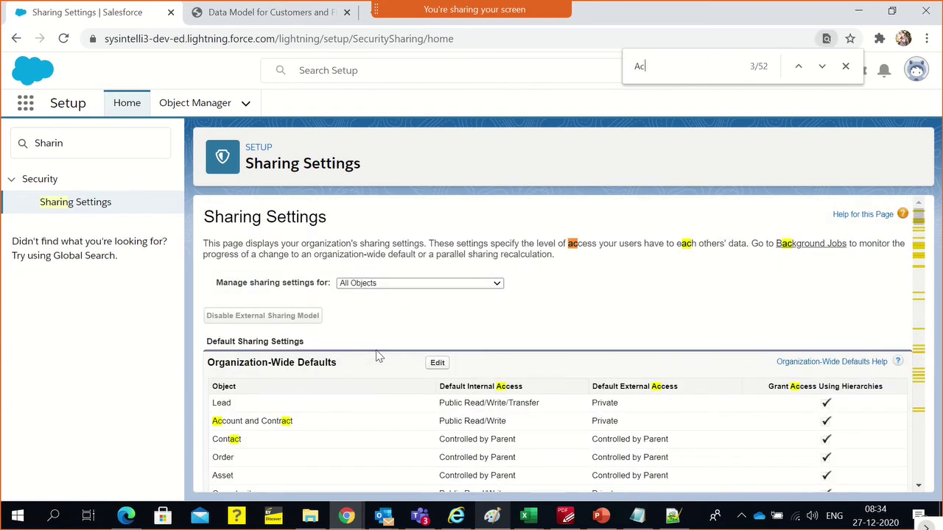
{"action": "type", "text": "tivi"}
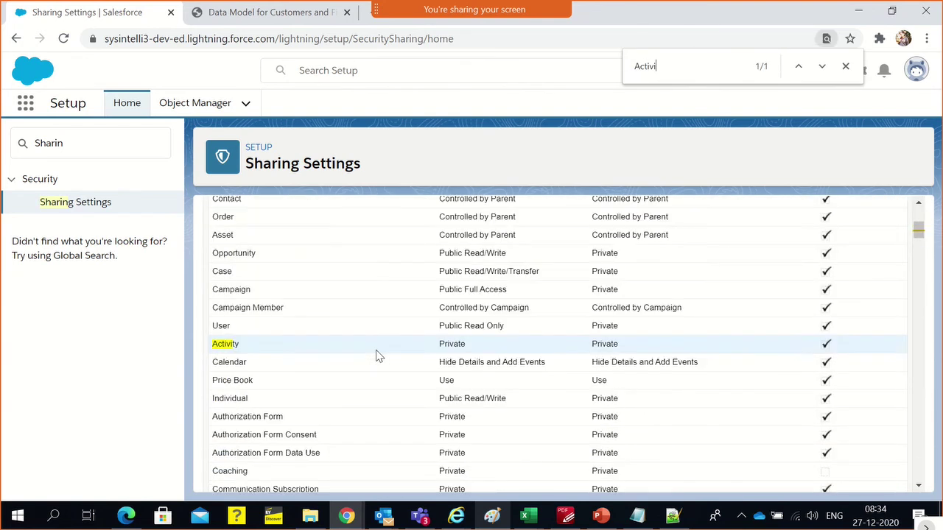
{"action": "key", "text": "BackSpace"}
{"action": "key", "text": "BackSpace"}
{"action": "key", "text": "BackSpace"}
{"action": "key", "text": "BackSpace"}
{"action": "key", "text": "BackSpace"}
{"action": "key", "text": "BackSpace"}
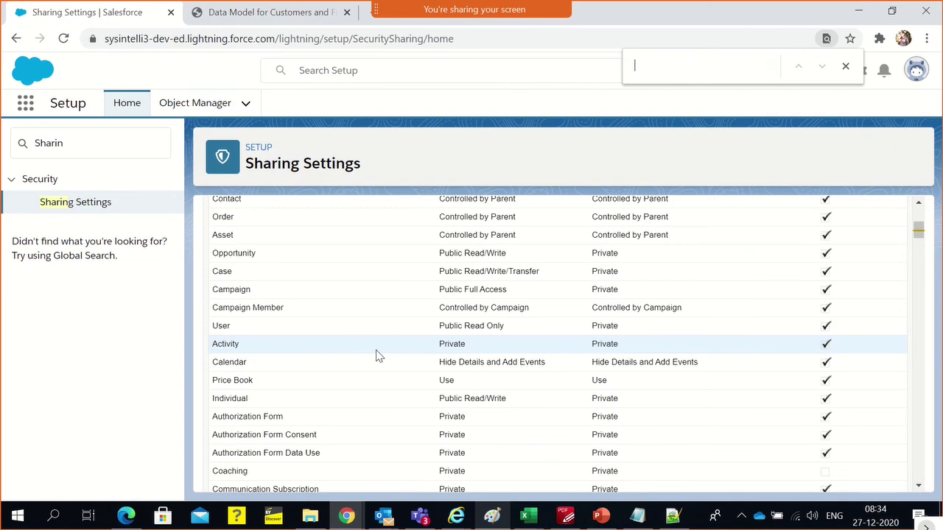
Move down to the Lead Sharing Rules section
{"action": "scroll", "coordinate": [381, 335], "scroll_direction": "down", "scroll_amount": 20}
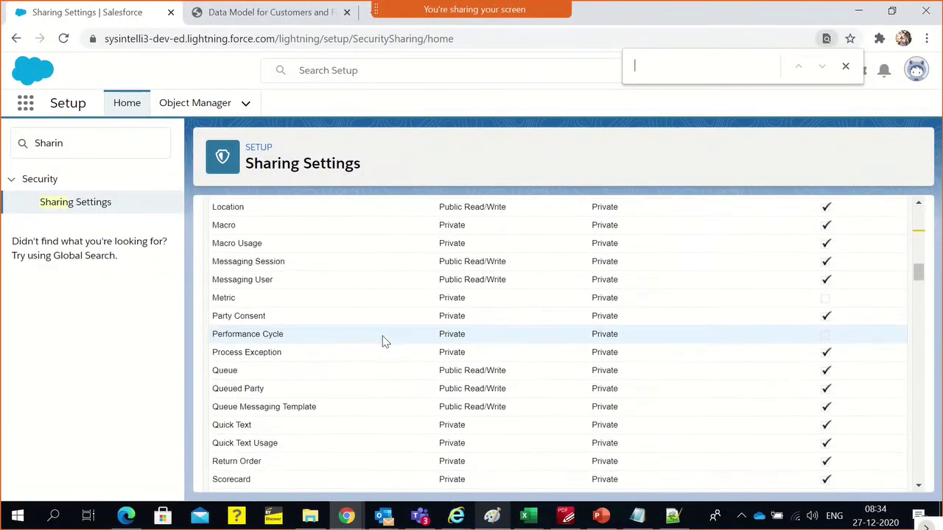
{"action": "scroll", "coordinate": [382, 338], "scroll_direction": "down", "scroll_amount": 2}
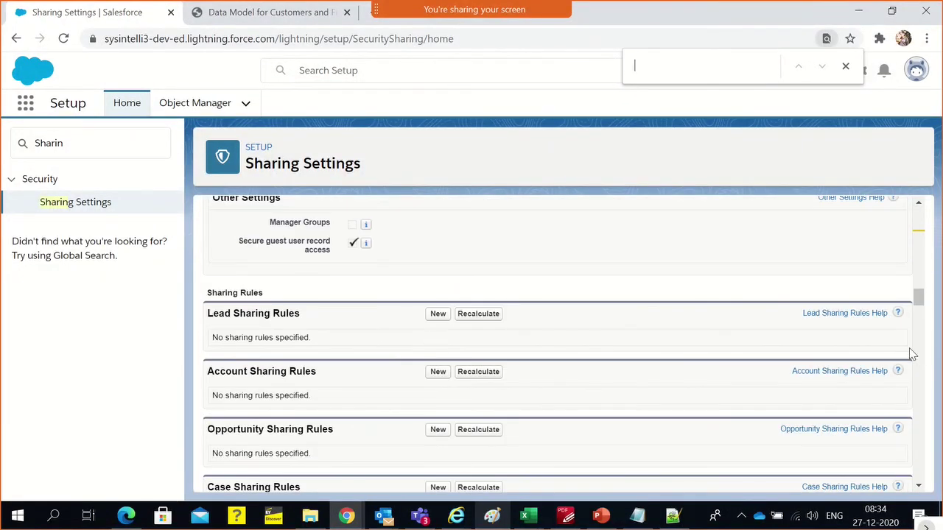
{"action": "left_click_drag", "start_coordinate": [915, 302], "coordinate": [922, 362]}
{"action": "triple_click", "coordinate": [464, 403]}
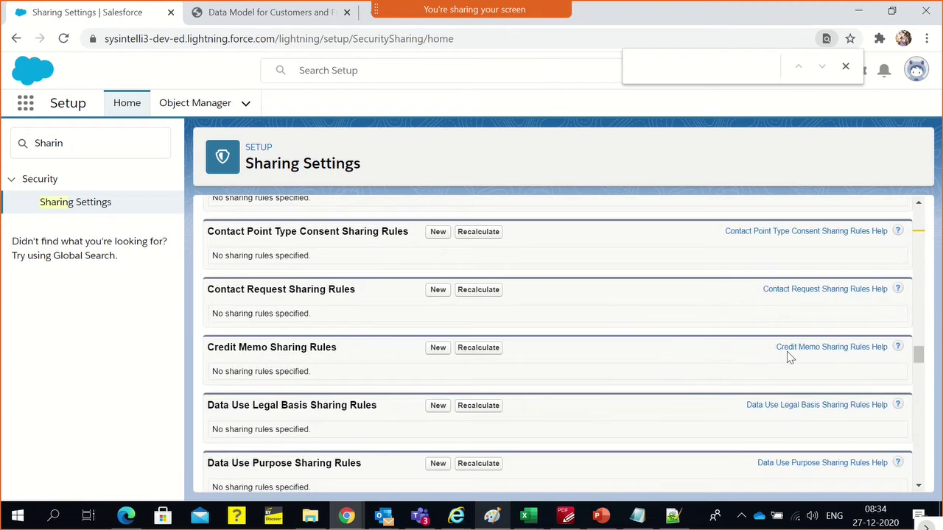
{"action": "scroll", "coordinate": [591, 352], "scroll_direction": "up", "scroll_amount": 15}
{"action": "scroll", "coordinate": [590, 353], "scroll_direction": "up", "scroll_amount": 3}
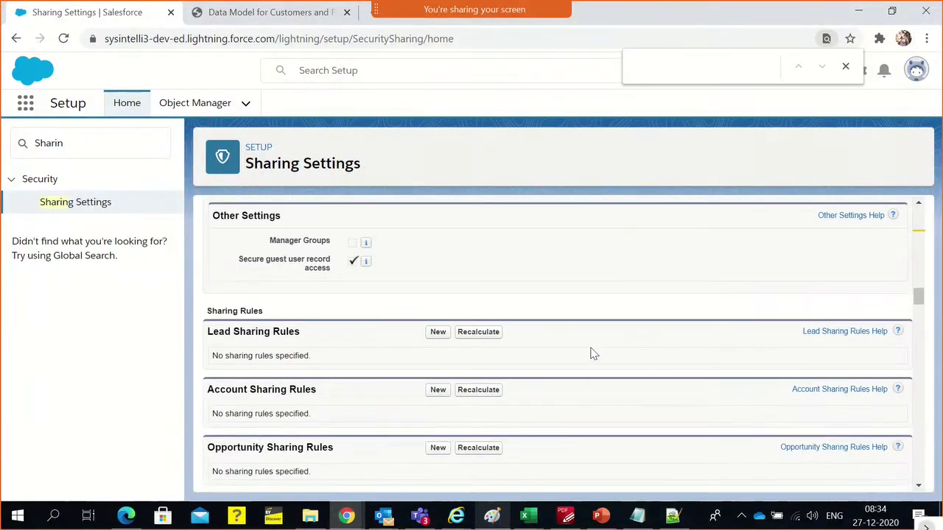
{"action": "scroll", "coordinate": [568, 360], "scroll_direction": "down", "scroll_amount": 1}
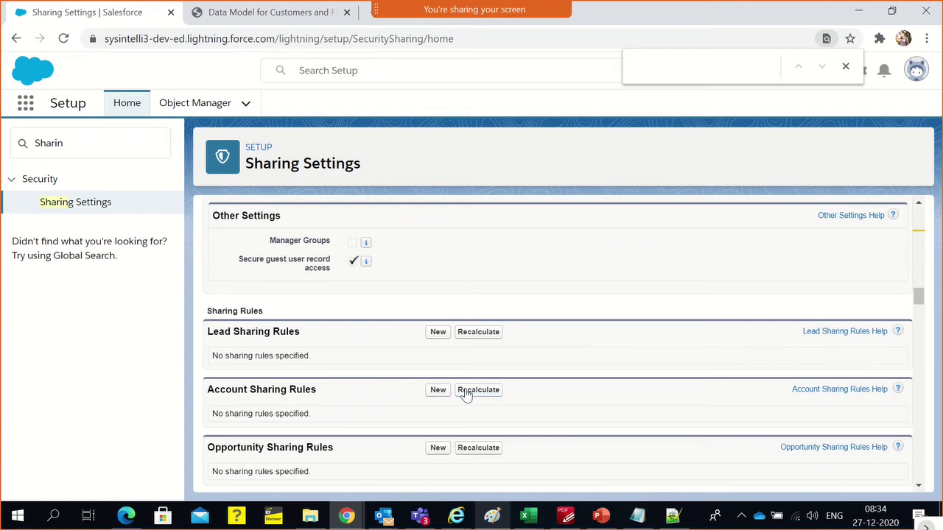
Start a new Lead sharing rule, trying criteria-based before returning to record-owner based
{"action": "left_click", "coordinate": [437, 332]}
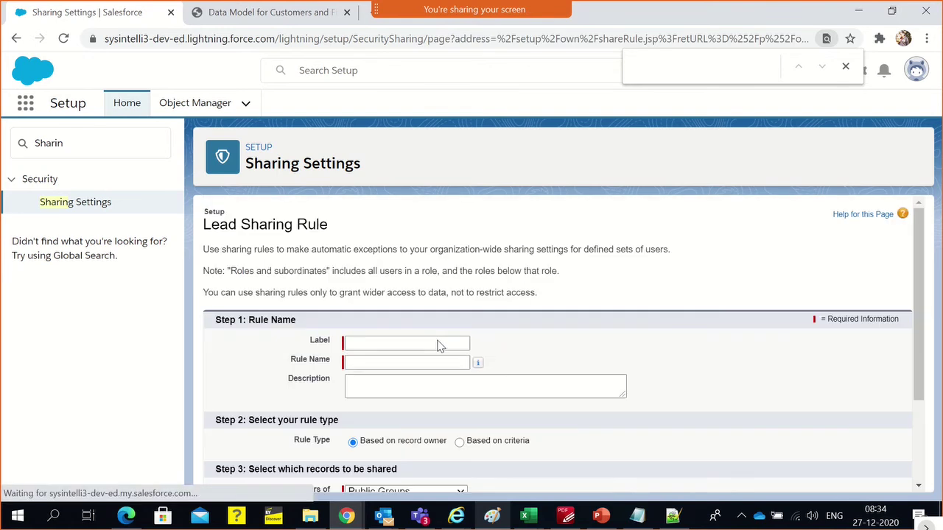
{"action": "scroll", "coordinate": [486, 357], "scroll_direction": "down", "scroll_amount": 2}
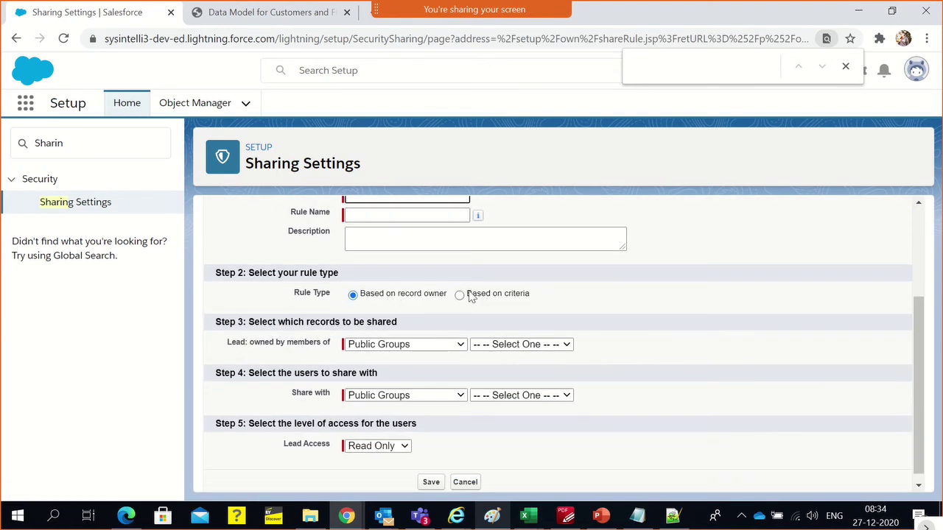
{"action": "left_click", "coordinate": [459, 295]}
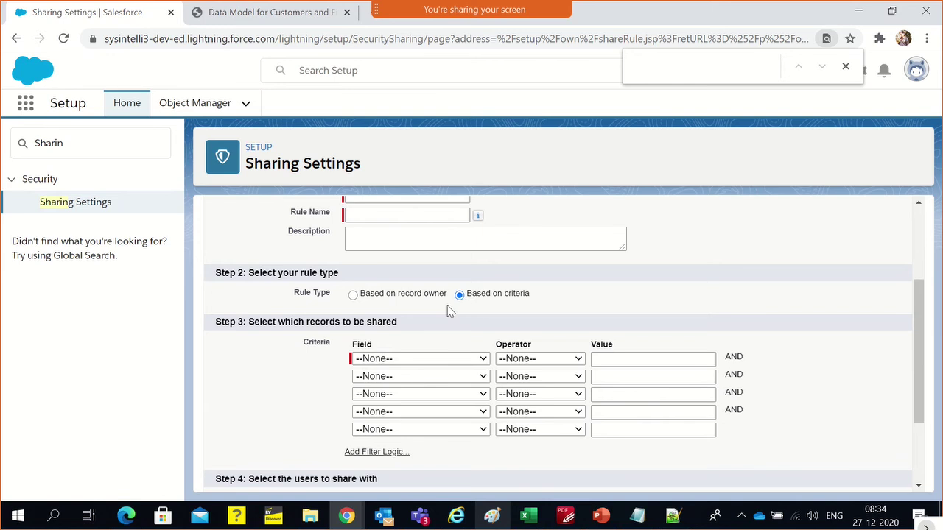
{"action": "left_click", "coordinate": [410, 359]}
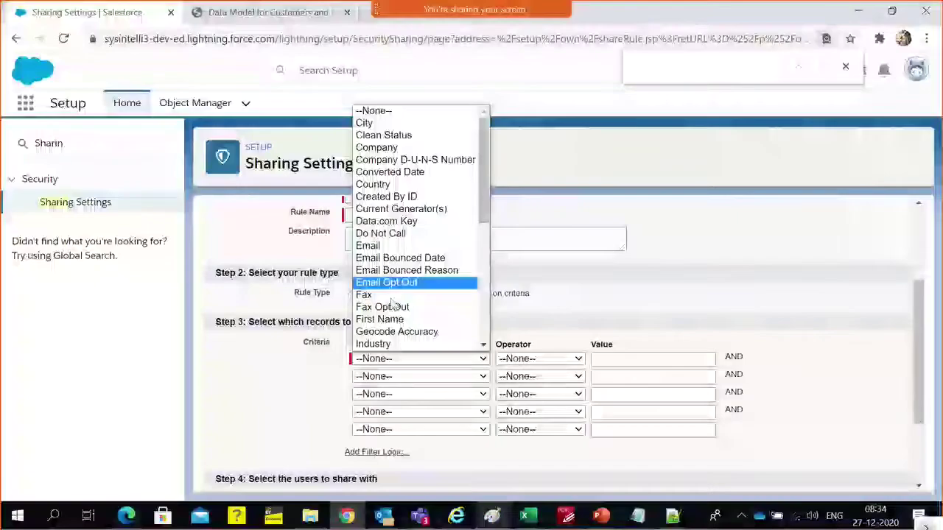
{"action": "scroll", "coordinate": [393, 304], "scroll_direction": "down", "scroll_amount": 5}
{"action": "left_click", "coordinate": [524, 295]}
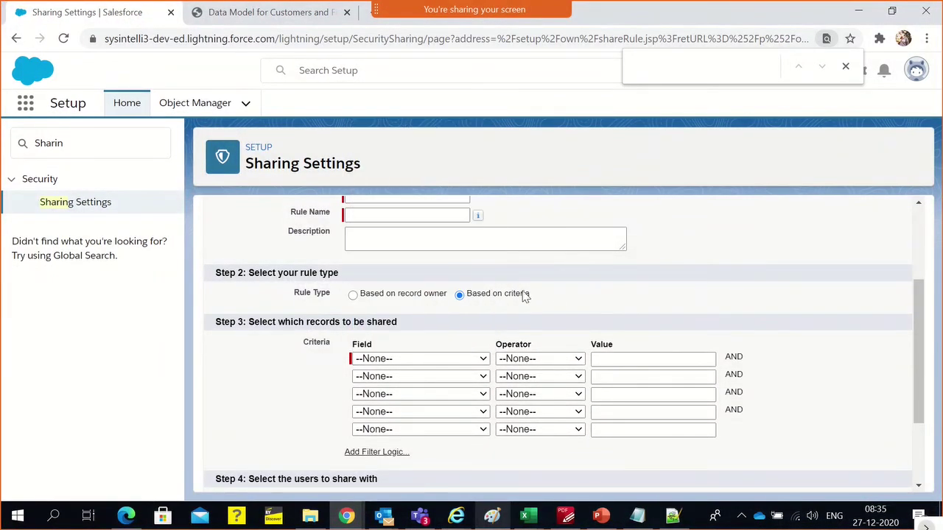
{"action": "left_click", "coordinate": [353, 295]}
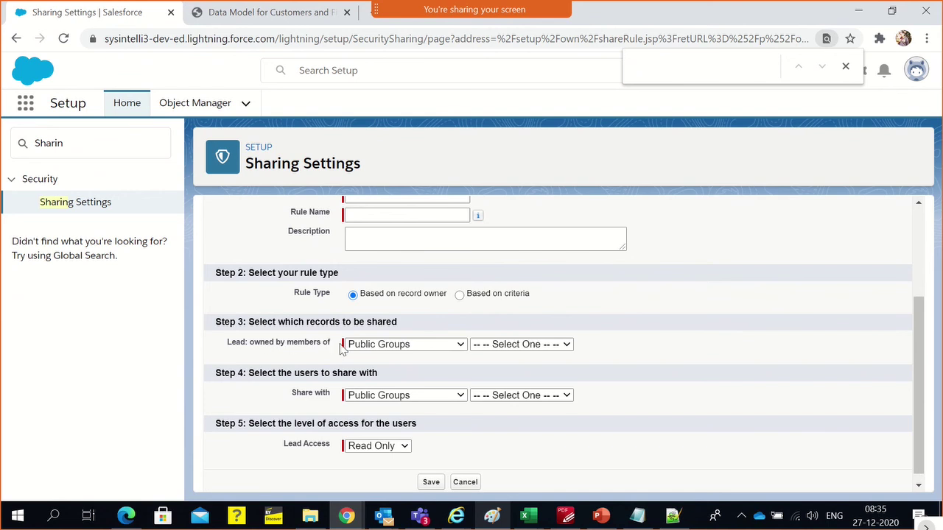
Share leads owned by members of the Roles > Western Sales Team role
{"action": "left_click", "coordinate": [363, 345]}
{"action": "left_click", "coordinate": [362, 369]}
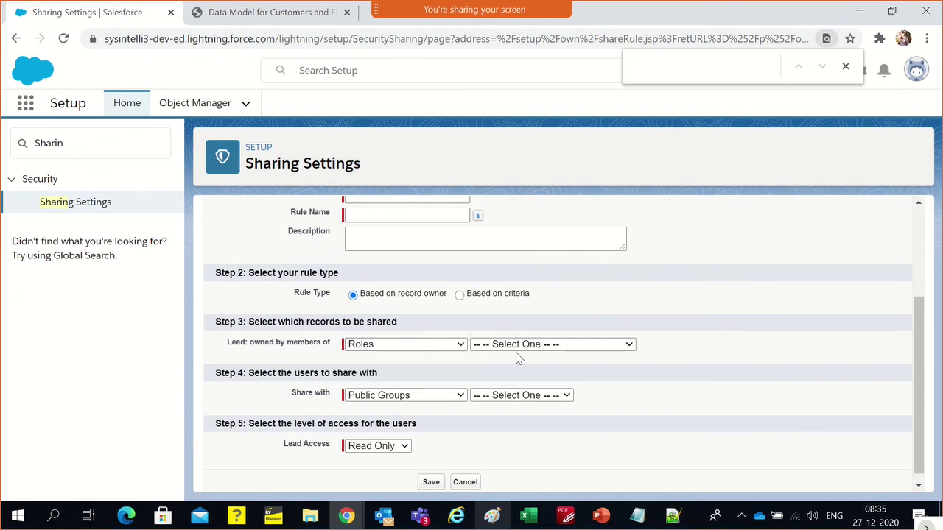
{"action": "left_click", "coordinate": [517, 346]}
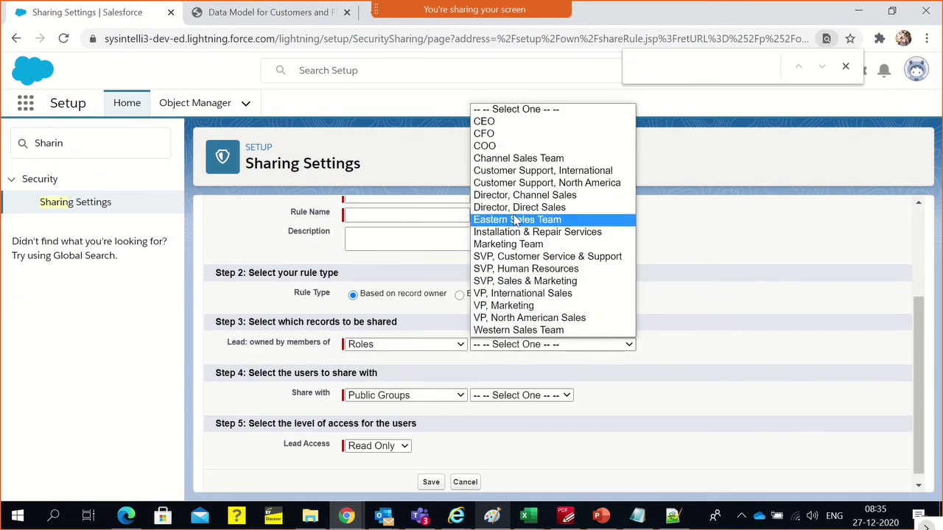
{"action": "left_click", "coordinate": [515, 214]}
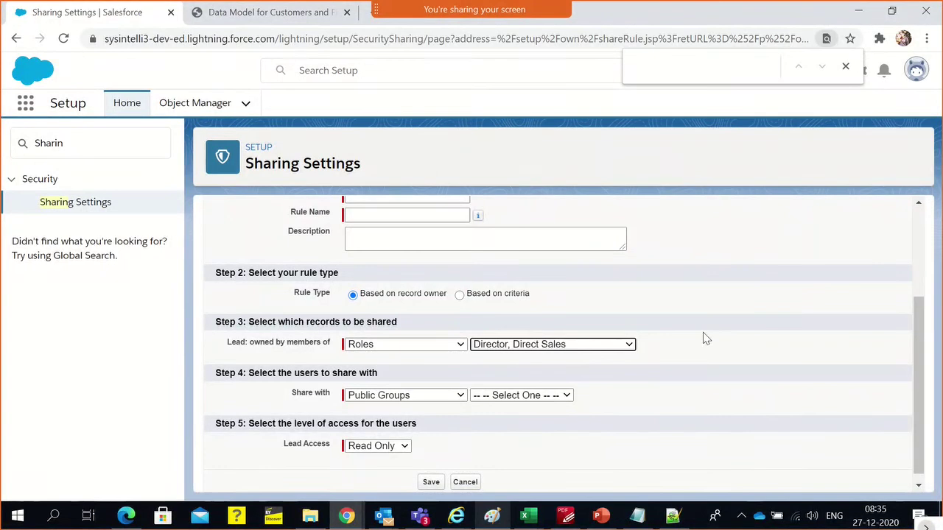
{"action": "left_click", "coordinate": [576, 346]}
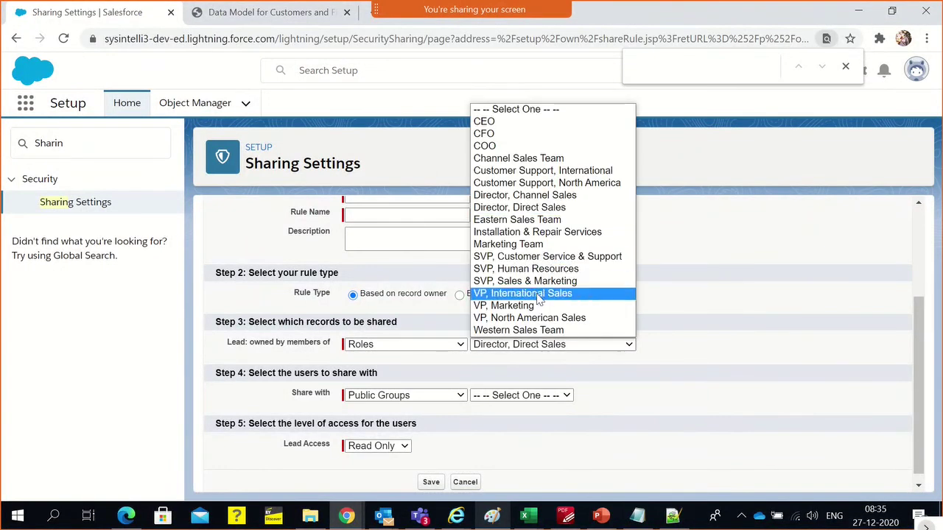
{"action": "left_click", "coordinate": [546, 333]}
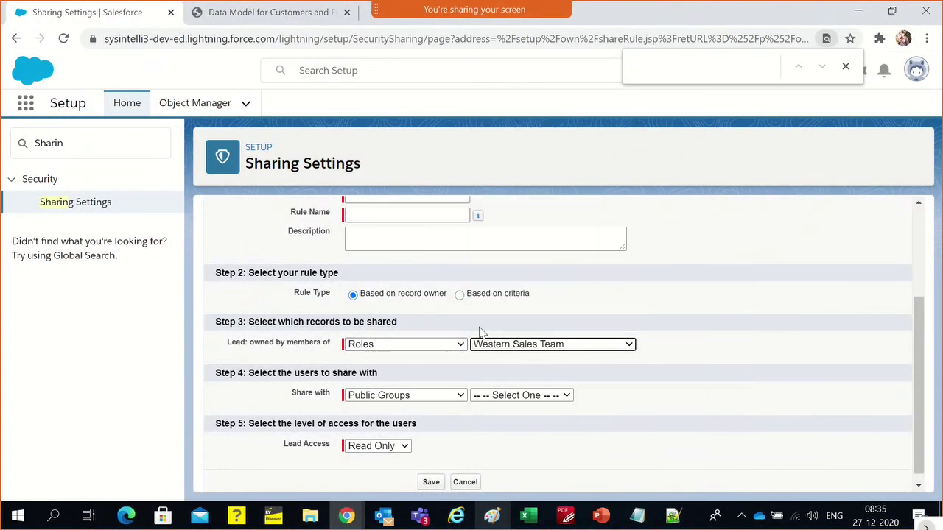
Share them with Roles > Marketing Team, leaving Lead Access at Read Only
{"action": "left_click", "coordinate": [496, 398]}
{"action": "left_click", "coordinate": [406, 397]}
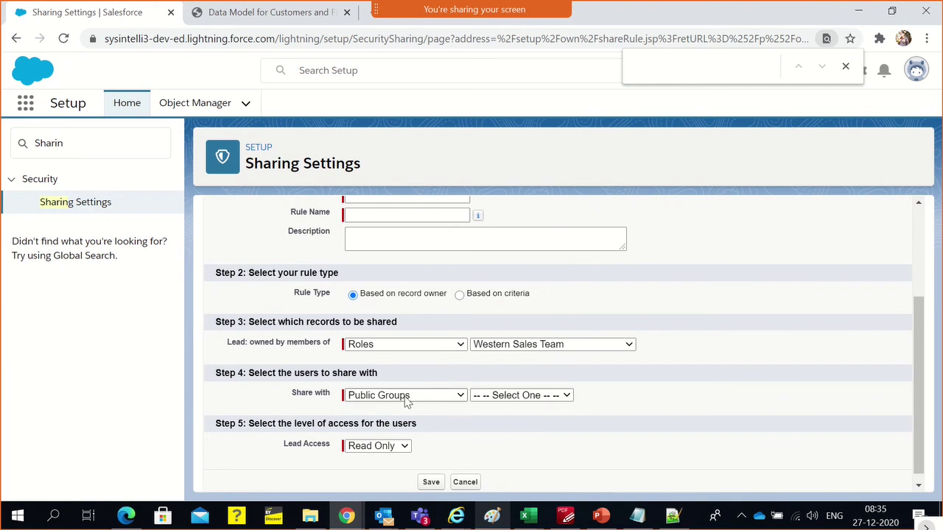
{"action": "left_click", "coordinate": [406, 398]}
{"action": "left_click", "coordinate": [404, 420]}
{"action": "left_click", "coordinate": [500, 398]}
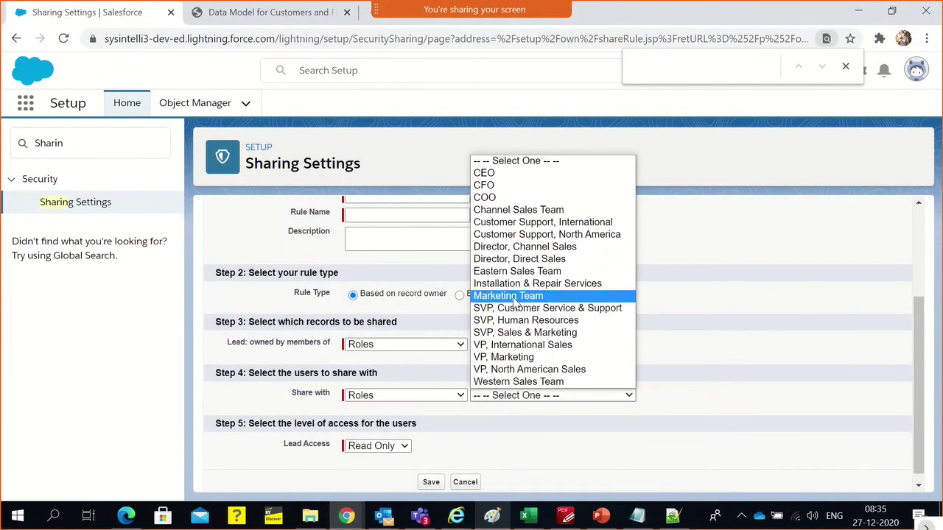
{"action": "left_click", "coordinate": [513, 296]}
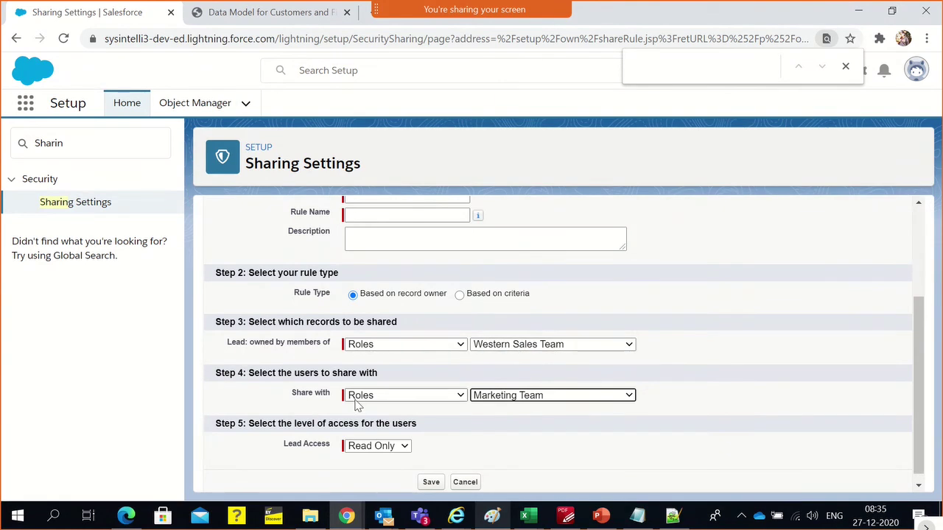
{"action": "left_click", "coordinate": [374, 448]}
{"action": "left_click", "coordinate": [373, 448]}
{"action": "left_click", "coordinate": [466, 463]}
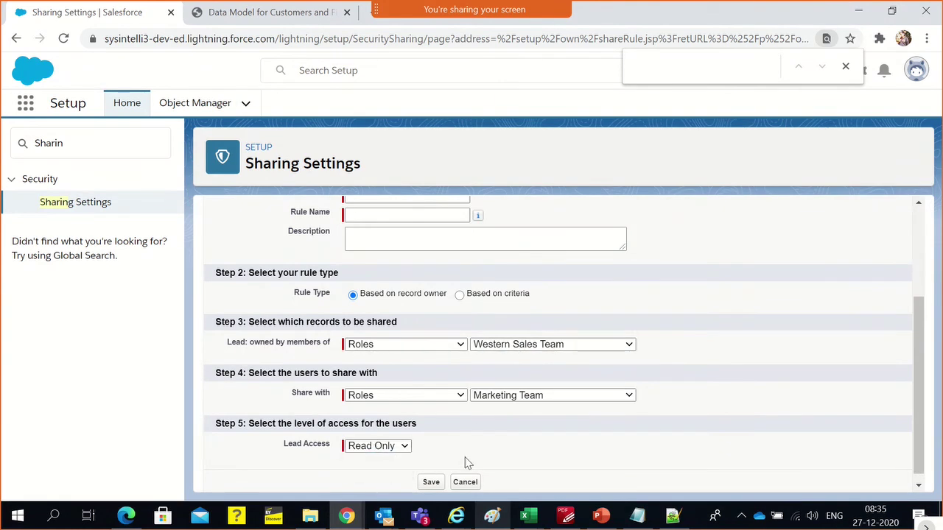
View the RoleProfile.png notes in Paint, then switch back to the browser
{"action": "left_click", "coordinate": [491, 515]}
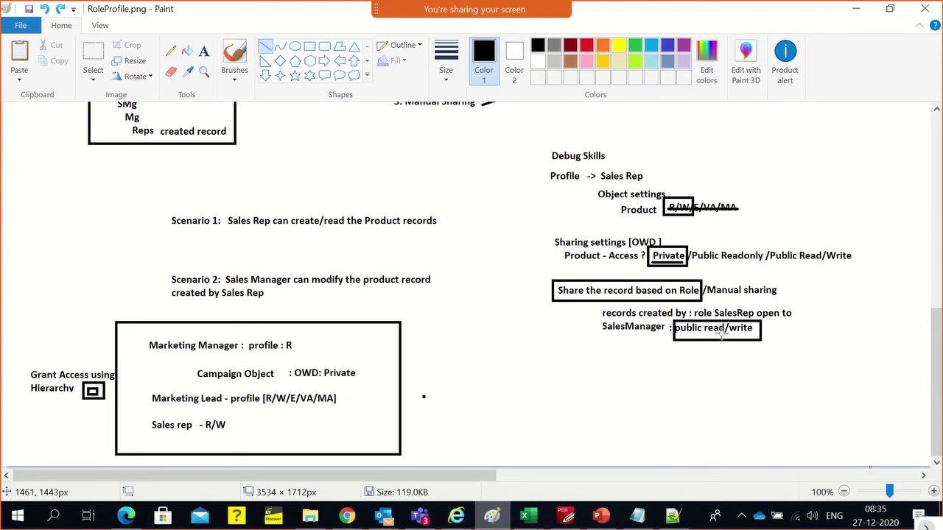
{"action": "key", "text": "alt+Tab"}
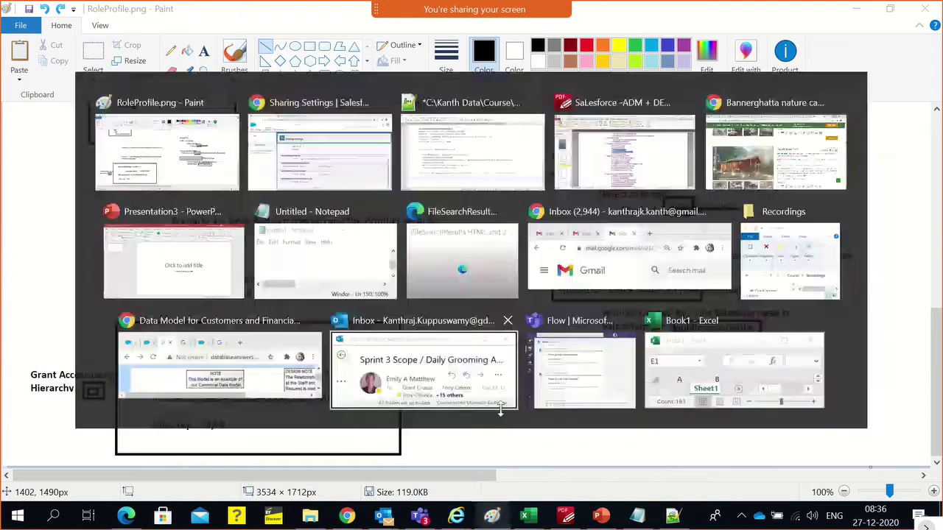
Return to the Lead sharing rule form, keeping Lead Access at Read Only
{"action": "left_click", "coordinate": [390, 445]}
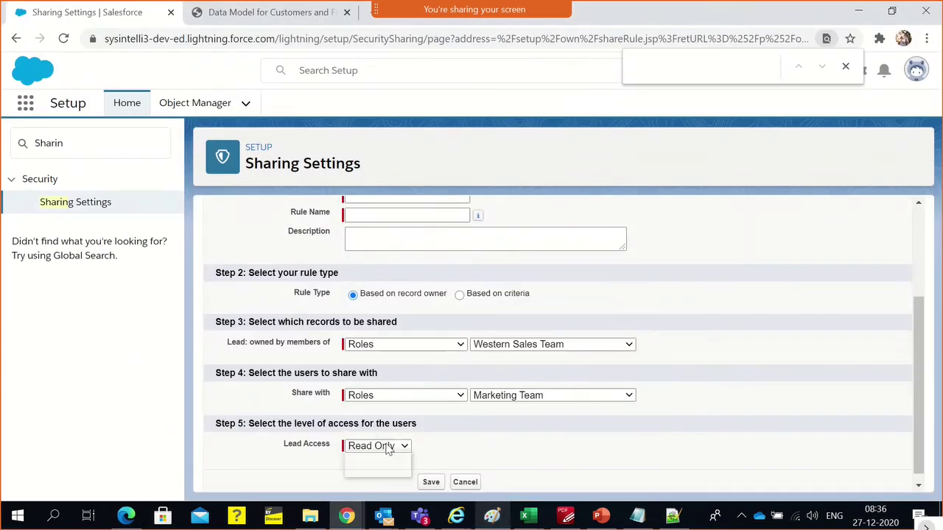
{"action": "left_click", "coordinate": [478, 463]}
{"action": "scroll", "coordinate": [483, 453], "scroll_direction": "up", "scroll_amount": 1}
{"action": "scroll", "coordinate": [488, 445], "scroll_direction": "up", "scroll_amount": 1}
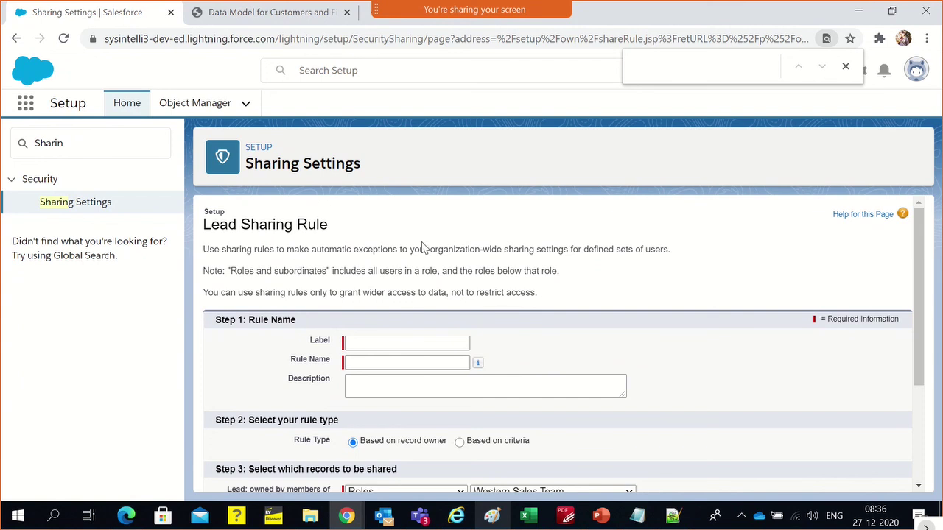
{"action": "scroll", "coordinate": [418, 259], "scroll_direction": "down", "scroll_amount": 2}
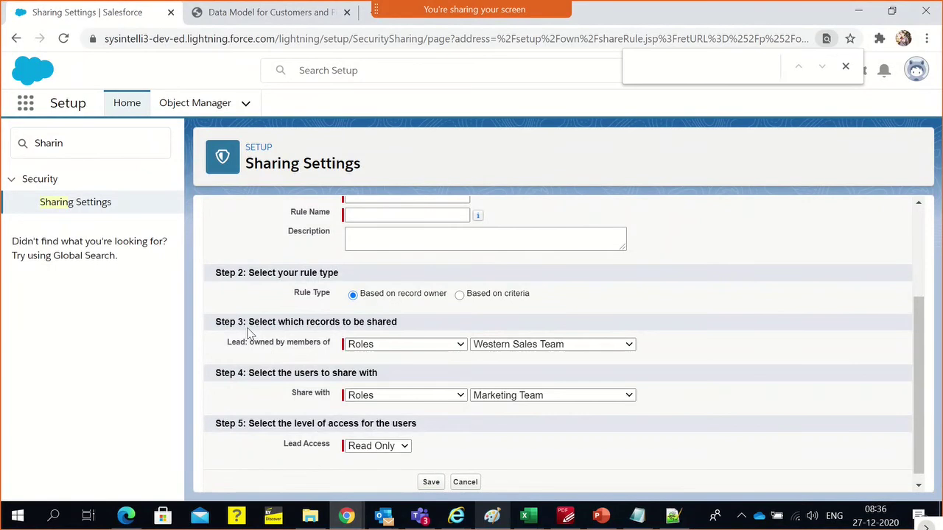
{"action": "left_click_drag", "start_coordinate": [248, 331], "coordinate": [331, 419]}
{"action": "left_click", "coordinate": [642, 449]}
Check the Western Sales Team owner and Marketing Team recipient roles without changing them
{"action": "left_click", "coordinate": [382, 346]}
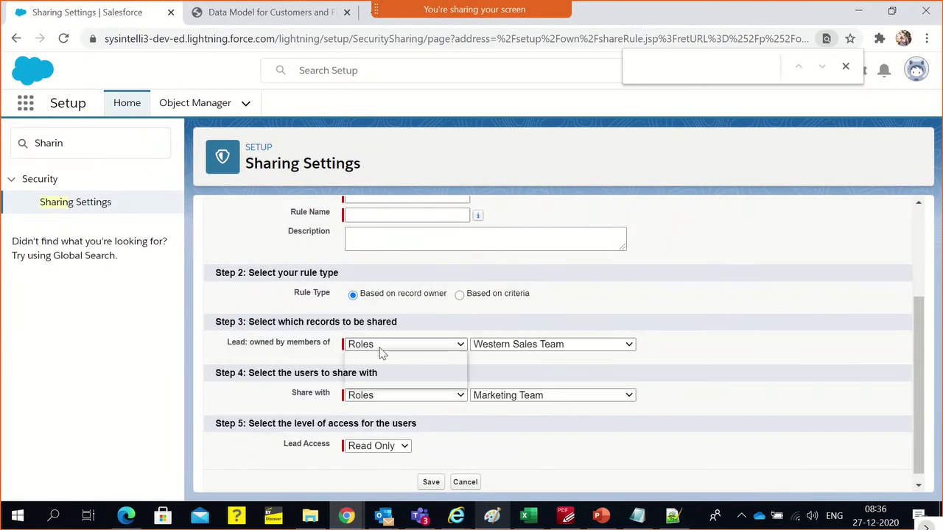
{"action": "left_click", "coordinate": [559, 346]}
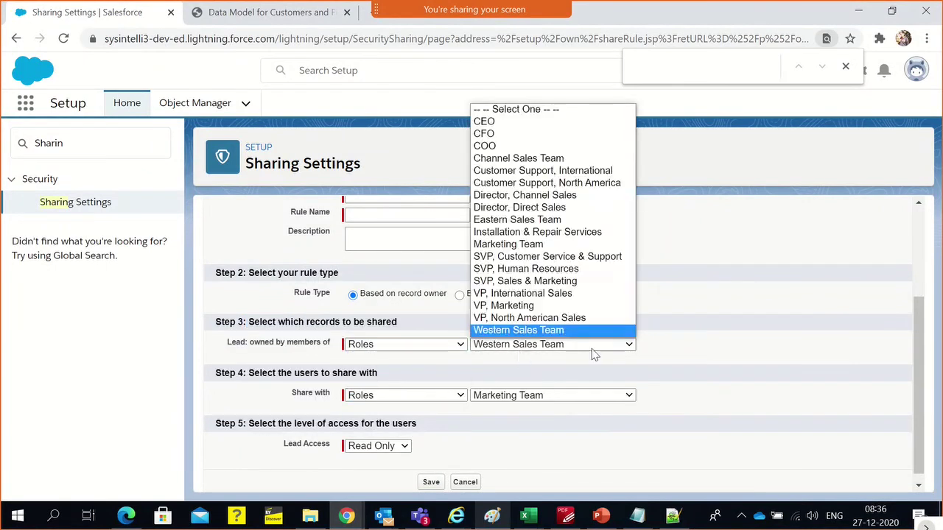
{"action": "left_click", "coordinate": [595, 348]}
{"action": "left_click", "coordinate": [361, 397]}
{"action": "left_click", "coordinate": [545, 400]}
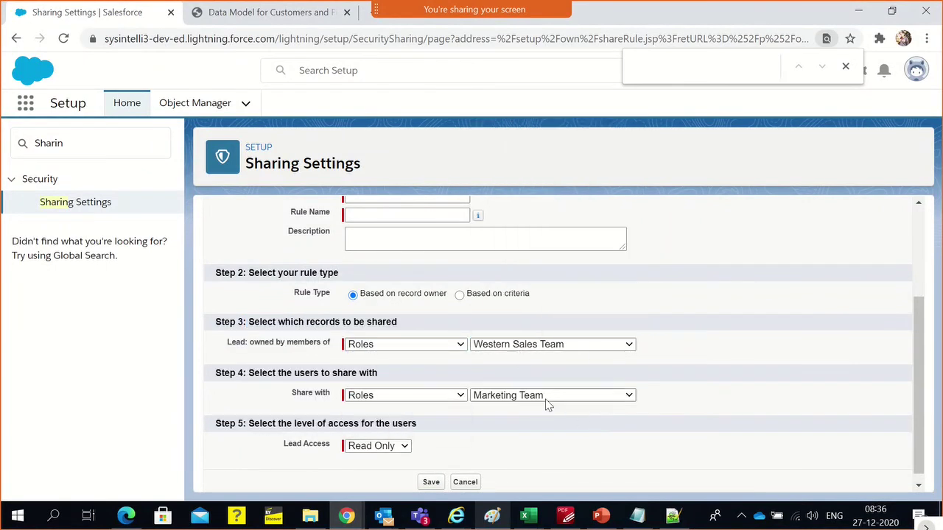
{"action": "left_click", "coordinate": [545, 399]}
{"action": "left_click", "coordinate": [576, 411]}
Try a criteria-based rule on the Email field, then revert to record-owner sharing
{"action": "double_click", "coordinate": [380, 298]}
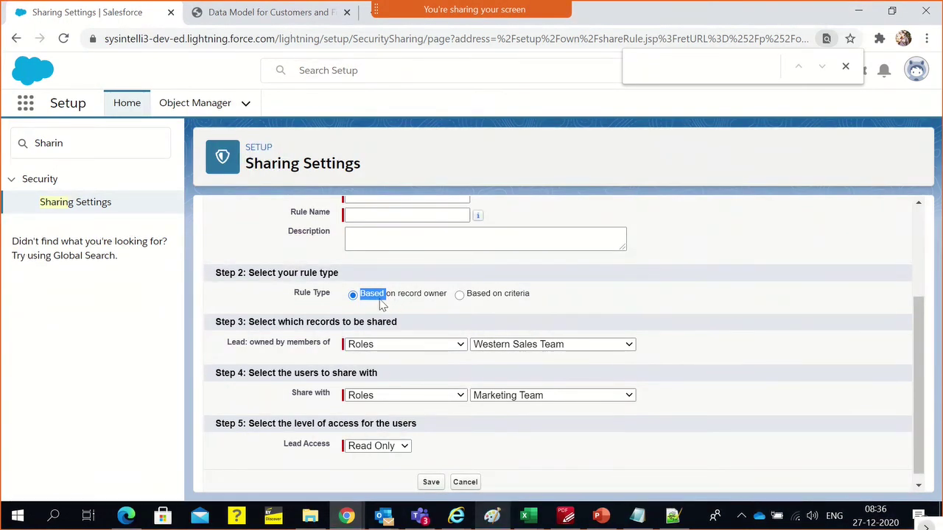
{"action": "left_click", "coordinate": [477, 296]}
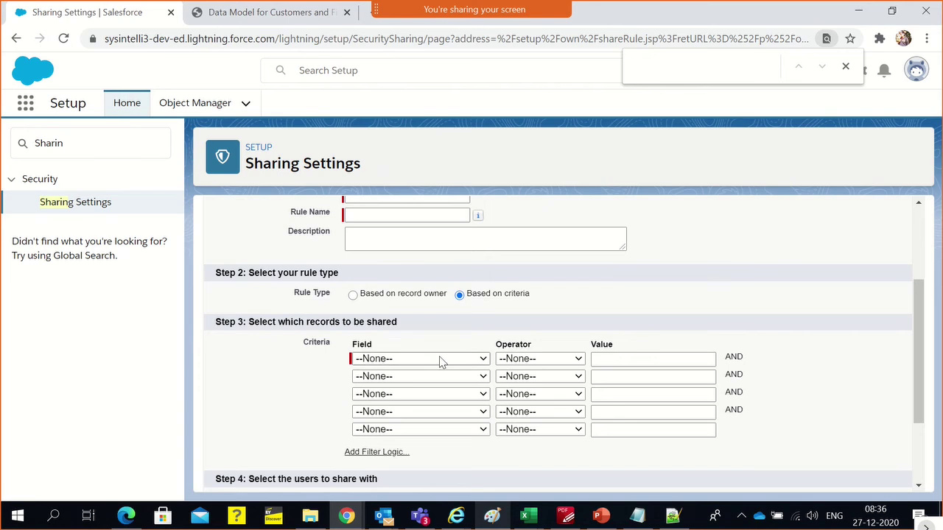
{"action": "scroll", "coordinate": [440, 360], "scroll_direction": "down", "scroll_amount": 3}
{"action": "scroll", "coordinate": [438, 362], "scroll_direction": "up", "scroll_amount": 1}
{"action": "left_click", "coordinate": [409, 316]}
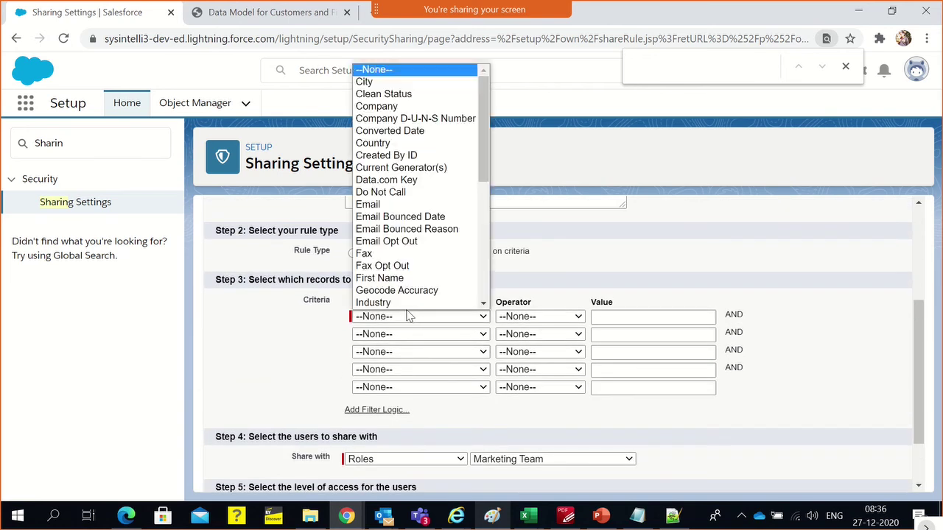
{"action": "left_click", "coordinate": [390, 204]}
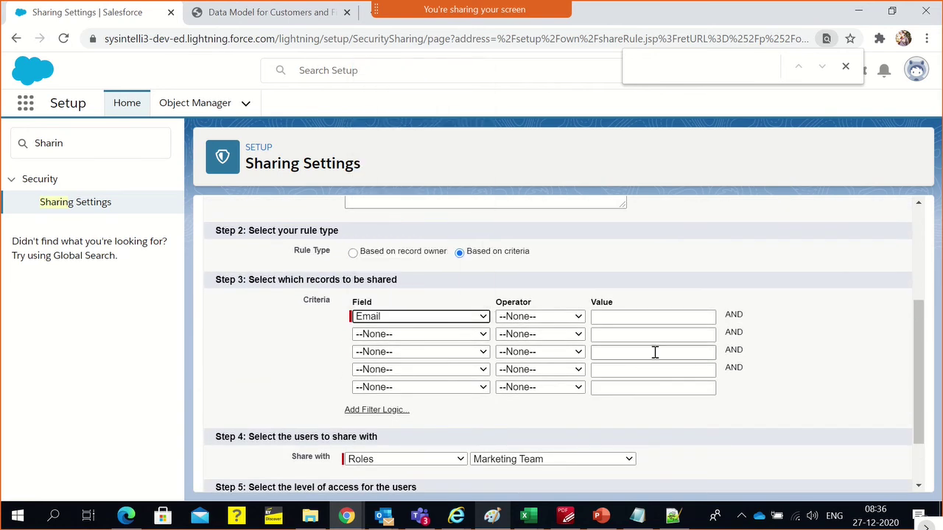
{"action": "left_click", "coordinate": [648, 333]}
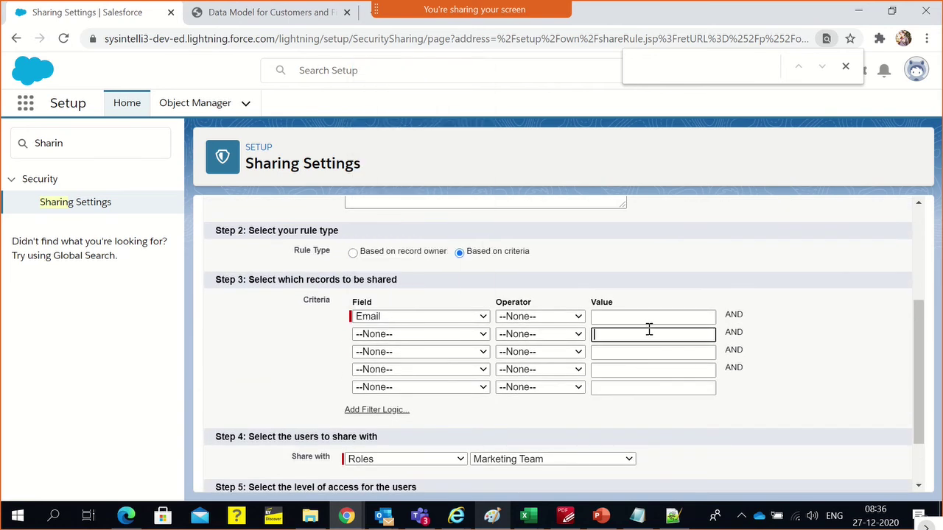
{"action": "left_click", "coordinate": [685, 263]}
{"action": "left_click", "coordinate": [374, 254]}
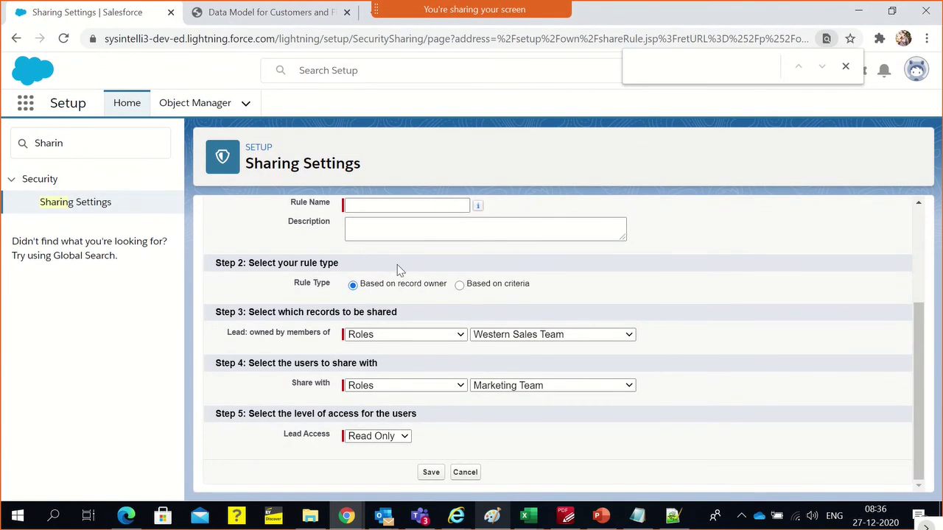
Set Lead Access to Read/Write, keeping the Western Sales Team and Marketing Team roles
{"action": "left_click", "coordinate": [388, 341]}
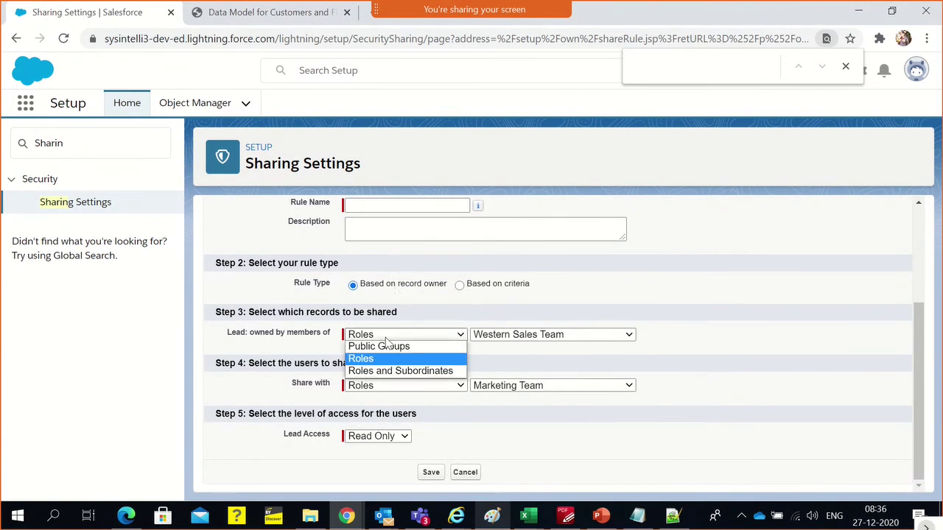
{"action": "left_click", "coordinate": [483, 338]}
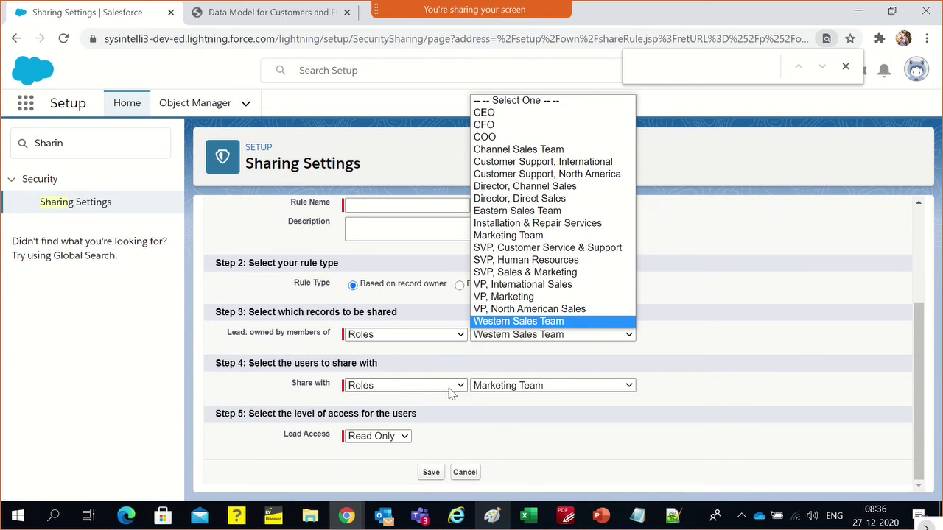
{"action": "left_click", "coordinate": [497, 391]}
{"action": "left_click", "coordinate": [496, 391]}
{"action": "left_click", "coordinate": [631, 451]}
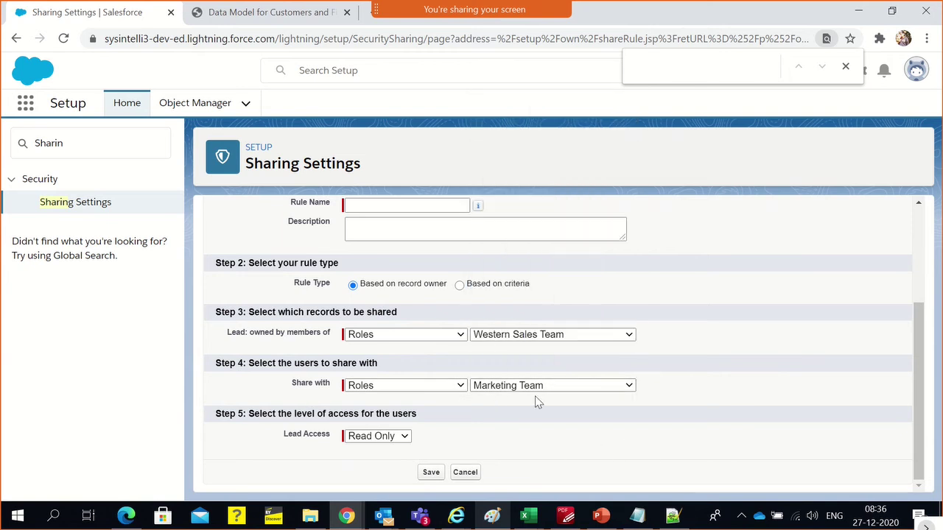
{"action": "left_click", "coordinate": [376, 435]}
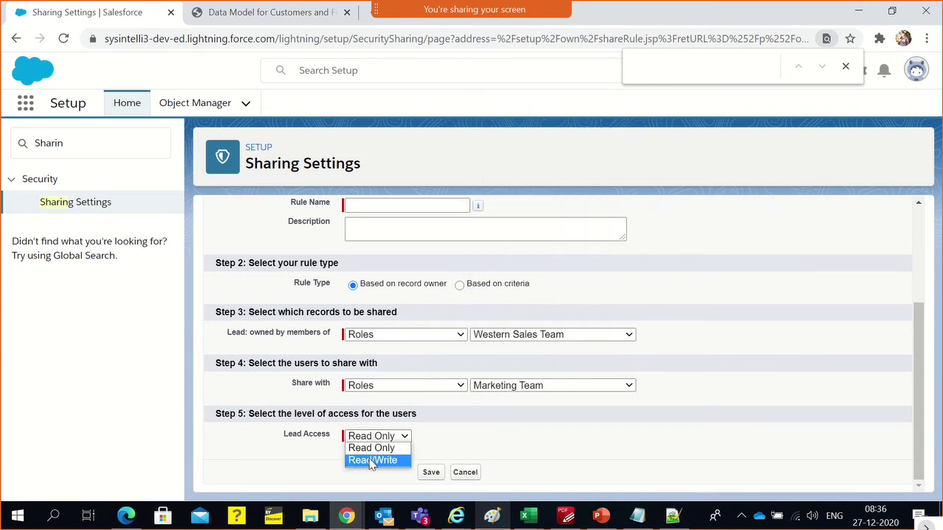
{"action": "left_click", "coordinate": [371, 459]}
{"action": "scroll", "coordinate": [436, 377], "scroll_direction": "up", "scroll_amount": 1}
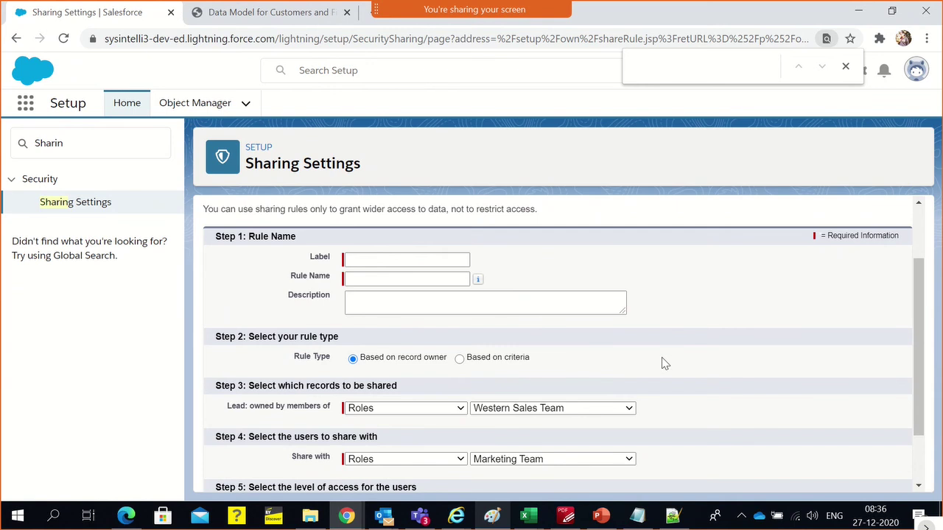
{"action": "scroll", "coordinate": [661, 376], "scroll_direction": "down", "scroll_amount": 1}
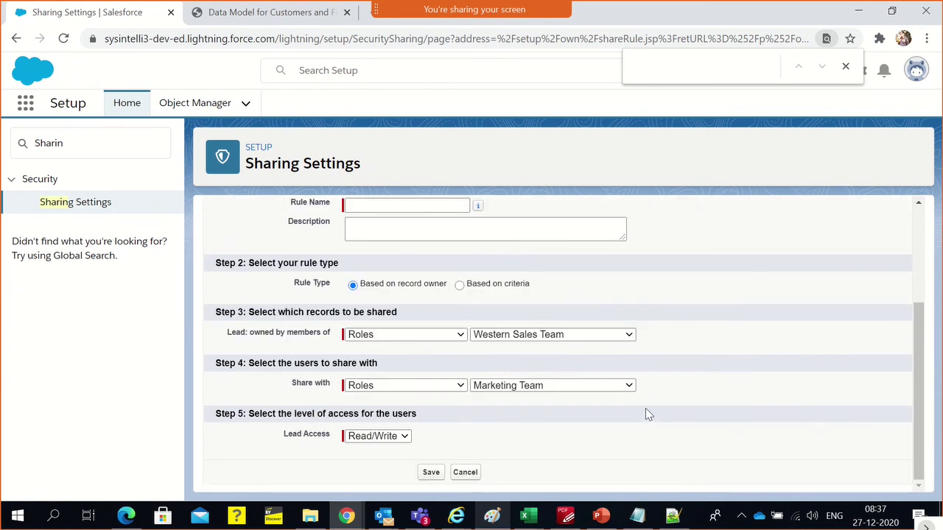
{"action": "key", "text": "alt+Tab"}
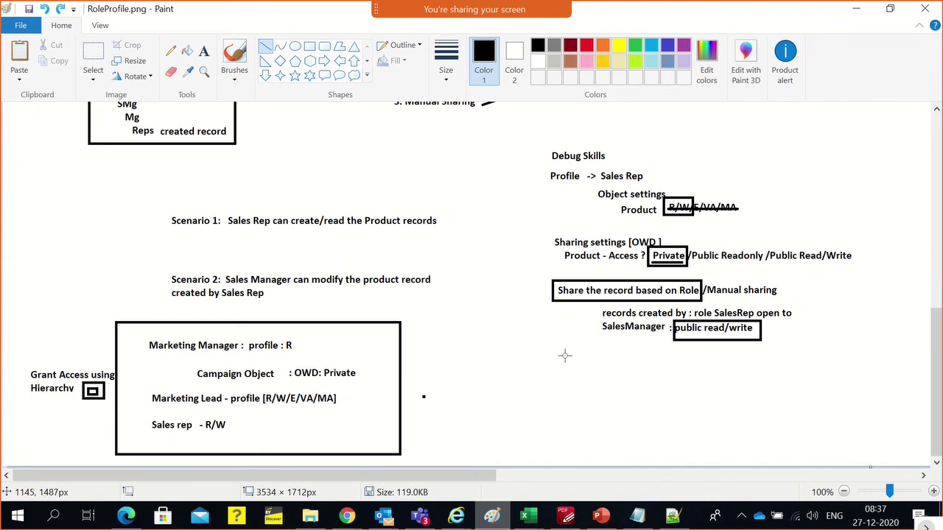
{"action": "scroll", "coordinate": [564, 356], "scroll_direction": "up", "scroll_amount": 3}
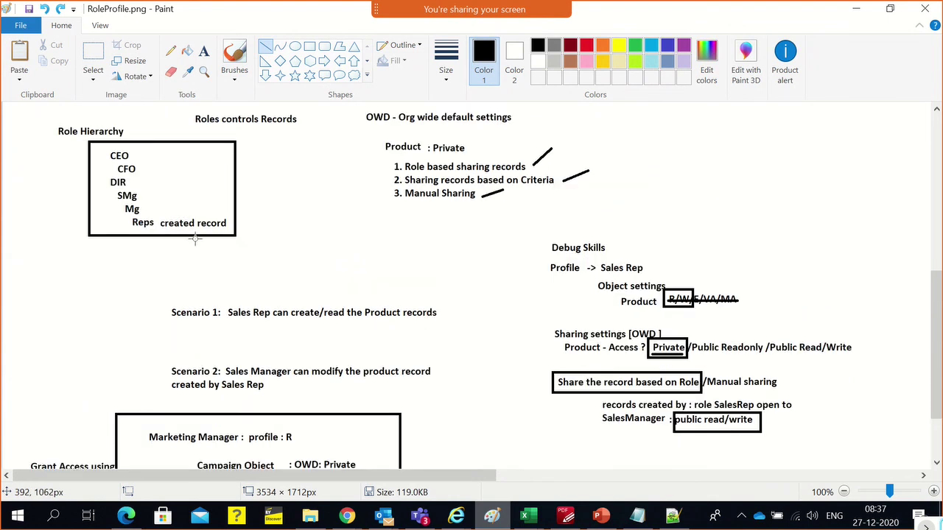
Search Quick Find for 'role' and open the Users > Roles setup page
{"action": "key", "text": "alt+Tab"}
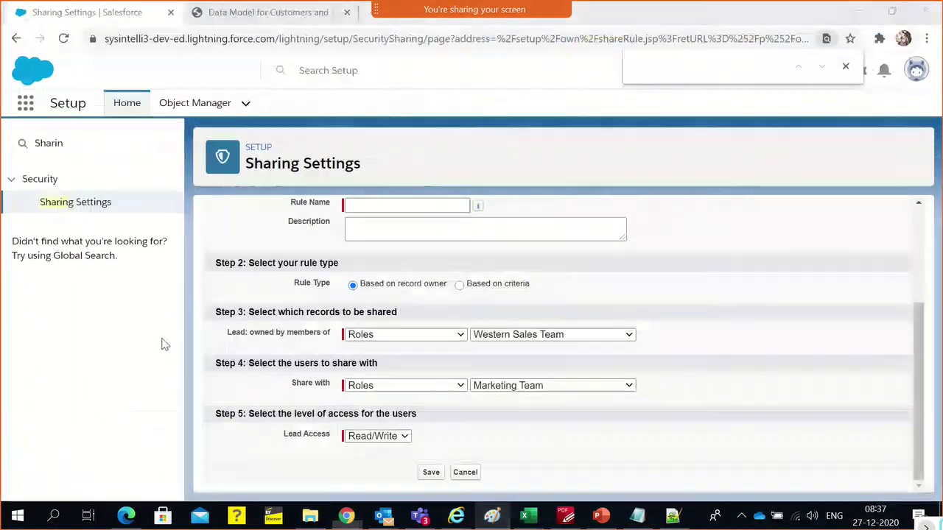
{"action": "scroll", "coordinate": [285, 291], "scroll_direction": "up", "scroll_amount": 3}
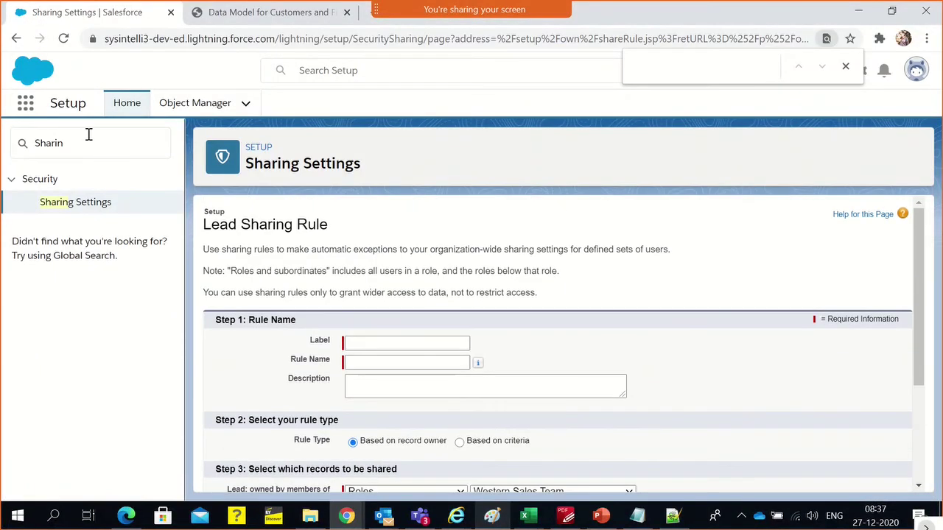
{"action": "double_click", "coordinate": [87, 136]}
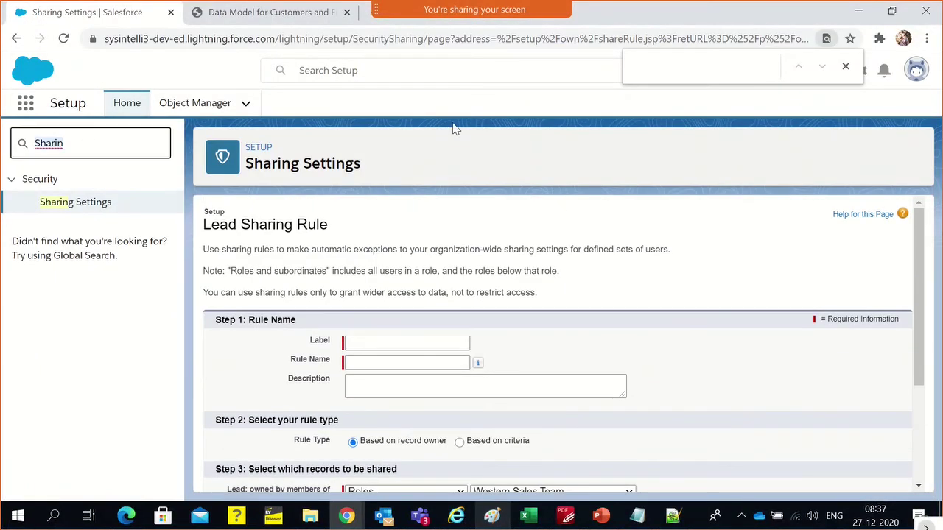
{"action": "key", "text": "BackSpace"}
{"action": "type", "text": "rol"}
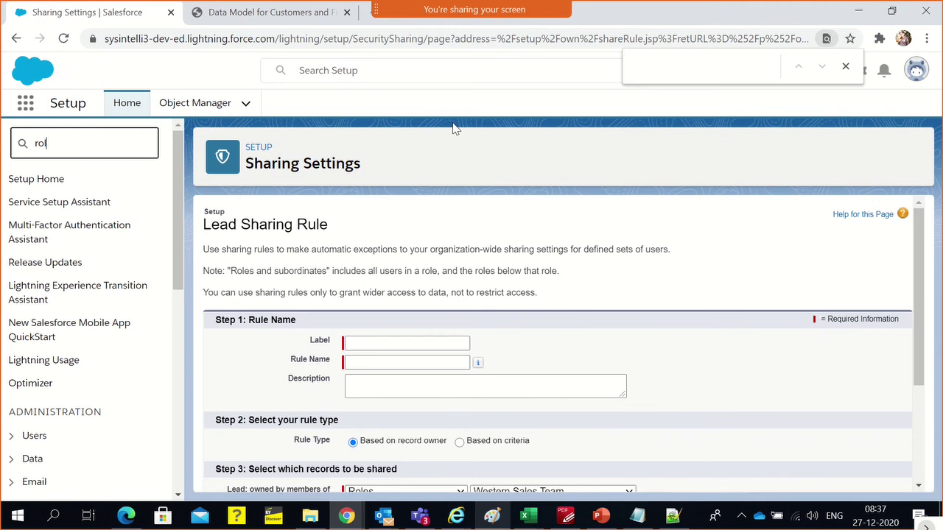
{"action": "type", "text": "e"}
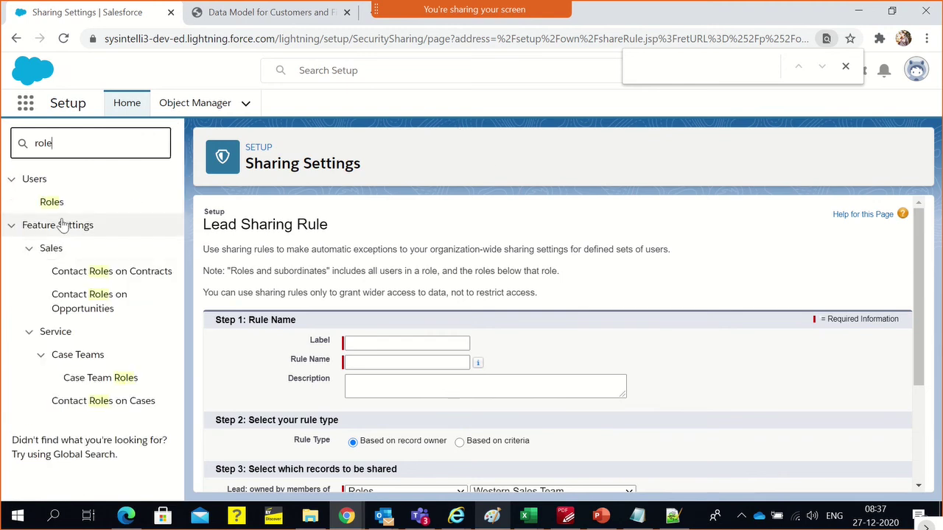
{"action": "left_click", "coordinate": [53, 203]}
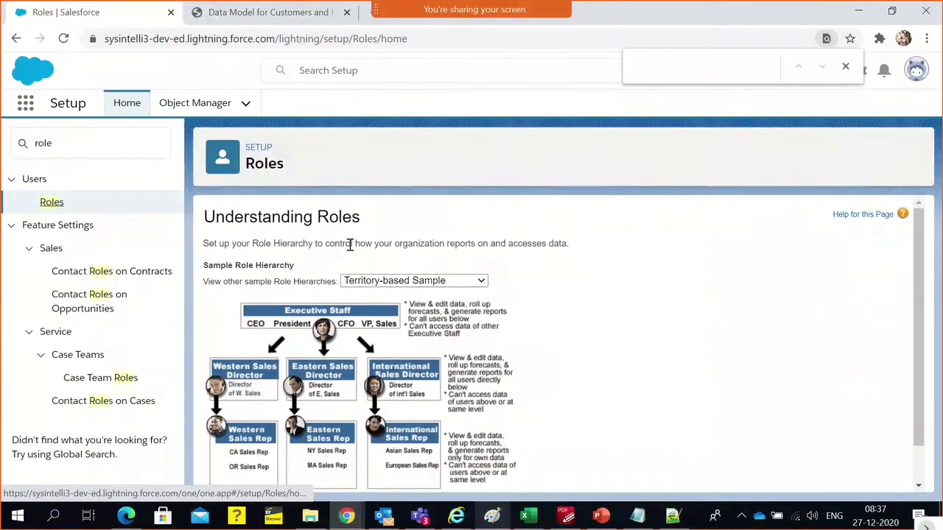
Compare the Product and Company Size sample hierarchies, then choose Set Up Roles
{"action": "left_click", "coordinate": [353, 285]}
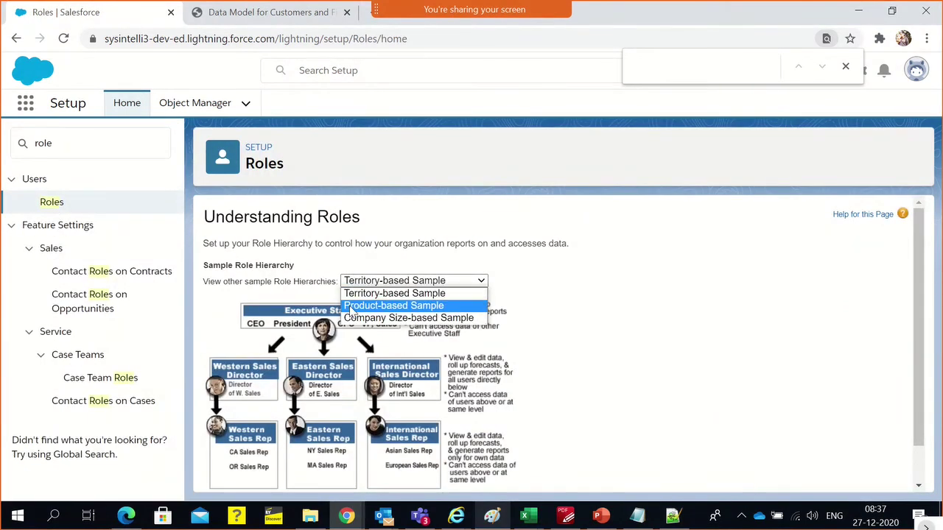
{"action": "left_click", "coordinate": [351, 306]}
{"action": "scroll", "coordinate": [543, 316], "scroll_direction": "down", "scroll_amount": 2}
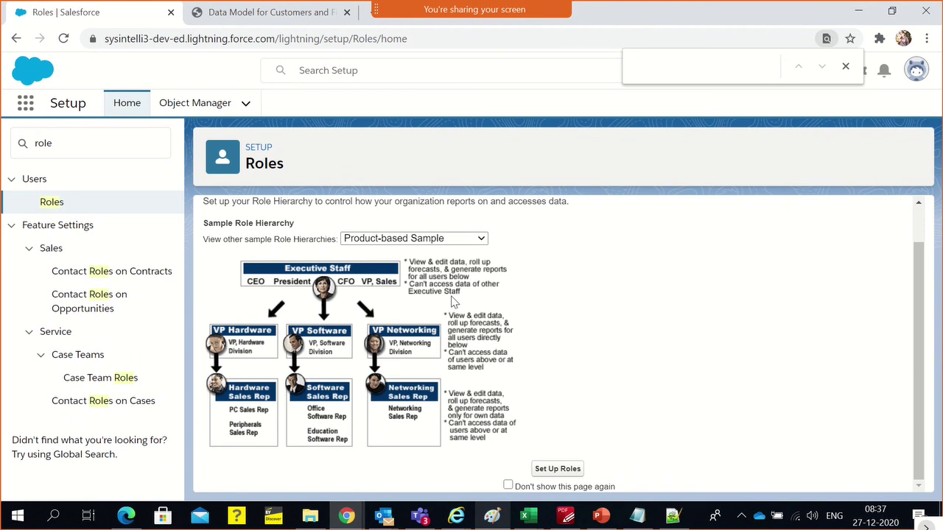
{"action": "left_click", "coordinate": [414, 240]}
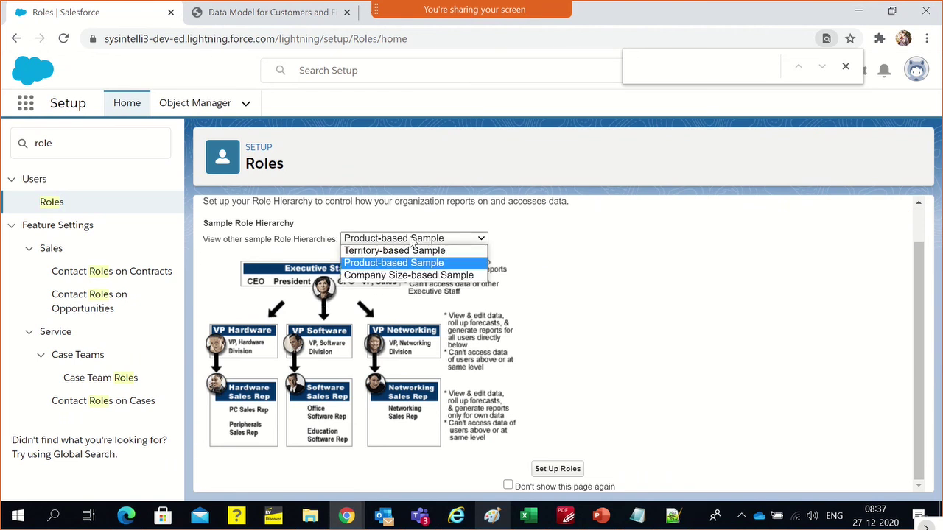
{"action": "left_click", "coordinate": [396, 277]}
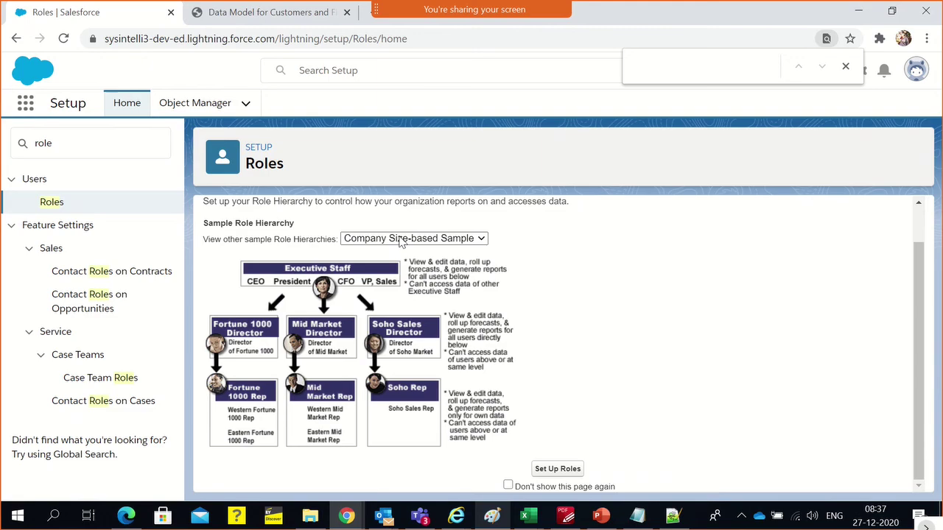
{"action": "left_click", "coordinate": [401, 240]}
{"action": "left_click", "coordinate": [402, 261]}
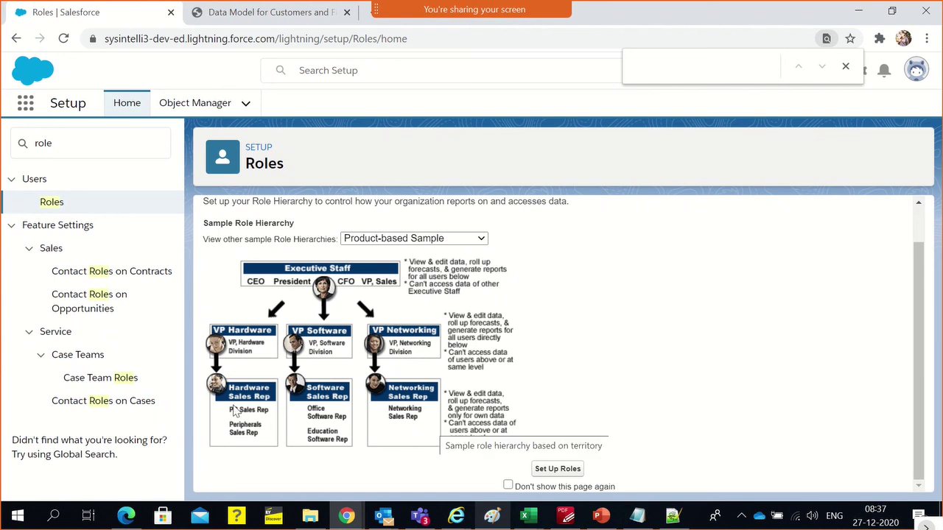
{"action": "left_click", "coordinate": [361, 243]}
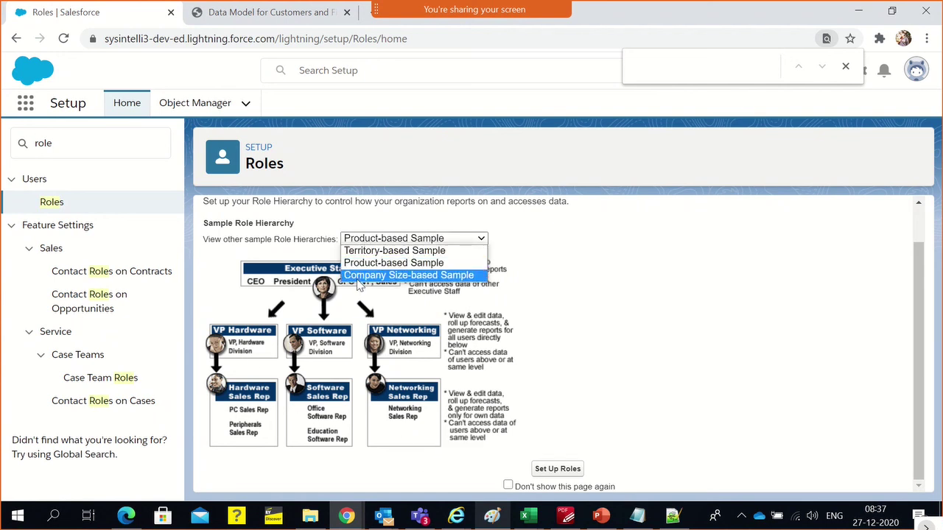
{"action": "left_click", "coordinate": [359, 276]}
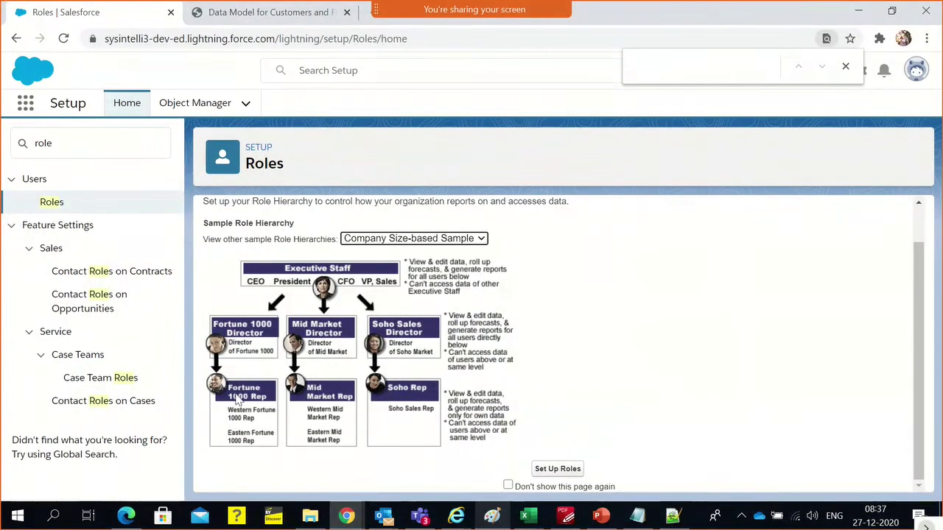
{"action": "left_click", "coordinate": [387, 240]}
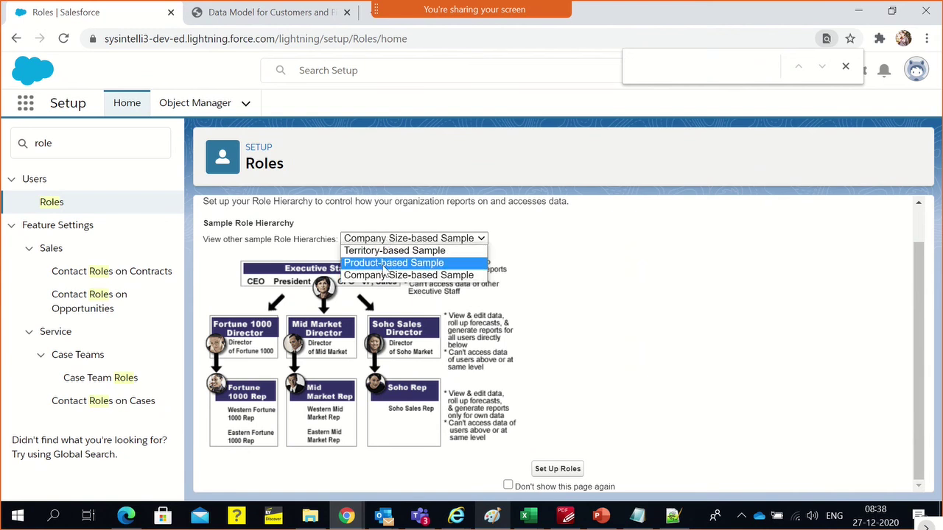
{"action": "left_click", "coordinate": [383, 263]}
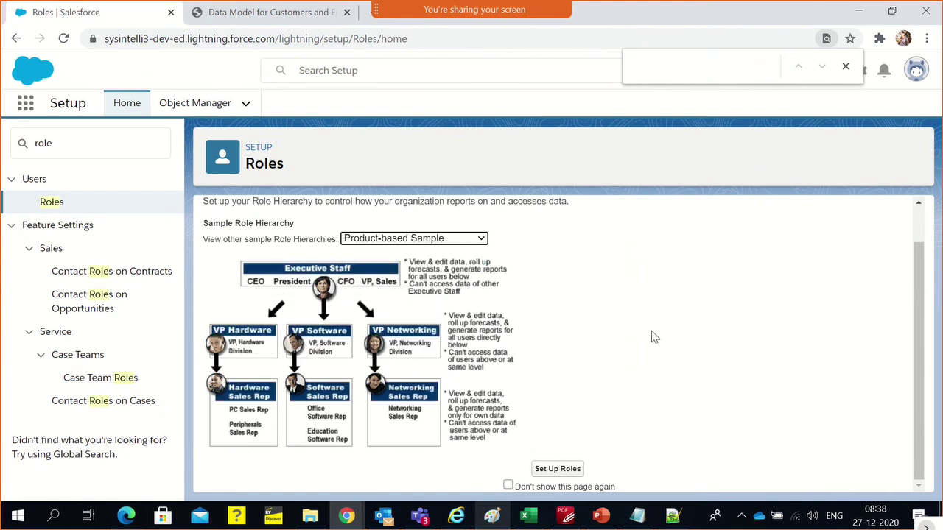
{"action": "left_click", "coordinate": [557, 468]}
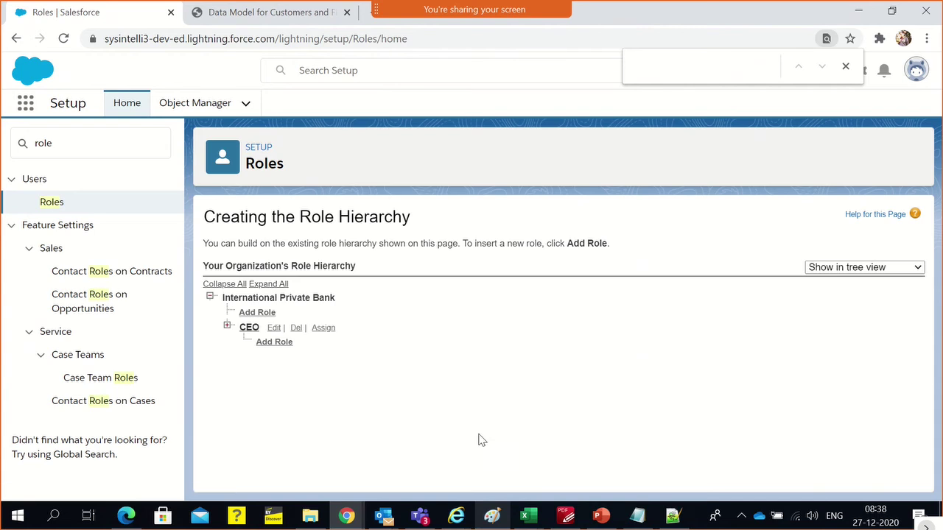
Expand CEO, then SVP, Sales & Marketing, under International Private Bank in the role tree
{"action": "left_click_drag", "start_coordinate": [247, 297], "coordinate": [349, 307]}
{"action": "left_click", "coordinate": [394, 307]}
{"action": "double_click", "coordinate": [265, 297]}
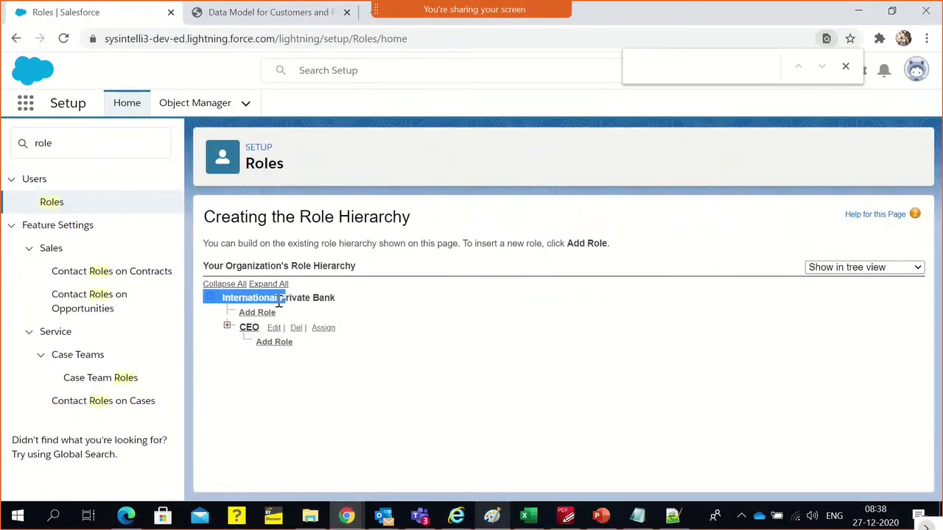
{"action": "left_click", "coordinate": [373, 312]}
{"action": "mouse_move", "coordinate": [219, 306]}
{"action": "left_mouse_down"}
{"action": "mouse_move", "coordinate": [237, 298]}
{"action": "mouse_move", "coordinate": [207, 298]}
{"action": "left_mouse_up"}
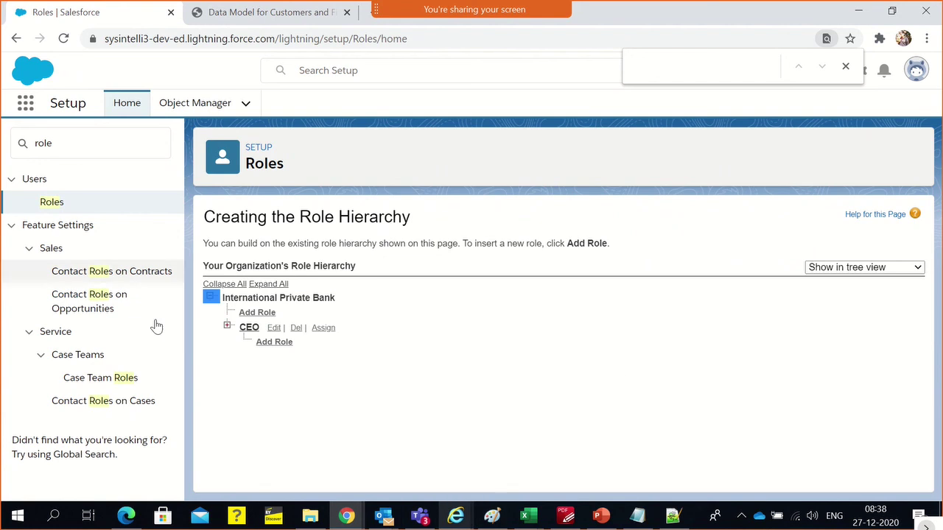
{"action": "left_click", "coordinate": [228, 327]}
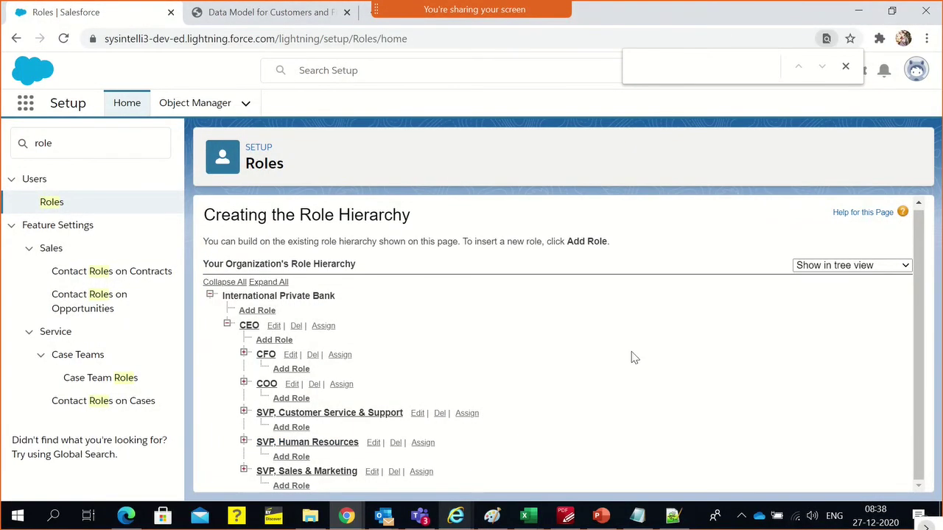
{"action": "left_click", "coordinate": [243, 471]}
{"action": "scroll", "coordinate": [391, 430], "scroll_direction": "down", "scroll_amount": 2}
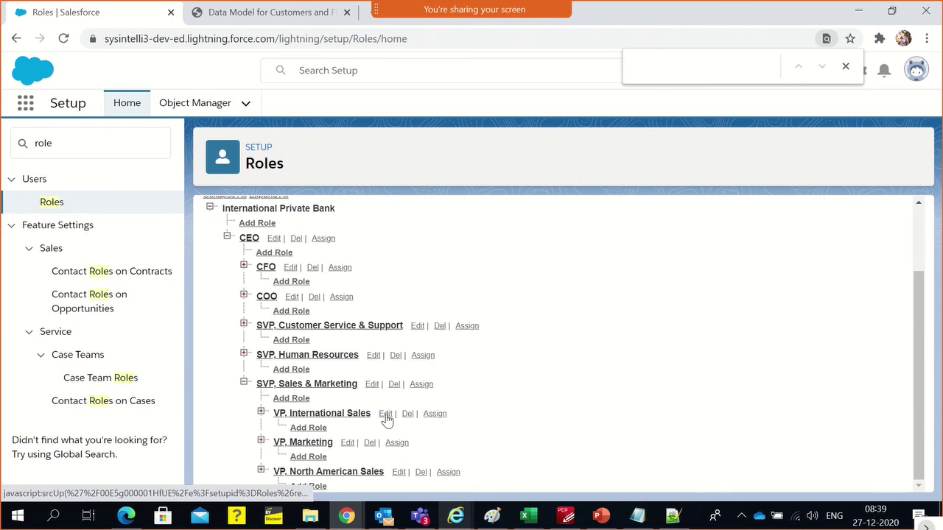
Add a role under SVP, Sales & Marketing labelled 'IPB Sales Bank Manager'
{"action": "left_click", "coordinate": [293, 398]}
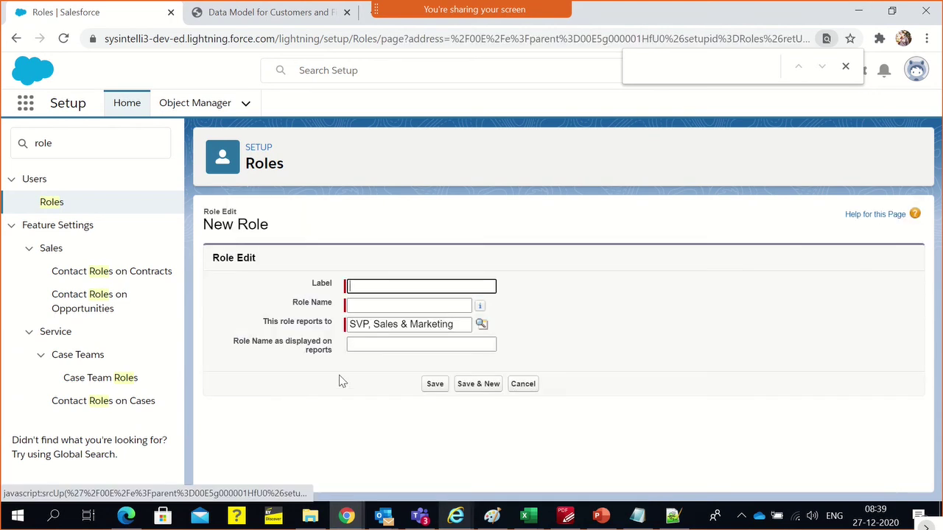
{"action": "type", "text": "IBP"}
{"action": "key", "text": "BackSpace"}
{"action": "key", "text": "BackSpace"}
{"action": "key", "text": "BackSpace"}
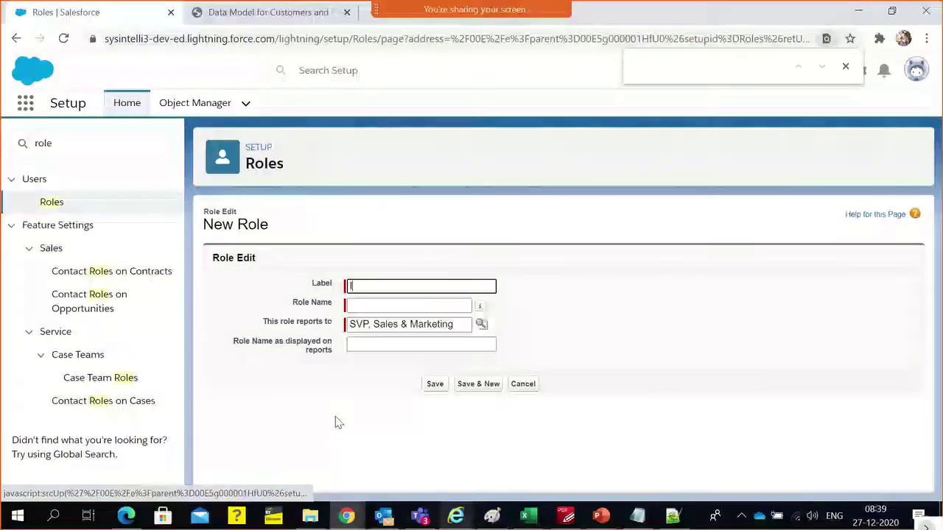
{"action": "type", "text": "PB "}
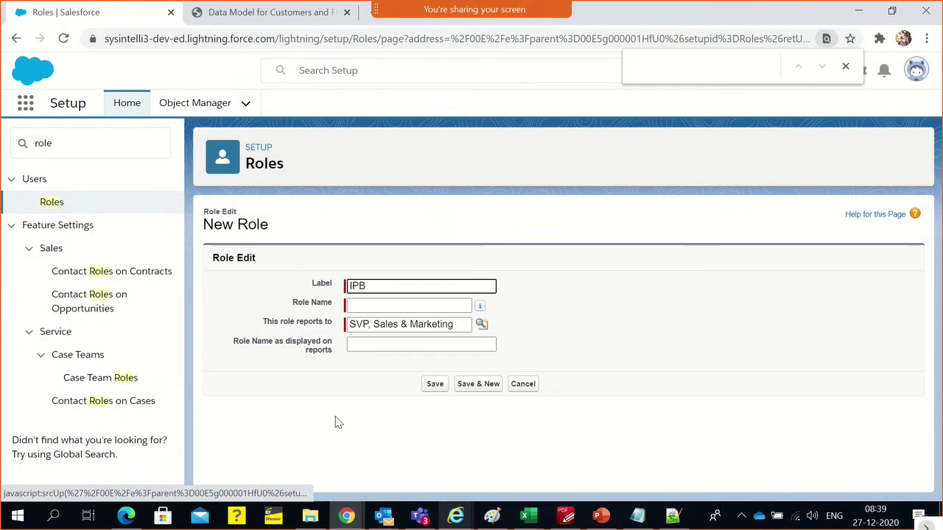
{"action": "type", "text": "Sales Manager"}
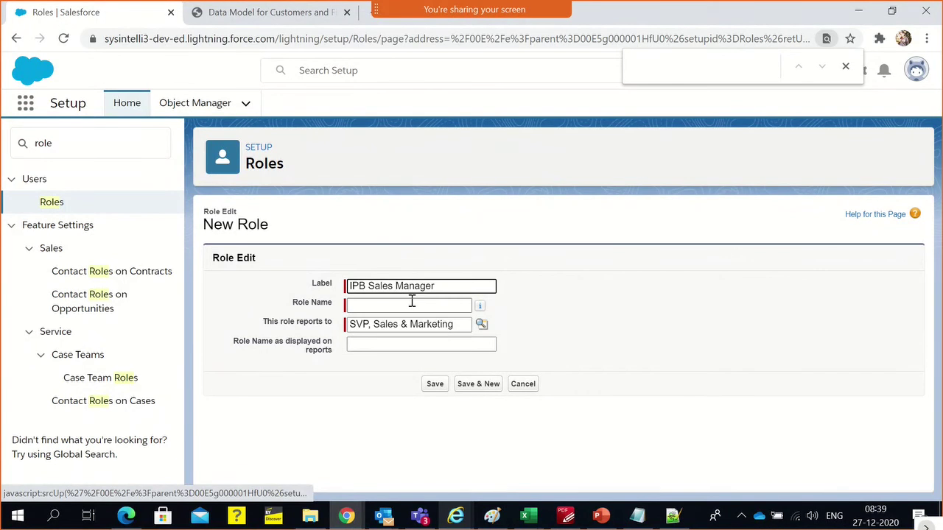
{"action": "type", "text": "Bank"}
{"action": "left_click", "coordinate": [627, 275]}
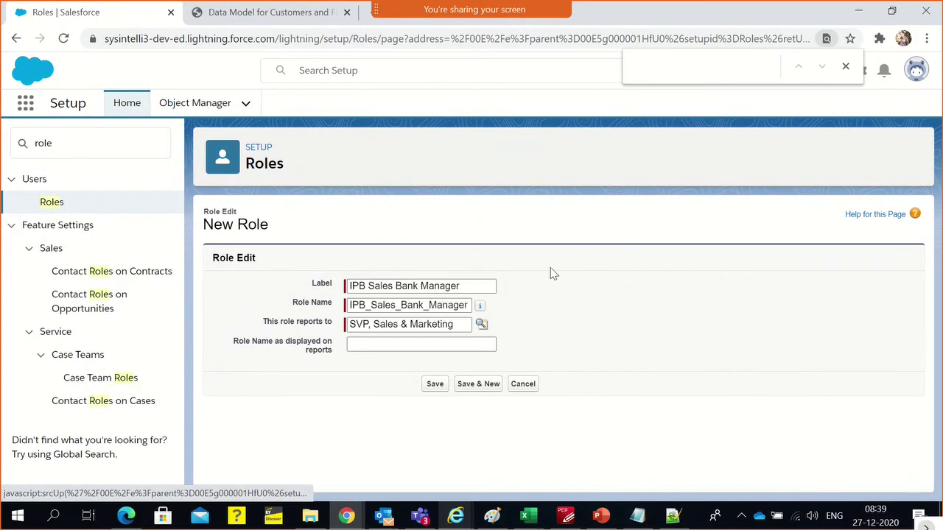
Copy the label into the name-on-reports field and save the role
{"action": "triple_click", "coordinate": [394, 329]}
{"action": "left_click", "coordinate": [584, 320]}
{"action": "left_click", "coordinate": [415, 347]}
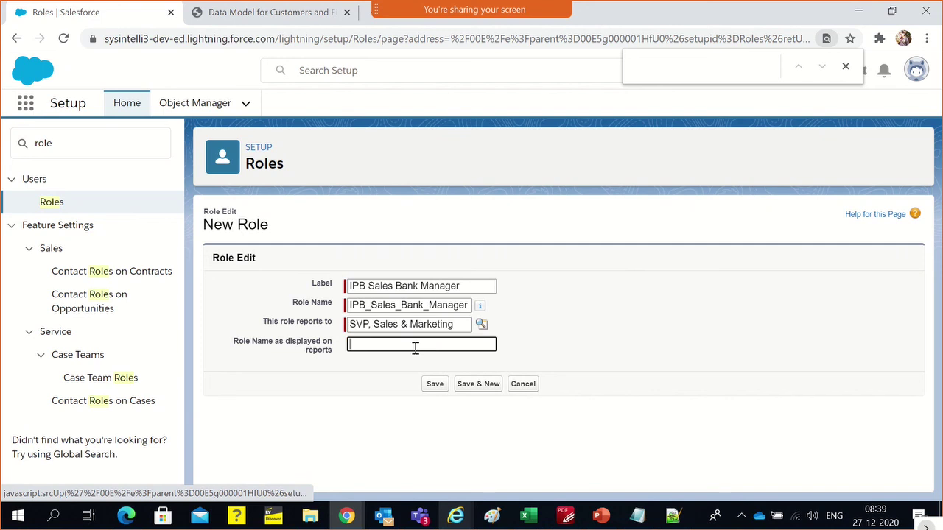
{"action": "triple_click", "coordinate": [385, 286]}
{"action": "key", "text": "ctrl+c"}
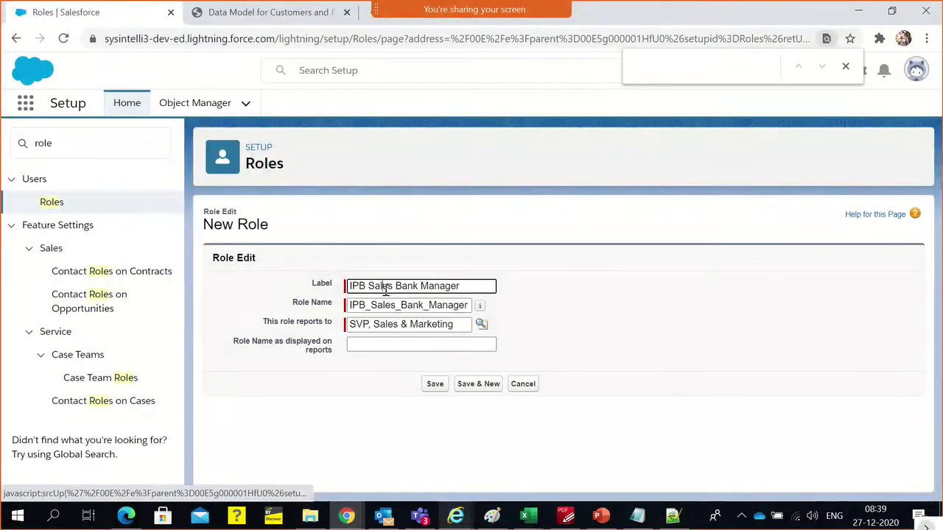
{"action": "left_click", "coordinate": [389, 341]}
{"action": "key", "text": "ctrl+v"}
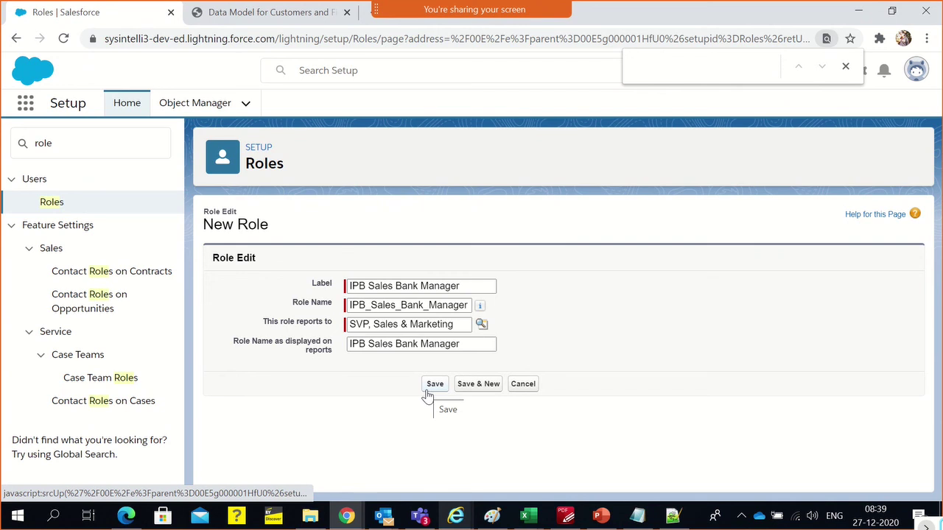
{"action": "left_click", "coordinate": [434, 384]}
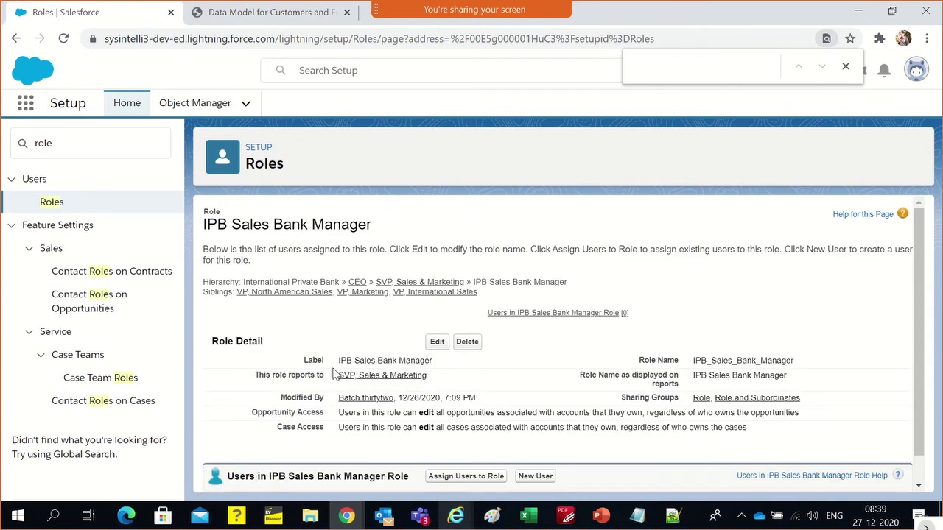
Go back twice to the Roles overview page
{"action": "scroll", "coordinate": [339, 375], "scroll_direction": "down", "scroll_amount": 1}
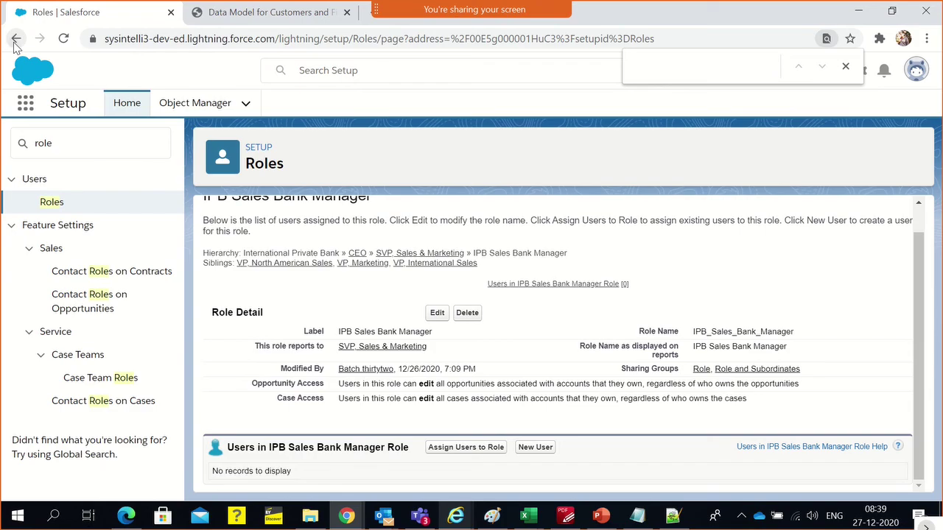
{"action": "left_click", "coordinate": [15, 40]}
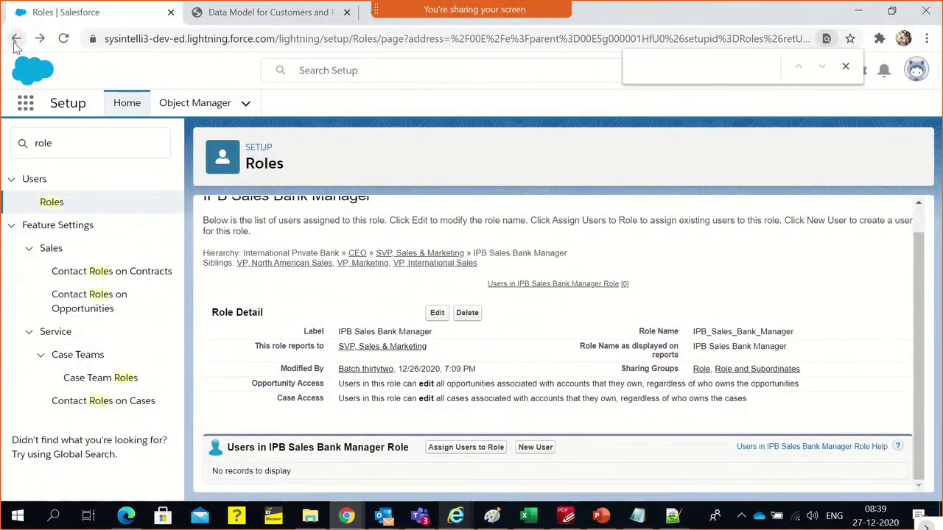
{"action": "left_click", "coordinate": [15, 40]}
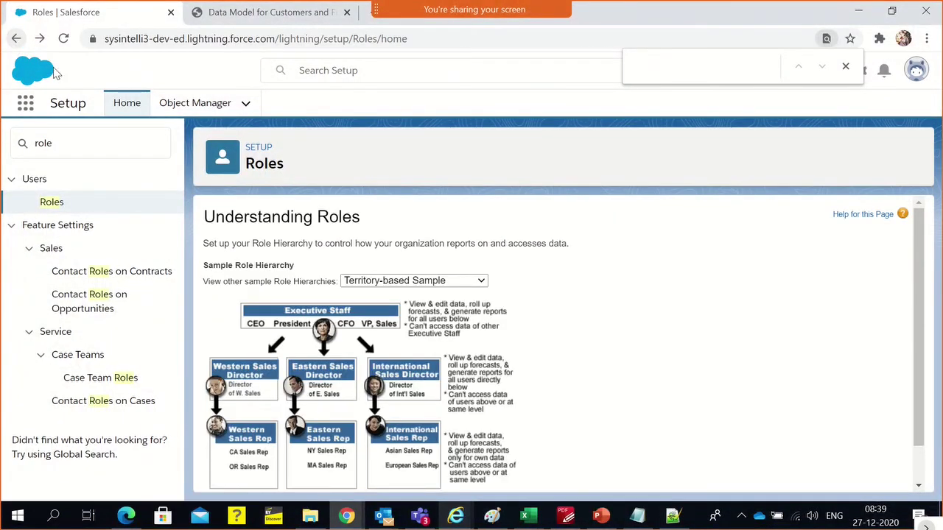
{"action": "scroll", "coordinate": [551, 318], "scroll_direction": "down", "scroll_amount": 1}
{"action": "left_click", "coordinate": [380, 239]}
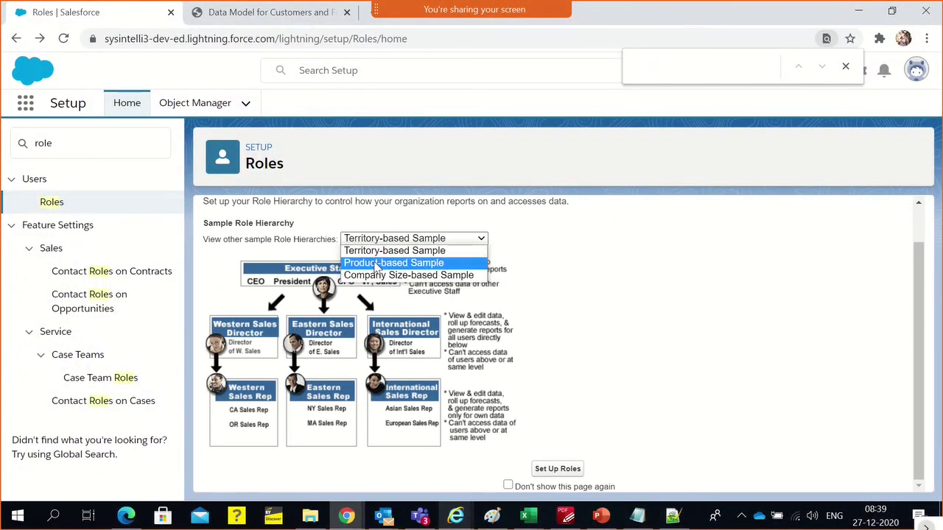
Edit IPB Sales Bank Manager, inserting 'India :' into the label and reports name, and save
{"action": "left_click", "coordinate": [377, 263]}
{"action": "left_click", "coordinate": [558, 469]}
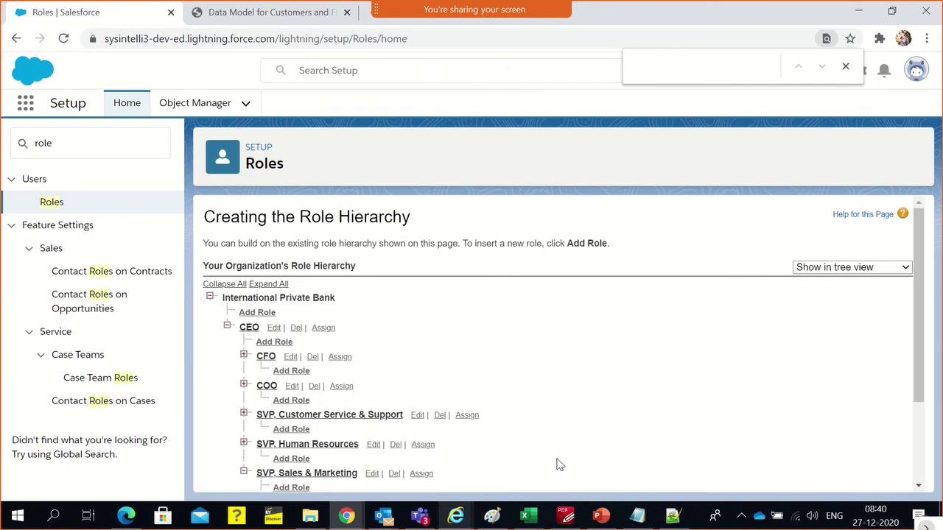
{"action": "scroll", "coordinate": [475, 326], "scroll_direction": "down", "scroll_amount": 3}
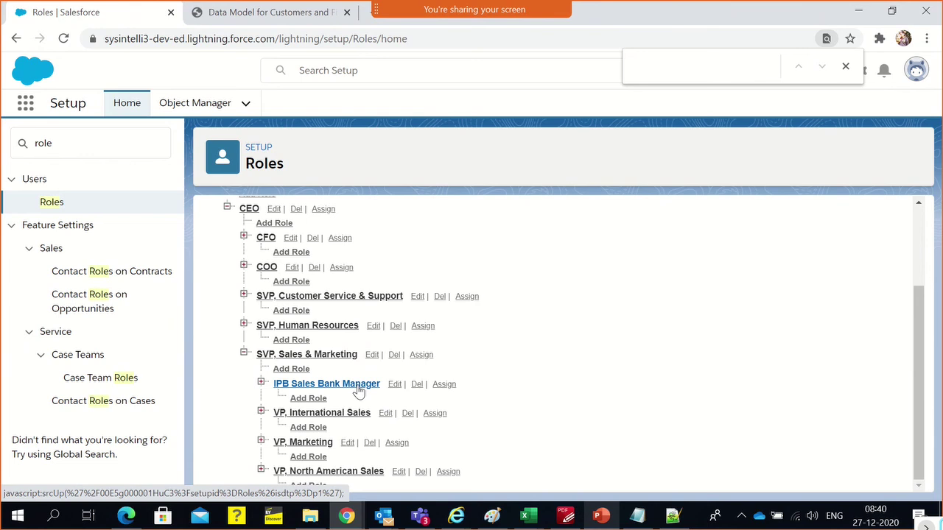
{"action": "left_click", "coordinate": [395, 384]}
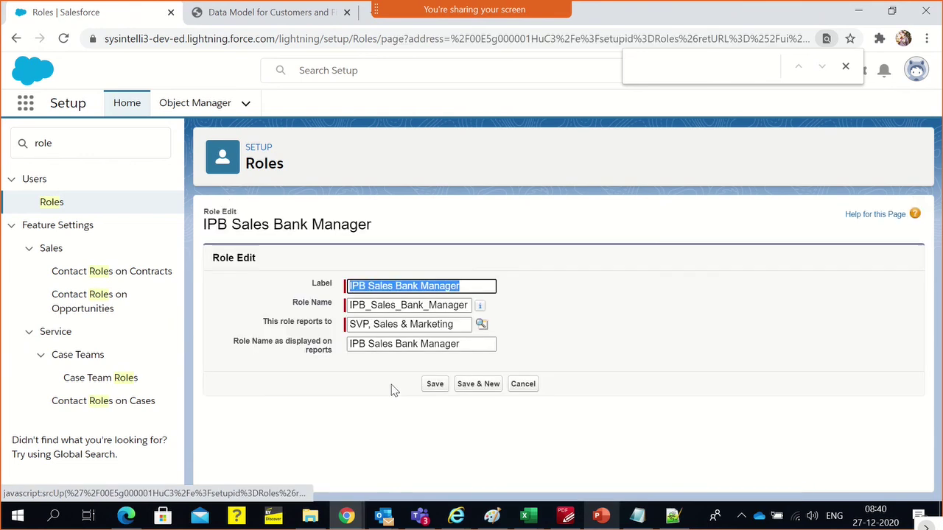
{"action": "left_click", "coordinate": [372, 285]}
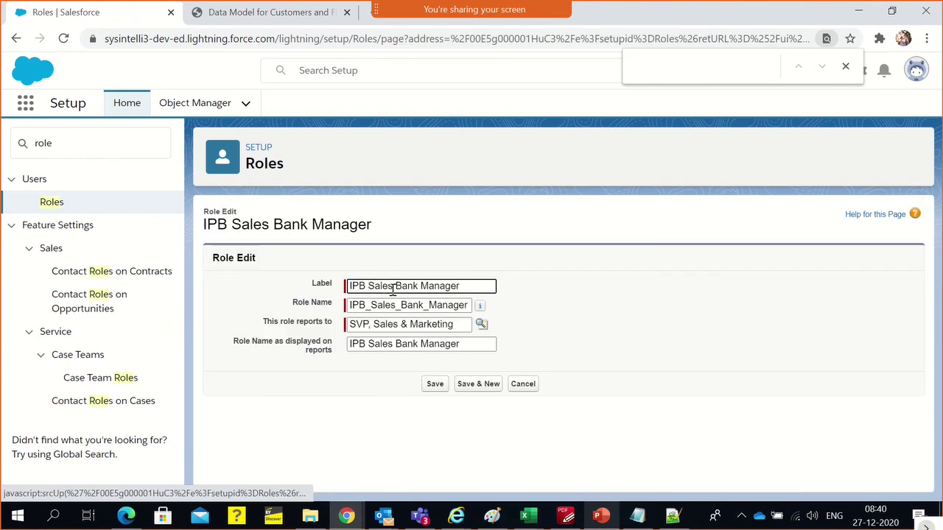
{"action": "type", "text": "India"}
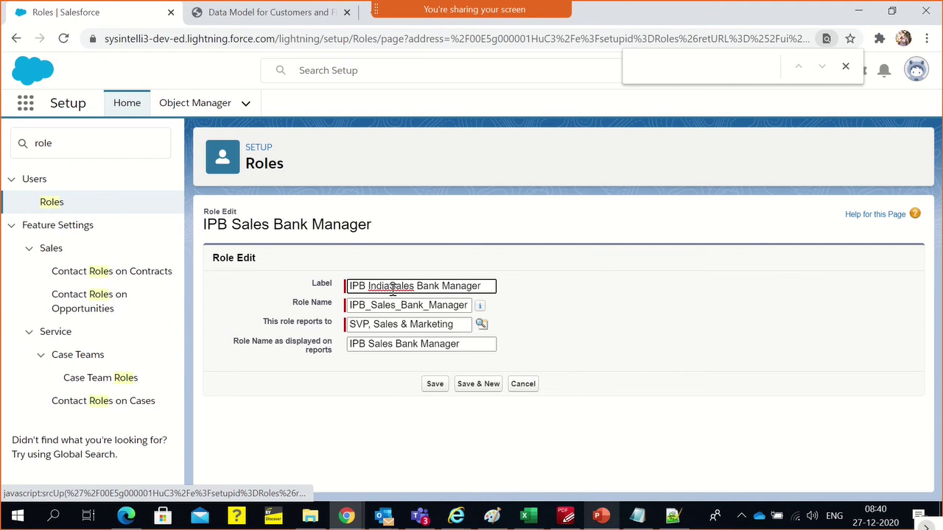
{"action": "type", "text": " :"}
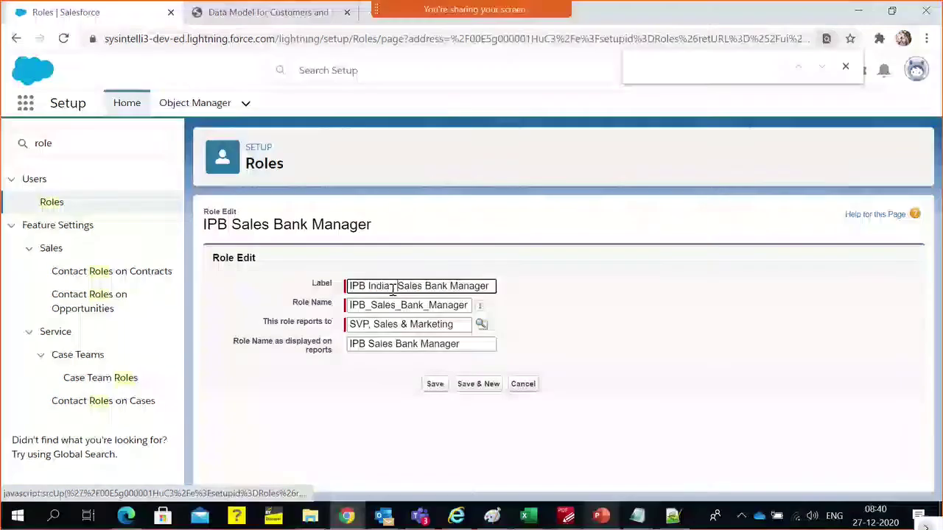
{"action": "left_click", "coordinate": [617, 276]}
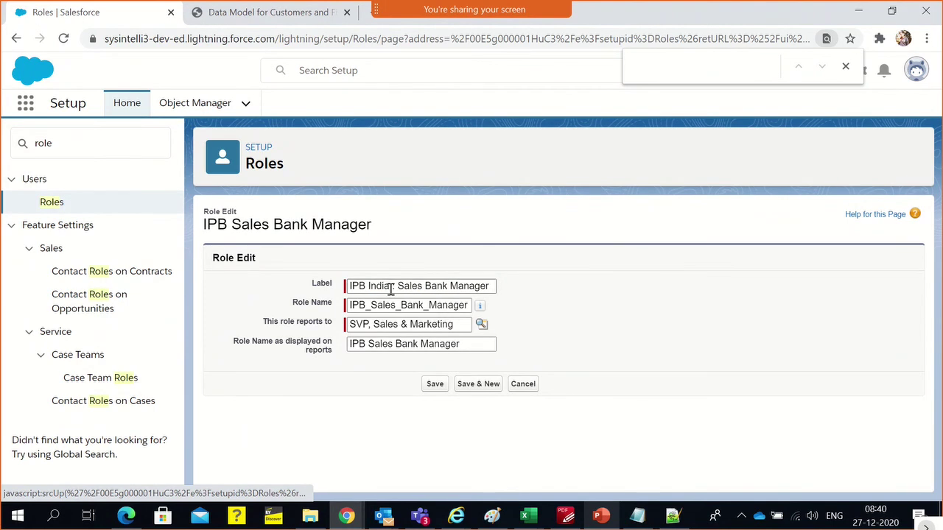
{"action": "left_click", "coordinate": [371, 345]}
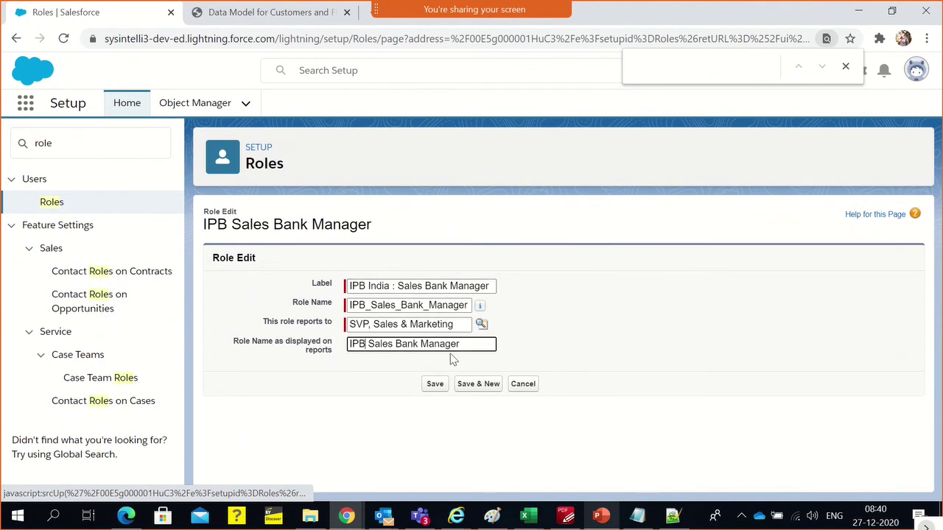
{"action": "type", "text": "India:"}
{"action": "left_click", "coordinate": [435, 384]}
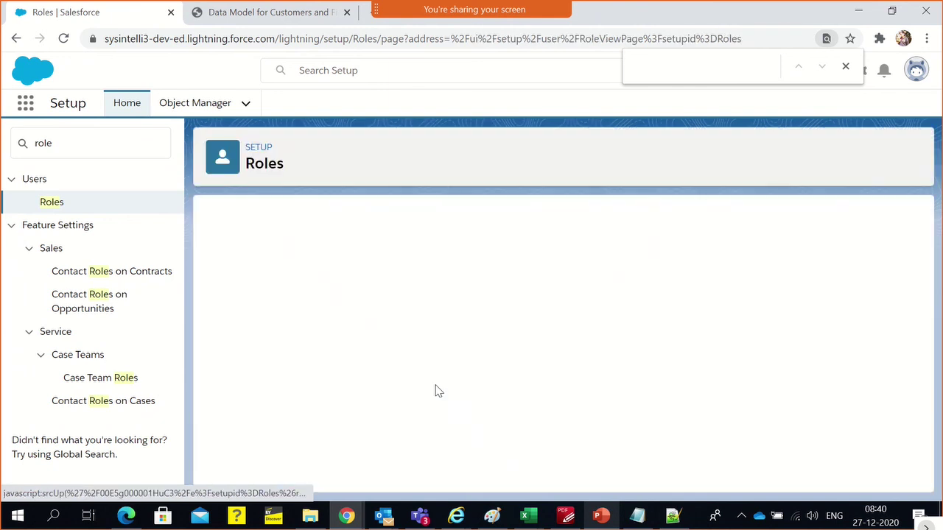
{"action": "scroll", "coordinate": [434, 383], "scroll_direction": "down", "scroll_amount": 3}
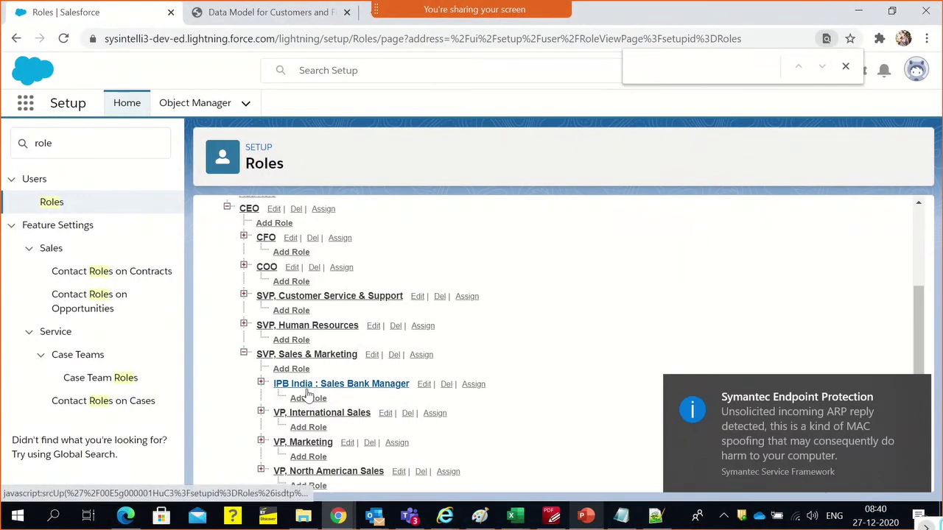
Add role 'IPB India: Sales Rep' under IPB India : Sales Bank Manager, reusing the label as report name, and save
{"action": "left_click", "coordinate": [918, 388]}
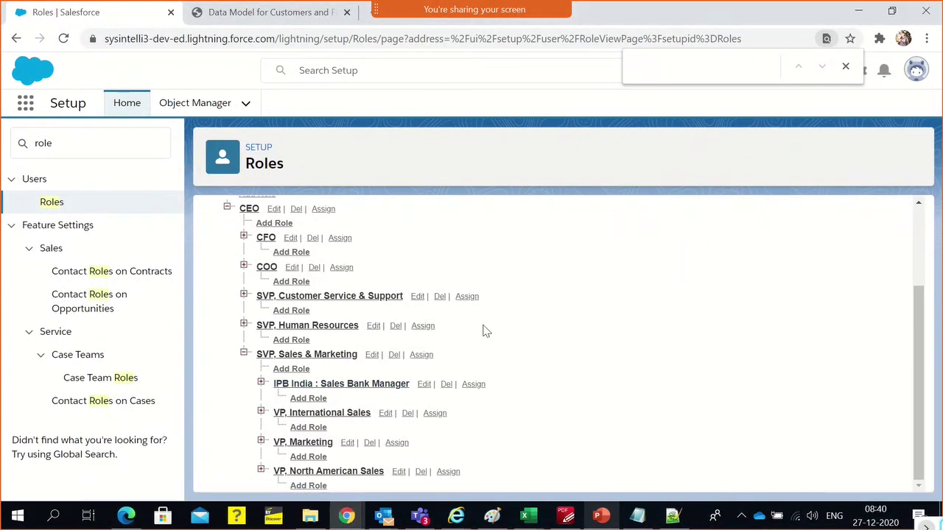
{"action": "left_click", "coordinate": [303, 402]}
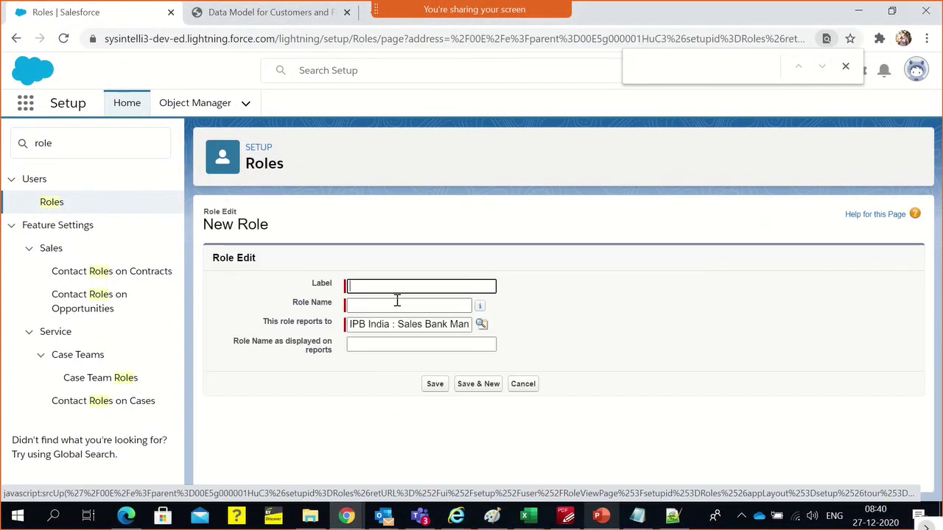
{"action": "type", "text": "IP"}
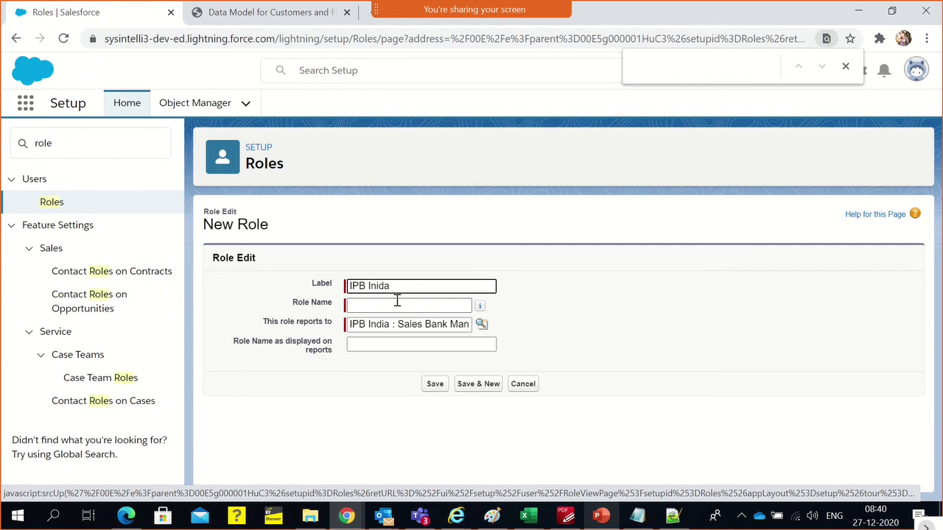
{"action": "type", "text": "B India"}
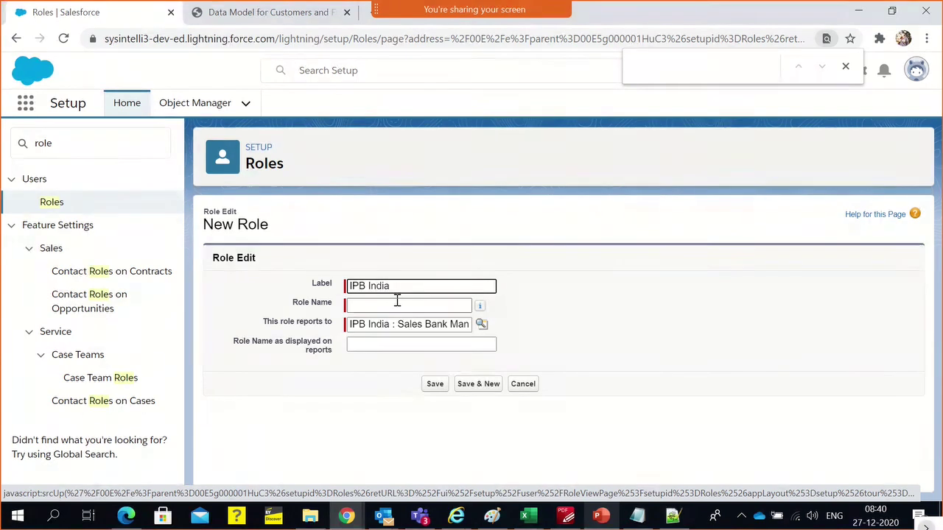
{"action": "type", "text": ": Sales Rep"}
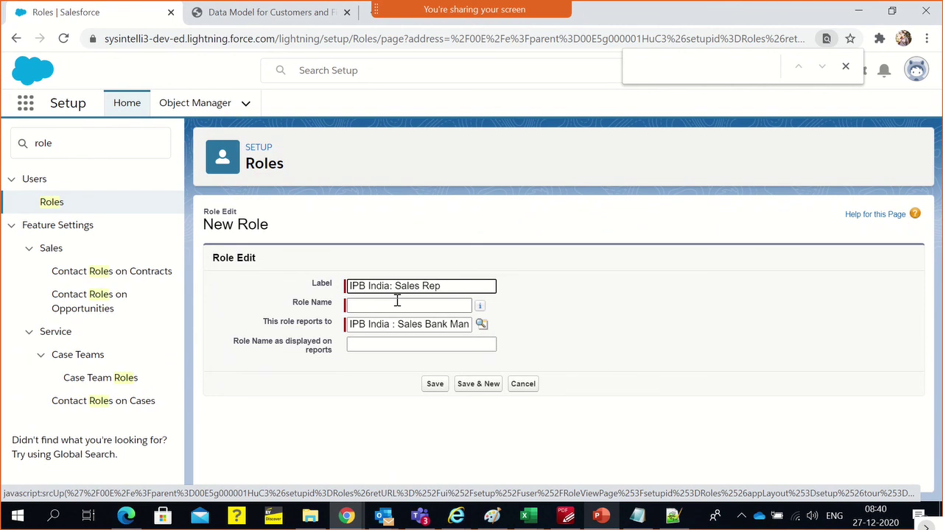
{"action": "left_click", "coordinate": [623, 322]}
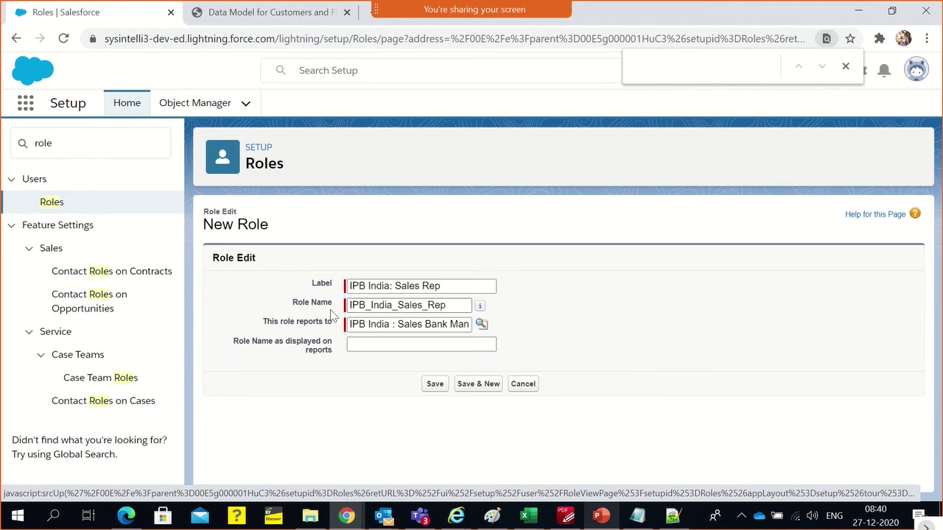
{"action": "triple_click", "coordinate": [384, 287]}
{"action": "key", "text": "ctrl+c"}
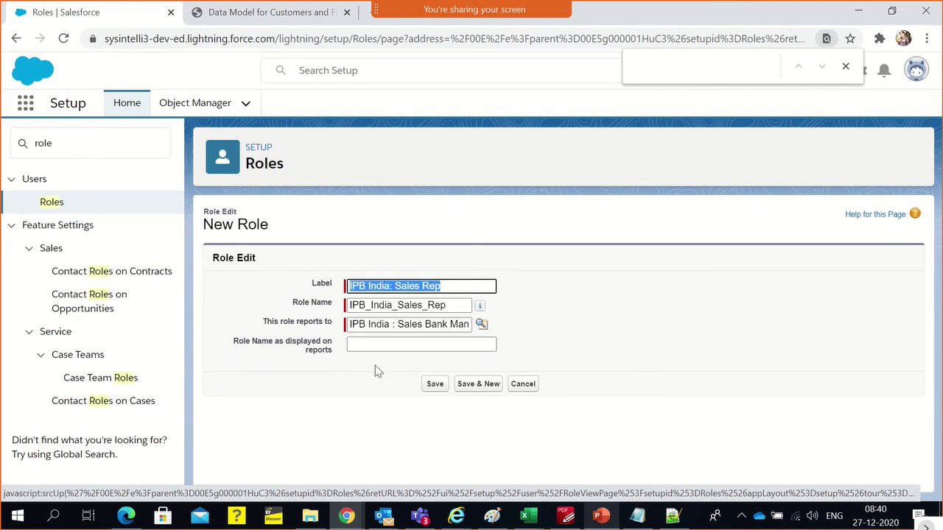
{"action": "left_click", "coordinate": [383, 349]}
{"action": "key", "text": "ctrl+v"}
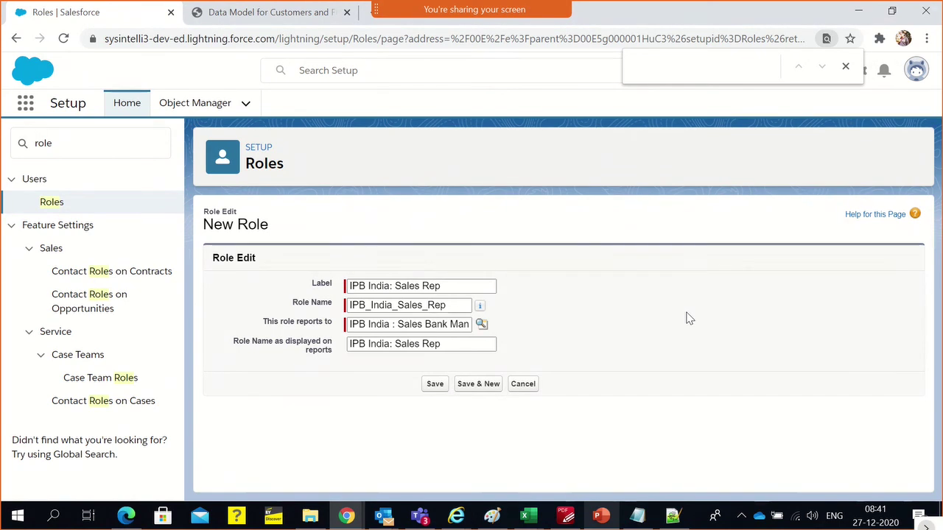
{"action": "left_click", "coordinate": [435, 384]}
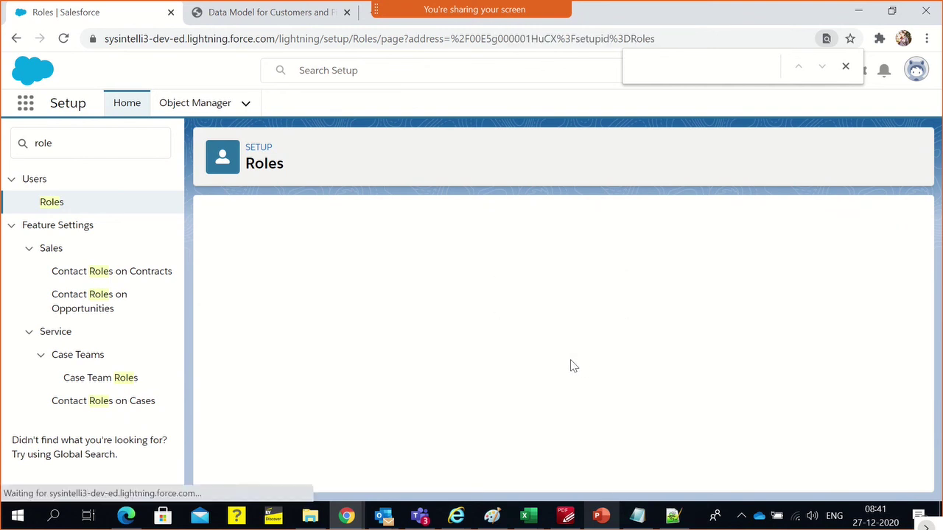
{"action": "scroll", "coordinate": [556, 336], "scroll_direction": "down", "scroll_amount": 1}
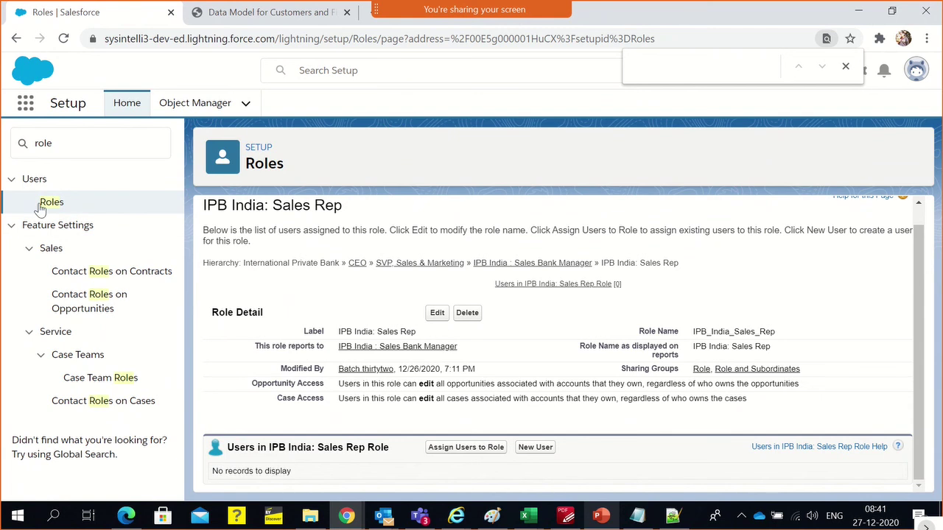
Return to the role hierarchy and expand IPB India : Sales Bank Manager to reveal its sub-role
{"action": "left_click", "coordinate": [15, 40]}
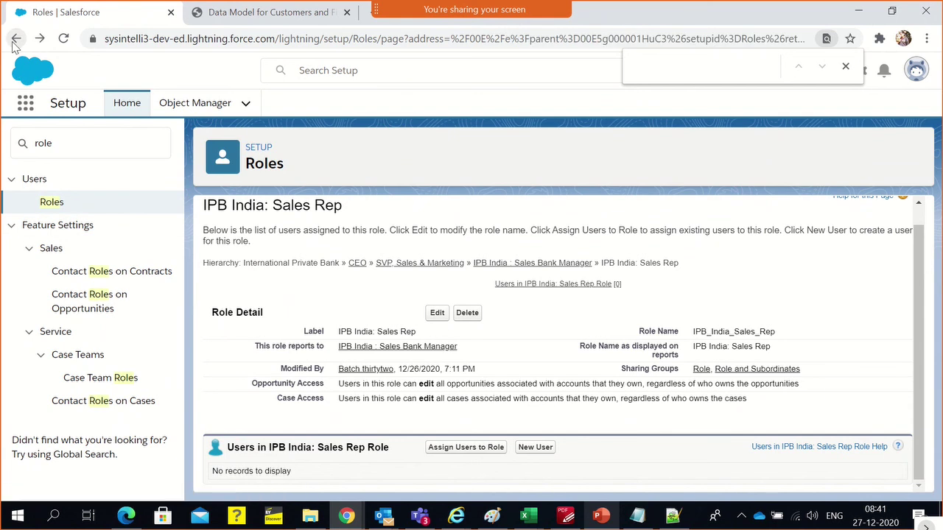
{"action": "left_click", "coordinate": [16, 40]}
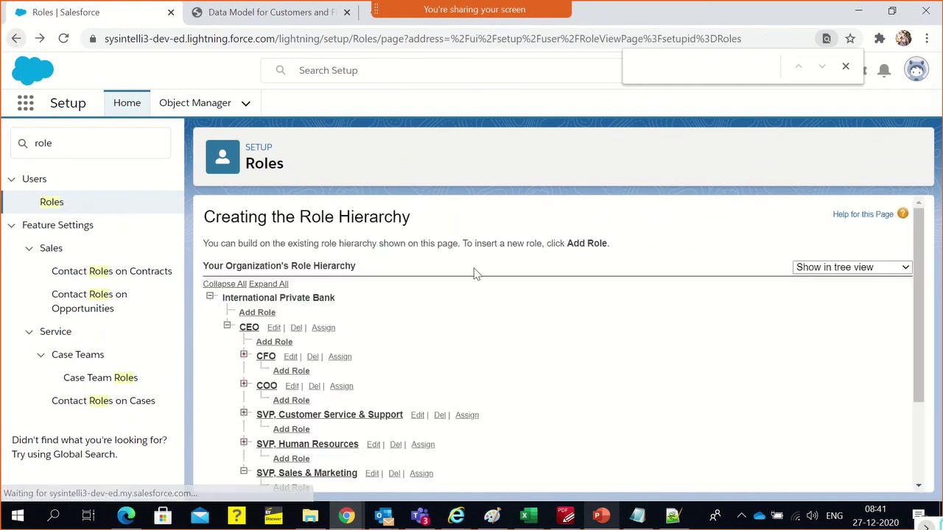
{"action": "scroll", "coordinate": [416, 307], "scroll_direction": "down", "scroll_amount": 3}
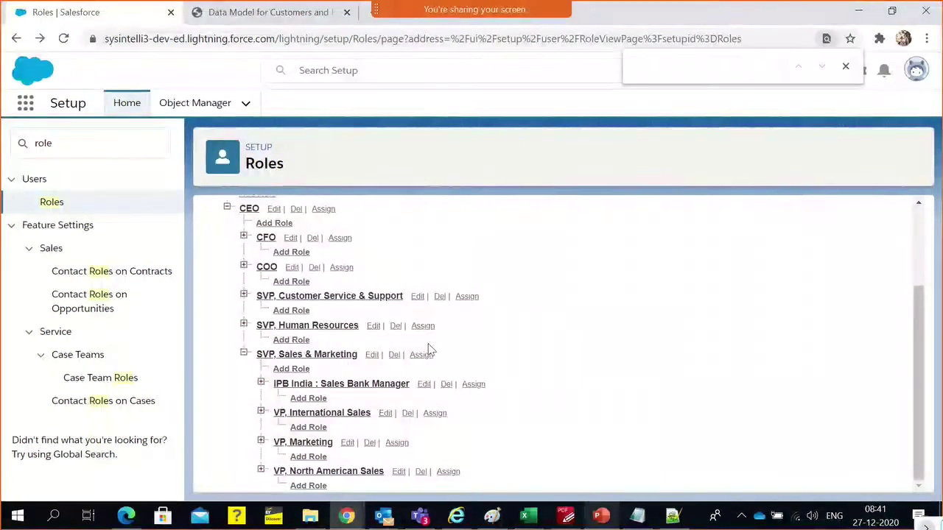
{"action": "left_click", "coordinate": [261, 382]}
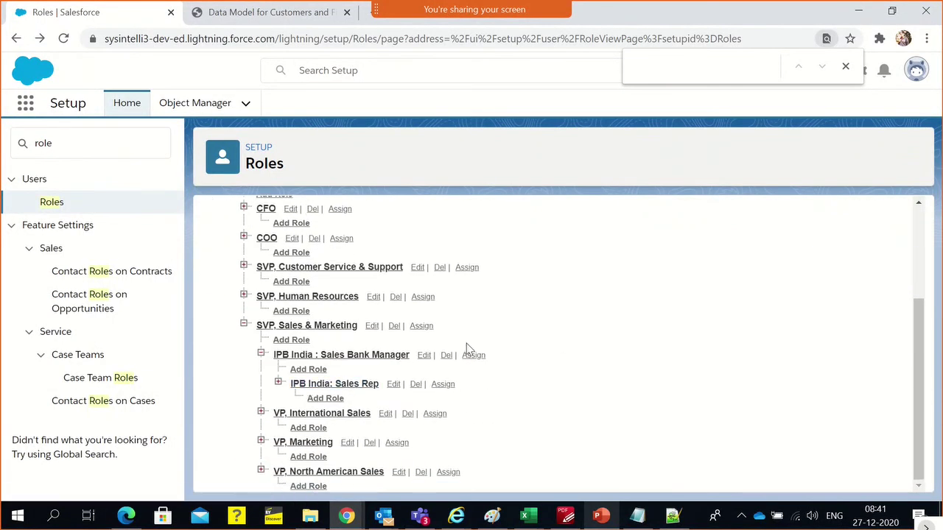
Highlight the role chain down to IPB India : Sales Bank Manager, then search Quick Find for 'profile'
{"action": "left_click_drag", "start_coordinate": [464, 338], "coordinate": [285, 212]}
{"action": "scroll", "coordinate": [289, 221], "scroll_direction": "up", "scroll_amount": 1}
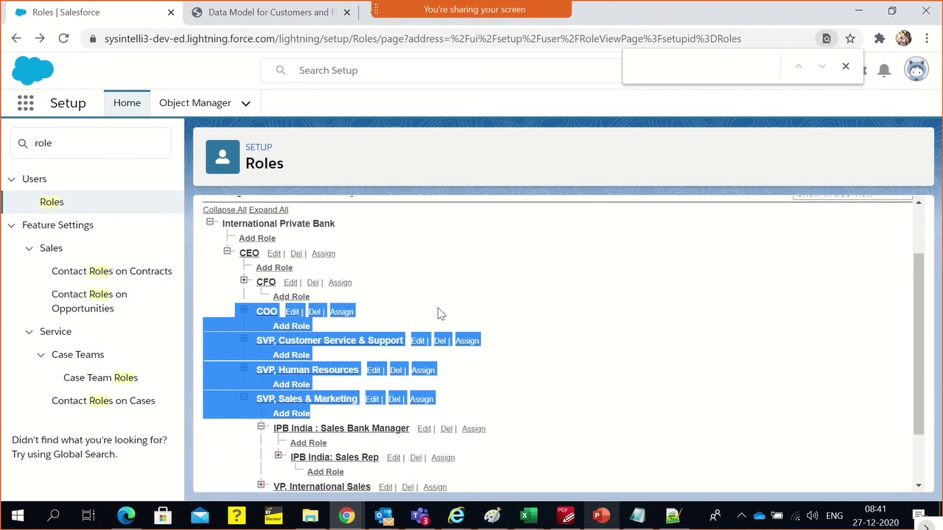
{"action": "left_click", "coordinate": [263, 322]}
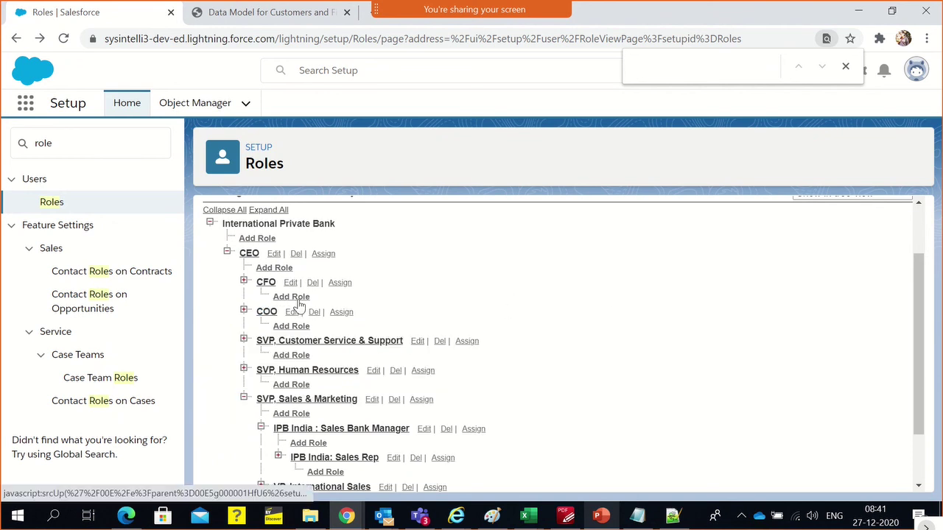
{"action": "scroll", "coordinate": [474, 340], "scroll_direction": "down", "scroll_amount": 1}
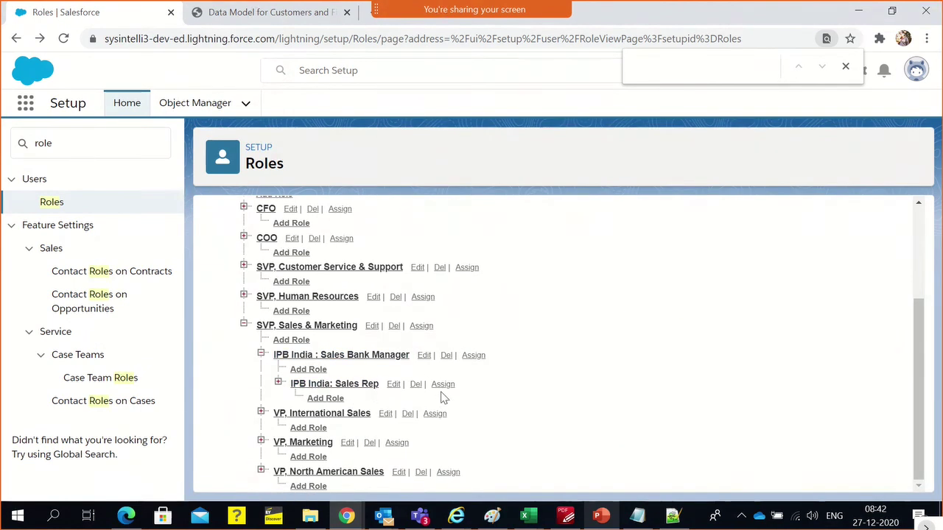
{"action": "scroll", "coordinate": [624, 371], "scroll_direction": "up", "scroll_amount": 2}
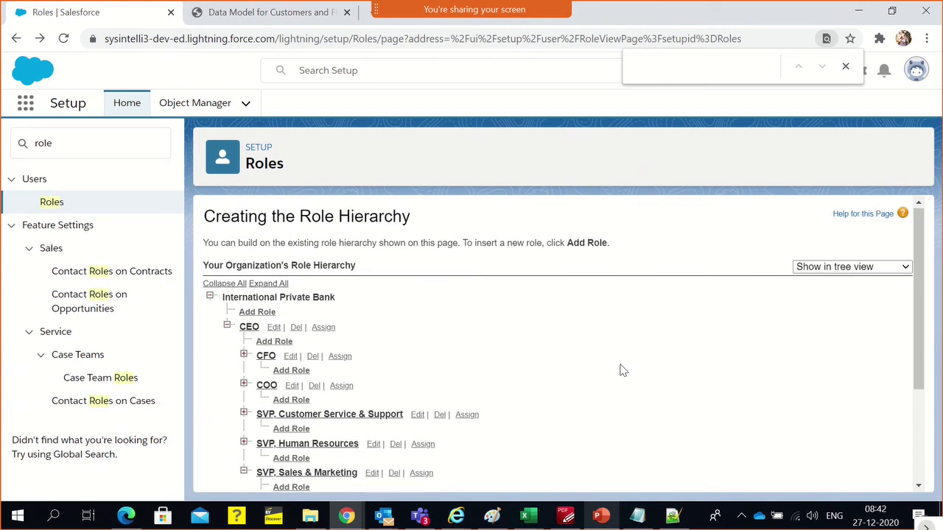
{"action": "scroll", "coordinate": [620, 370], "scroll_direction": "down", "scroll_amount": 2}
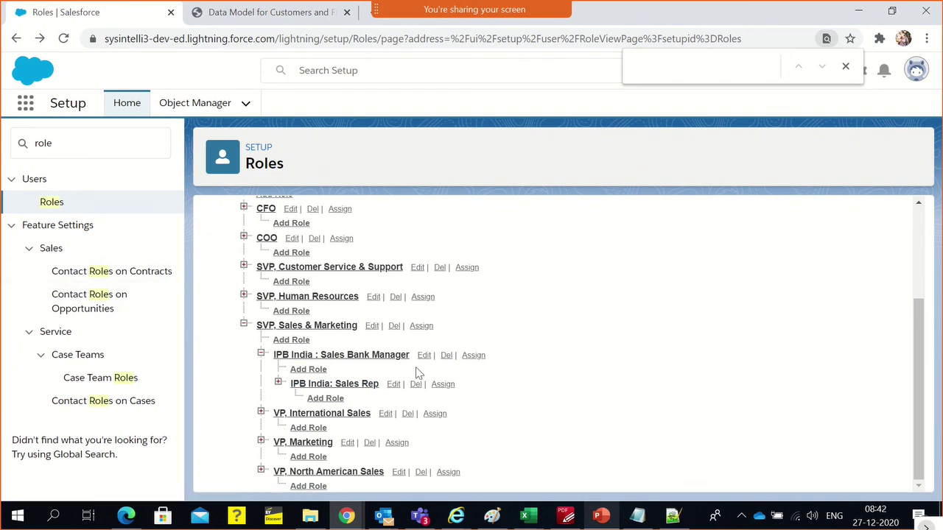
{"action": "left_click_drag", "start_coordinate": [411, 357], "coordinate": [276, 359]}
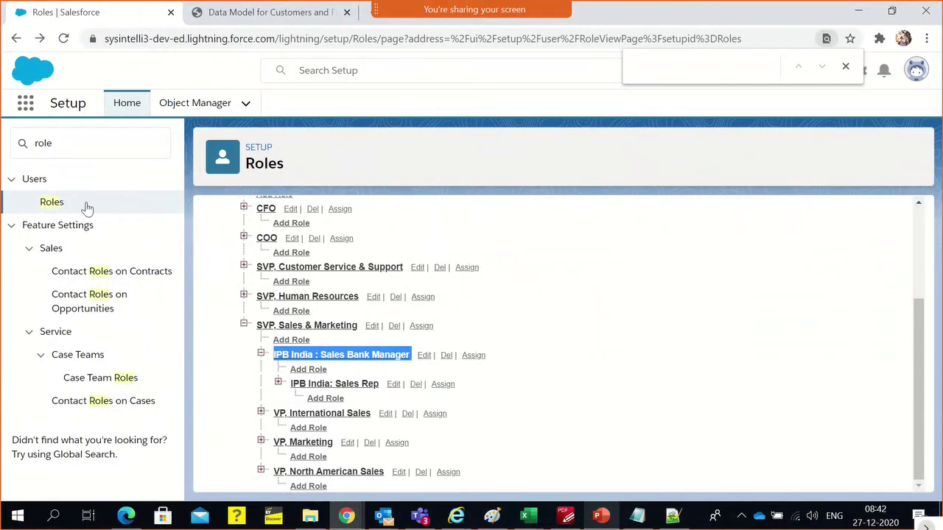
{"action": "double_click", "coordinate": [56, 151]}
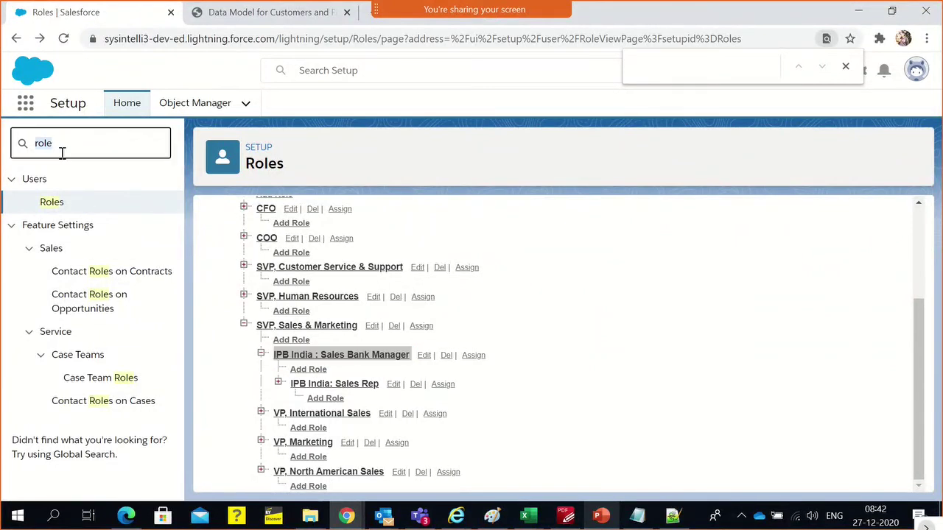
{"action": "type", "text": "profile"}
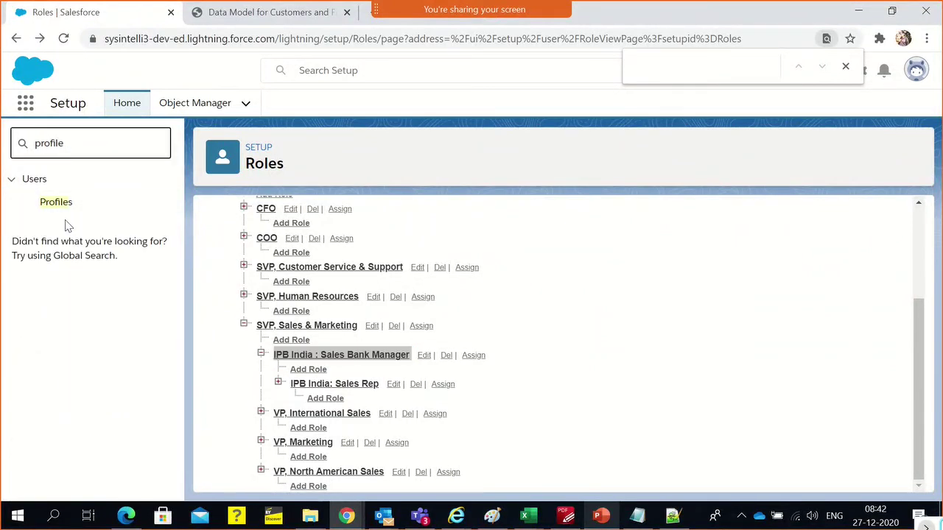
Start a new profile cloned from the System Administrator profile
{"action": "left_click", "coordinate": [63, 204]}
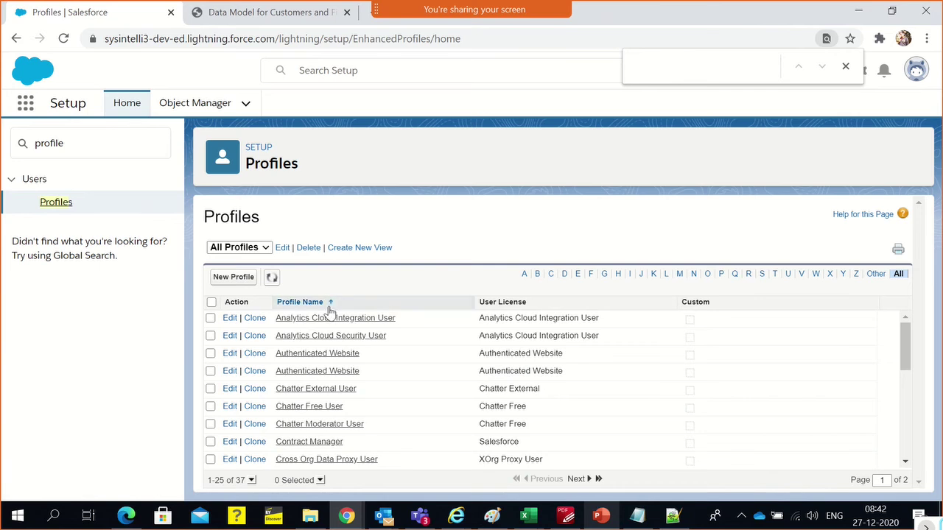
{"action": "left_click", "coordinate": [244, 277]}
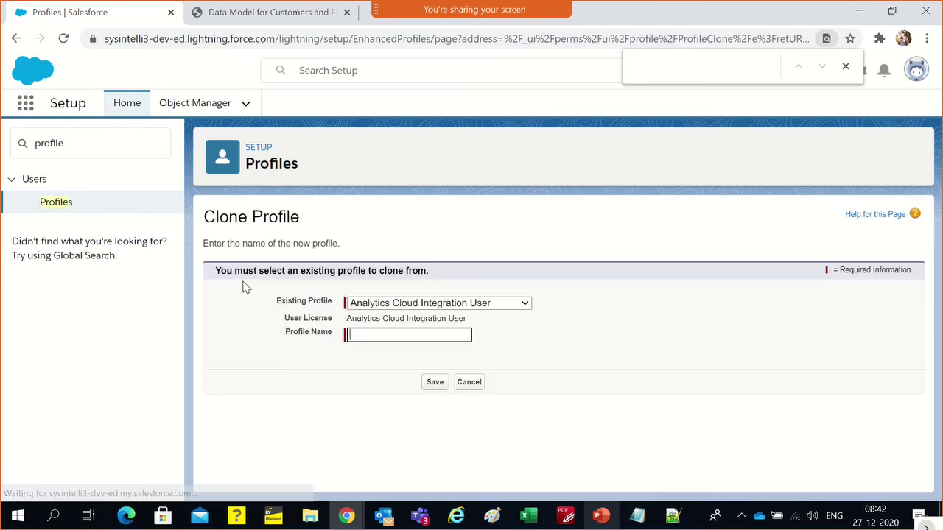
{"action": "left_click", "coordinate": [372, 304]}
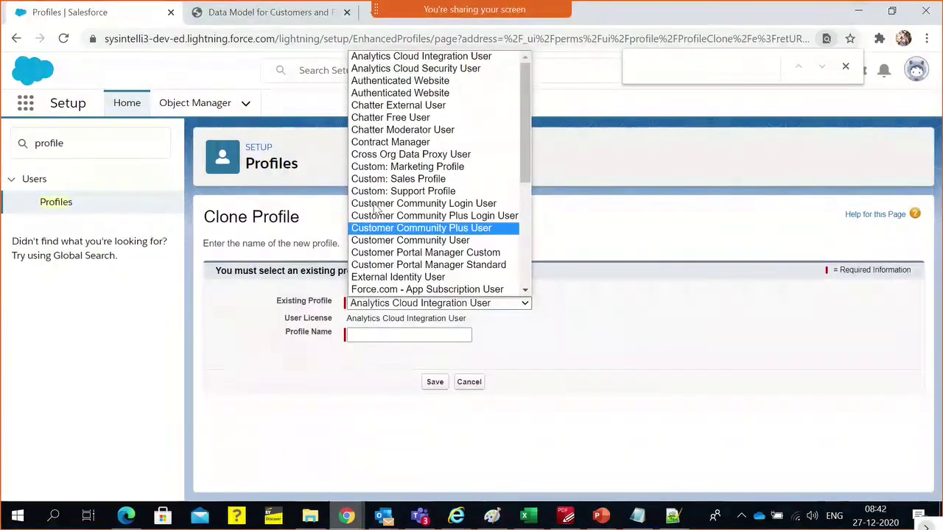
{"action": "scroll", "coordinate": [379, 218], "scroll_direction": "down", "scroll_amount": 6}
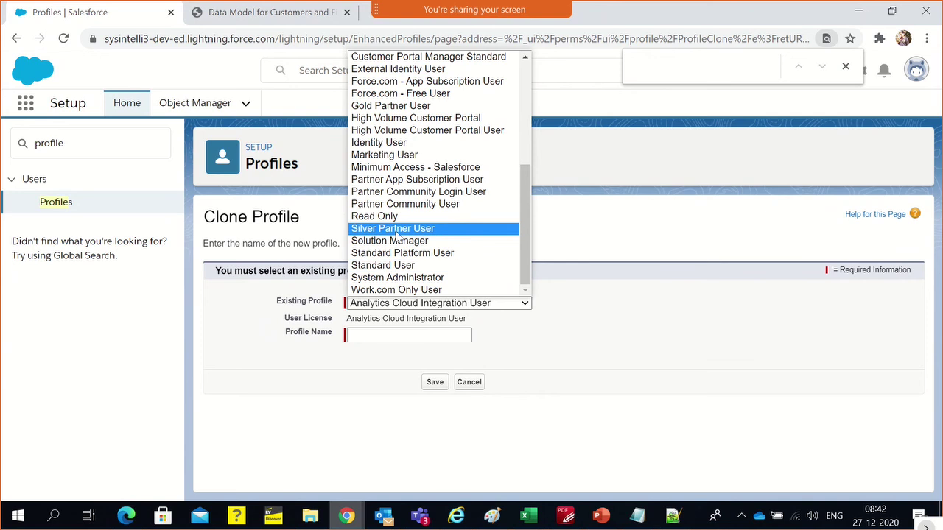
{"action": "left_click", "coordinate": [435, 278]}
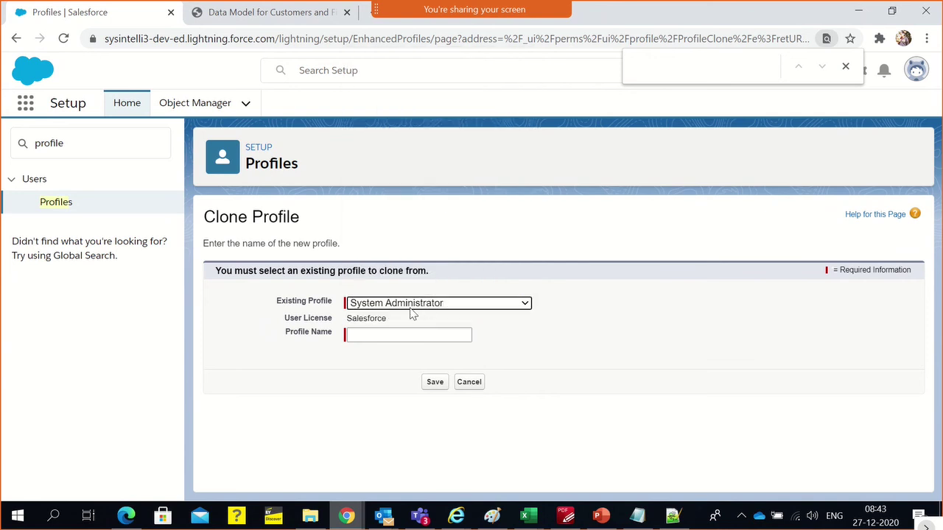
Name the new profile 'IPB Sales Bank Manager Profile'
{"action": "left_click", "coordinate": [407, 333]}
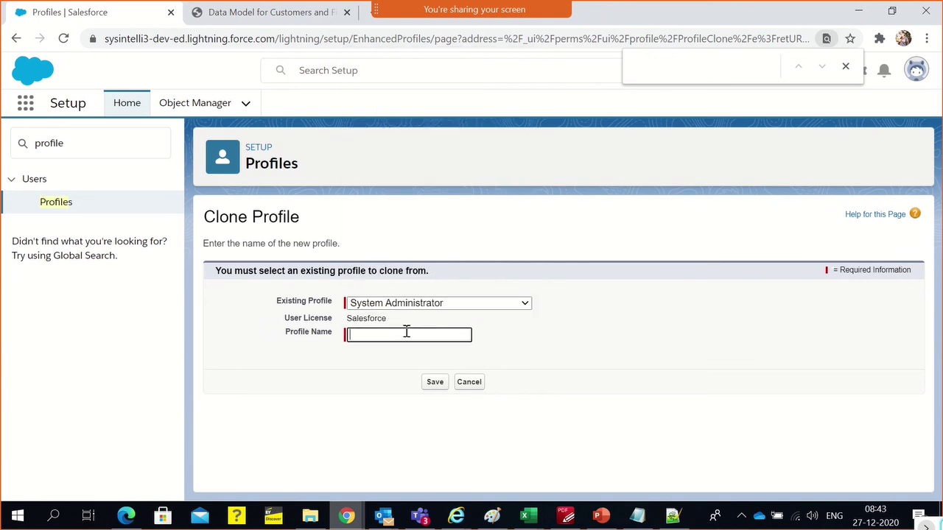
{"action": "key", "text": "ctrl+v"}
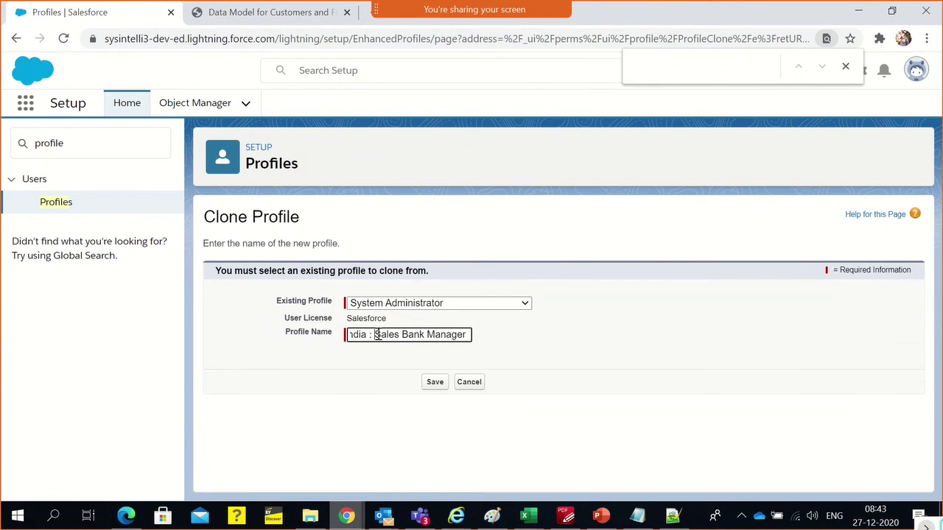
{"action": "key", "text": "Home"}
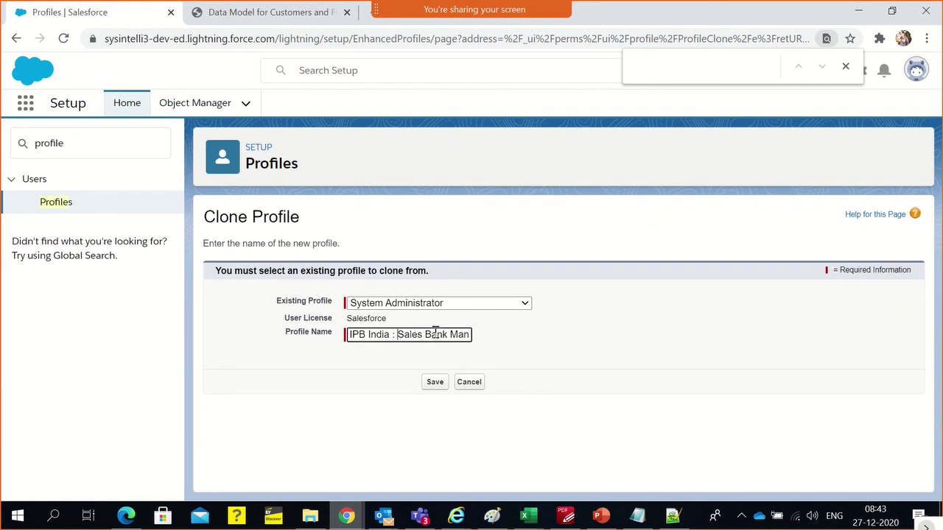
{"action": "key", "text": "BackSpace"}
{"action": "key", "text": "BackSpace"}
{"action": "key", "text": "BackSpace"}
{"action": "key", "text": "BackSpace"}
{"action": "key", "text": "BackSpace"}
{"action": "key", "text": "BackSpace"}
{"action": "key", "text": "BackSpace"}
{"action": "key", "text": "BackSpace"}
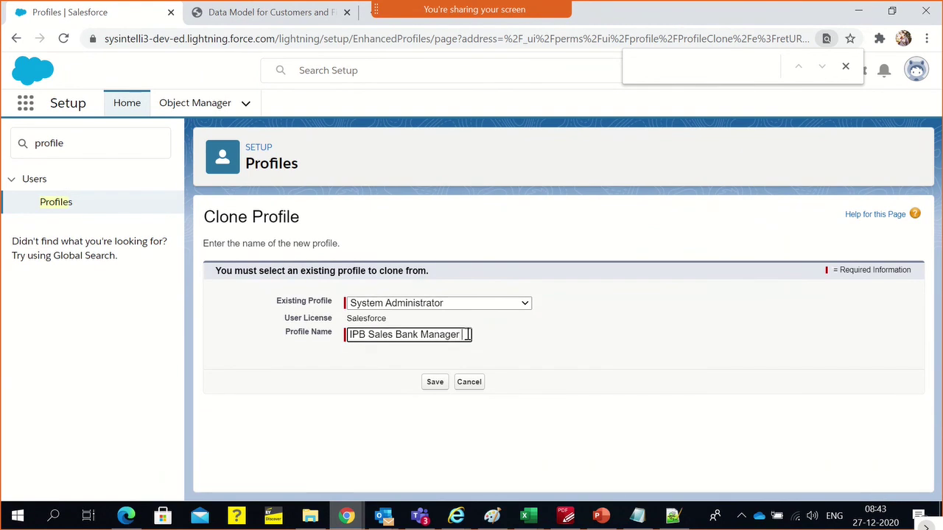
{"action": "type", "text": "Prof"}
{"action": "key", "text": "BackSpace"}
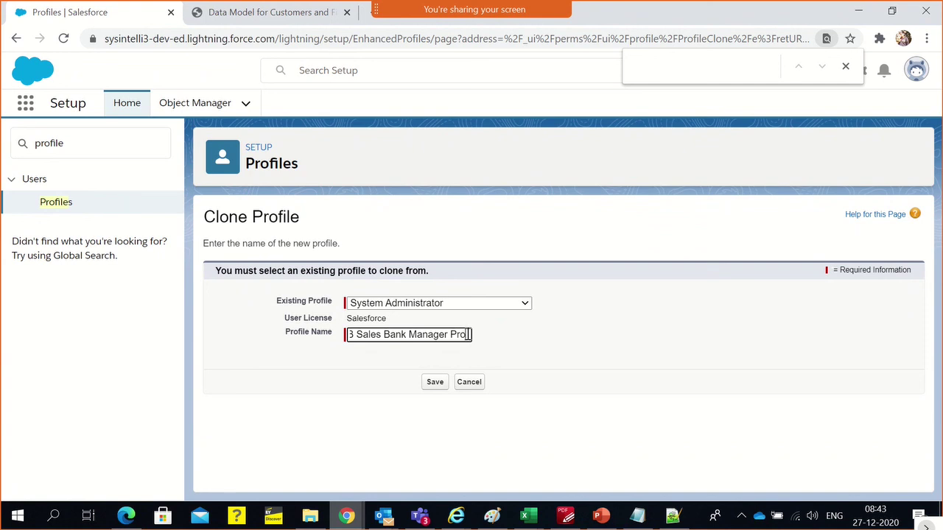
{"action": "type", "text": "file"}
{"action": "left_click", "coordinate": [525, 337]}
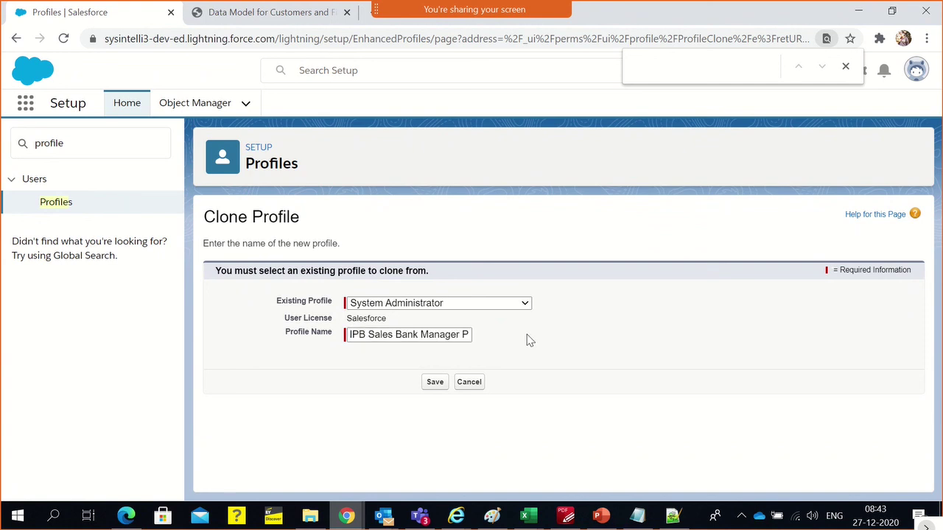
Save the profile with the Salesforce licence and confirm it appears as a Custom Profile
{"action": "double_click", "coordinate": [367, 318]}
{"action": "left_click", "coordinate": [368, 386]}
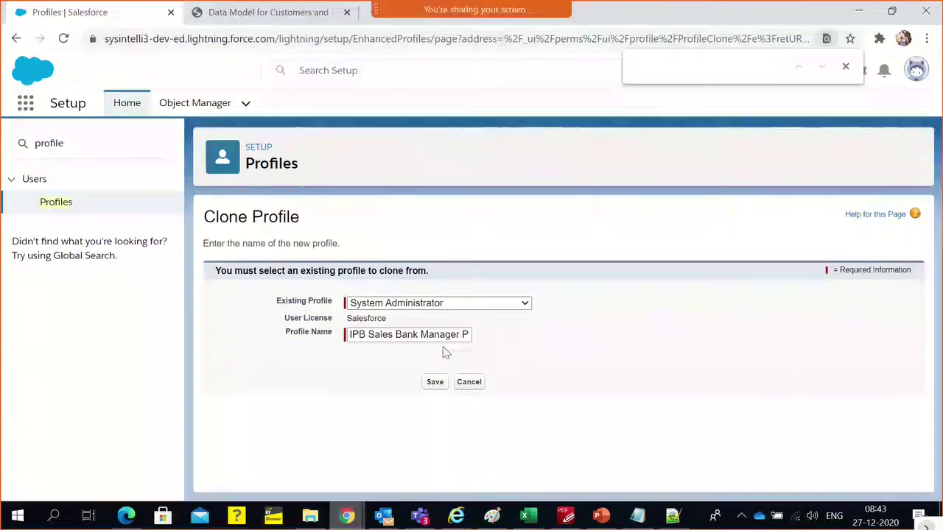
{"action": "left_click", "coordinate": [433, 383]}
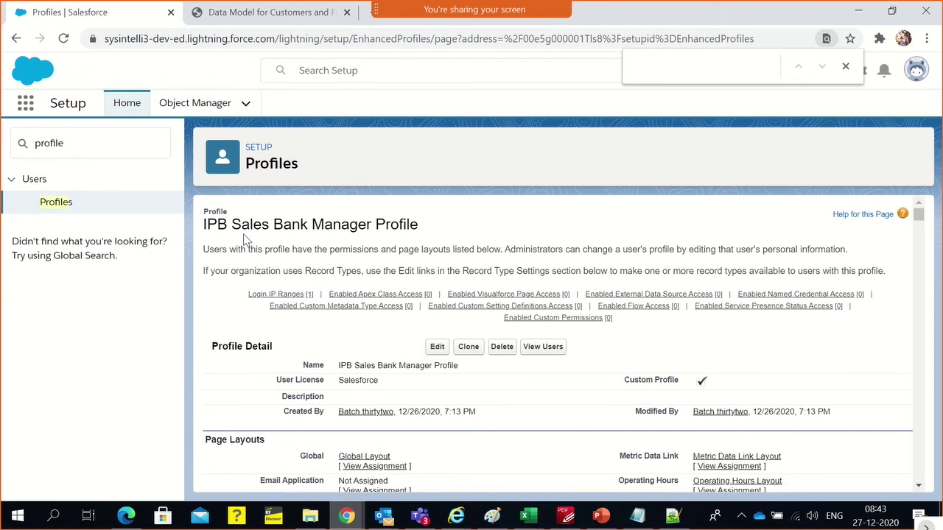
{"action": "triple_click", "coordinate": [248, 228]}
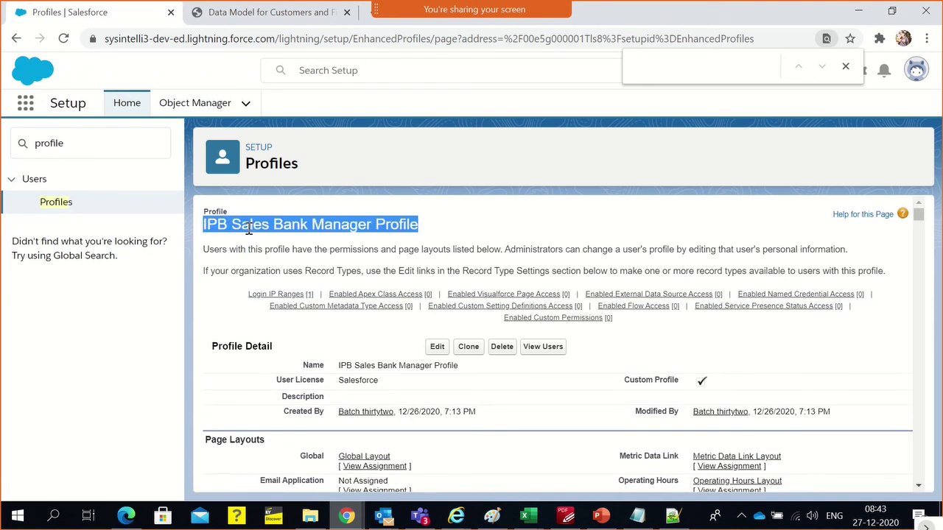
{"action": "triple_click", "coordinate": [668, 379]}
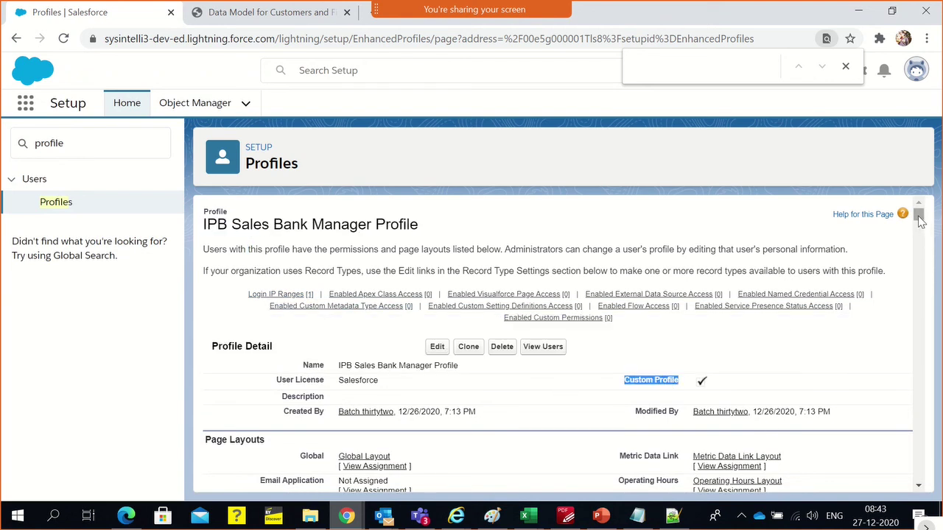
{"action": "mouse_move", "coordinate": [917, 214]}
{"action": "left_mouse_down"}
{"action": "mouse_move", "coordinate": [921, 335]}
{"action": "mouse_move", "coordinate": [916, 400]}
{"action": "mouse_move", "coordinate": [901, 437]}
{"action": "mouse_move", "coordinate": [901, 429]}
{"action": "mouse_move", "coordinate": [902, 482]}
{"action": "mouse_move", "coordinate": [921, 201]}
{"action": "left_mouse_up"}
Edit the profile and hide All Tabs, Analytics Studio, App Launcher, Bolt Solutions, Lightning Sales, Sales Console, Chatter, CMS, Service, Site.com
{"action": "left_click", "coordinate": [442, 351]}
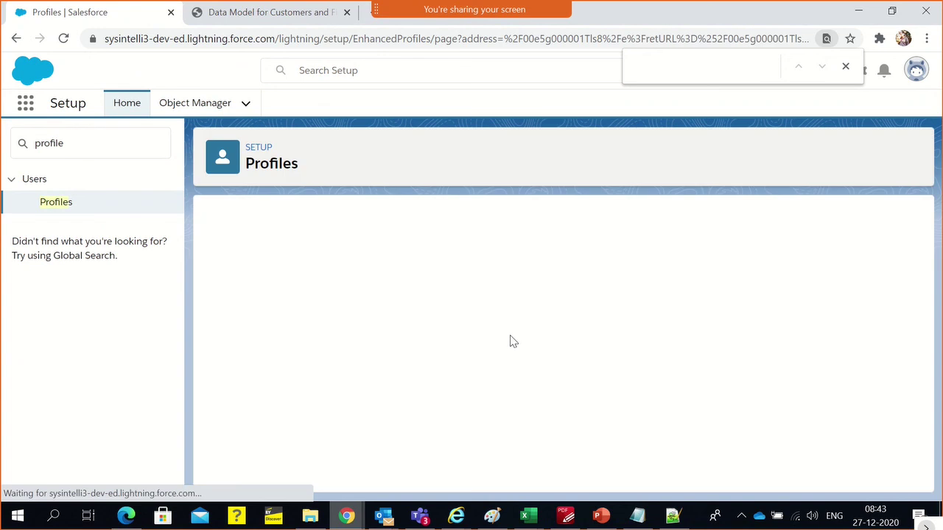
{"action": "scroll", "coordinate": [559, 333], "scroll_direction": "down", "scroll_amount": 3}
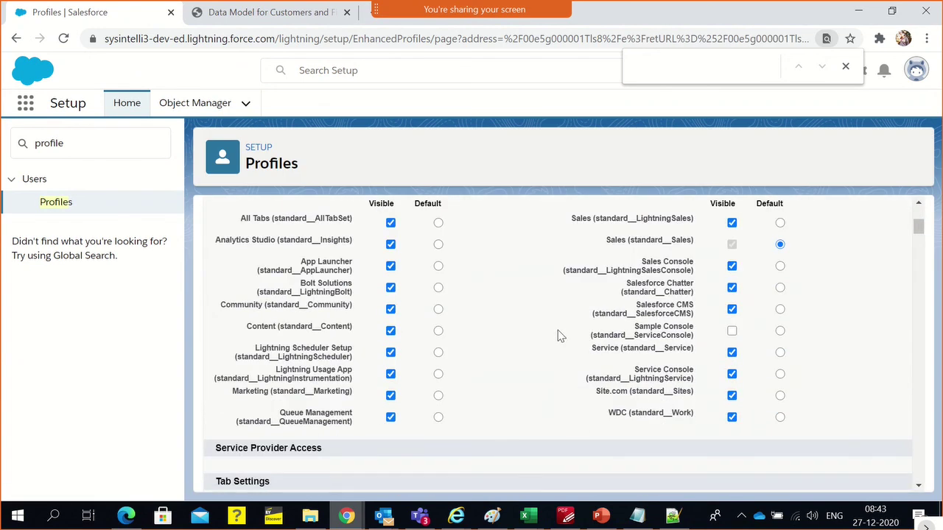
{"action": "scroll", "coordinate": [544, 331], "scroll_direction": "up", "scroll_amount": 1}
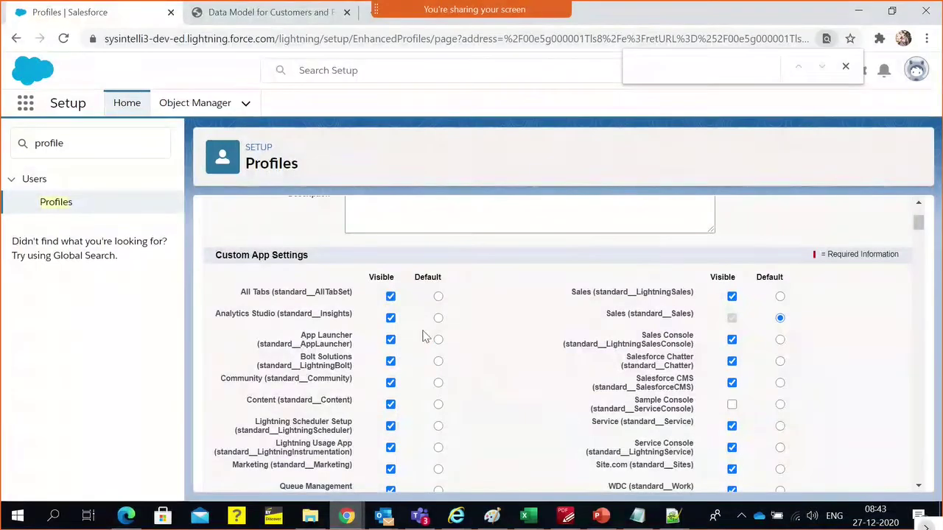
{"action": "left_click", "coordinate": [390, 296]}
{"action": "left_click", "coordinate": [390, 318]}
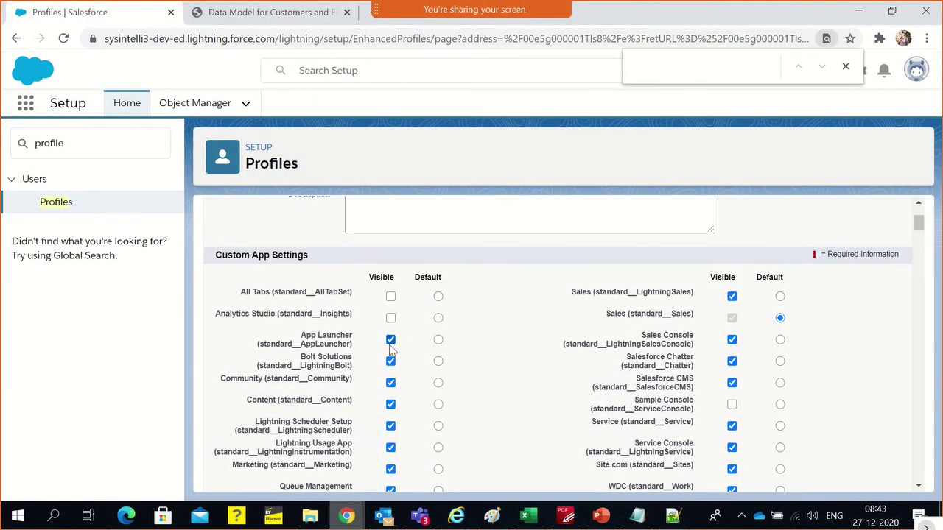
{"action": "left_click", "coordinate": [390, 339]}
{"action": "left_click", "coordinate": [390, 361]}
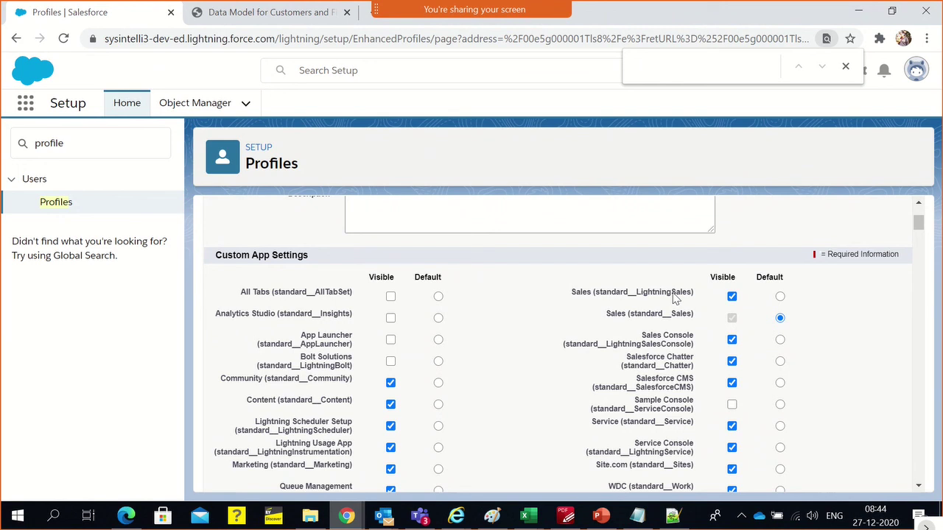
{"action": "left_click", "coordinate": [731, 296]}
{"action": "left_click", "coordinate": [732, 339]}
{"action": "left_click", "coordinate": [731, 361]}
{"action": "left_click", "coordinate": [731, 382]}
{"action": "left_click", "coordinate": [732, 425]}
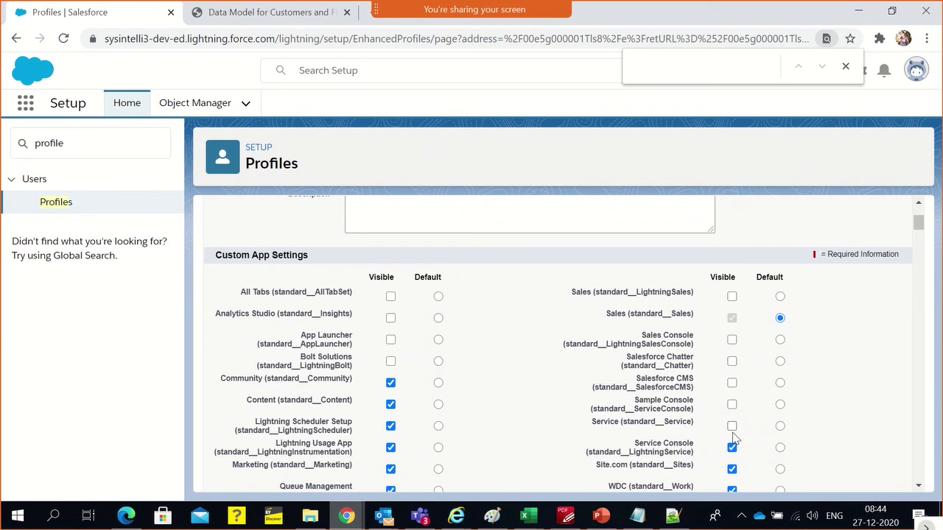
{"action": "left_click", "coordinate": [731, 469]}
Hide Service Console, WDC, Queue Management, Marketing, Lightning Usage, Lightning Scheduler Setup, Content and Community apps
{"action": "scroll", "coordinate": [731, 464], "scroll_direction": "down", "scroll_amount": 1}
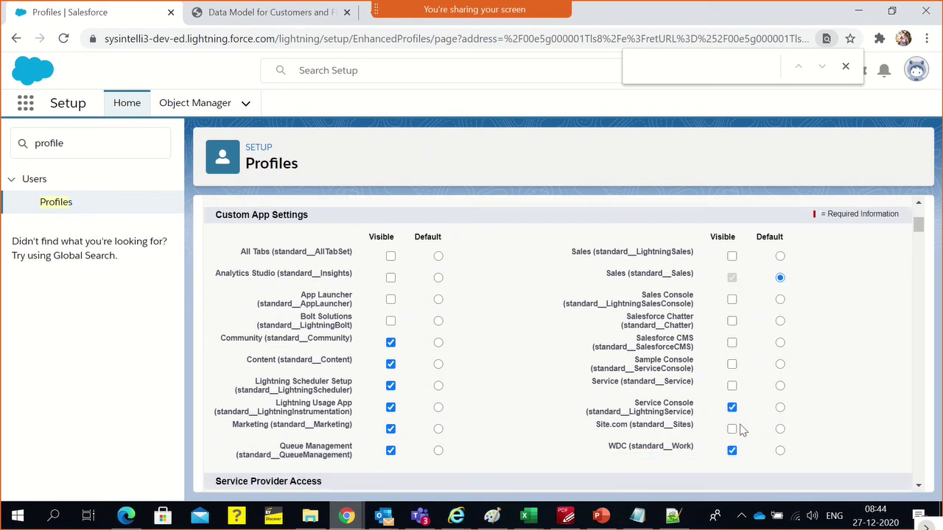
{"action": "left_click", "coordinate": [731, 373]}
{"action": "left_click", "coordinate": [732, 417]}
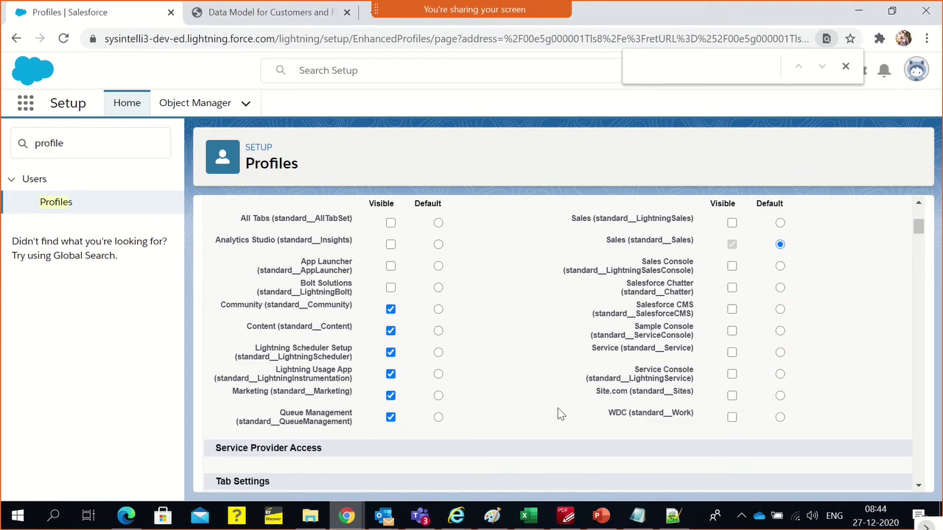
{"action": "left_click", "coordinate": [391, 417]}
{"action": "left_click", "coordinate": [390, 395]}
{"action": "left_click", "coordinate": [391, 373]}
{"action": "left_click", "coordinate": [391, 352]}
{"action": "left_click", "coordinate": [390, 331]}
{"action": "left_click", "coordinate": [390, 308]}
{"action": "scroll", "coordinate": [535, 309], "scroll_direction": "down", "scroll_amount": 4}
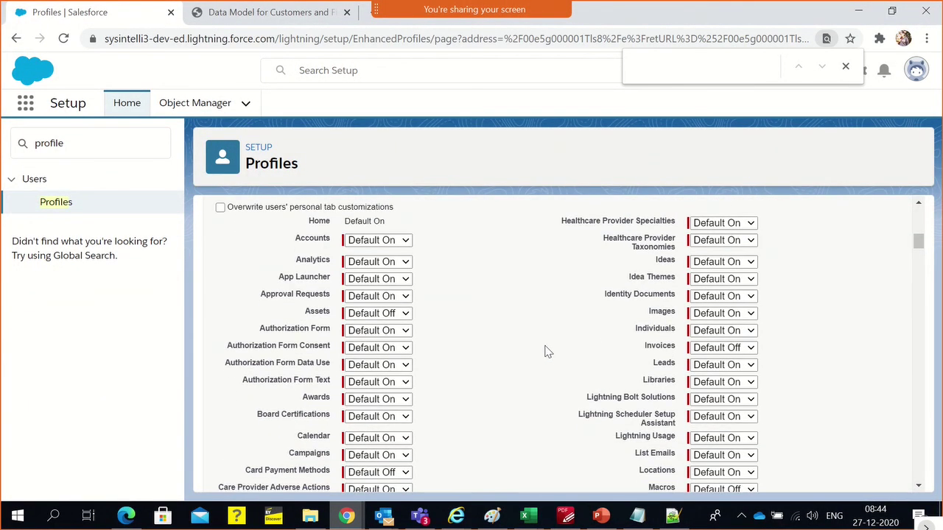
{"action": "scroll", "coordinate": [519, 361], "scroll_direction": "up", "scroll_amount": 4}
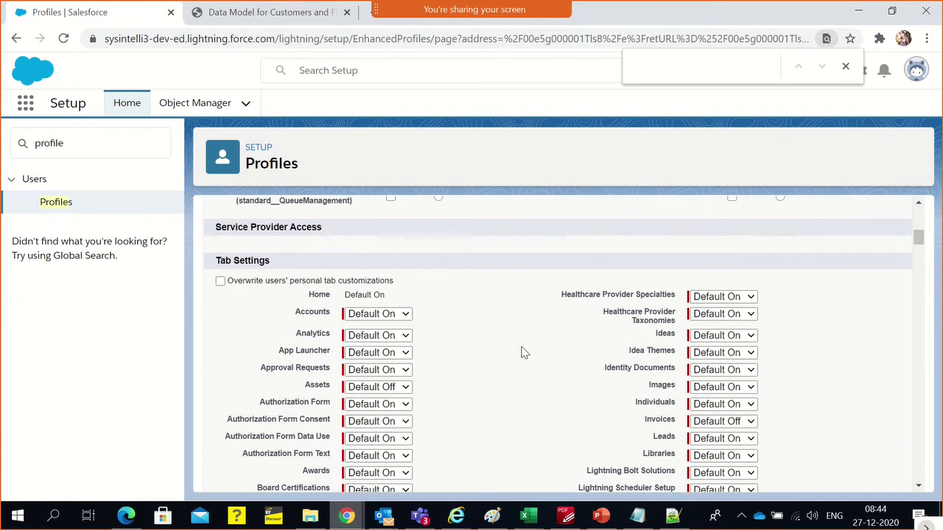
{"action": "scroll", "coordinate": [442, 337], "scroll_direction": "up", "scroll_amount": 3}
{"action": "scroll", "coordinate": [458, 332], "scroll_direction": "down", "scroll_amount": 4}
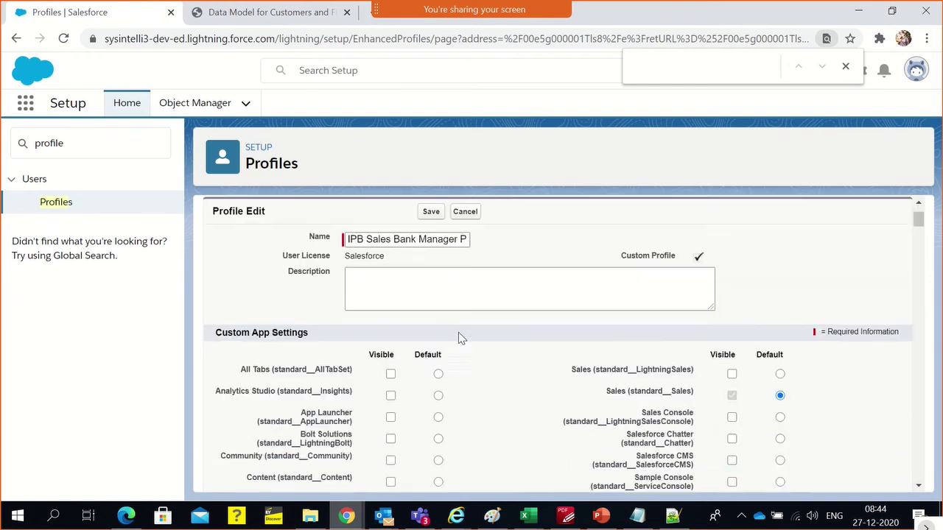
{"action": "left_click_drag", "start_coordinate": [621, 248], "coordinate": [698, 248]}
{"action": "scroll", "coordinate": [508, 313], "scroll_direction": "down", "scroll_amount": 8}
{"action": "scroll", "coordinate": [536, 339], "scroll_direction": "down", "scroll_amount": 5}
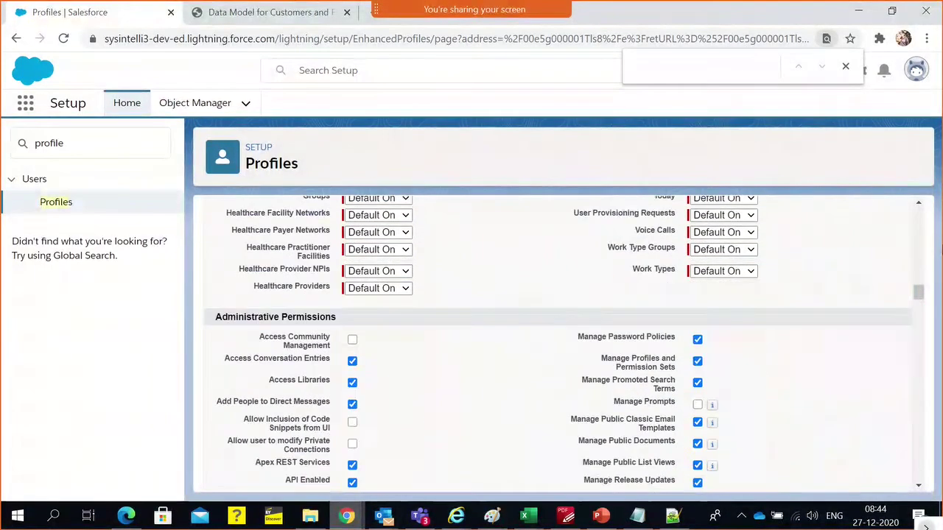
{"action": "left_click_drag", "start_coordinate": [918, 293], "coordinate": [928, 417]}
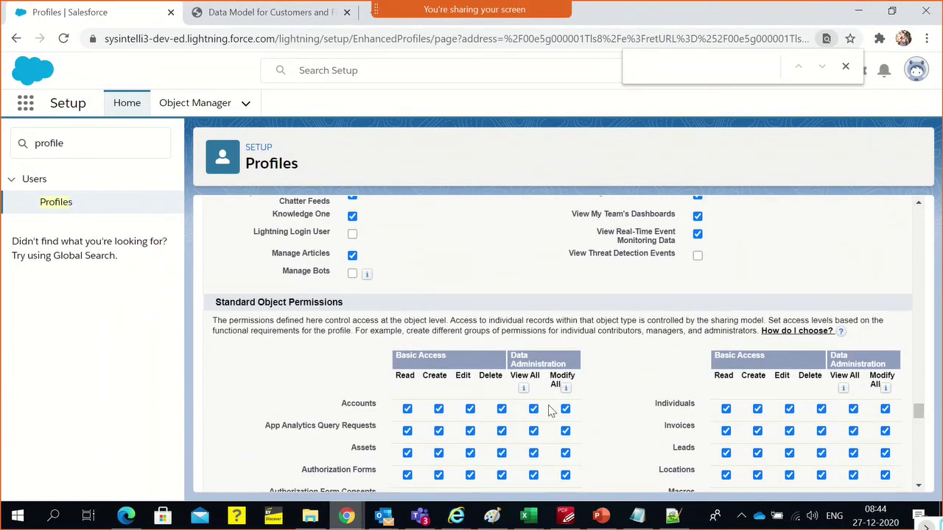
Remove all access to Authorization Forms, Card Payment Methods, Coaching and Communication Subscriptions
{"action": "scroll", "coordinate": [549, 409], "scroll_direction": "down", "scroll_amount": 1}
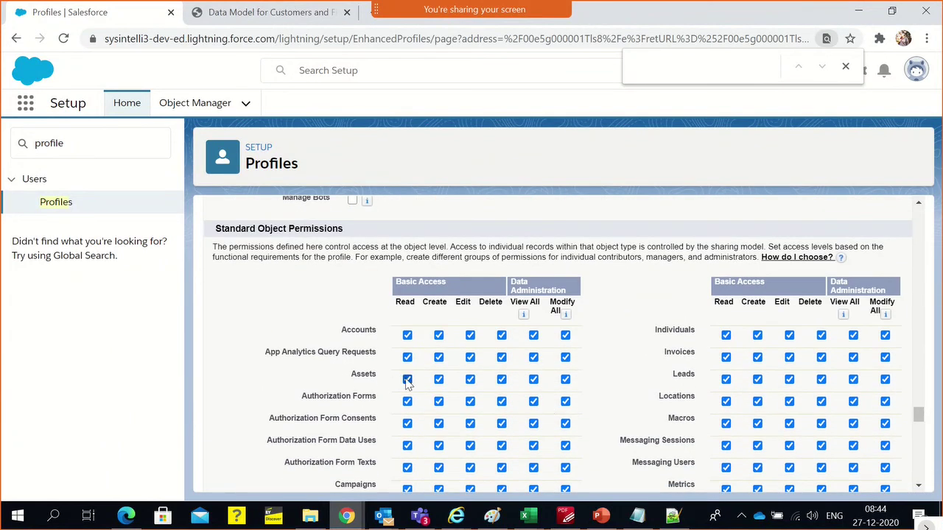
{"action": "left_click", "coordinate": [407, 402]}
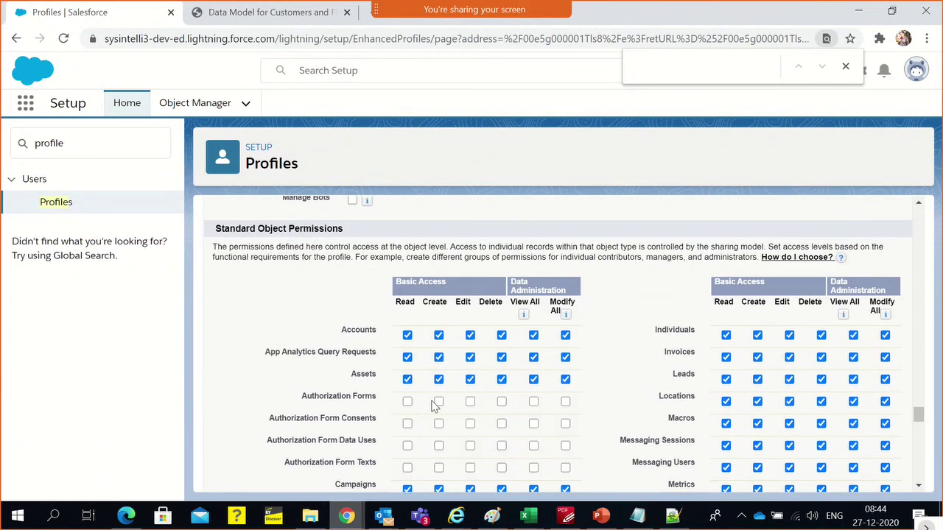
{"action": "scroll", "coordinate": [610, 406], "scroll_direction": "down", "scroll_amount": 2}
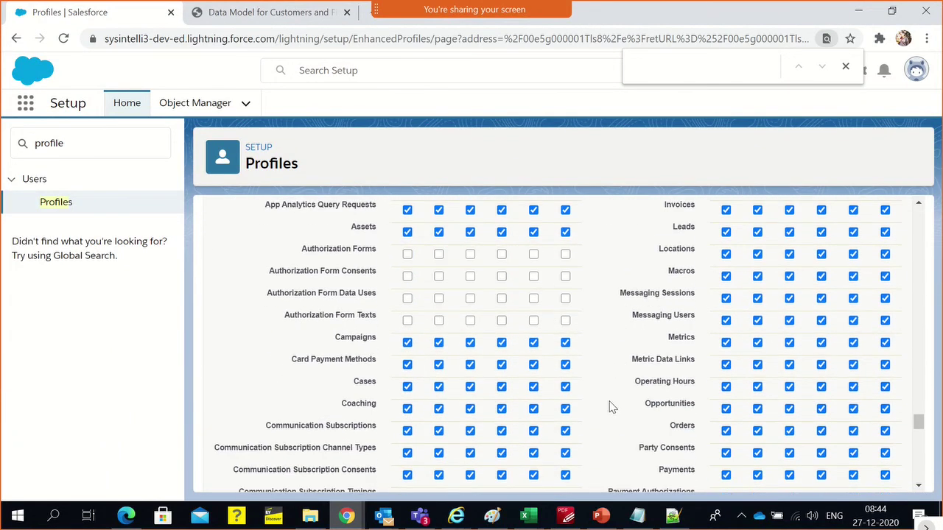
{"action": "left_click", "coordinate": [405, 366]}
{"action": "scroll", "coordinate": [441, 377], "scroll_direction": "down", "scroll_amount": 1}
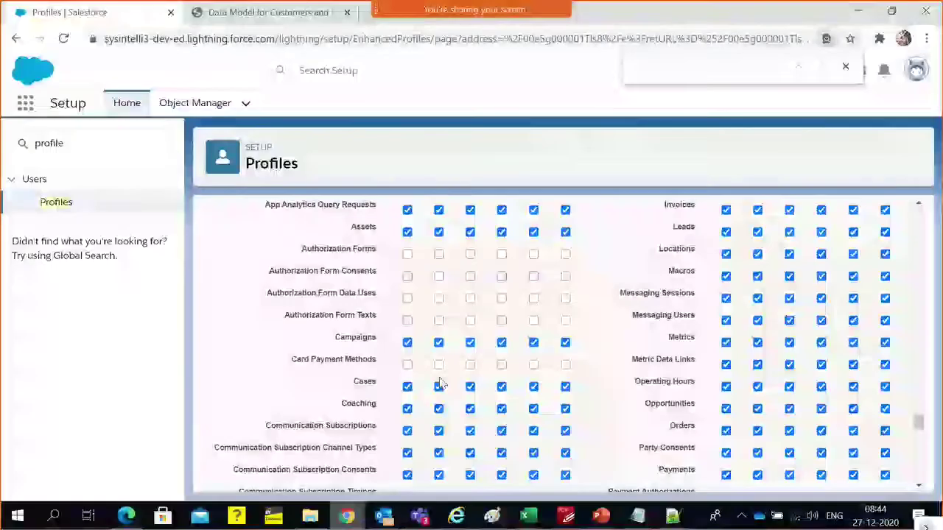
{"action": "left_click", "coordinate": [407, 335]}
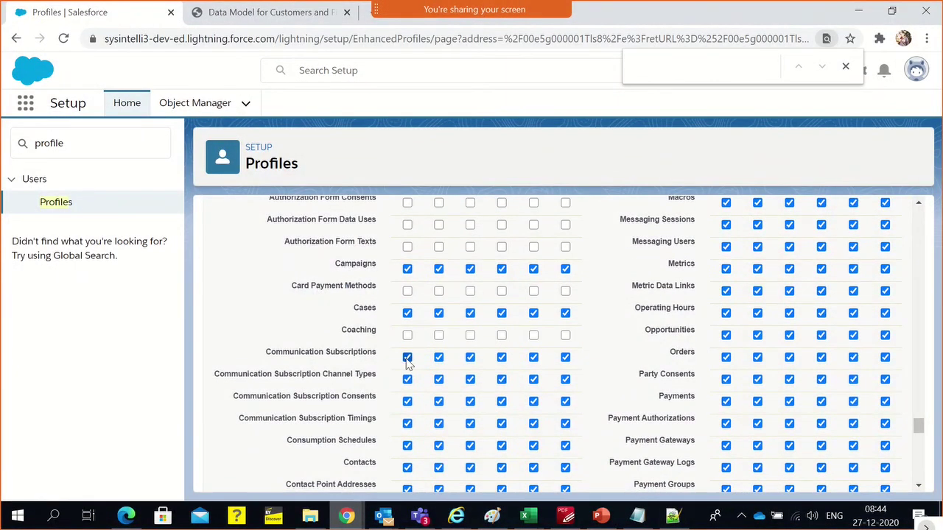
{"action": "left_click", "coordinate": [407, 357]}
Remove access to Contact Point Addresses, Consents, Phones and Emails, accepting each cascade-delete warning
{"action": "scroll", "coordinate": [416, 431], "scroll_direction": "down", "scroll_amount": 2}
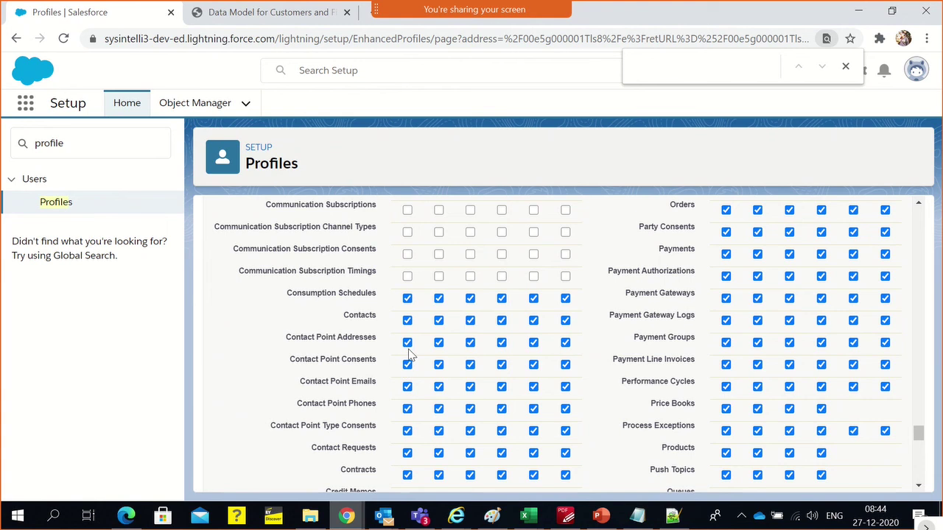
{"action": "left_click", "coordinate": [409, 343]}
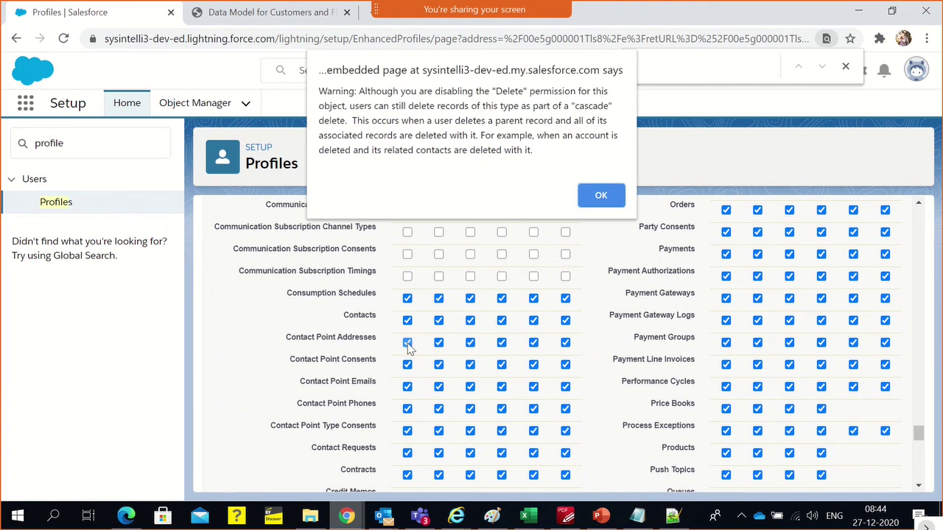
{"action": "left_click", "coordinate": [606, 198]}
{"action": "left_click", "coordinate": [408, 365]}
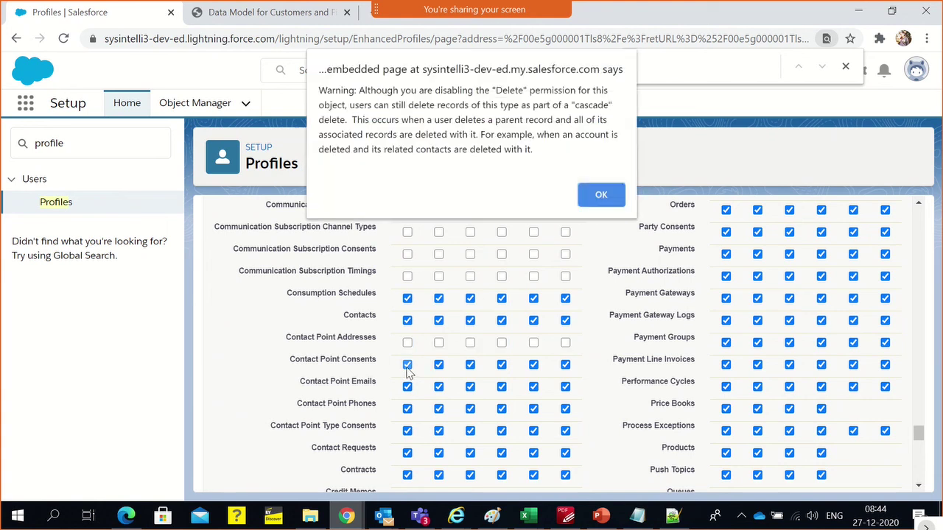
{"action": "left_click", "coordinate": [596, 197]}
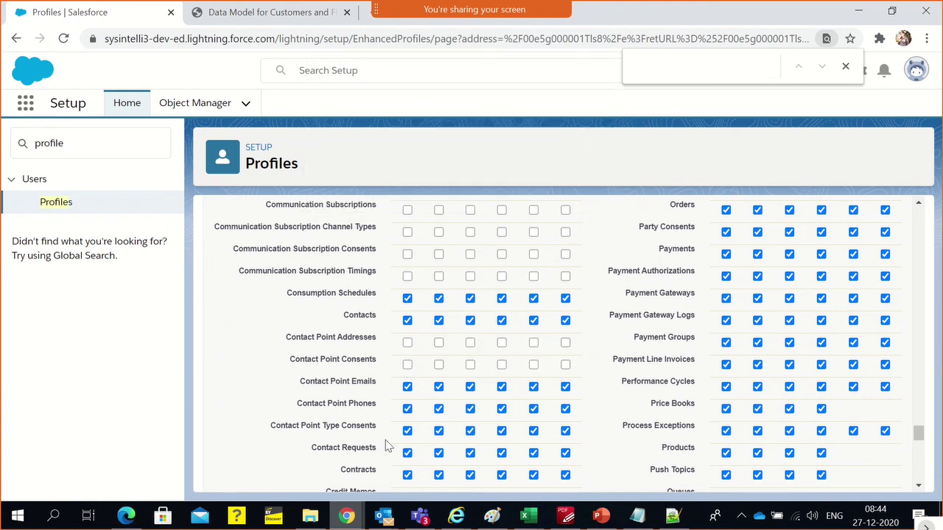
{"action": "left_click", "coordinate": [407, 409]}
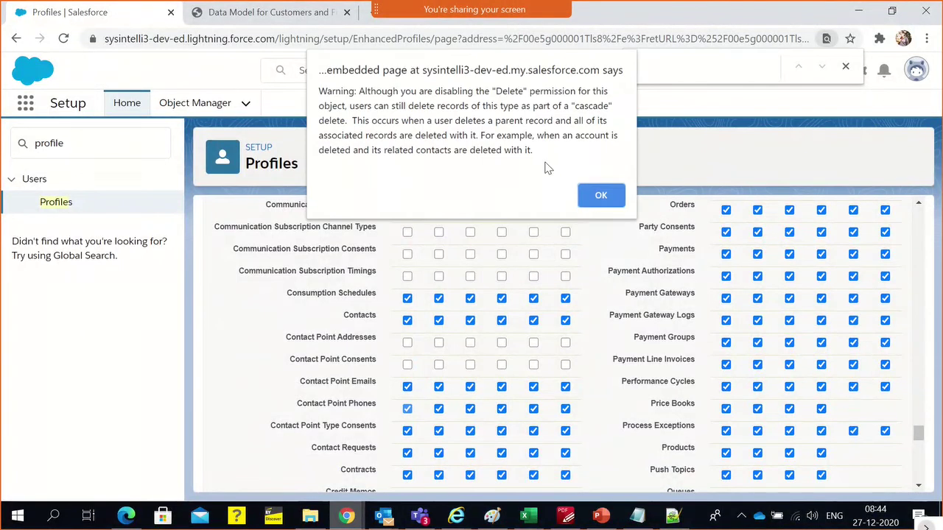
{"action": "left_click", "coordinate": [598, 197]}
{"action": "left_click", "coordinate": [406, 387]}
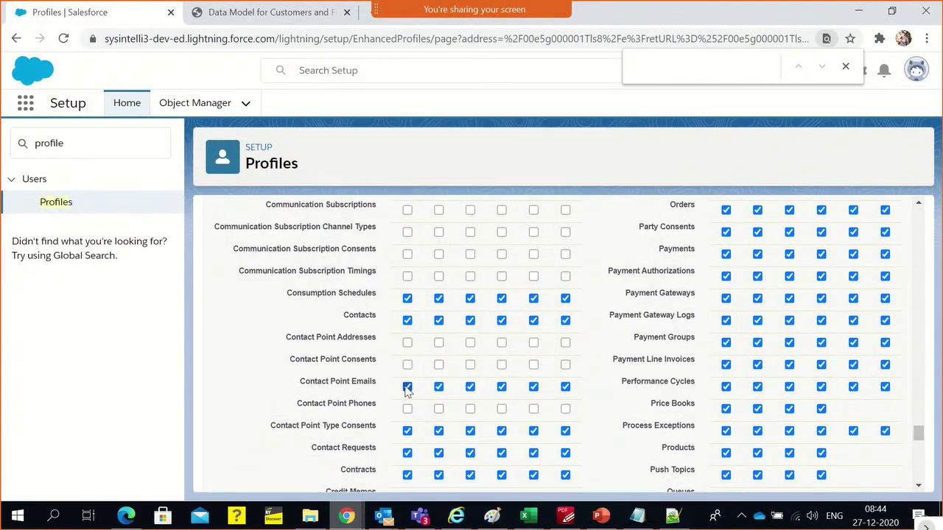
{"action": "left_click", "coordinate": [591, 205]}
{"action": "scroll", "coordinate": [309, 412], "scroll_direction": "down", "scroll_amount": 10}
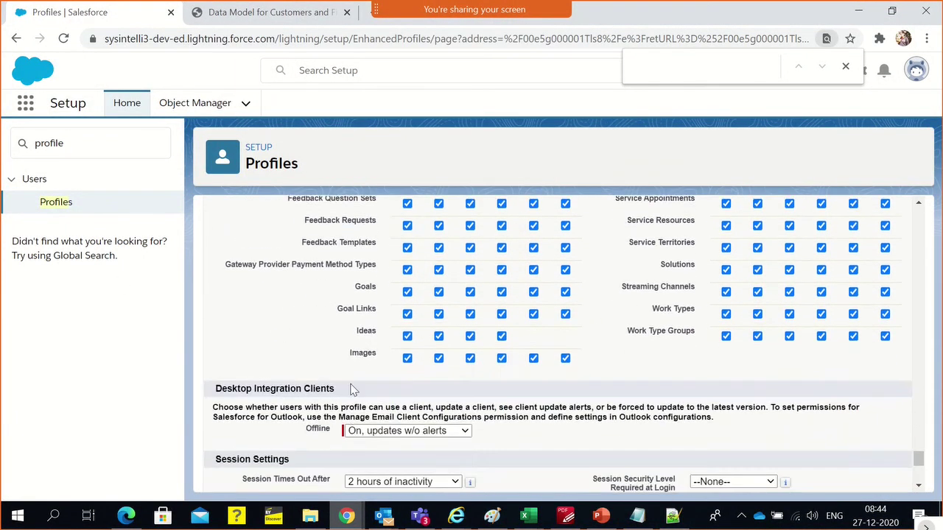
{"action": "scroll", "coordinate": [352, 422], "scroll_direction": "up", "scroll_amount": 20}
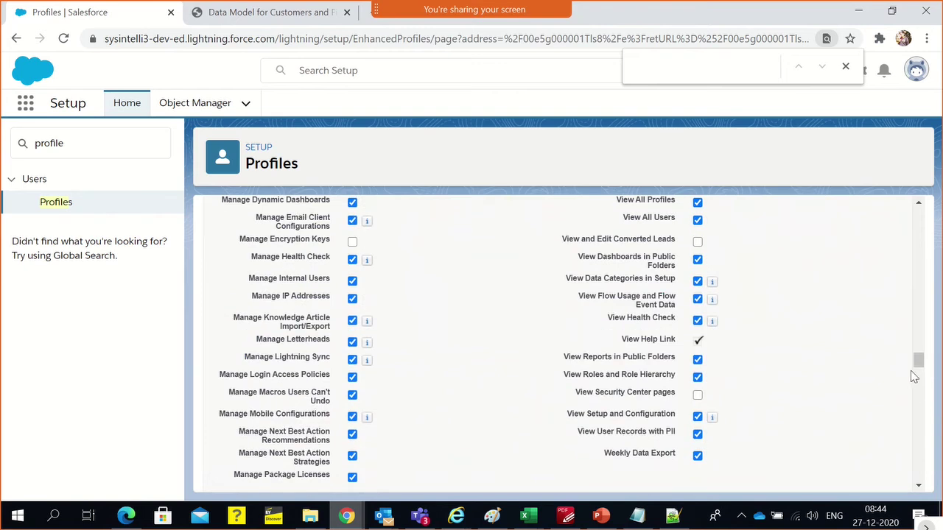
{"action": "left_click_drag", "start_coordinate": [918, 358], "coordinate": [920, 209]}
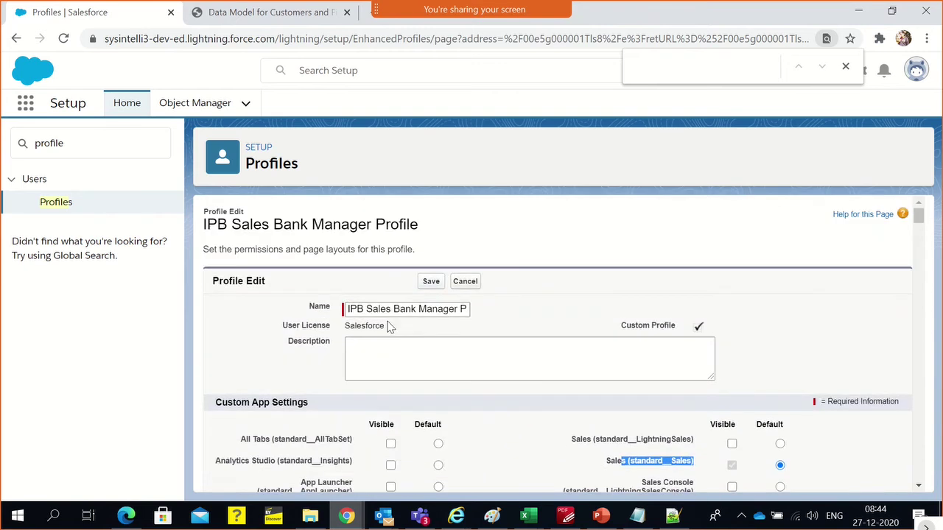
Save the profile's permission changes and list its assigned users, finding none
{"action": "left_click", "coordinate": [433, 283]}
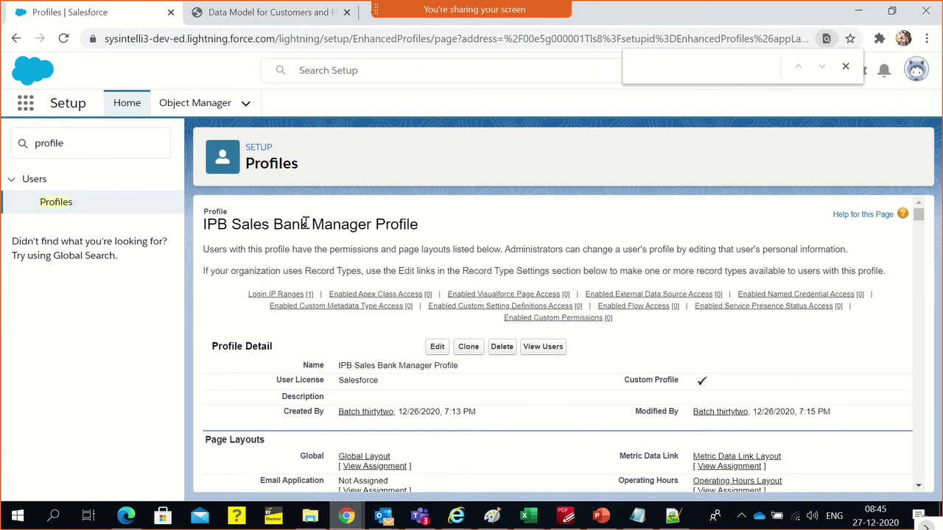
{"action": "triple_click", "coordinate": [305, 223]}
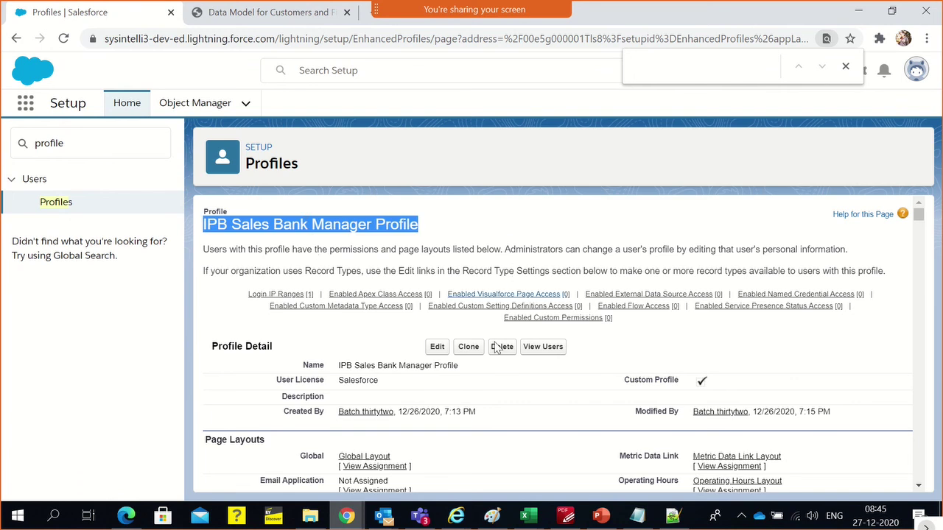
{"action": "left_click", "coordinate": [542, 349]}
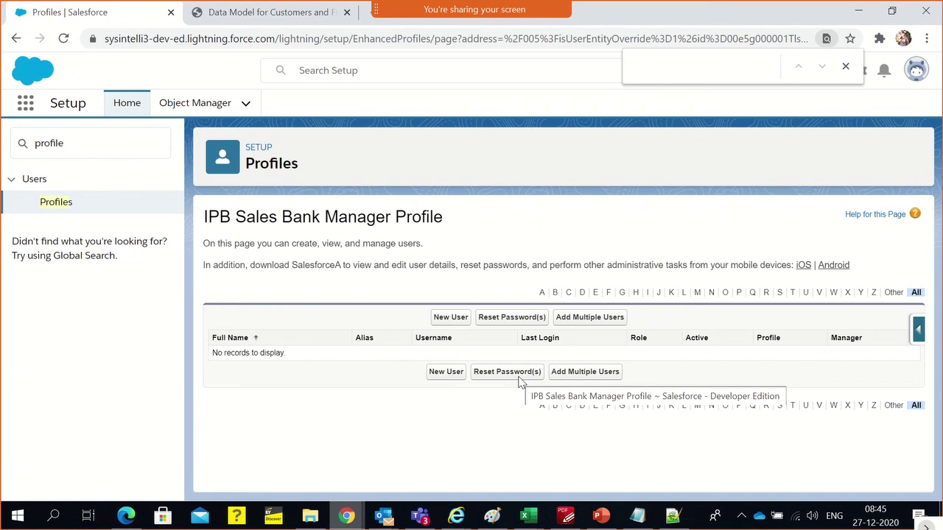
{"action": "double_click", "coordinate": [220, 224]}
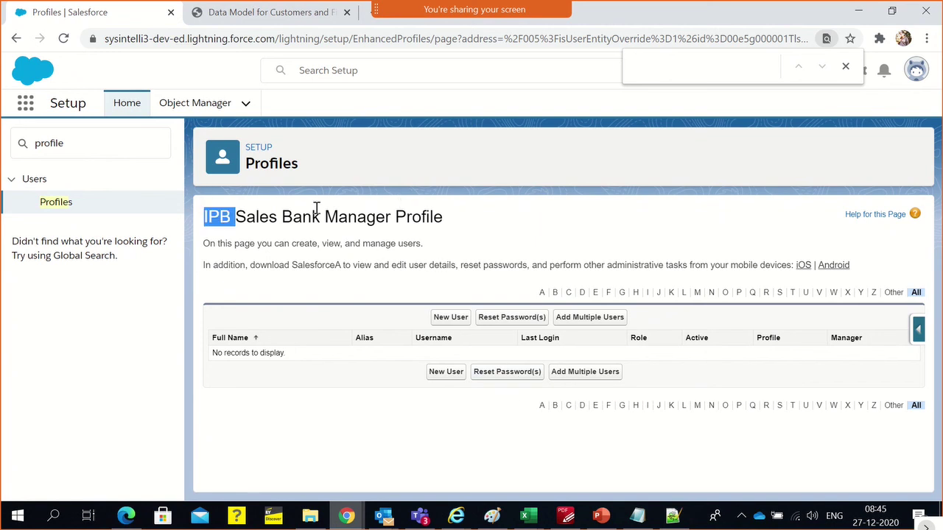
Open a blank New User form from the profile's user list
{"action": "left_click", "coordinate": [25, 103]}
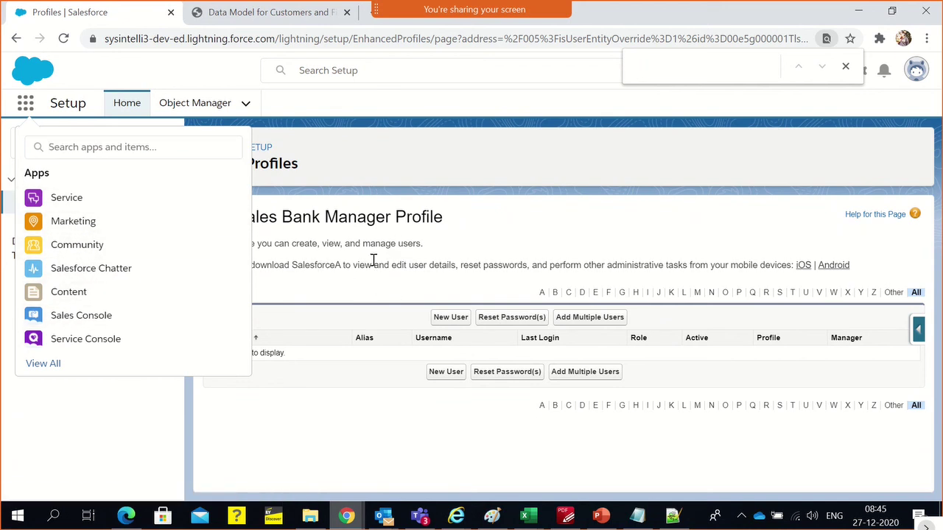
{"action": "key", "text": "Escape"}
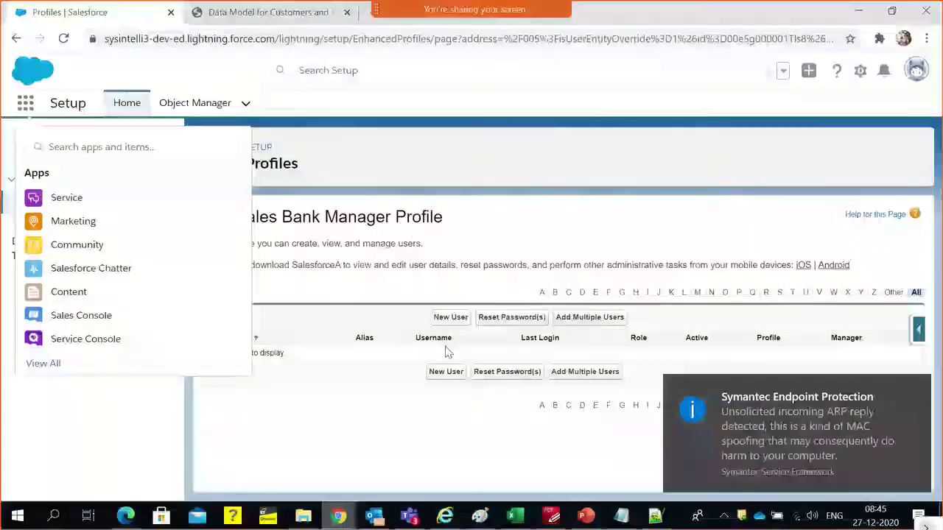
{"action": "left_click", "coordinate": [448, 318]}
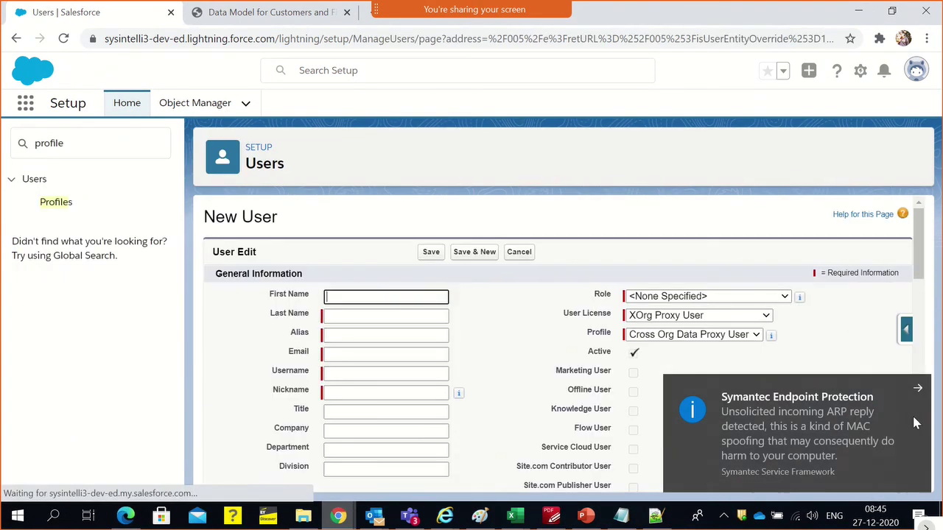
{"action": "left_click", "coordinate": [918, 388]}
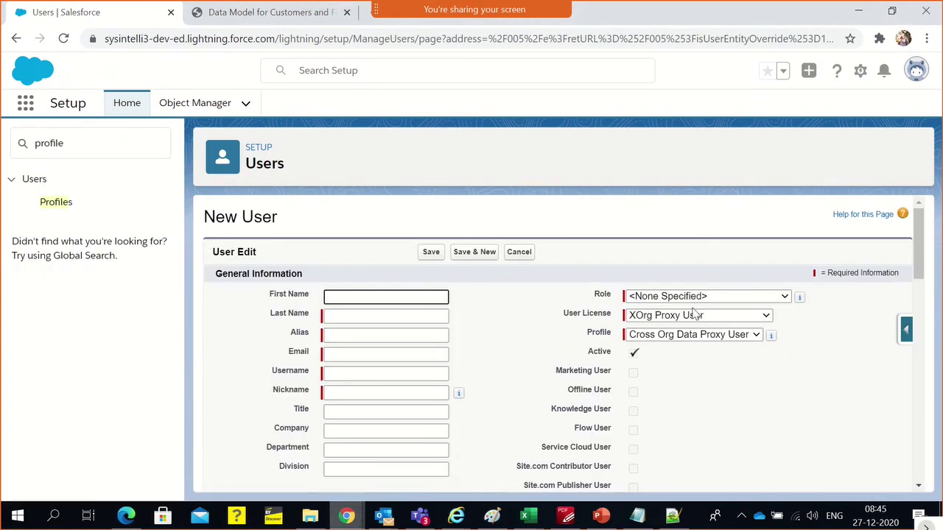
{"action": "left_click", "coordinate": [660, 236]}
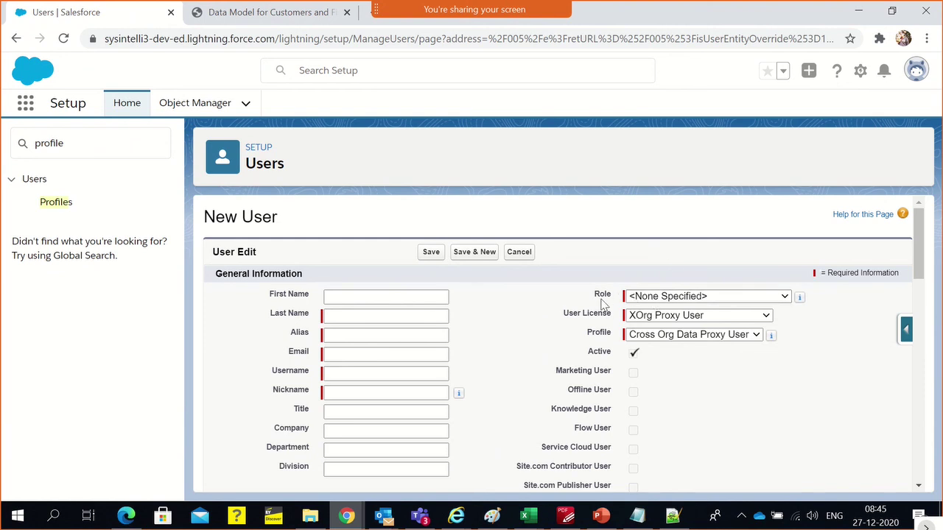
In Paint, add note '8. Role is Optional to save a user' answered 'Yes'
{"action": "key", "text": "alt+Tab"}
{"action": "scroll", "coordinate": [679, 339], "scroll_direction": "up", "scroll_amount": 10}
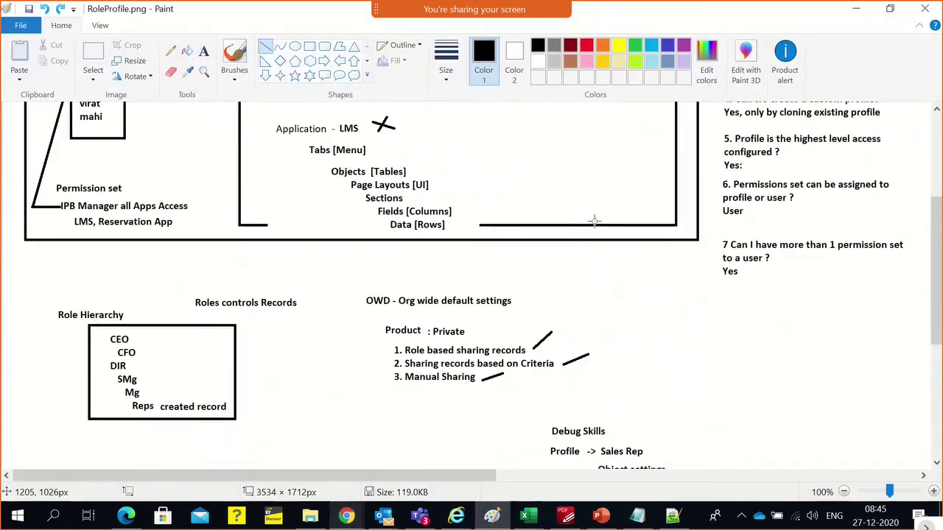
{"action": "scroll", "coordinate": [679, 340], "scroll_direction": "down", "scroll_amount": 5}
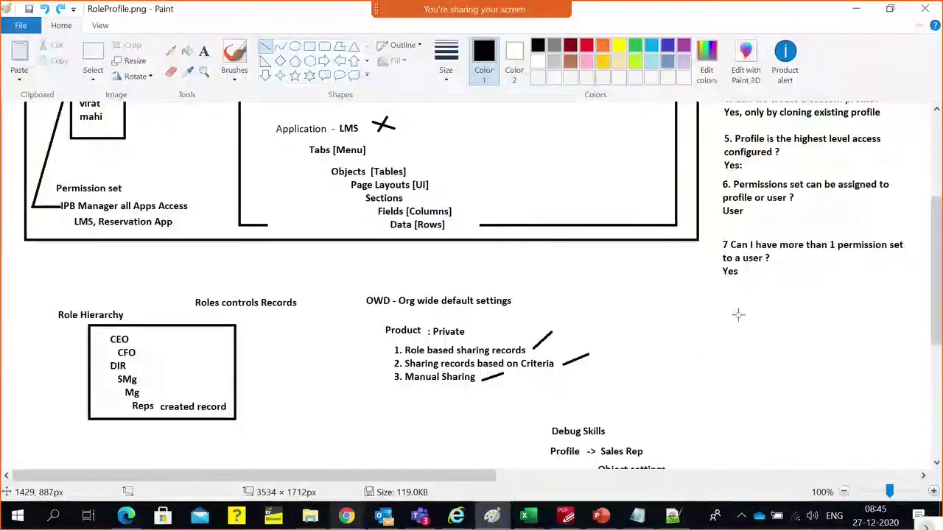
{"action": "left_click", "coordinate": [204, 51]}
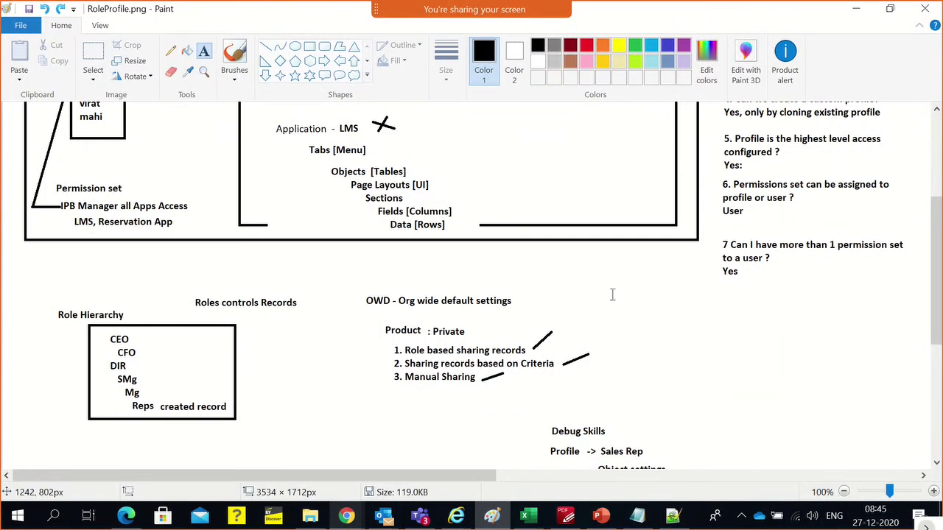
{"action": "left_click", "coordinate": [722, 287]}
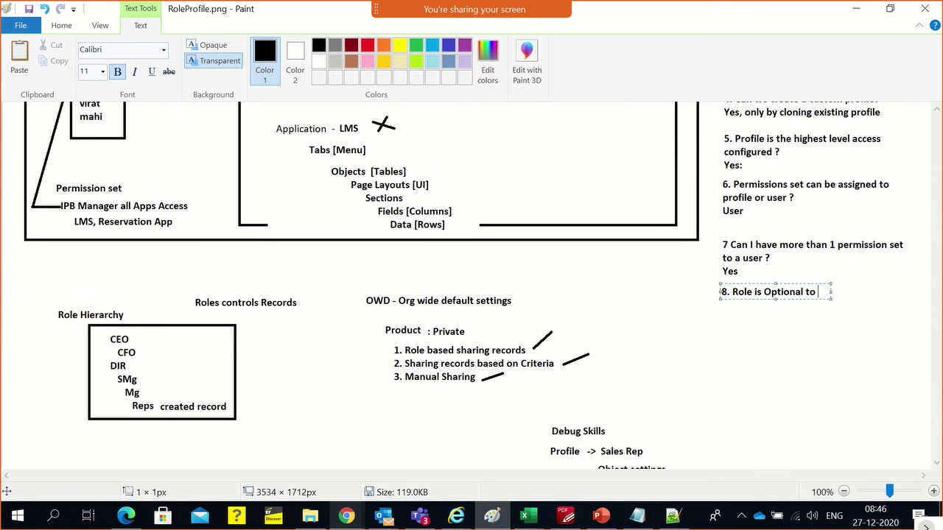
{"action": "type", "text": "8. Role is Optional to save a "}
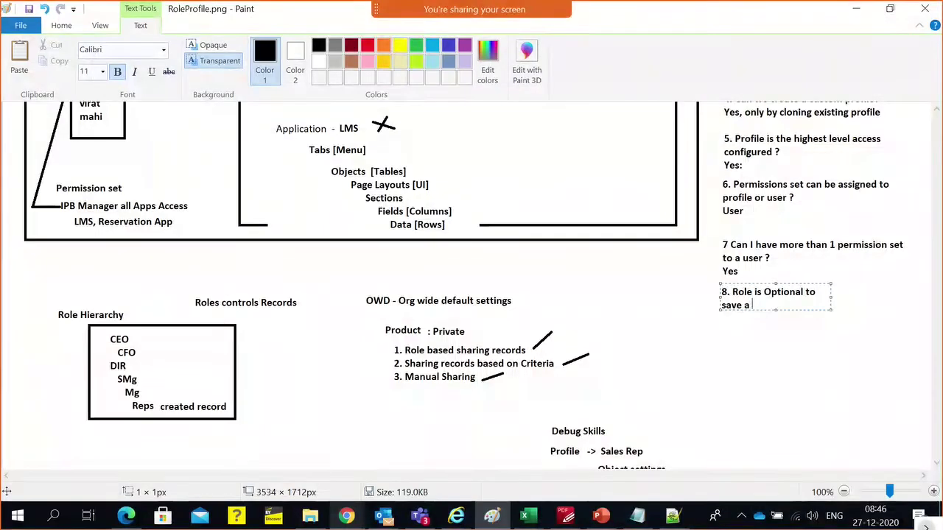
{"action": "type", "text": "user record ?"}
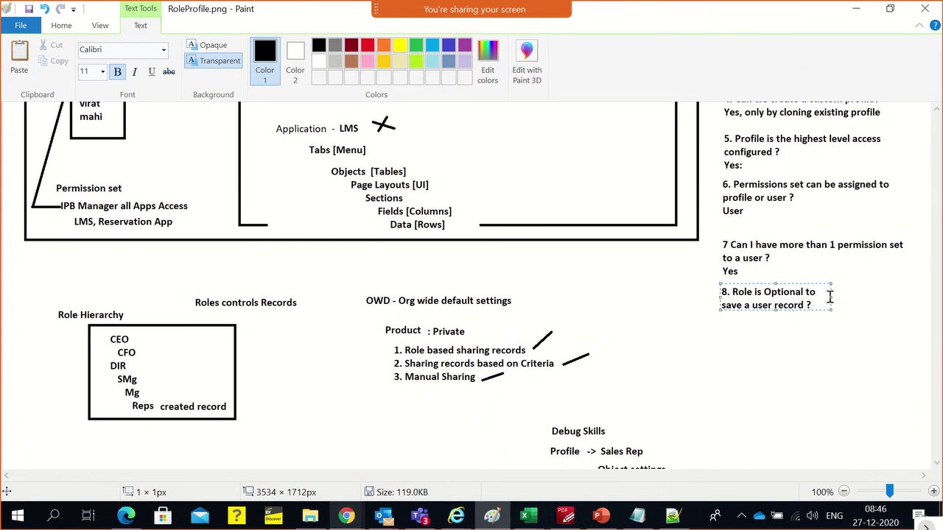
{"action": "left_click_drag", "start_coordinate": [831, 296], "coordinate": [929, 285]}
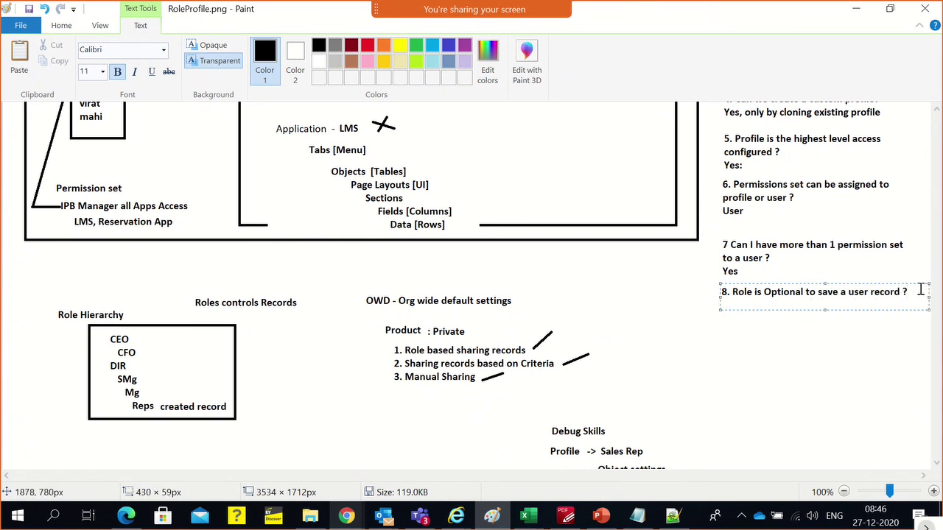
{"action": "left_click", "coordinate": [919, 289]}
{"action": "key", "text": "Return"}
{"action": "type", "text": "Yes"}
Add note '9. Profile is Mandate for user record ?' answered 'Yes', then return to Salesforce
{"action": "key", "text": "Return"}
{"action": "type", "text": "9. Prvid"}
{"action": "key", "text": "BackSpace"}
{"action": "key", "text": "BackSpace"}
{"action": "key", "text": "BackSpace"}
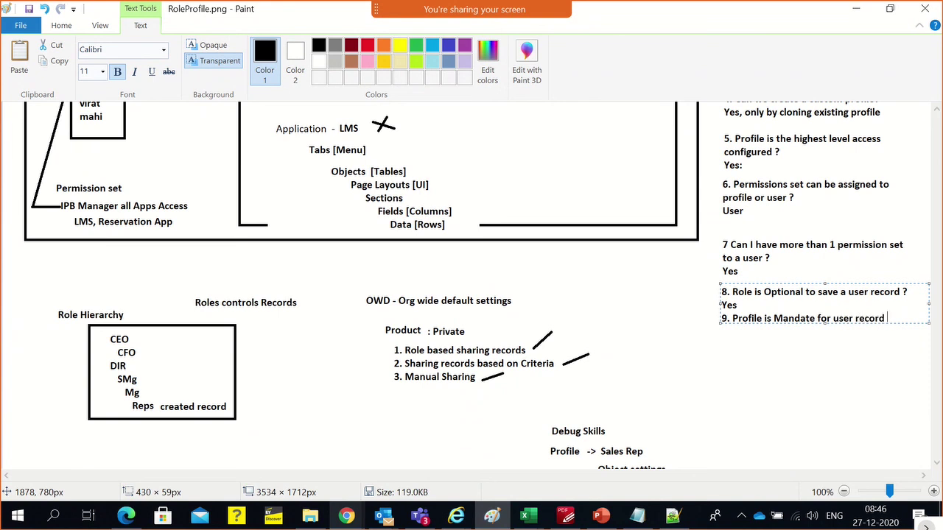
{"action": "key", "text": "Return"}
{"action": "type", "text": "Yes"}
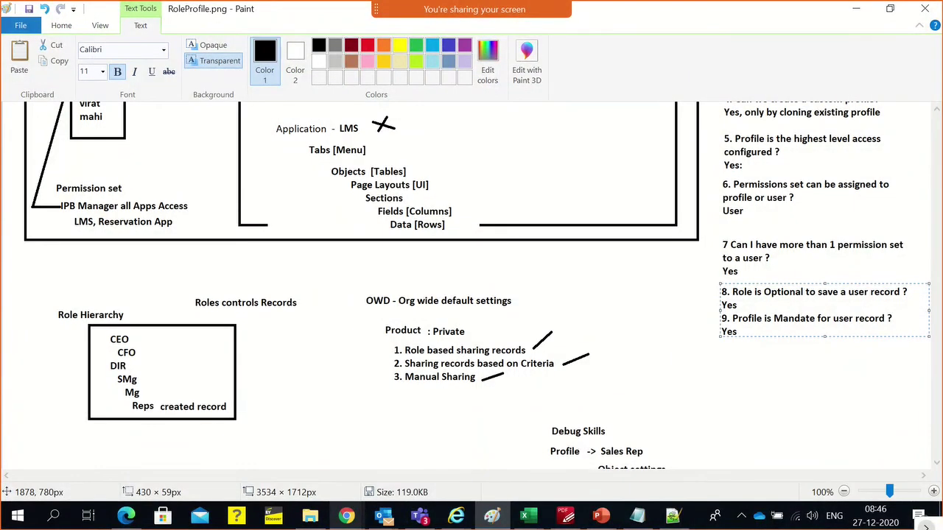
{"action": "left_click", "coordinate": [862, 368]}
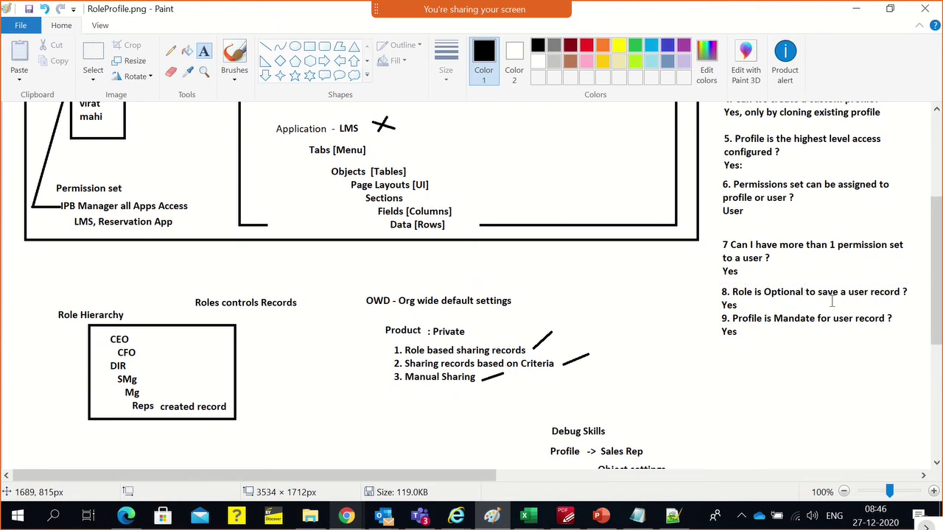
{"action": "key", "text": "alt+Tab"}
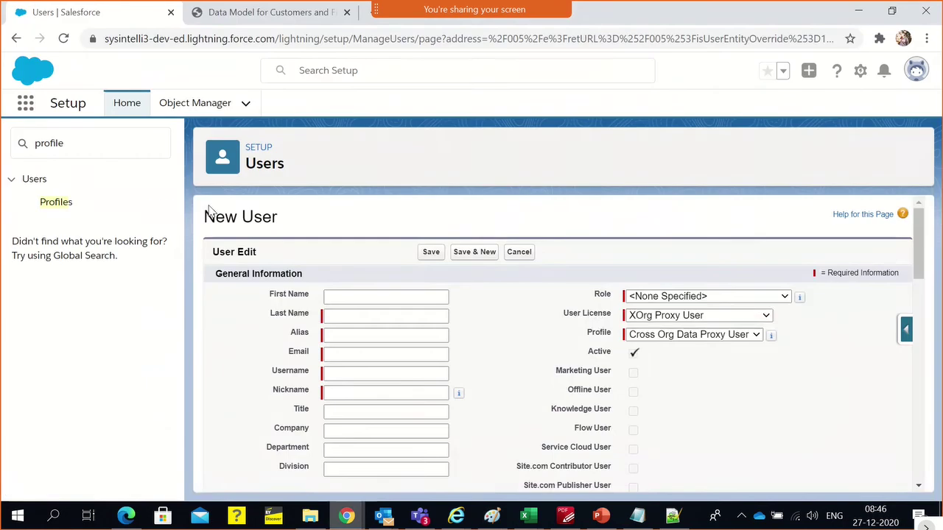
Try the Salesforce licence with the System Administrator profile, then reset Profile to --None--
{"action": "left_click", "coordinate": [670, 296]}
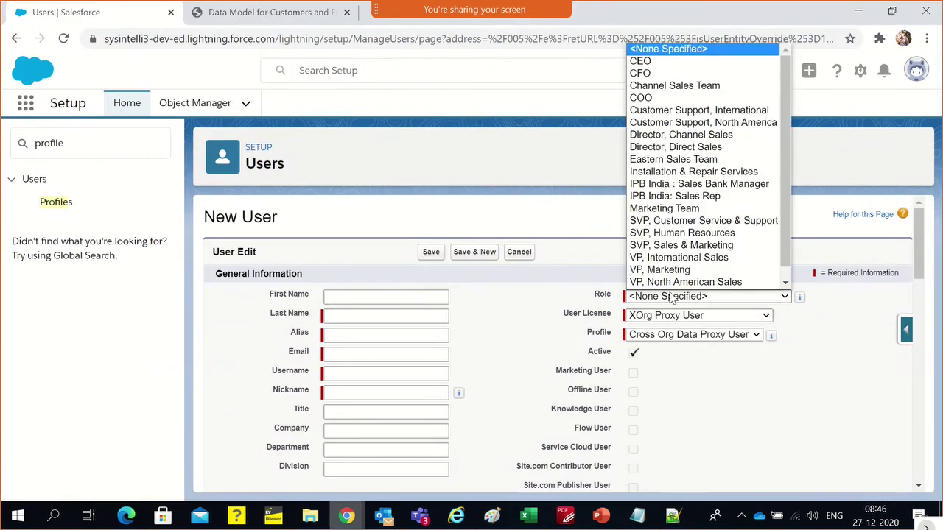
{"action": "left_click", "coordinate": [670, 296]}
{"action": "left_click", "coordinate": [665, 316]}
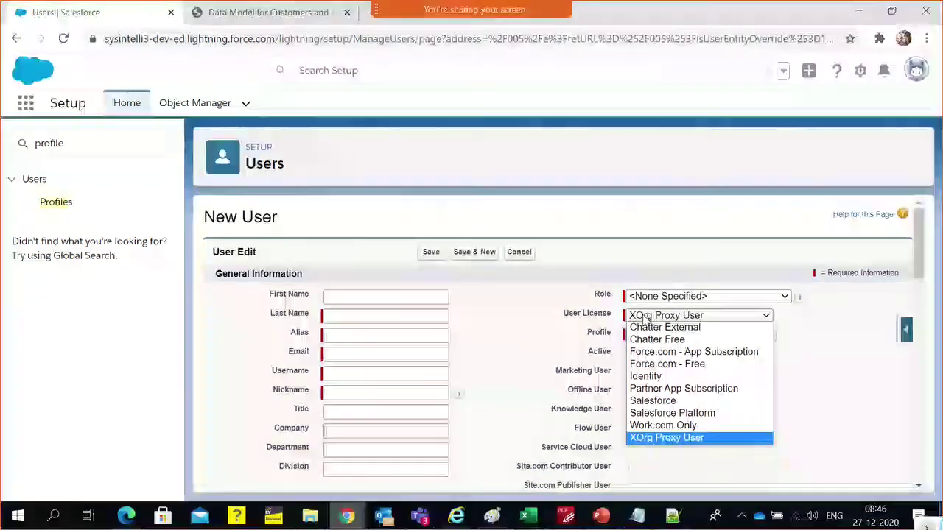
{"action": "left_click", "coordinate": [655, 400]}
{"action": "left_click", "coordinate": [648, 335]}
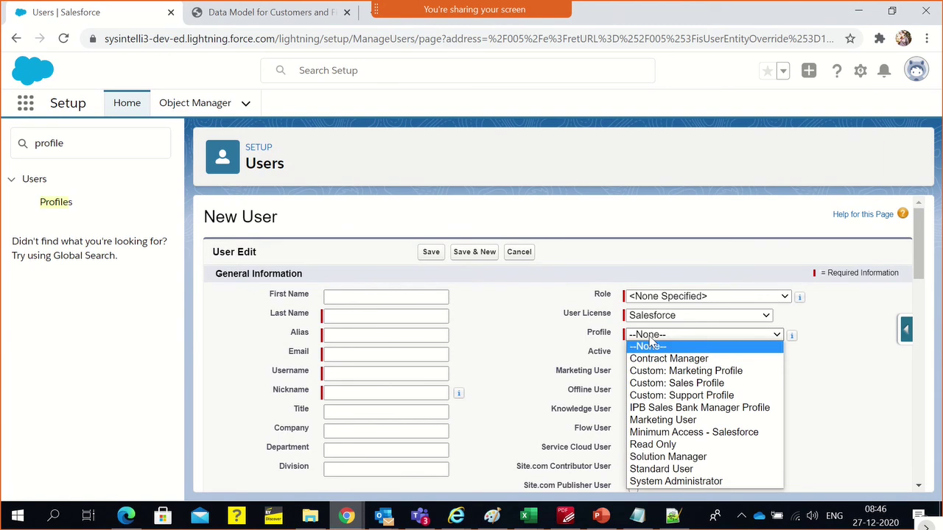
{"action": "left_click", "coordinate": [676, 481]}
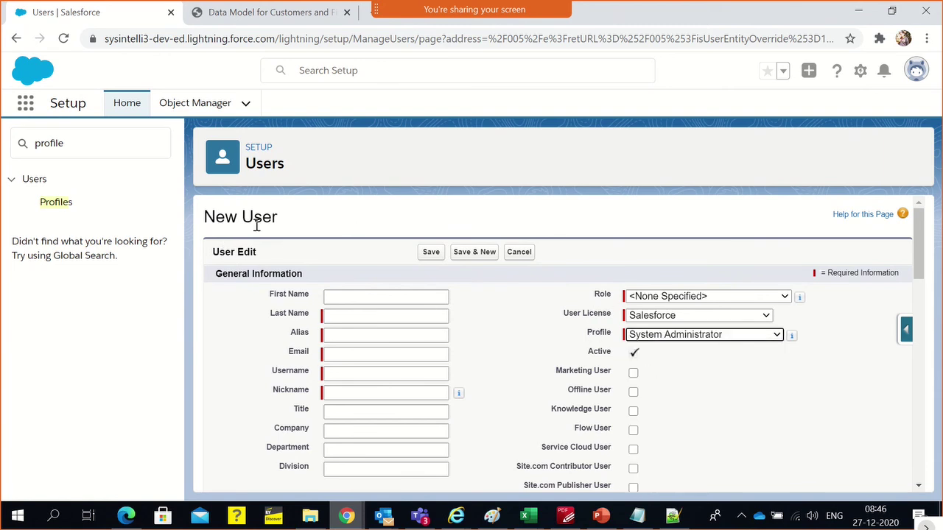
{"action": "left_click", "coordinate": [667, 315]}
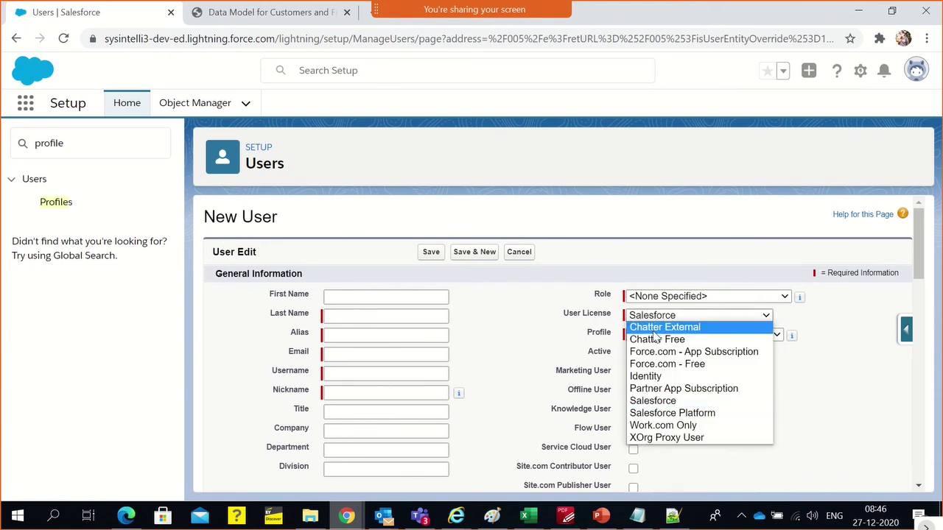
{"action": "key", "text": "Escape"}
{"action": "left_click", "coordinate": [654, 334]}
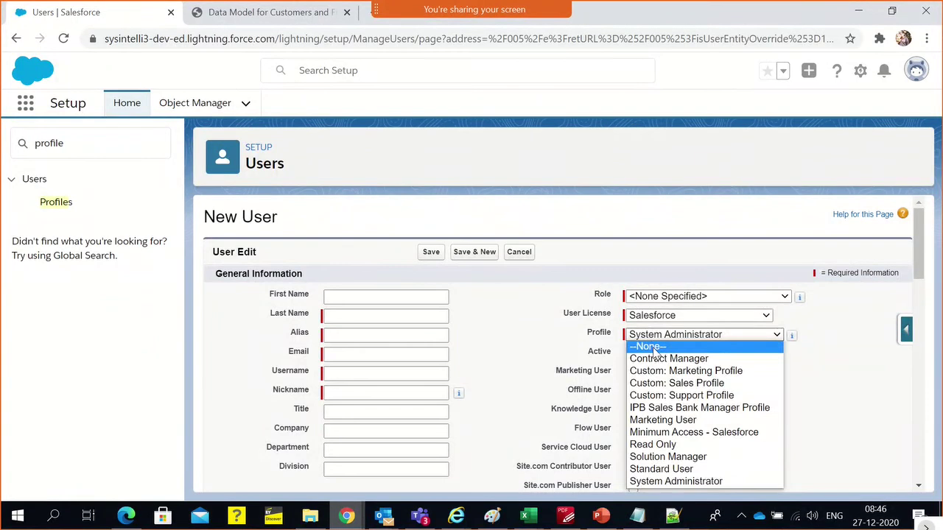
{"action": "left_click", "coordinate": [654, 347]}
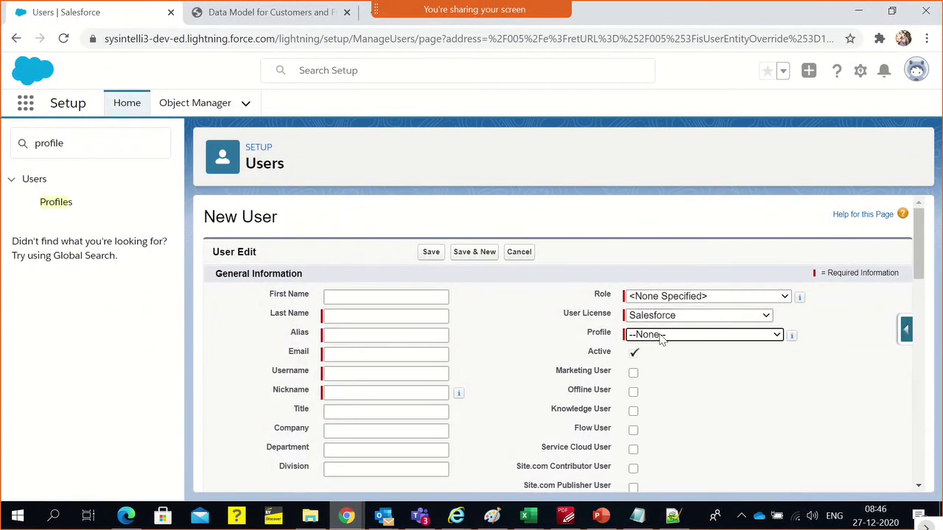
Review the role, licence and profile options, then set User License to Salesforce Platform
{"action": "left_click", "coordinate": [670, 296]}
{"action": "key", "text": "Escape"}
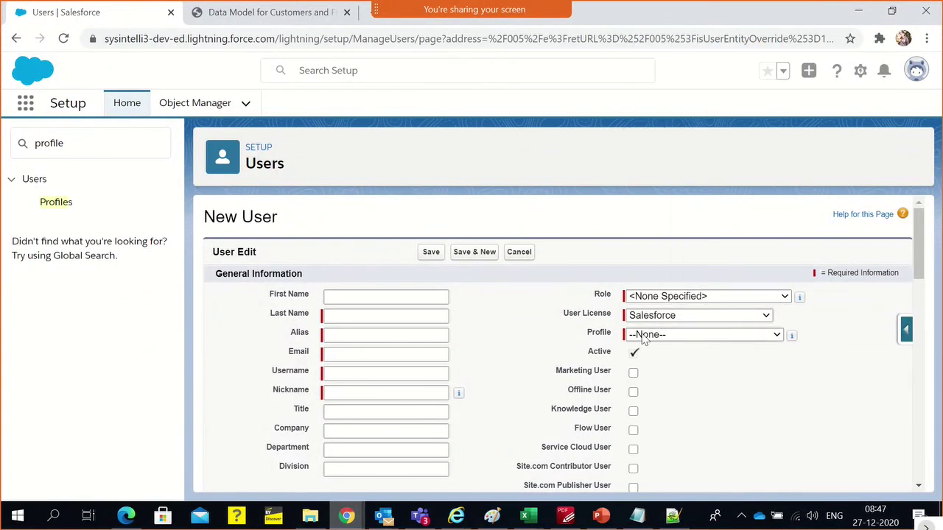
{"action": "left_click", "coordinate": [595, 323]}
{"action": "left_click", "coordinate": [663, 318]}
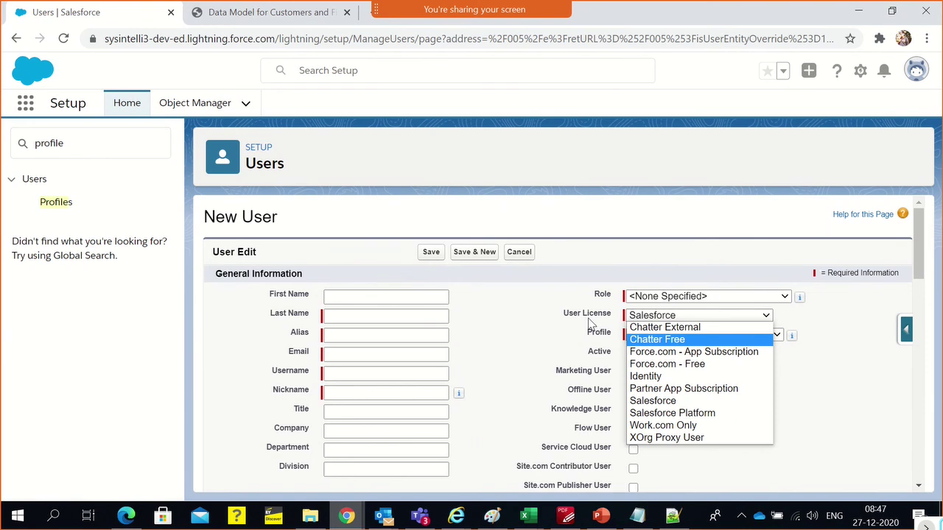
{"action": "left_click", "coordinate": [804, 450]}
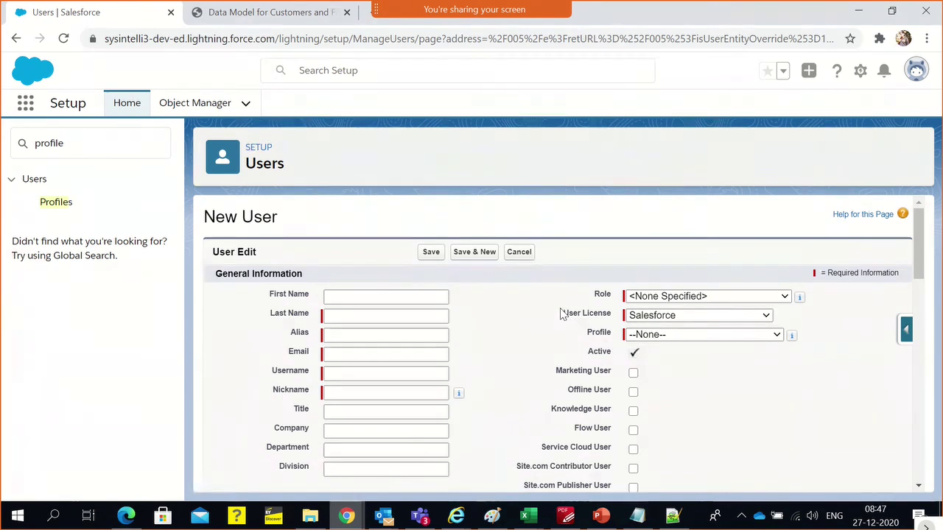
{"action": "left_click", "coordinate": [644, 318]}
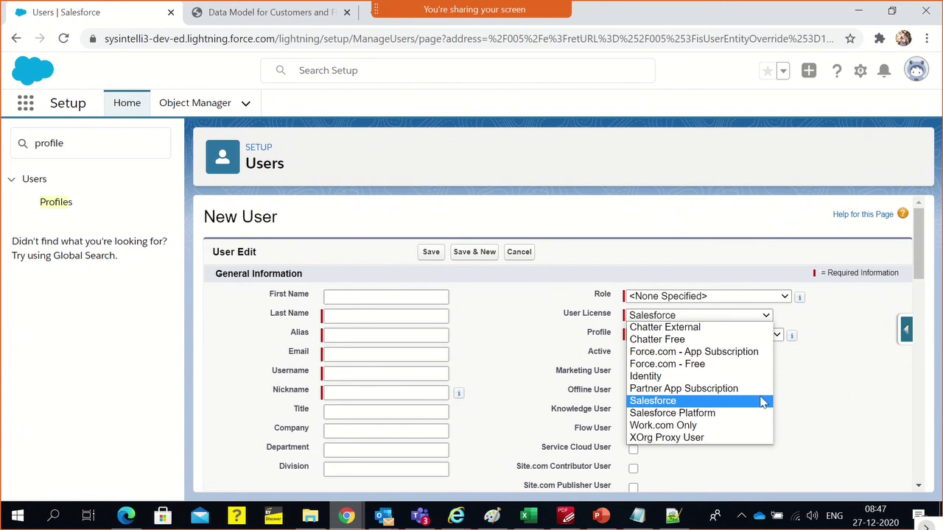
{"action": "left_click", "coordinate": [491, 307]}
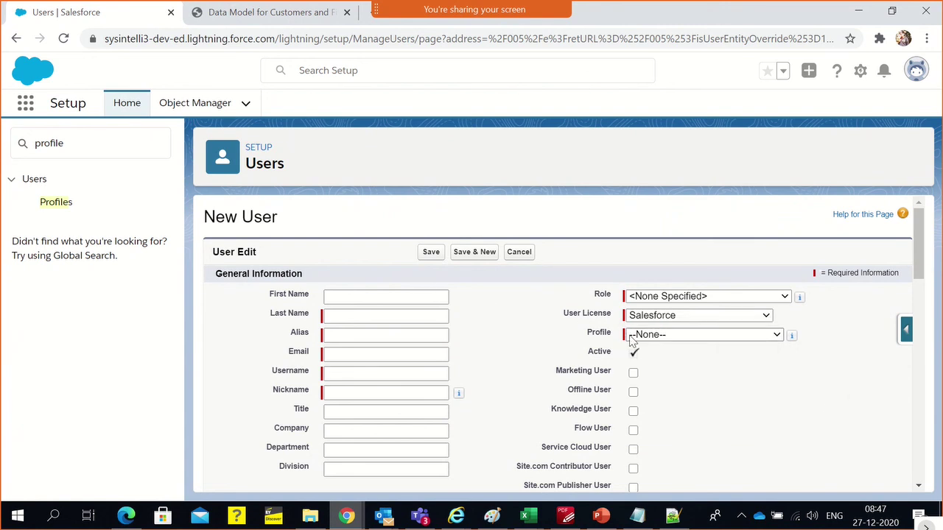
{"action": "left_click", "coordinate": [663, 334]}
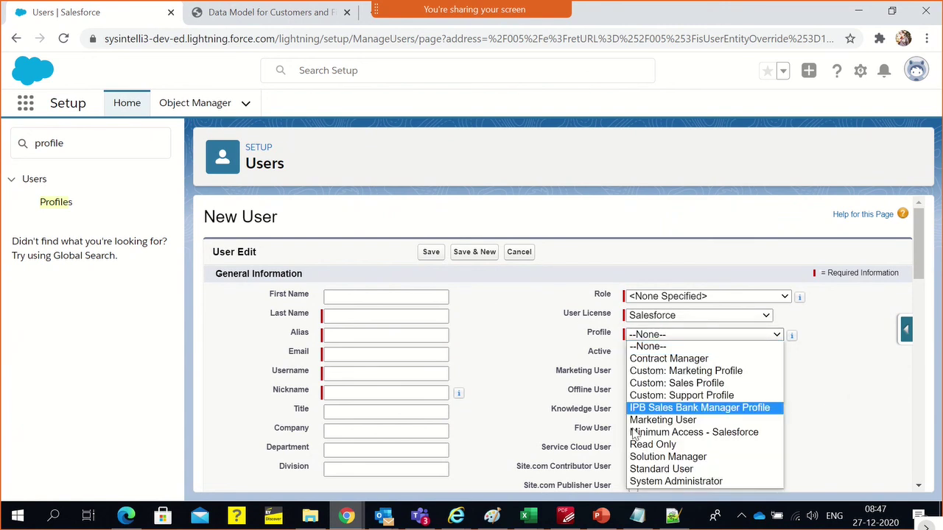
{"action": "left_click", "coordinate": [590, 351]}
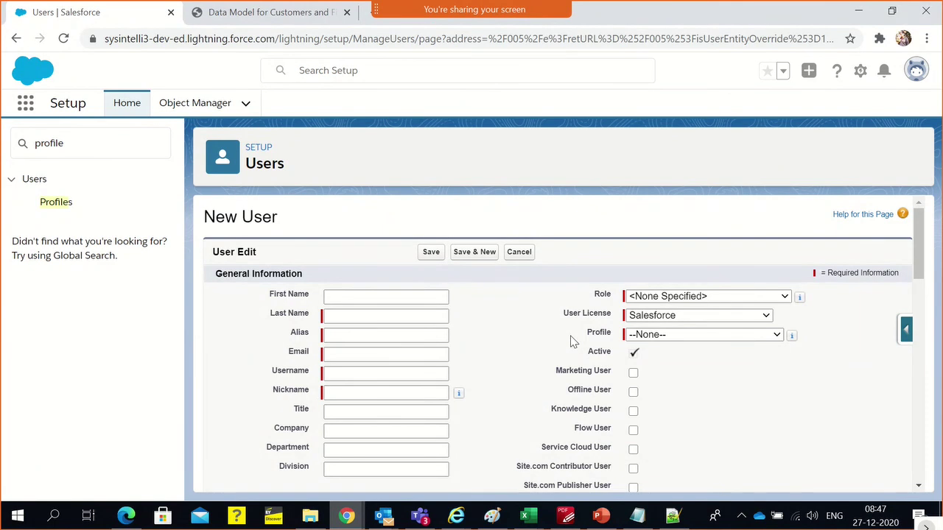
{"action": "double_click", "coordinate": [577, 312]}
{"action": "left_click", "coordinate": [663, 334]}
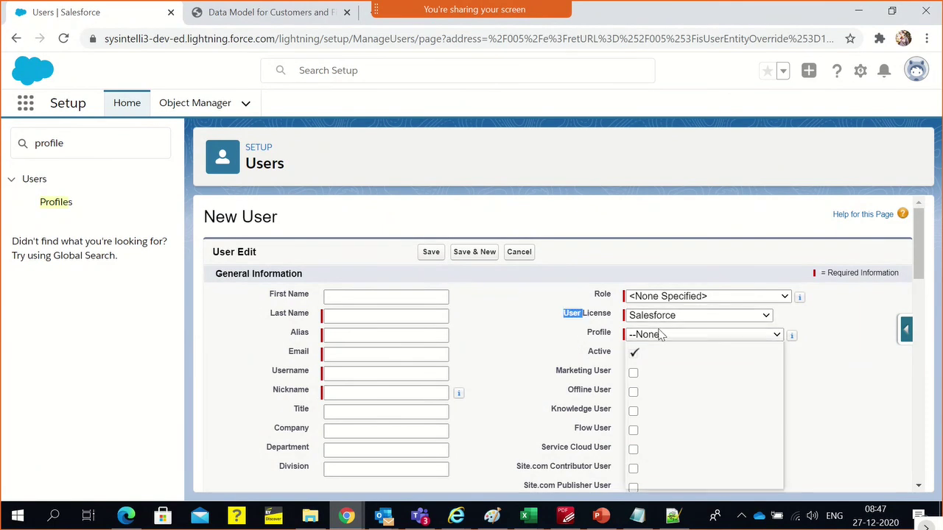
{"action": "left_click", "coordinate": [719, 319]}
{"action": "left_click", "coordinate": [719, 318]}
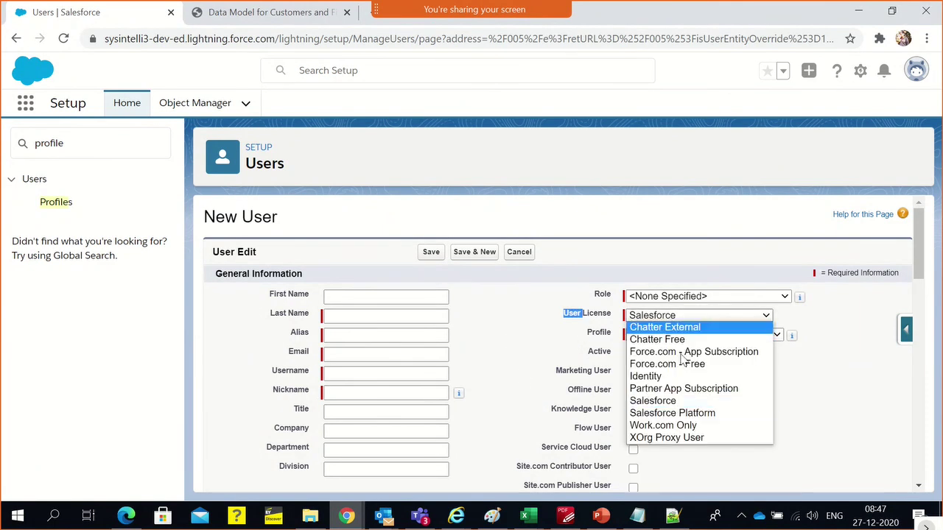
{"action": "left_click", "coordinate": [653, 415]}
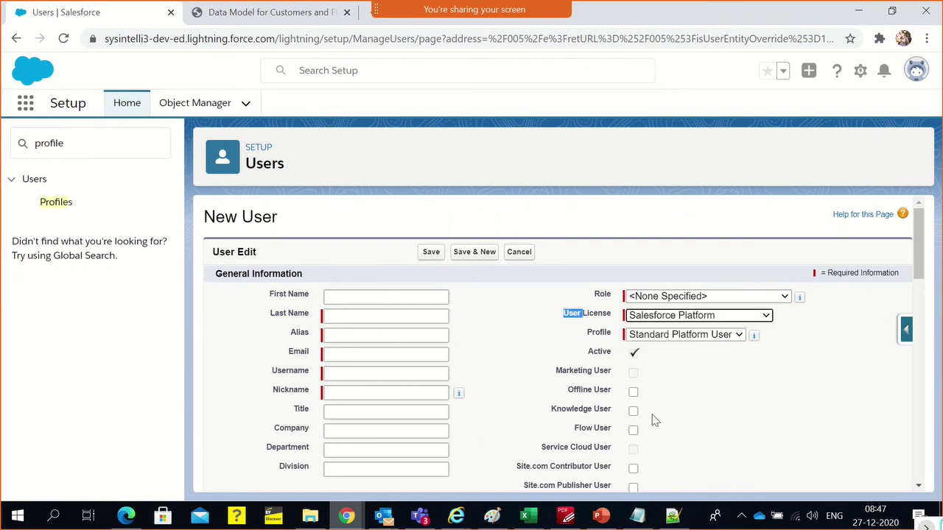
Check the profiles for the Salesforce Platform licence, then switch the licence back to Salesforce
{"action": "left_click", "coordinate": [670, 337]}
{"action": "left_click", "coordinate": [692, 370]}
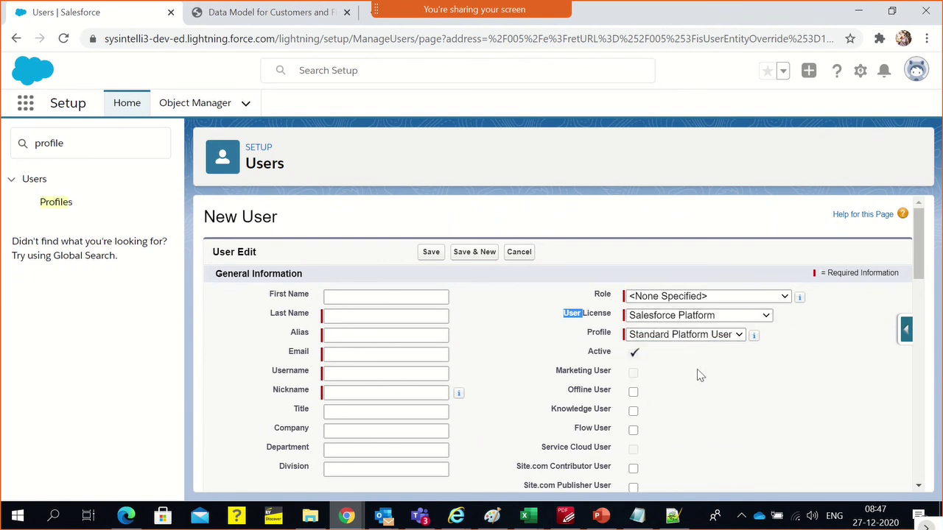
{"action": "left_click", "coordinate": [688, 316]}
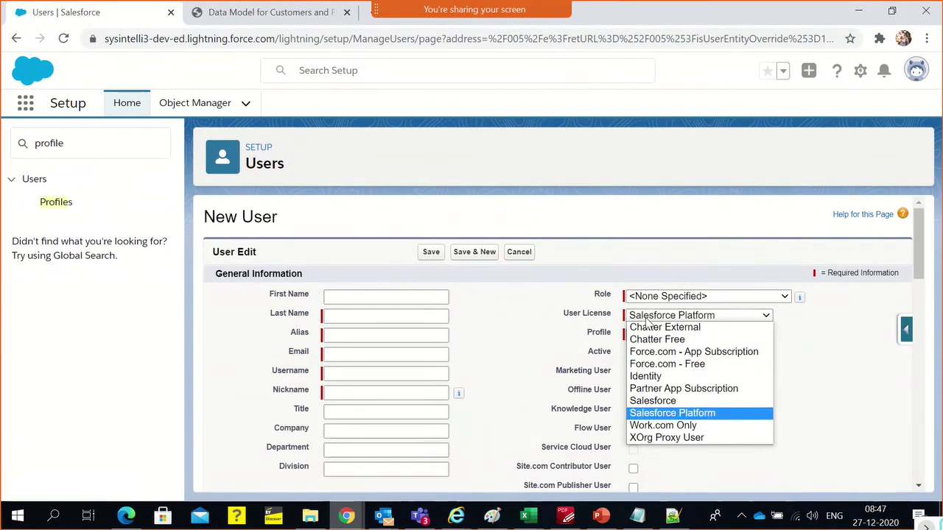
{"action": "left_click", "coordinate": [663, 401]}
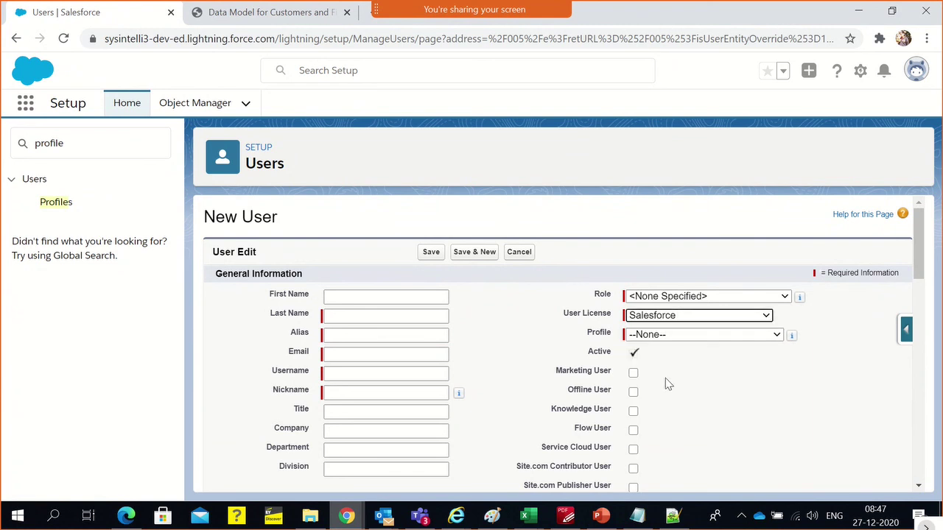
Browse the profiles available for the Salesforce licence without choosing one
{"action": "left_click", "coordinate": [678, 340]}
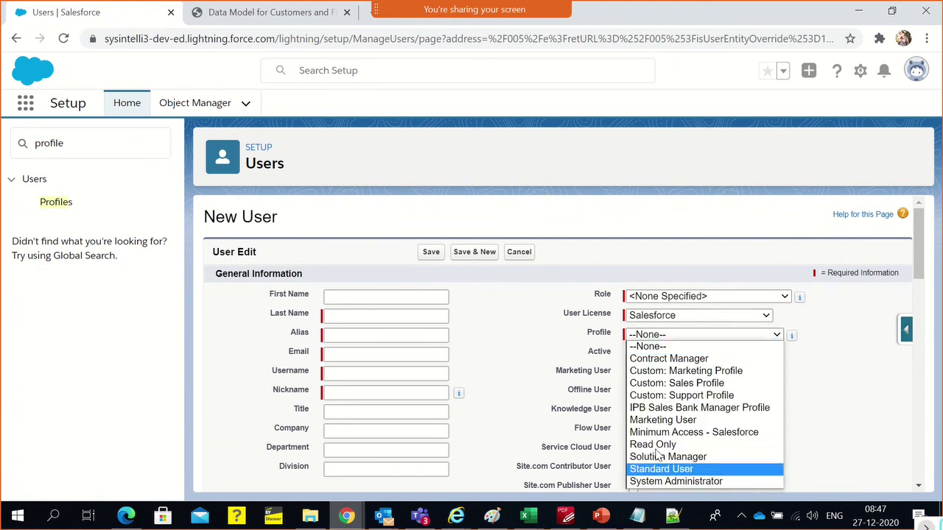
{"action": "left_click", "coordinate": [824, 403]}
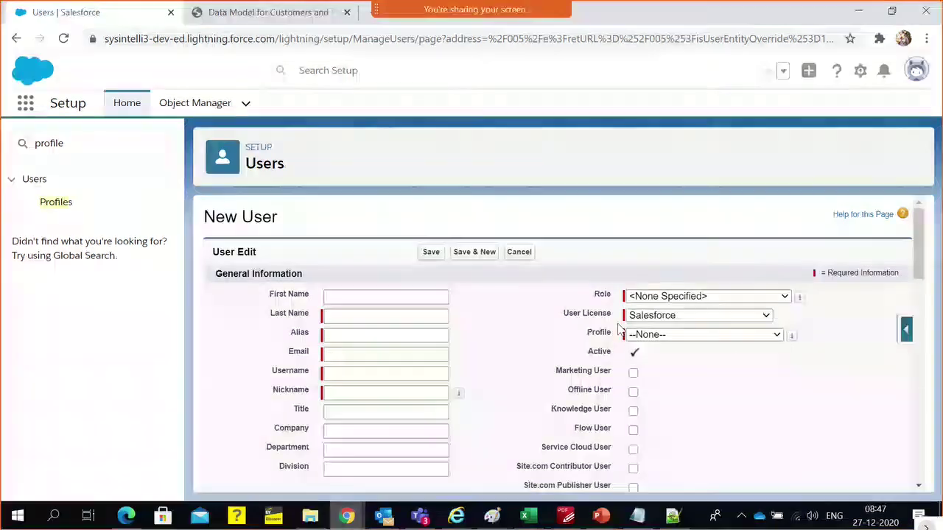
{"action": "left_click", "coordinate": [651, 335]}
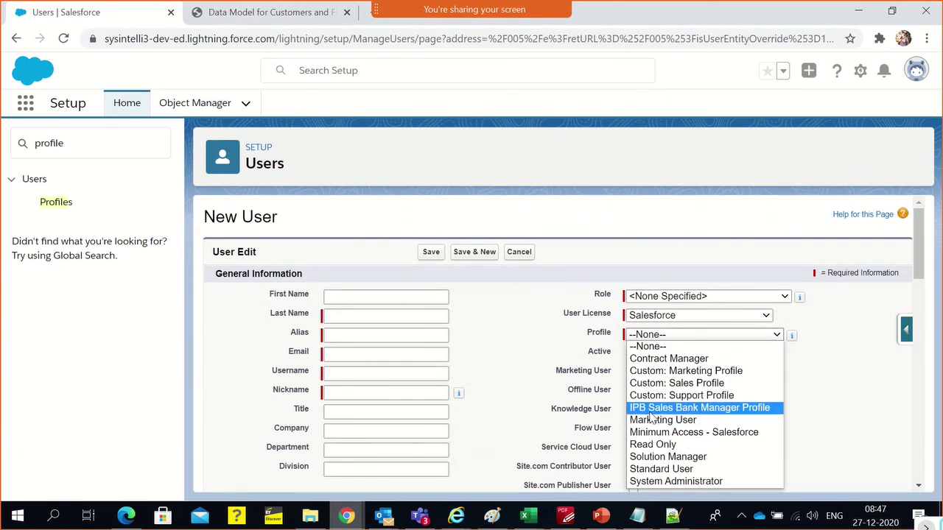
{"action": "left_click", "coordinate": [643, 321]}
{"action": "left_click", "coordinate": [579, 316]}
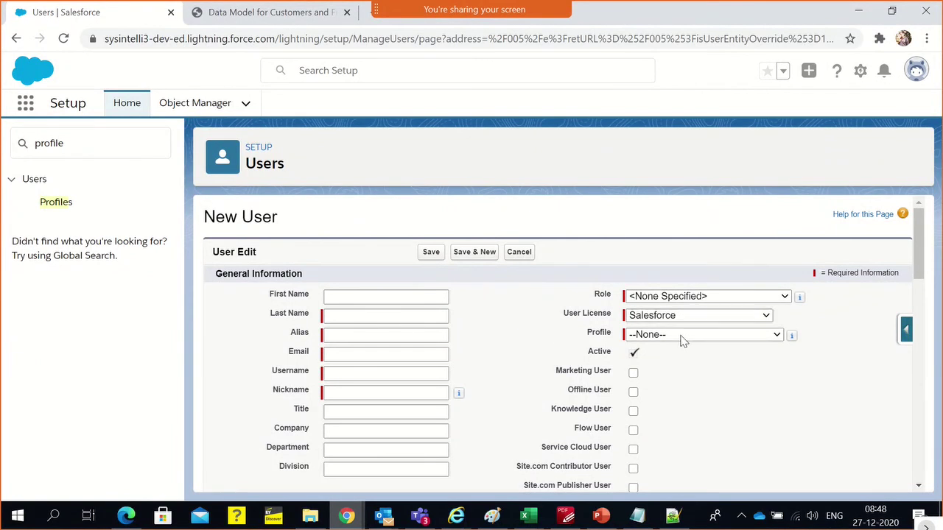
{"action": "left_click", "coordinate": [681, 337]}
{"action": "left_click", "coordinate": [435, 179]}
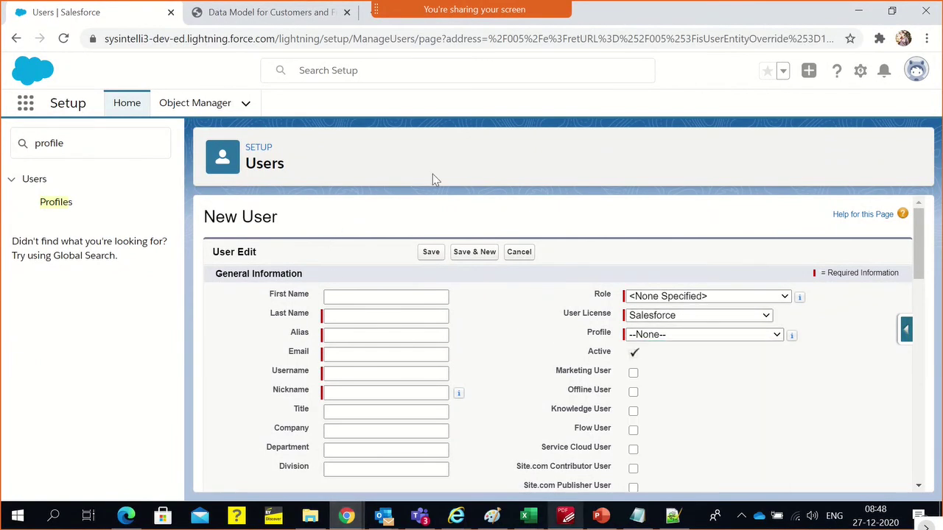
{"action": "left_click", "coordinate": [685, 335]}
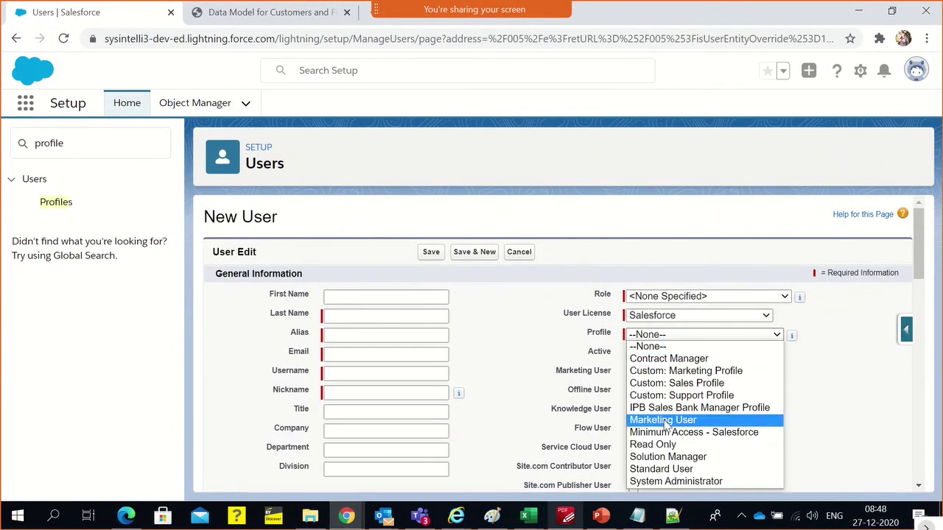
{"action": "left_click", "coordinate": [503, 305]}
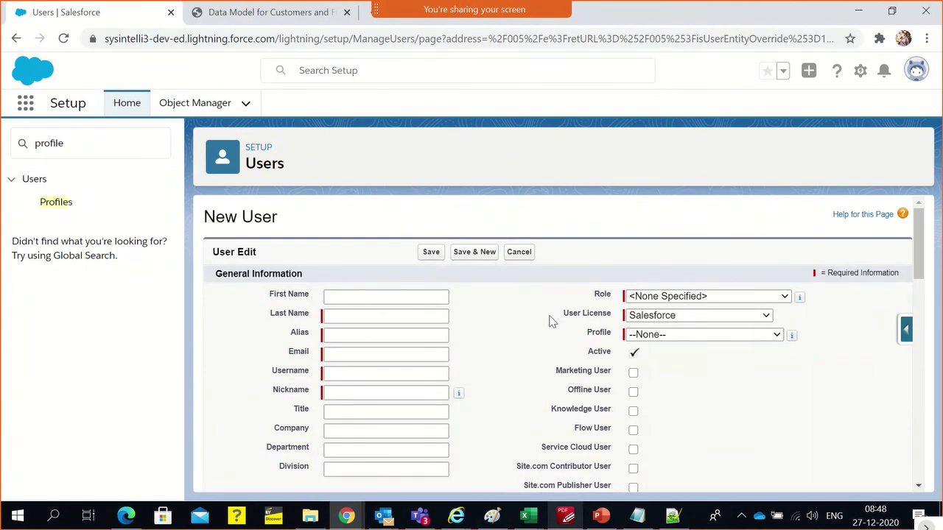
Keep the licence as Salesforce and set the profile to Solution Manager
{"action": "left_click", "coordinate": [631, 317]}
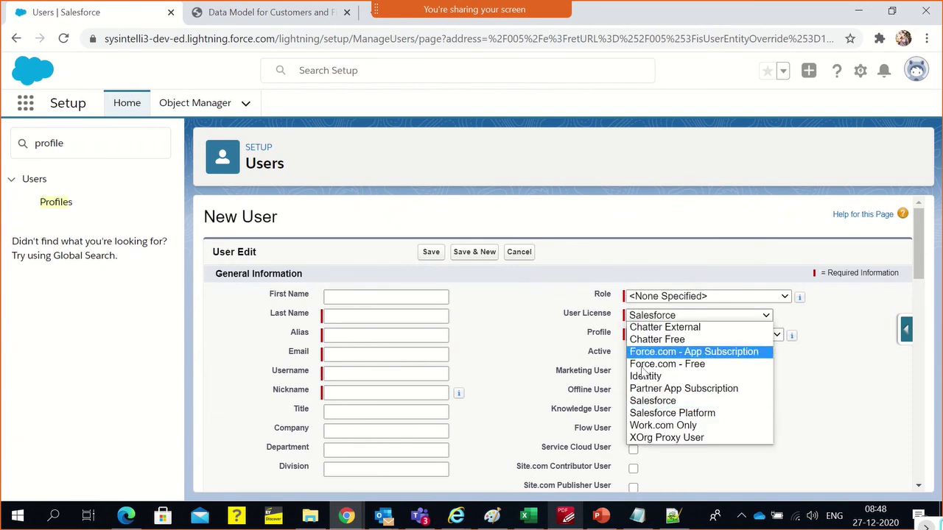
{"action": "left_click", "coordinate": [634, 402]}
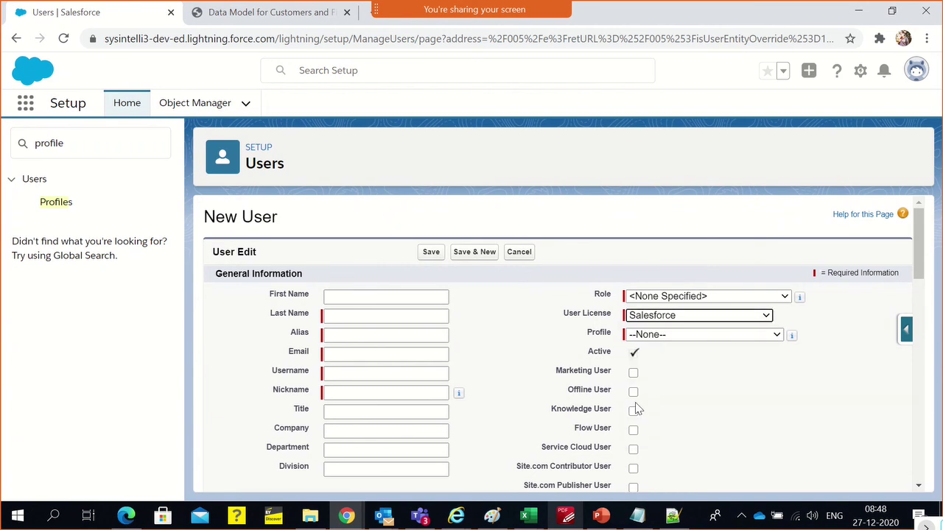
{"action": "left_click", "coordinate": [634, 335]}
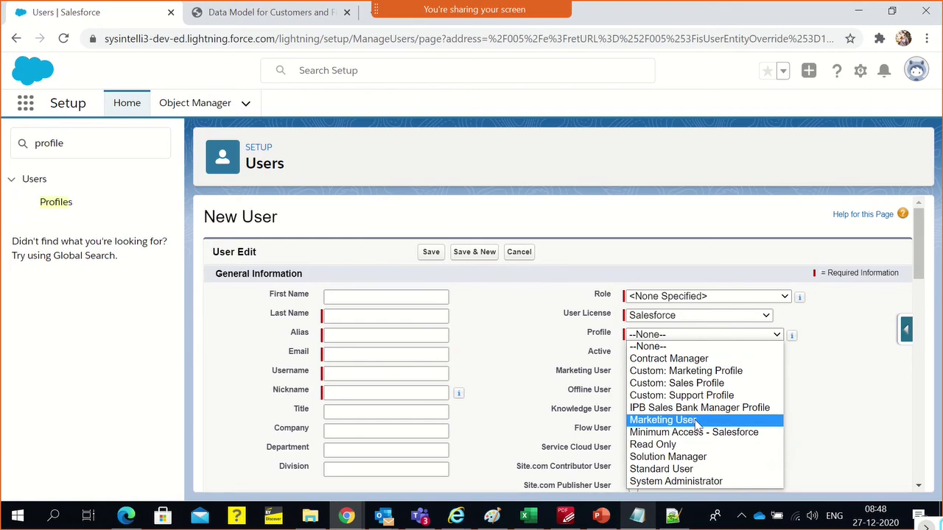
{"action": "left_click", "coordinate": [538, 358]}
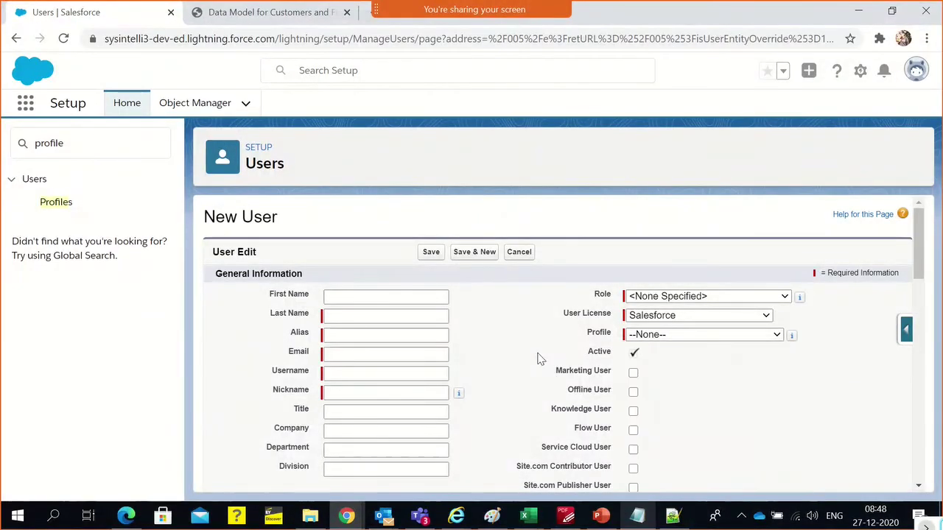
{"action": "left_click", "coordinate": [653, 337]}
{"action": "left_click", "coordinate": [635, 462]}
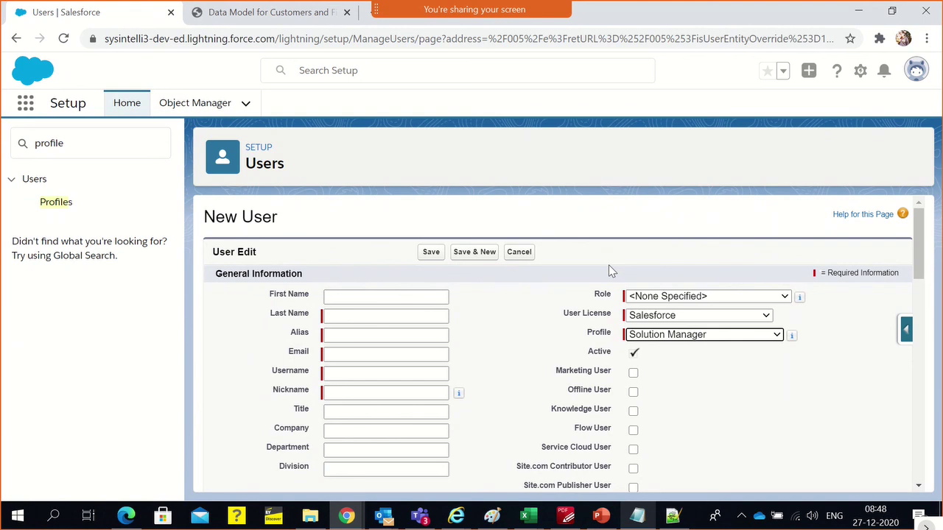
Choose the System Administrator profile and enter first name IPB and last name Dev Bank Manager
{"action": "left_click", "coordinate": [771, 335]}
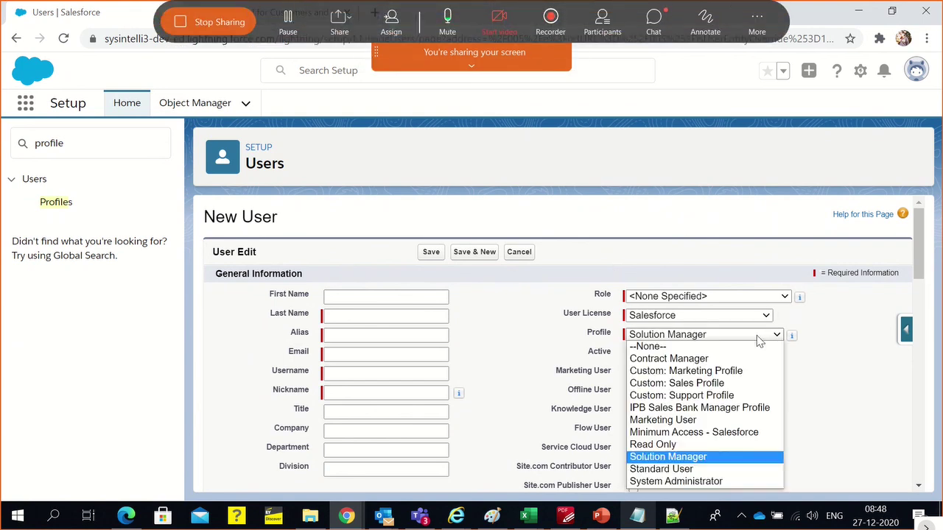
{"action": "left_click", "coordinate": [665, 482]}
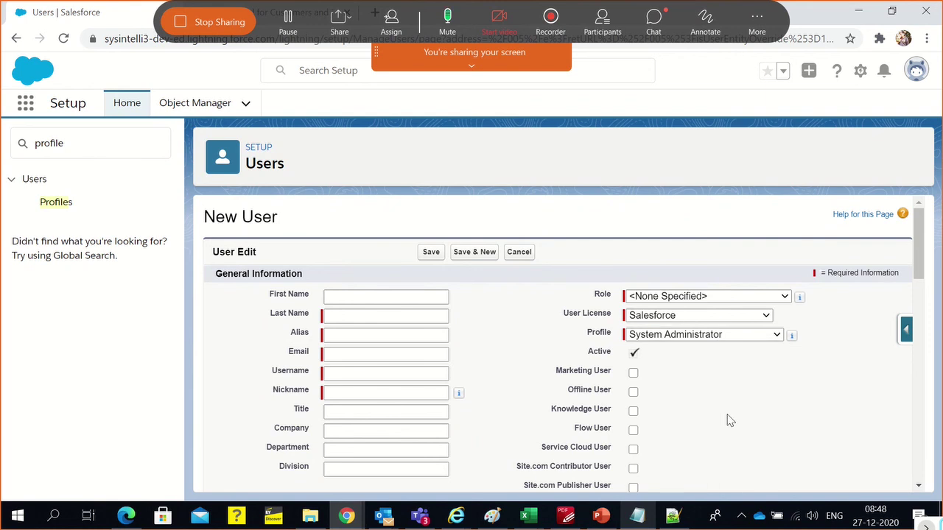
{"action": "left_click", "coordinate": [361, 299]}
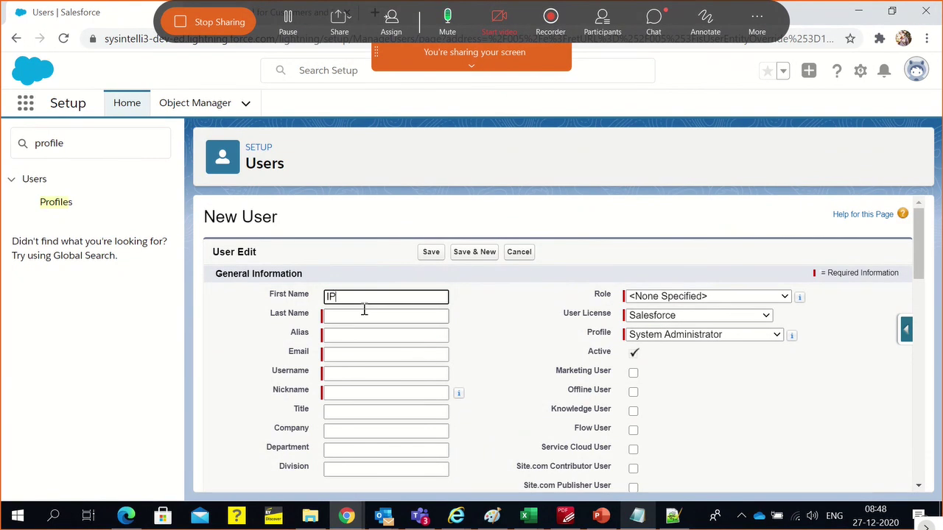
{"action": "left_click", "coordinate": [364, 312]}
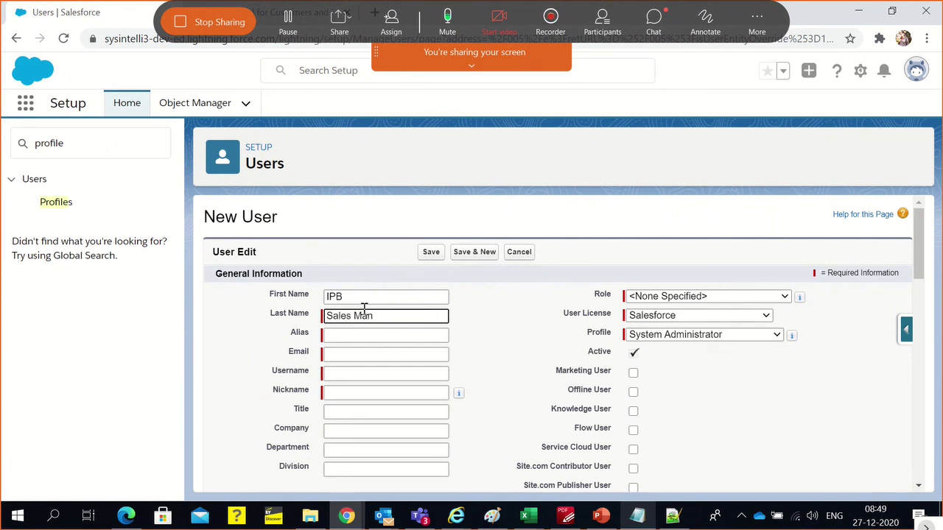
{"action": "key", "text": "BackSpace"}
{"action": "key", "text": "BackSpace"}
{"action": "key", "text": "BackSpace"}
{"action": "key", "text": "BackSpace"}
{"action": "key", "text": "BackSpace"}
{"action": "key", "text": "BackSpace"}
{"action": "key", "text": "BackSpace"}
{"action": "key", "text": "BackSpace"}
{"action": "type", "text": "DE"}
{"action": "key", "text": "BackSpace"}
{"action": "left_click", "coordinate": [334, 352]}
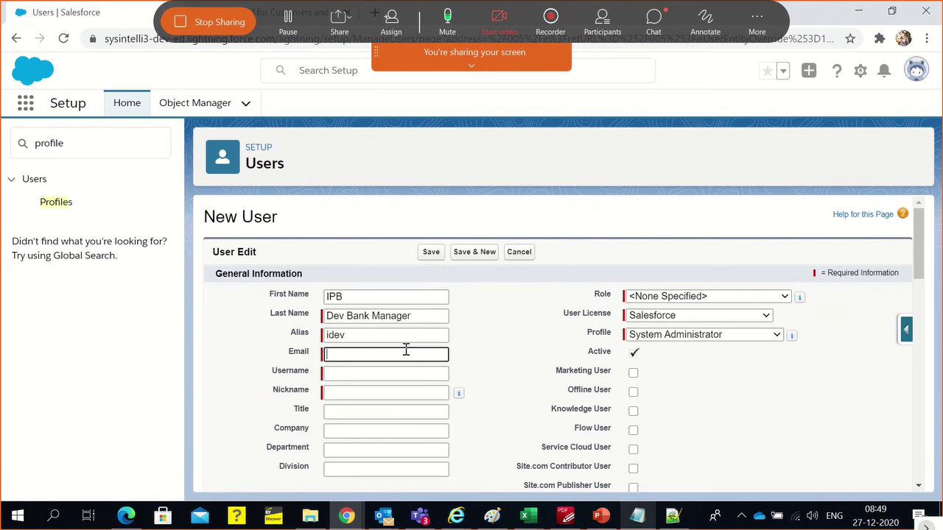
Copy the email address on line 31 of the Notepad++ notes and return to Chrome
{"action": "left_click", "coordinate": [492, 515]}
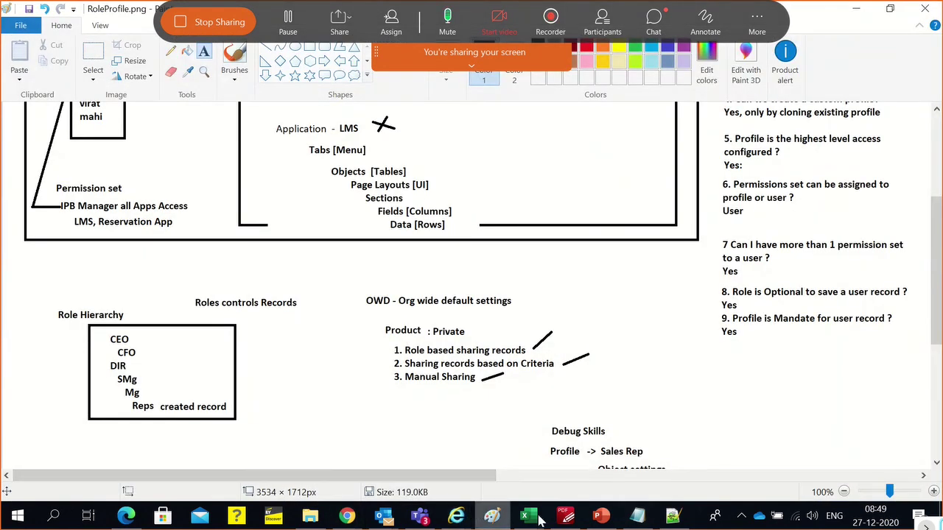
{"action": "left_click", "coordinate": [672, 515]}
{"action": "left_click", "coordinate": [360, 345]}
{"action": "scroll", "coordinate": [361, 344], "scroll_direction": "up", "scroll_amount": 5}
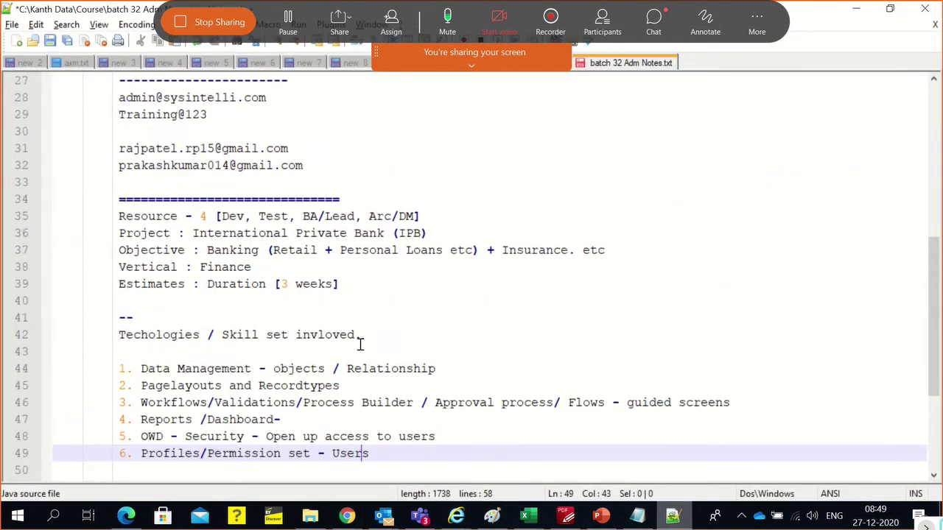
{"action": "left_click", "coordinate": [259, 301]}
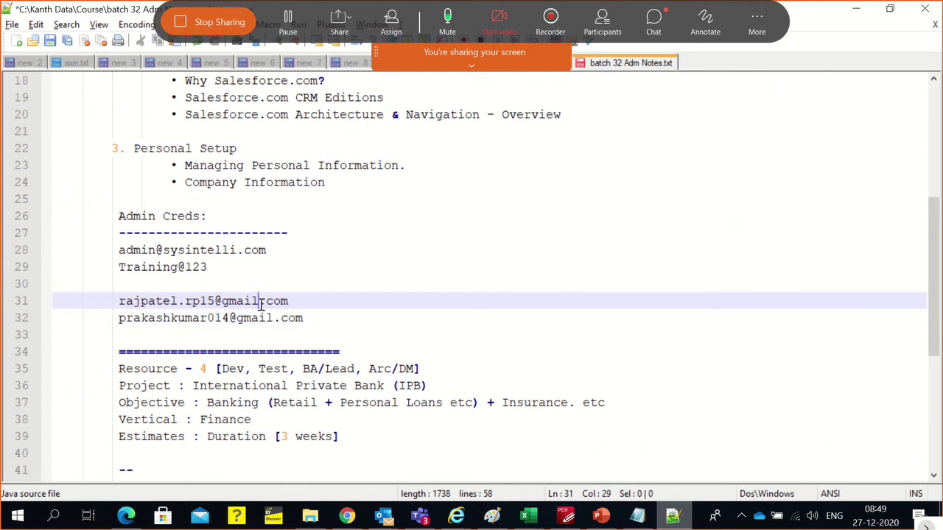
{"action": "left_click_drag", "start_coordinate": [294, 312], "coordinate": [120, 309]}
{"action": "key", "text": "ctrl+c"}
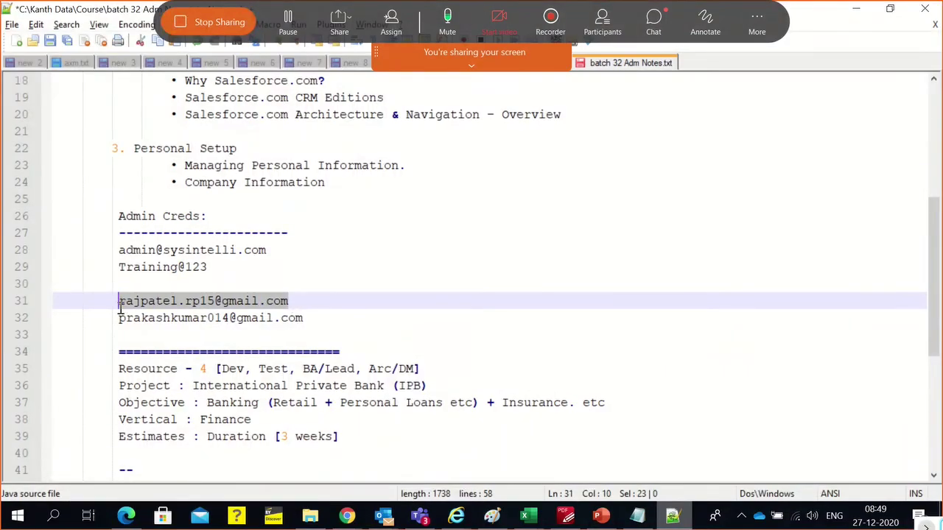
{"action": "key", "text": "alt+Tab"}
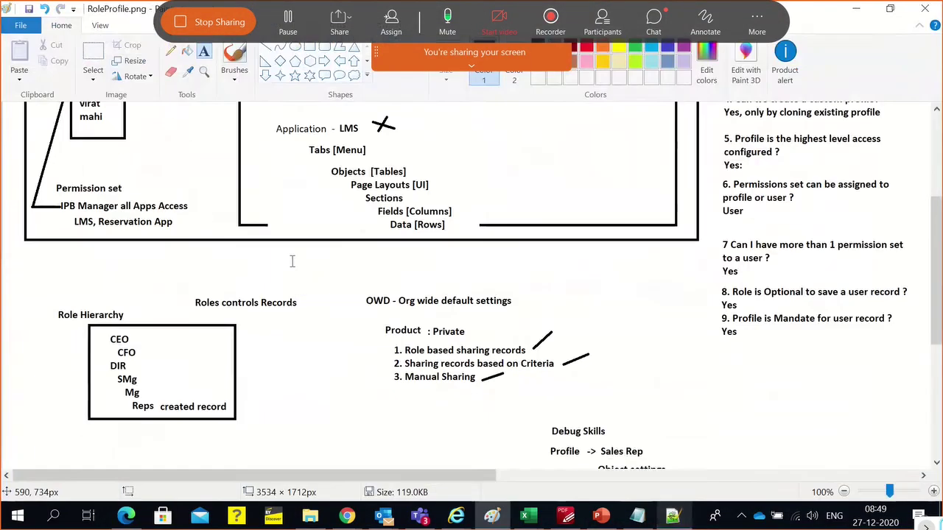
{"action": "key", "text": "alt+Tab"}
{"action": "key", "text": "alt+Tab"}
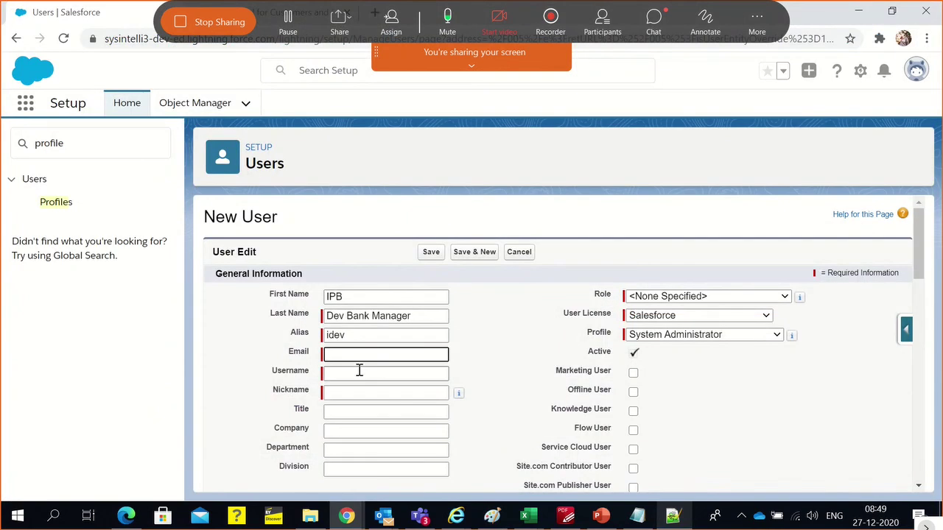
Paste the copied email and change the auto-filled username's gmail domain to ipb
{"action": "key", "text": "ctrl+v"}
{"action": "left_click", "coordinate": [358, 372]}
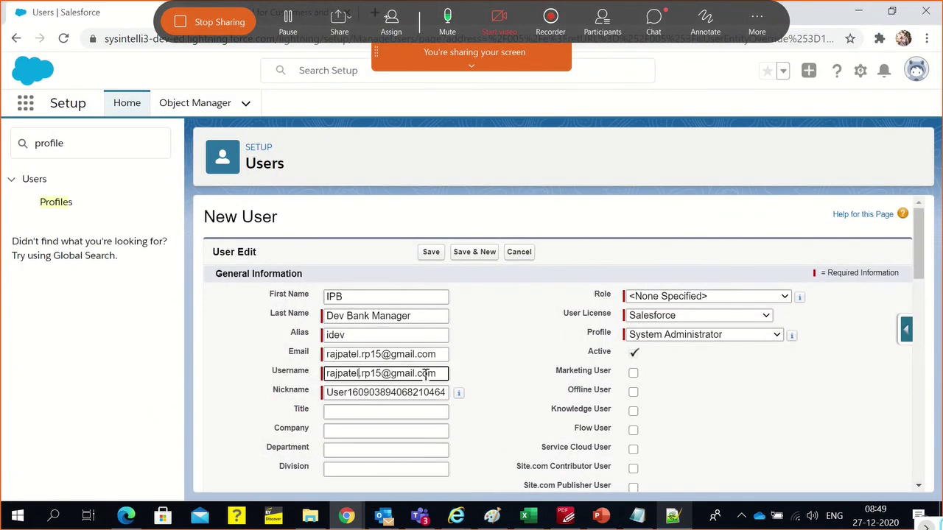
{"action": "double_click", "coordinate": [356, 374]}
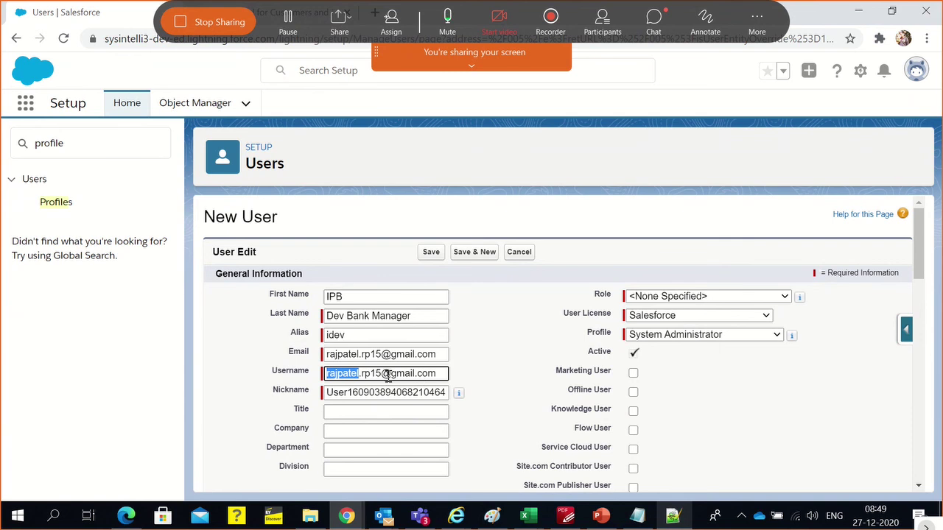
{"action": "left_click", "coordinate": [438, 375], "text": "shift"}
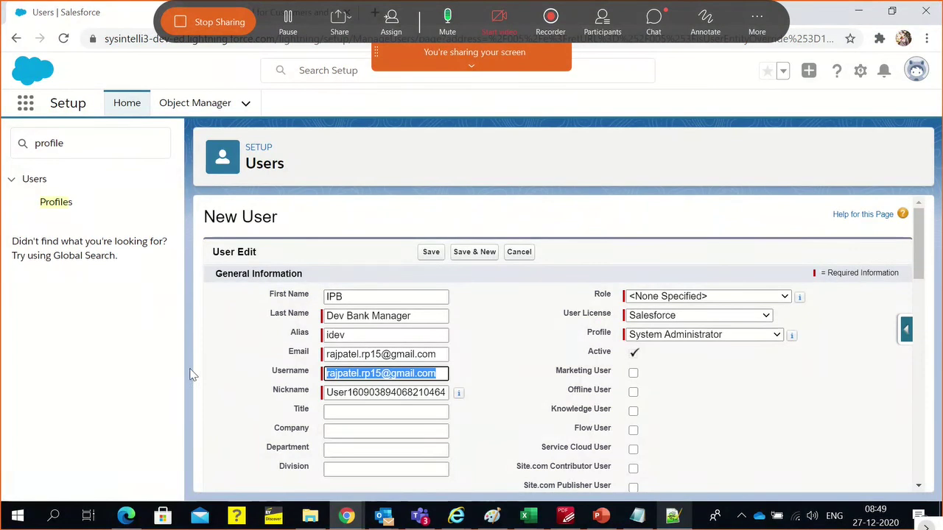
{"action": "double_click", "coordinate": [399, 374]}
{"action": "mouse_move", "coordinate": [457, 394]}
{"action": "type", "text": "ip"}
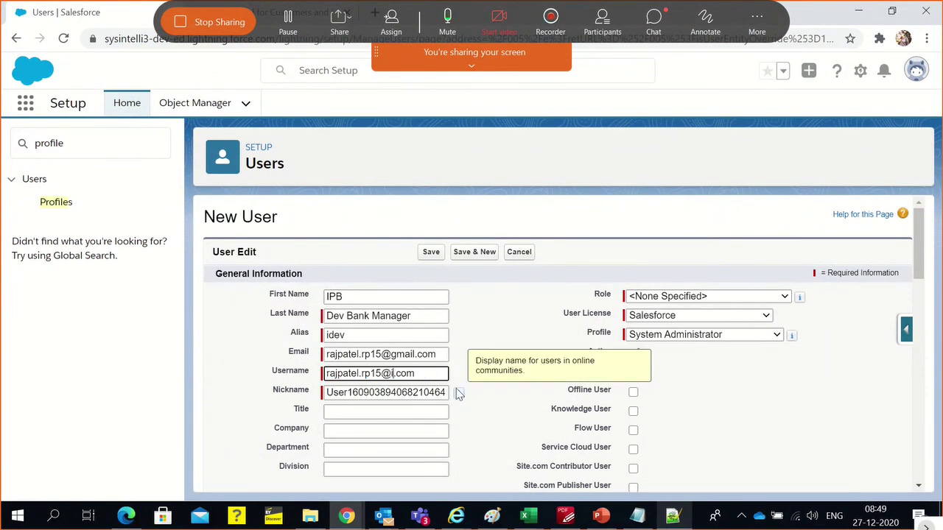
{"action": "type", "text": "b"}
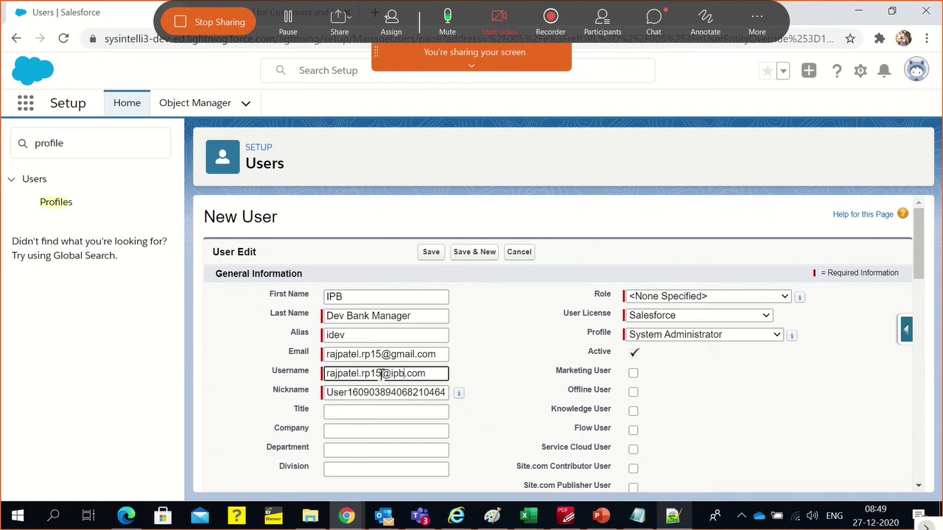
Replace the username's name part with devmanager, then delete the leading 'dev'
{"action": "left_click_drag", "start_coordinate": [381, 373], "coordinate": [312, 377]}
{"action": "key", "text": "BackSpace"}
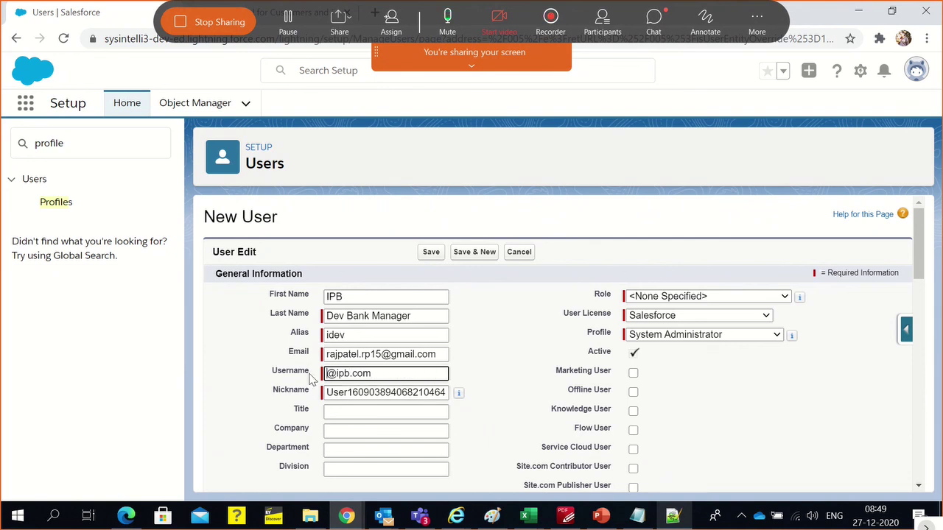
{"action": "type", "text": "dev"}
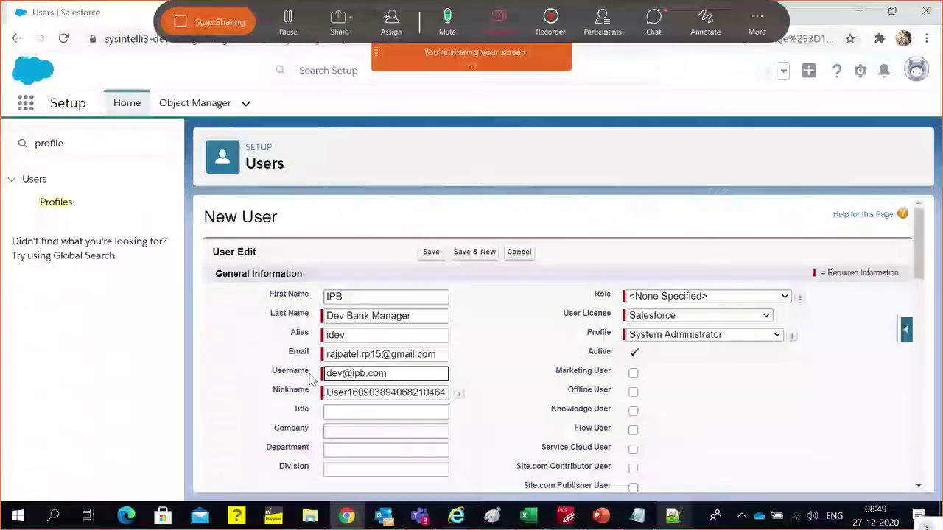
{"action": "type", "text": "mana"}
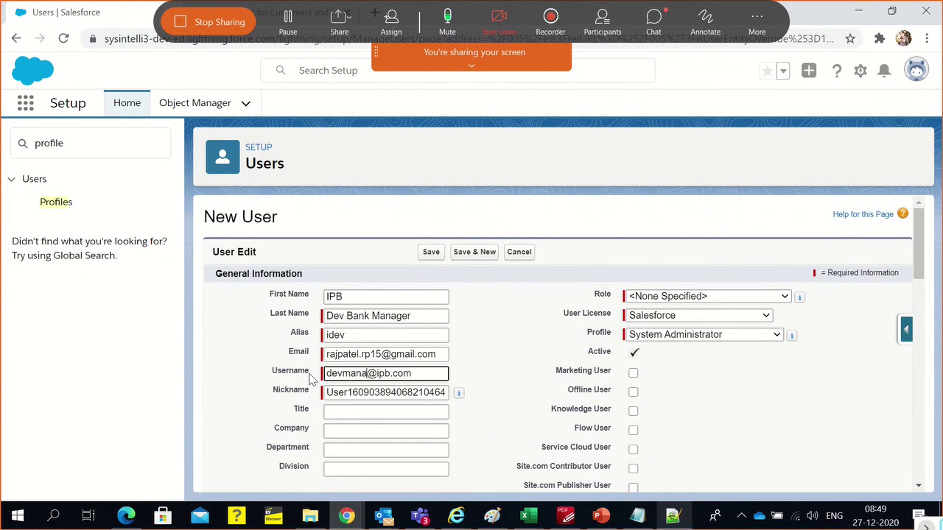
{"action": "type", "text": "ger"}
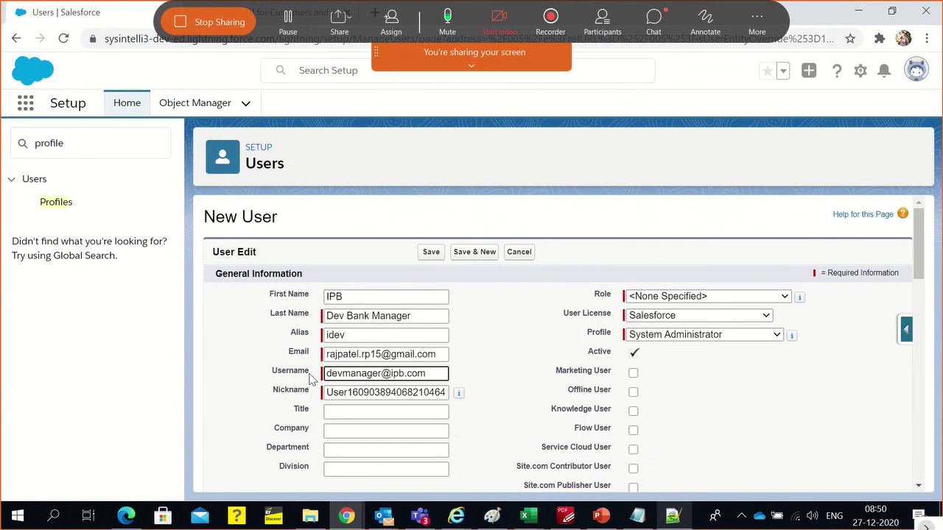
{"action": "left_click", "coordinate": [517, 372]}
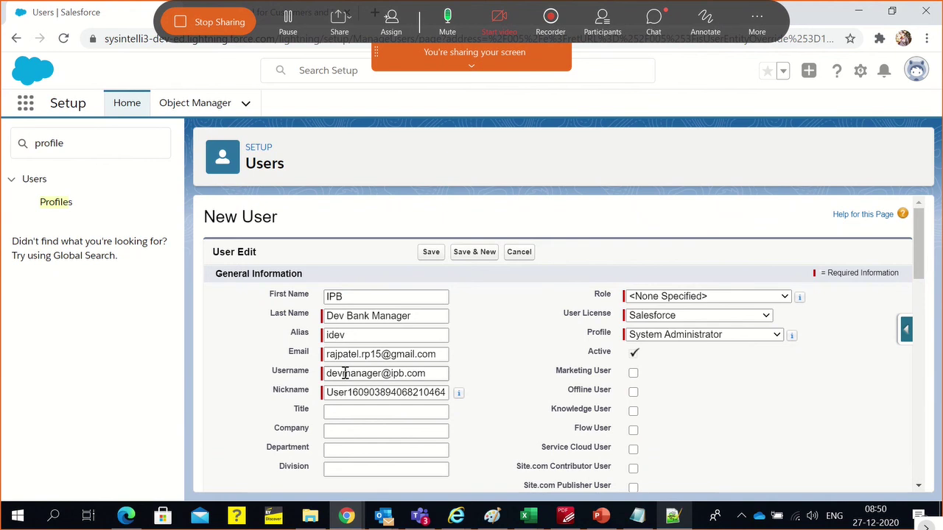
{"action": "left_click_drag", "start_coordinate": [345, 373], "coordinate": [304, 375]}
{"action": "key", "text": "BackSpace"}
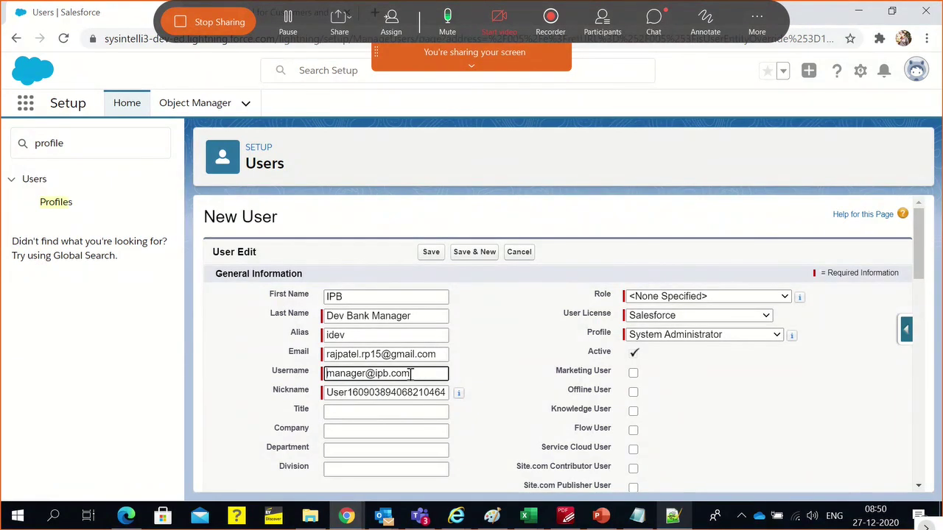
{"action": "triple_click", "coordinate": [413, 373]}
{"action": "scroll", "coordinate": [521, 344], "scroll_direction": "down", "scroll_amount": 1}
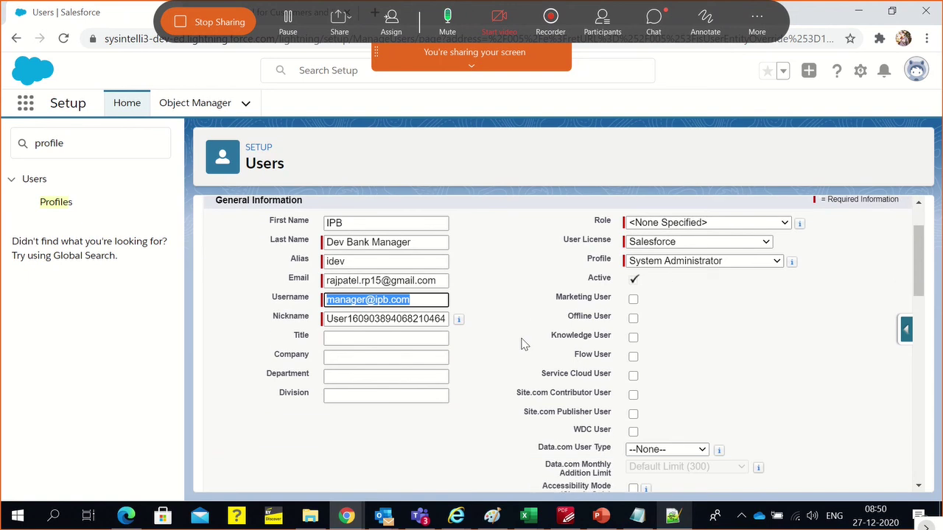
Set Profile to --None-- and try Save & New to show the profile-required error
{"action": "left_click", "coordinate": [702, 267]}
{"action": "left_click", "coordinate": [641, 271]}
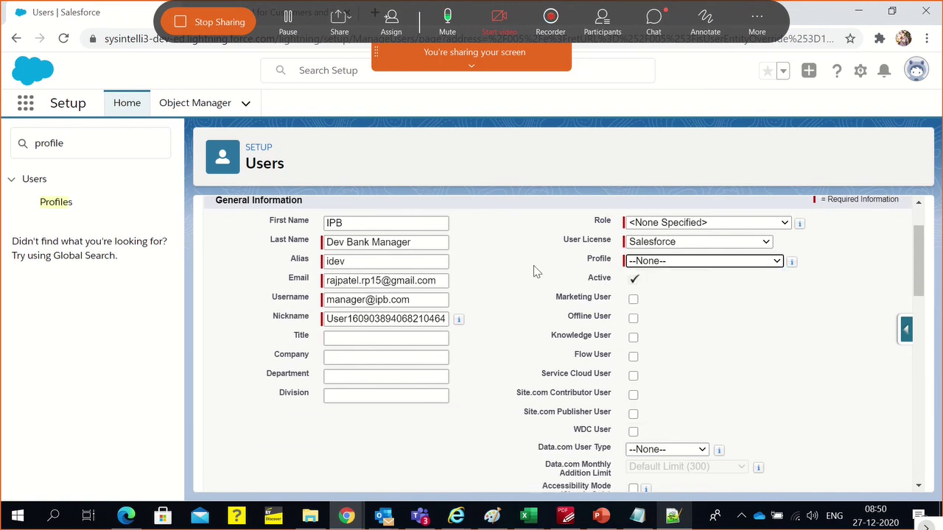
{"action": "scroll", "coordinate": [506, 272], "scroll_direction": "up", "scroll_amount": 1}
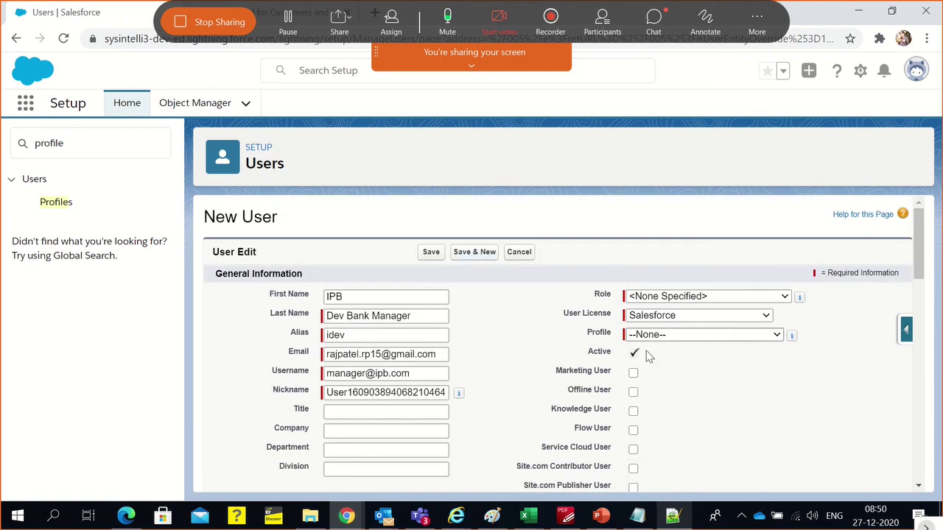
{"action": "left_click", "coordinate": [458, 253]}
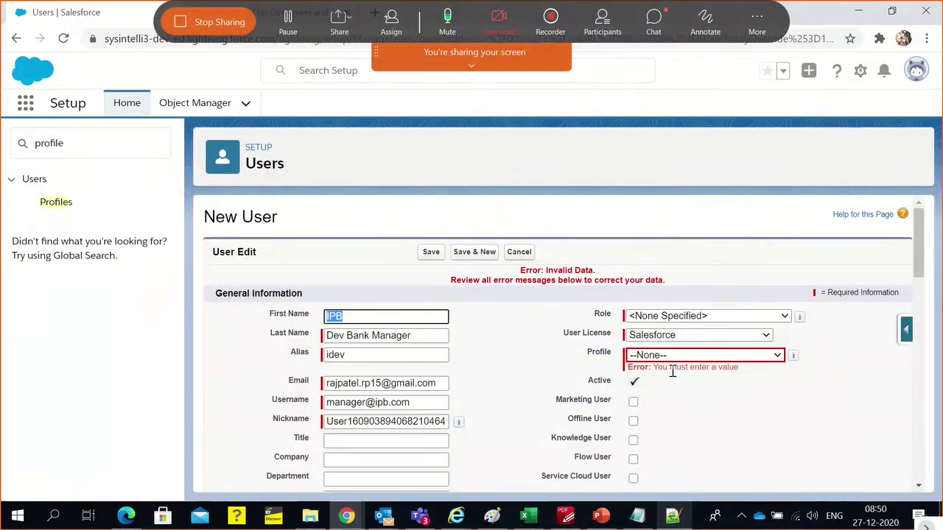
Set the profile back to System Administrator and save the new user
{"action": "left_click", "coordinate": [775, 400]}
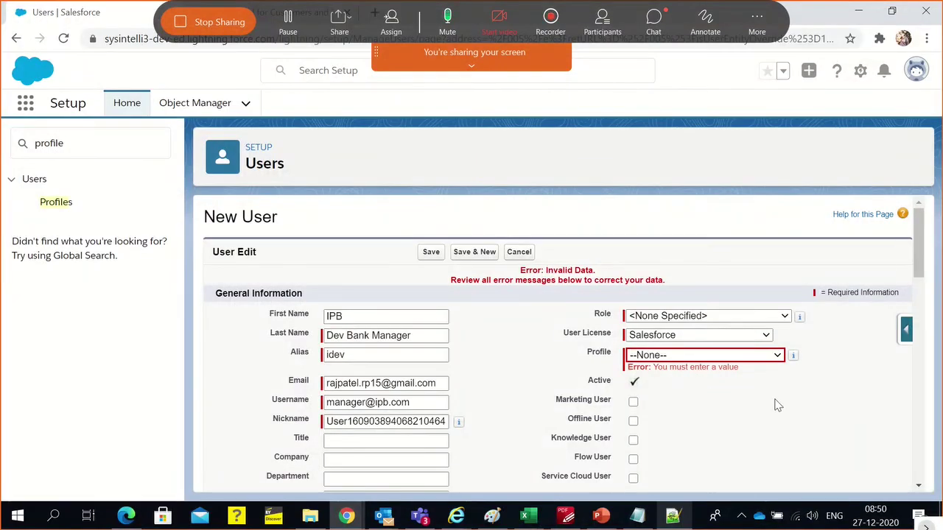
{"action": "left_click", "coordinate": [711, 358]}
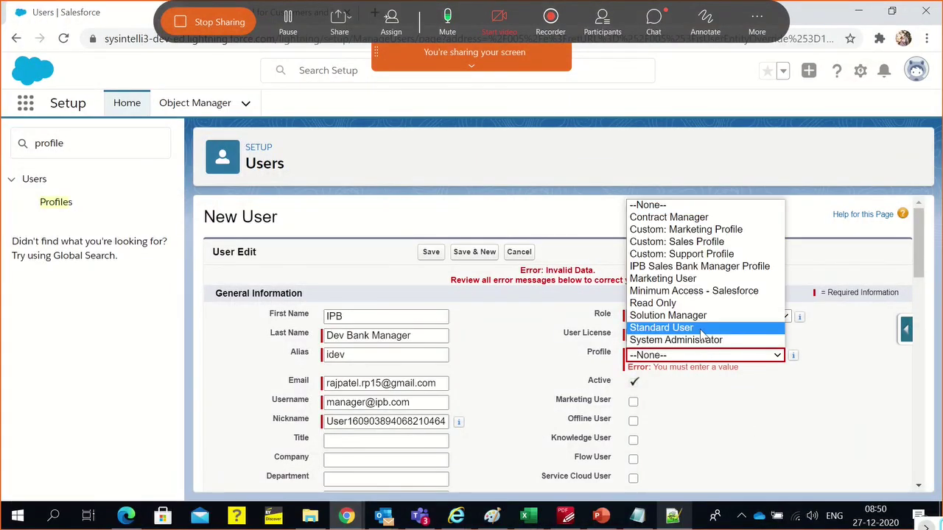
{"action": "left_click", "coordinate": [699, 341]}
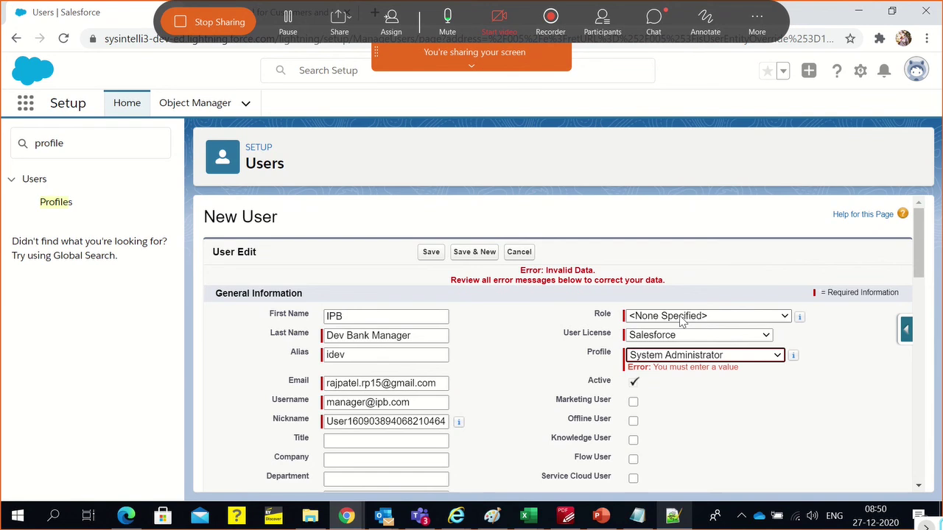
{"action": "left_click", "coordinate": [429, 253]}
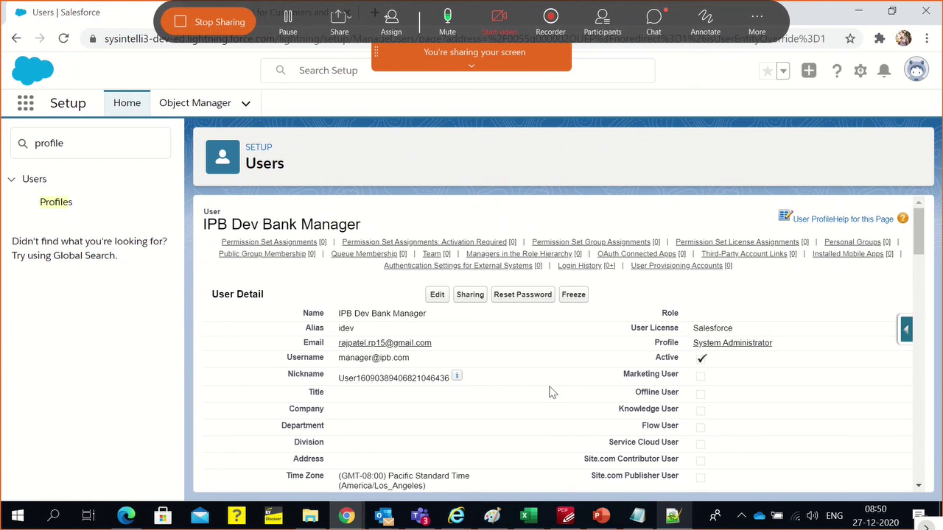
Edit the user, assign the IPB India : Sales Bank Manager role, and save
{"action": "scroll", "coordinate": [554, 386], "scroll_direction": "down", "scroll_amount": 1}
{"action": "scroll", "coordinate": [557, 389], "scroll_direction": "down", "scroll_amount": 2}
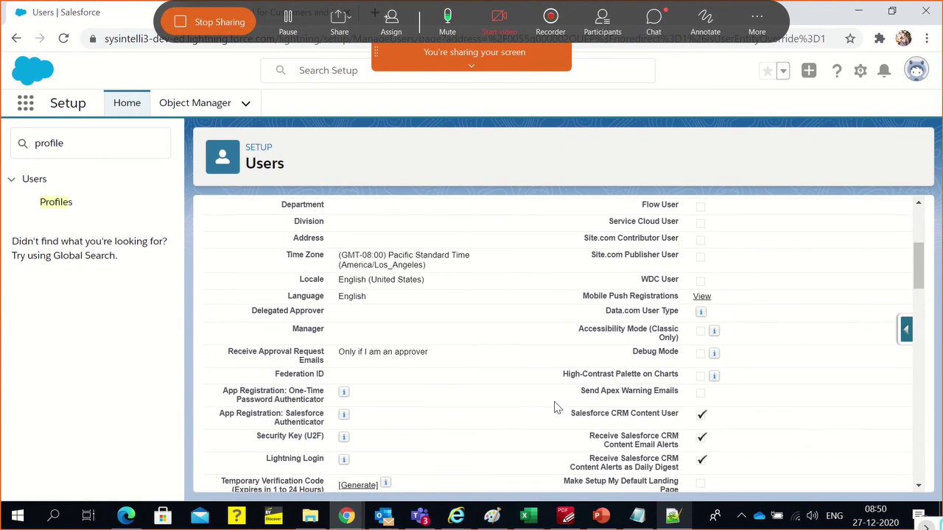
{"action": "scroll", "coordinate": [555, 407], "scroll_direction": "up", "scroll_amount": 3}
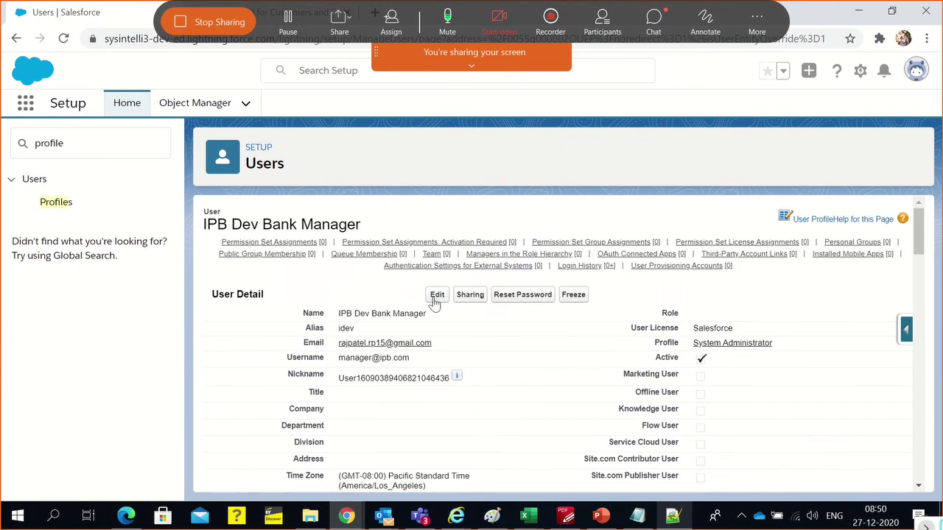
{"action": "left_click", "coordinate": [435, 296]}
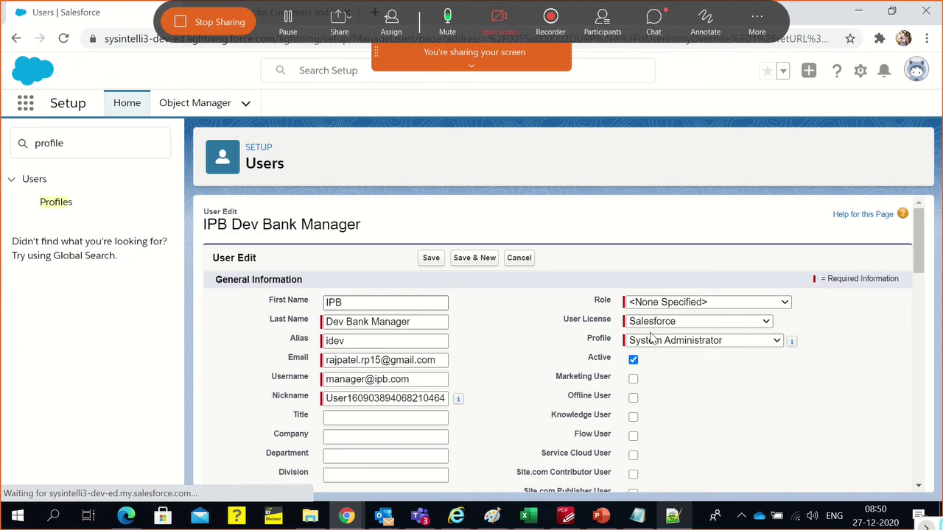
{"action": "left_click", "coordinate": [689, 303]}
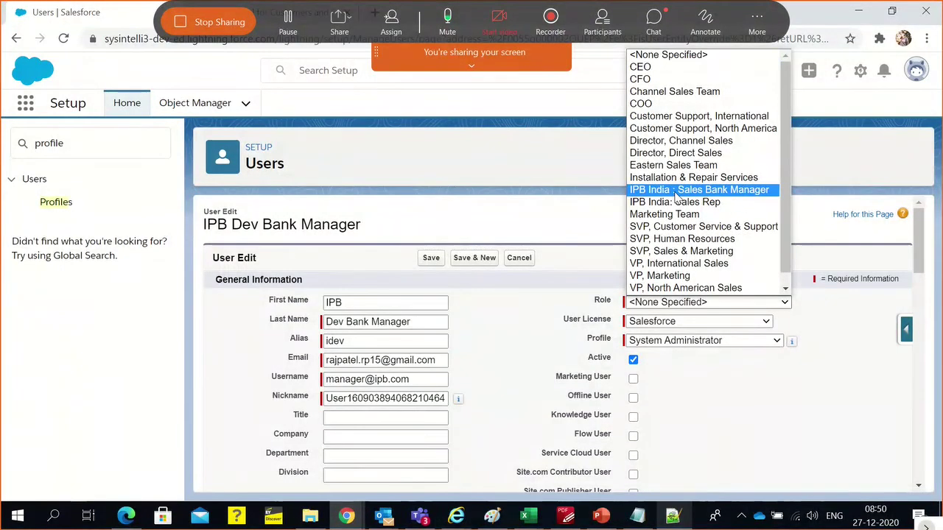
{"action": "left_click", "coordinate": [678, 190]}
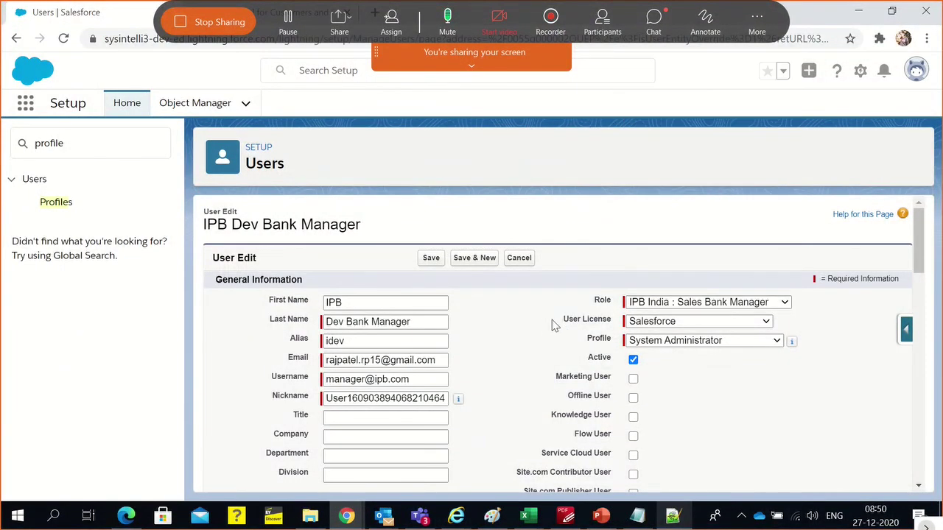
{"action": "left_click", "coordinate": [430, 259]}
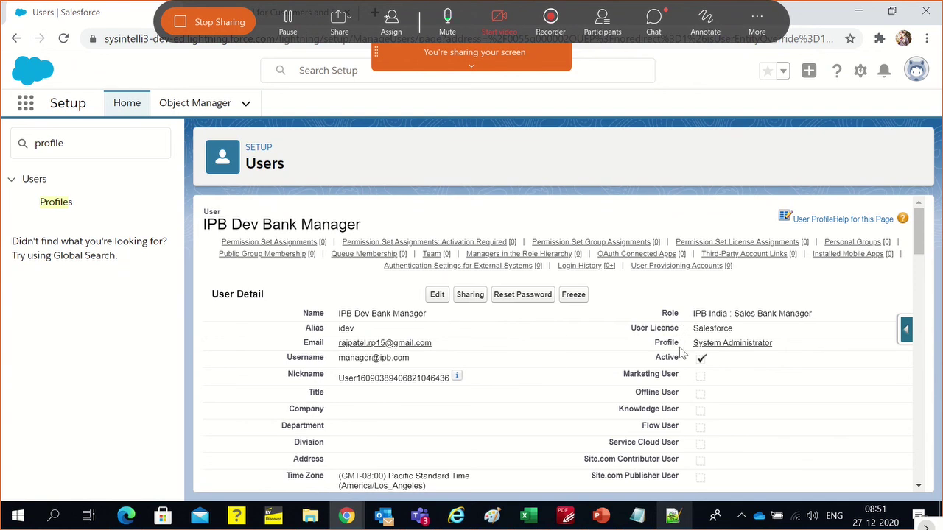
Change the user's profile to IPB Sales Bank Manager Profile, save, and open that profile's page
{"action": "left_click", "coordinate": [434, 296]}
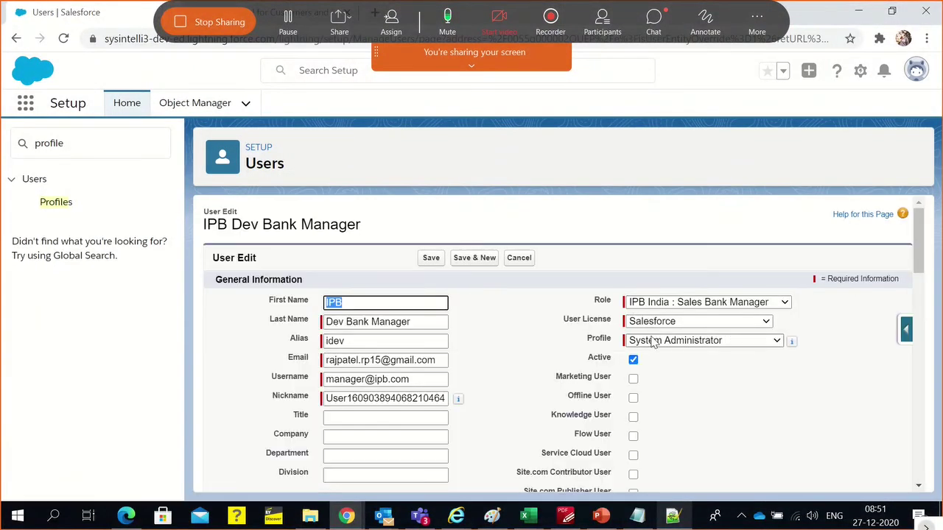
{"action": "left_click", "coordinate": [653, 341]}
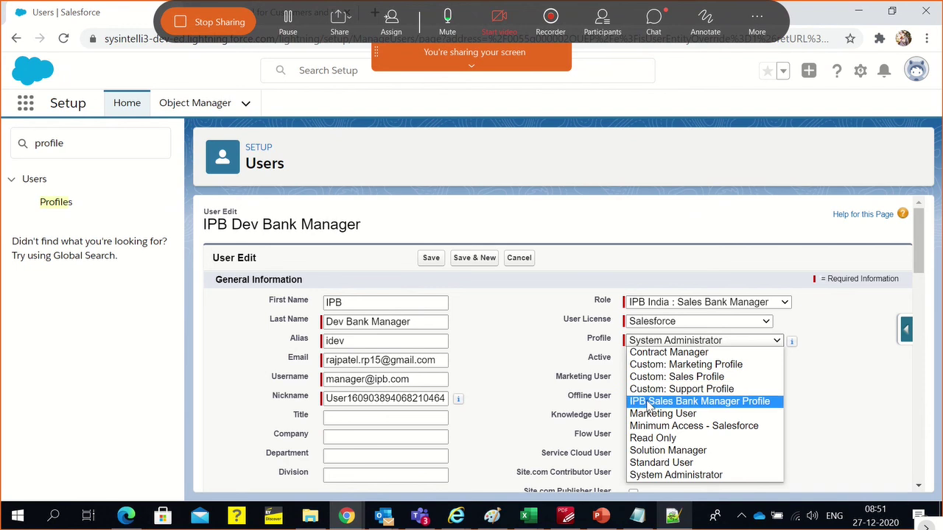
{"action": "left_click", "coordinate": [648, 401]}
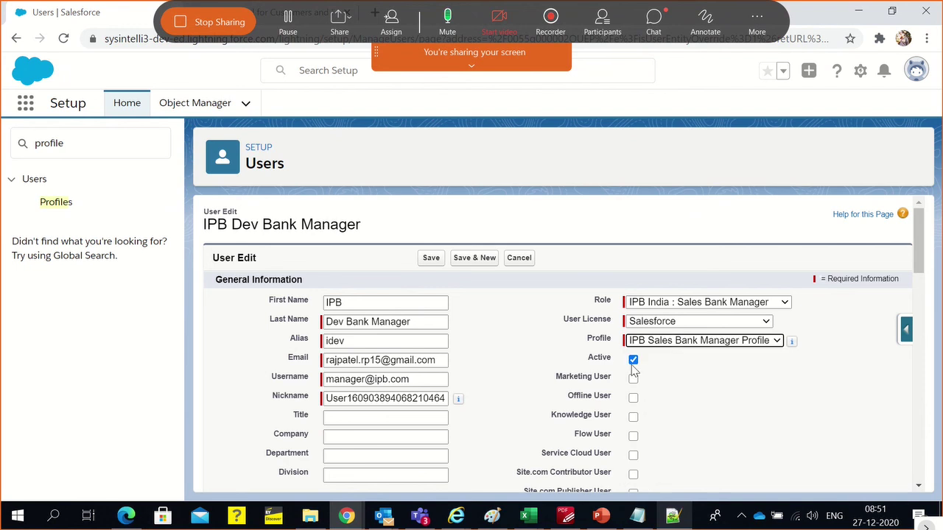
{"action": "left_click", "coordinate": [430, 259]}
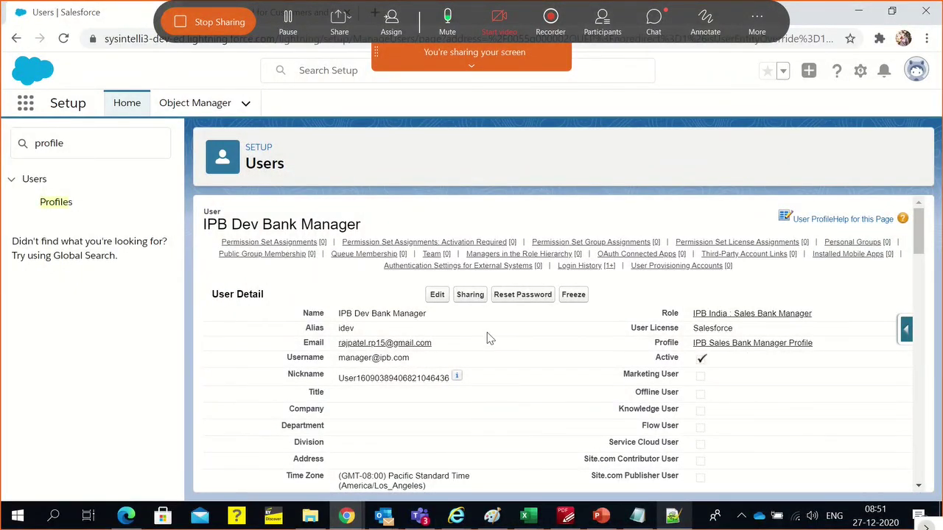
{"action": "left_click", "coordinate": [695, 346]}
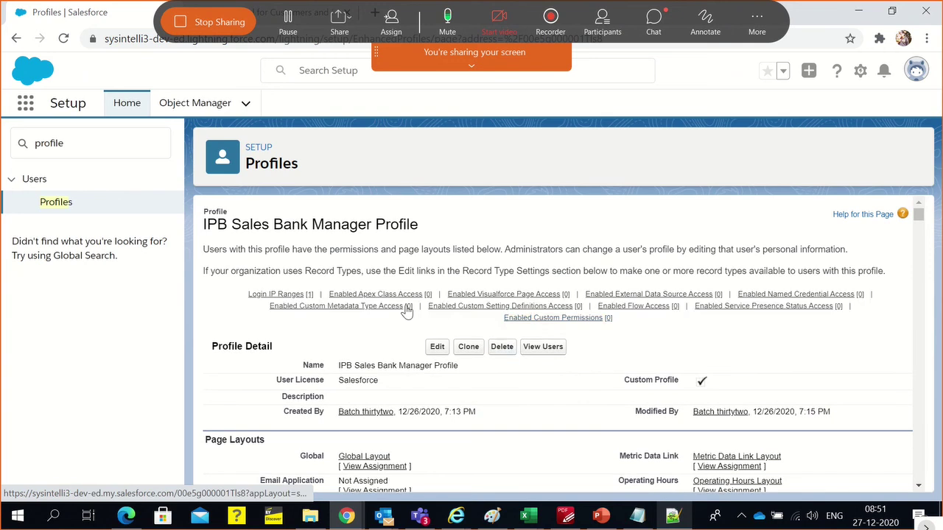
Review the IPB Sales Bank Manager Profile details and description, then bring up Chrome's menu
{"action": "mouse_move", "coordinate": [271, 302]}
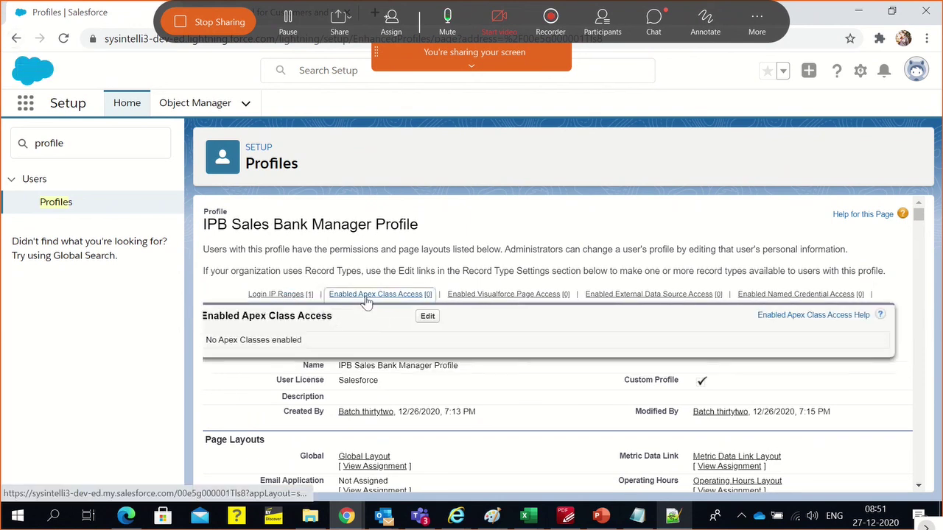
{"action": "triple_click", "coordinate": [383, 248]}
{"action": "scroll", "coordinate": [557, 426], "scroll_direction": "down", "scroll_amount": 8}
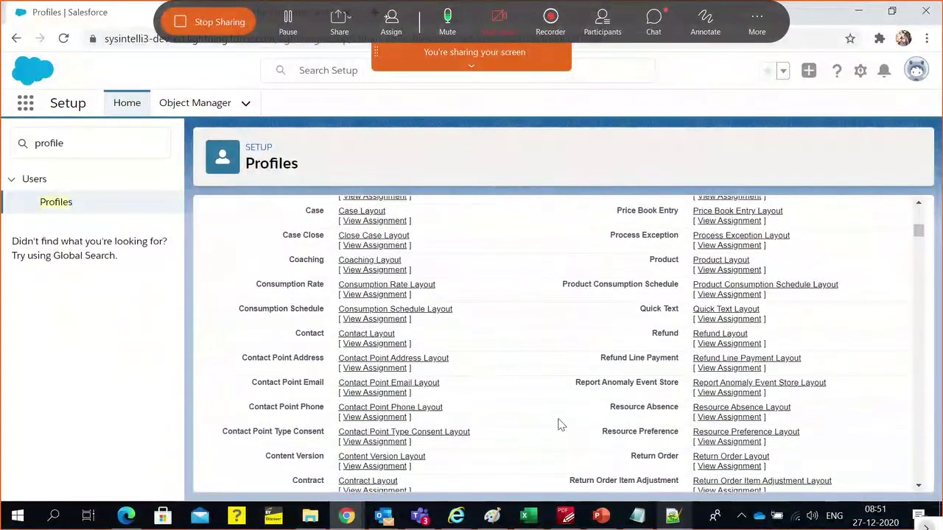
{"action": "scroll", "coordinate": [535, 366], "scroll_direction": "up", "scroll_amount": 8}
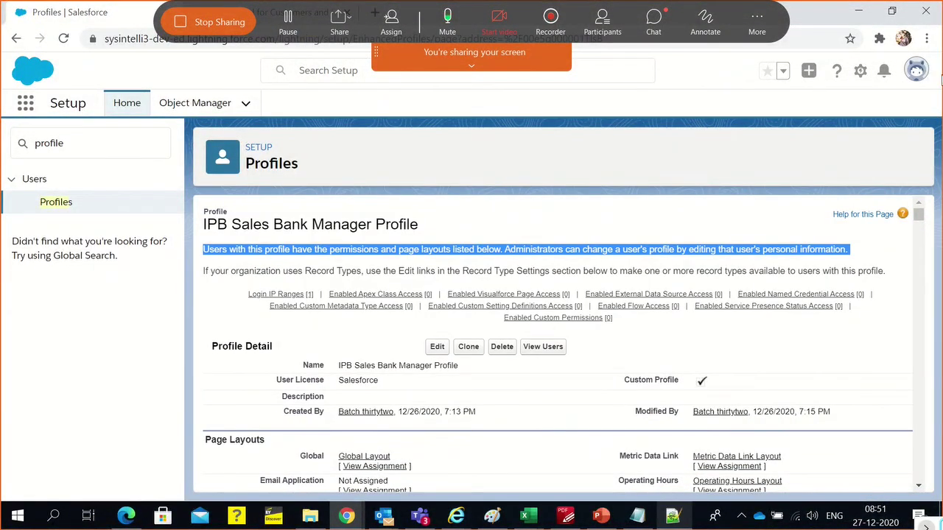
{"action": "left_click", "coordinate": [926, 38]}
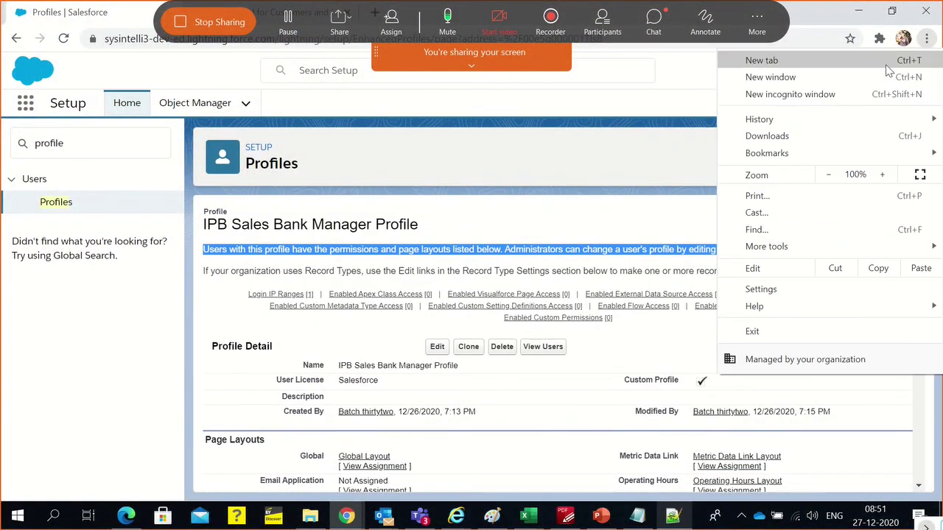
Open an incognito window, load the Salesforce login page, and enter the new user's username
{"action": "left_click", "coordinate": [848, 94]}
{"action": "type", "text": "logi"}
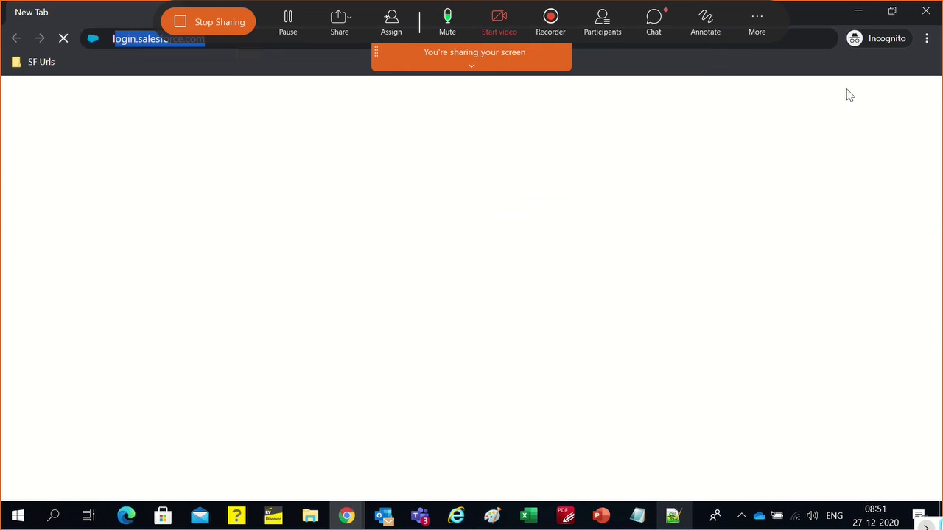
{"action": "key", "text": "Return"}
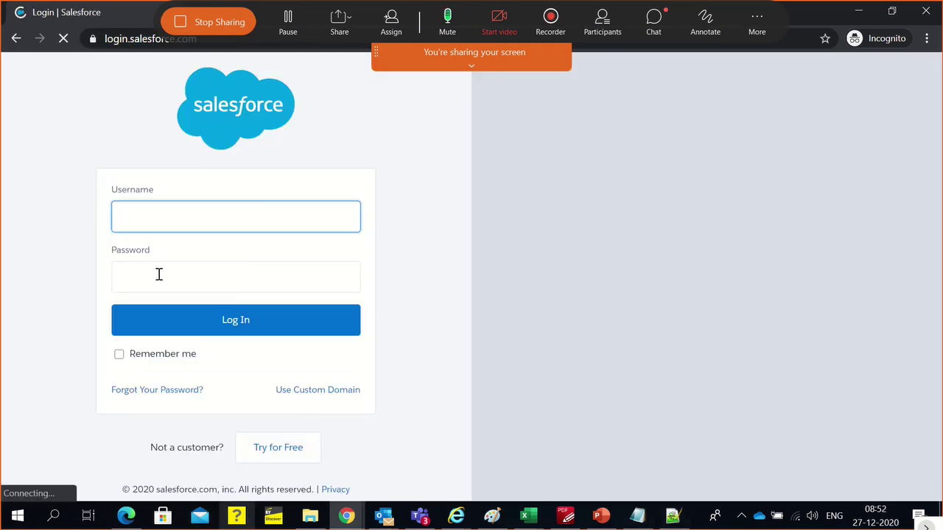
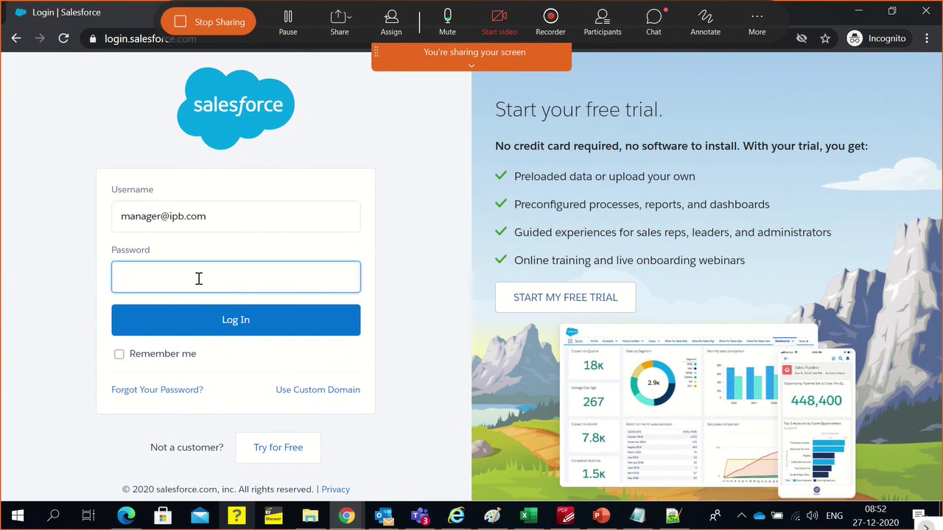
{"action": "triple_click", "coordinate": [181, 221]}
{"action": "key", "text": "ctrl+c"}
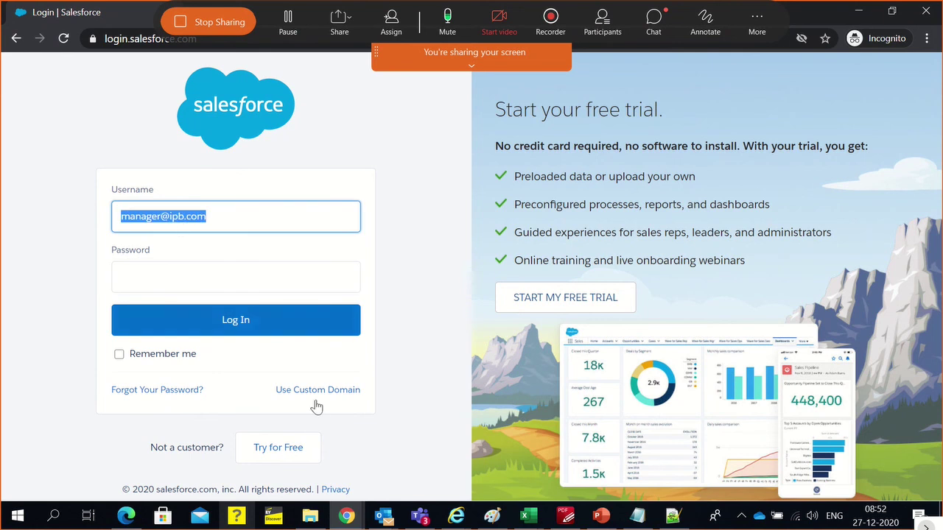
{"action": "left_click", "coordinate": [333, 225]}
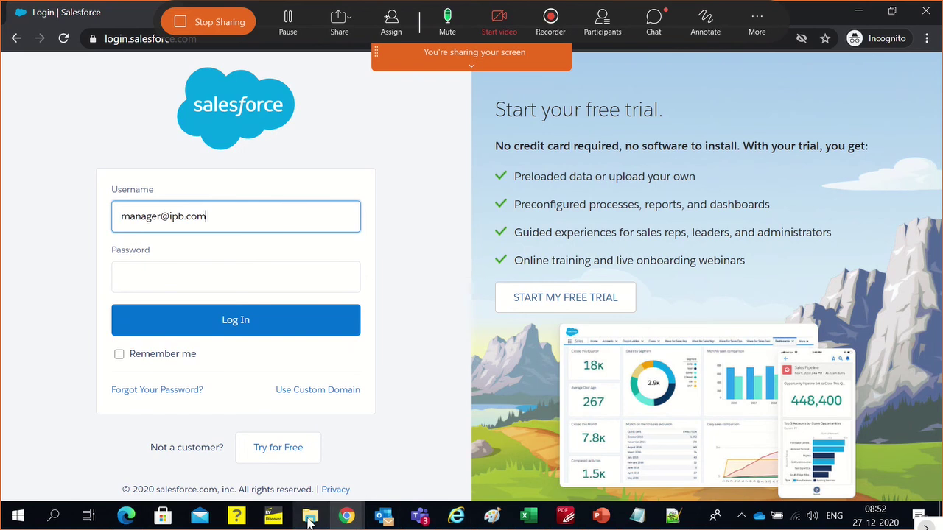
Append an 'IPB - Manager' heading with the pasted username to the end of the Notepad++ notes
{"action": "left_click", "coordinate": [672, 516]}
{"action": "left_click", "coordinate": [332, 335]}
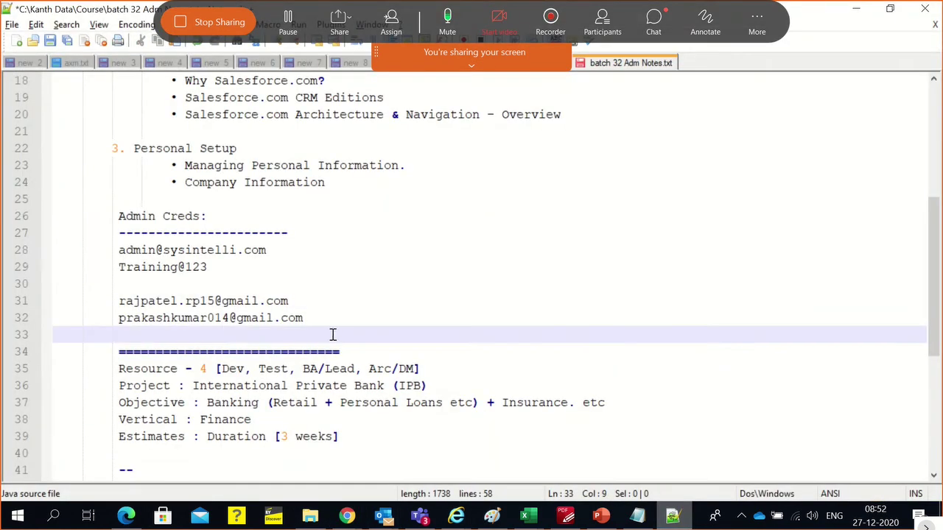
{"action": "scroll", "coordinate": [333, 335], "scroll_direction": "down", "scroll_amount": 6}
{"action": "left_click", "coordinate": [202, 413]}
{"action": "left_click", "coordinate": [152, 398]}
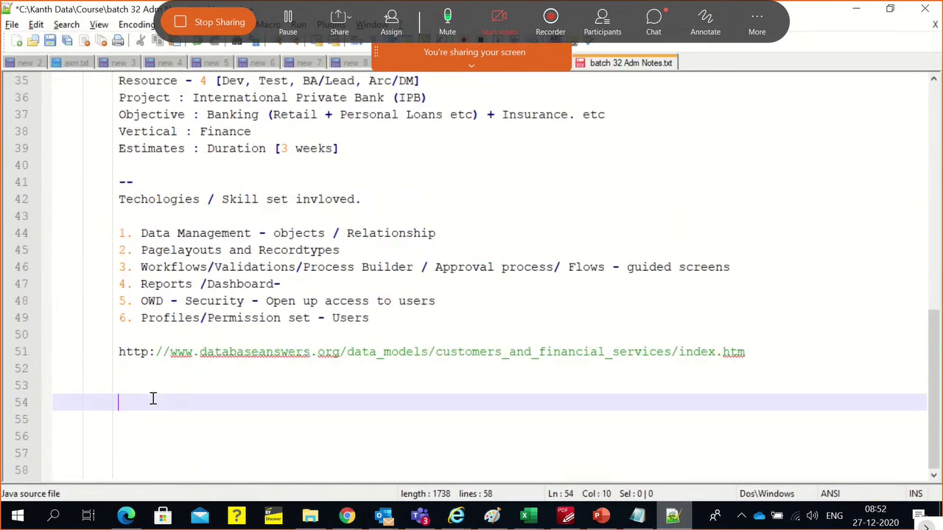
{"action": "type", "text": "IPB - Manager"}
{"action": "key", "text": "Return"}
{"action": "key", "text": "ctrl+v"}
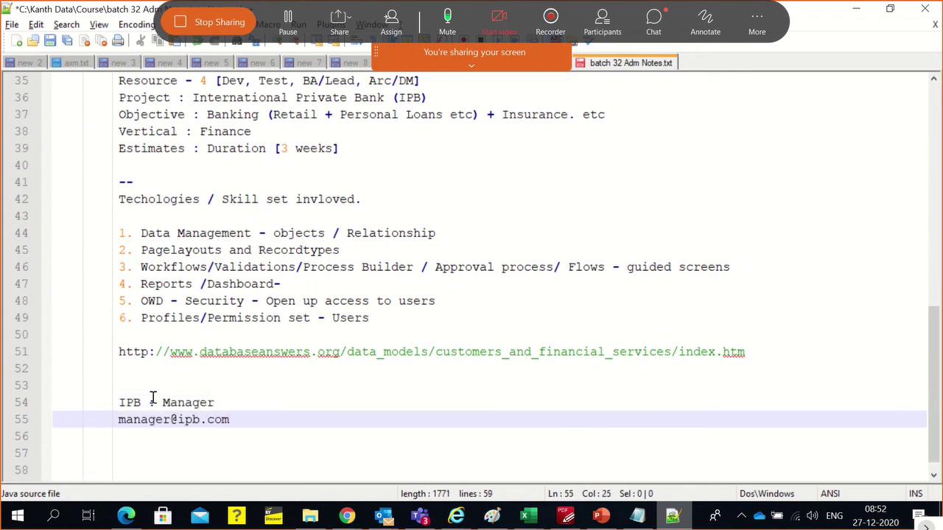
{"action": "key", "text": "Return"}
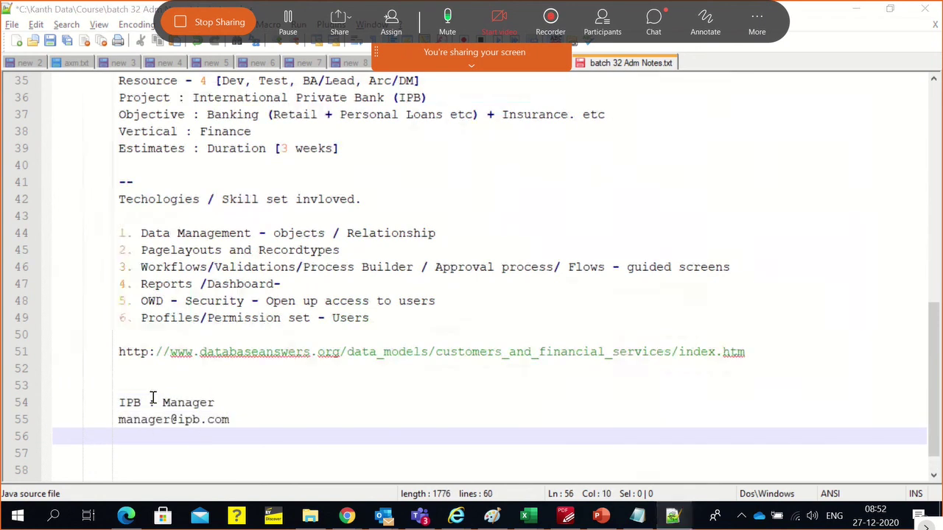
{"action": "key", "text": "alt+Tab"}
{"action": "key", "text": "ctrl+v"}
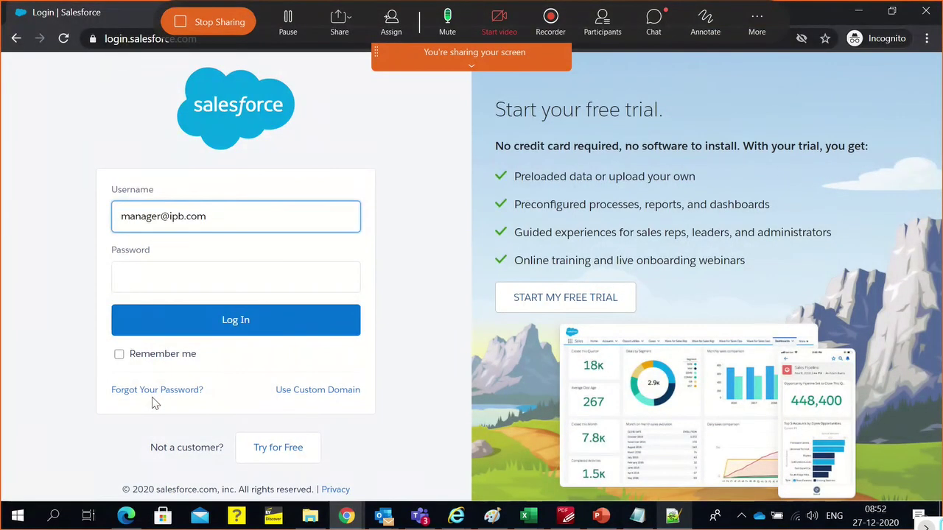
{"action": "left_click", "coordinate": [153, 398]}
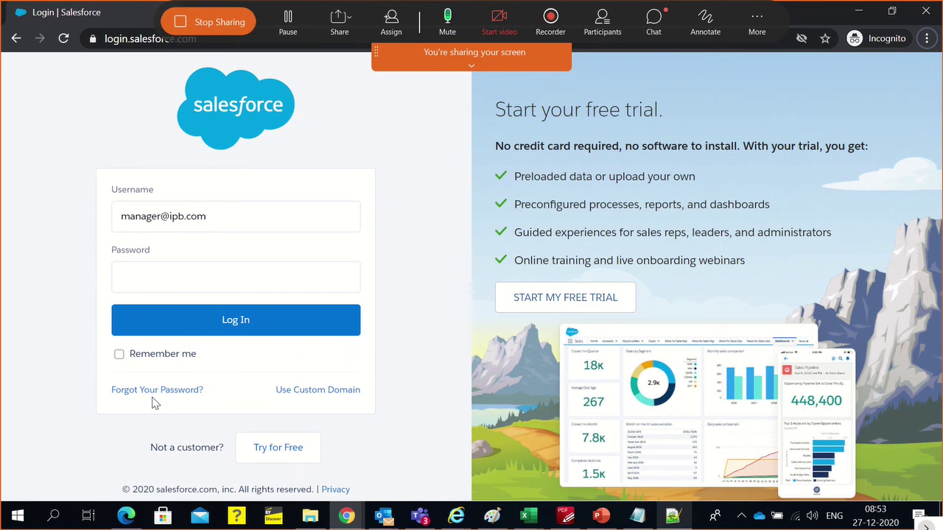
Check the manager username in the notes and select the username entered on the login page
{"action": "key", "text": "alt+Tab"}
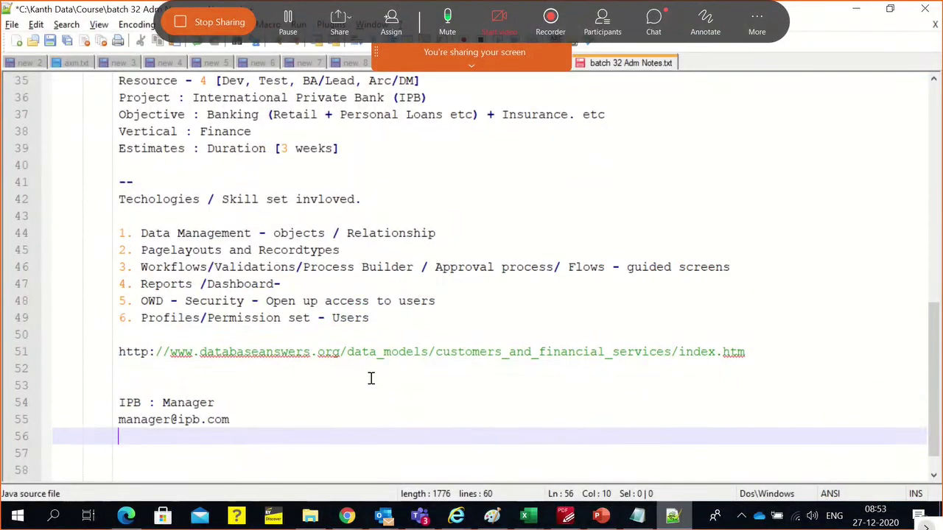
{"action": "left_click", "coordinate": [371, 375]}
{"action": "left_click", "coordinate": [254, 422]}
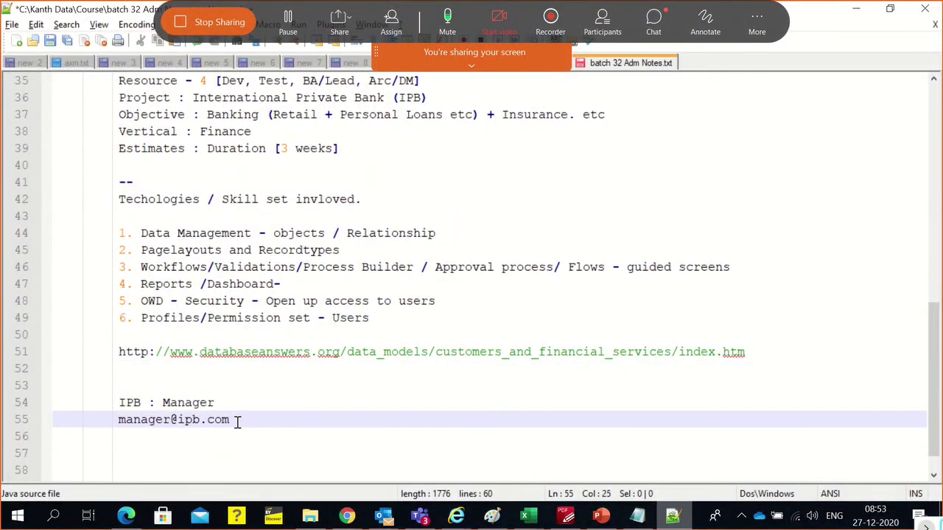
{"action": "key", "text": "alt+Tab"}
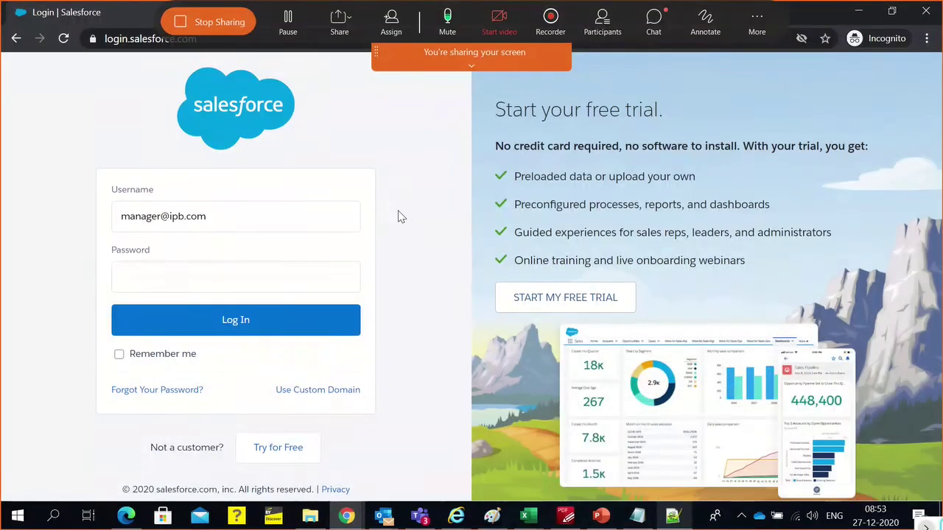
{"action": "left_click", "coordinate": [341, 212]}
{"action": "key", "text": "ctrl+a"}
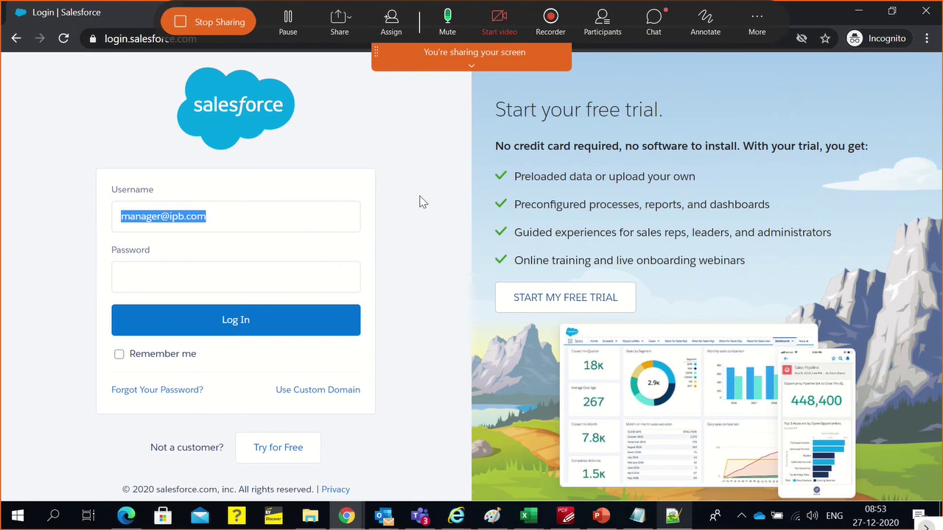
{"action": "key", "text": "alt+Tab"}
{"action": "key", "text": "alt+Tab"}
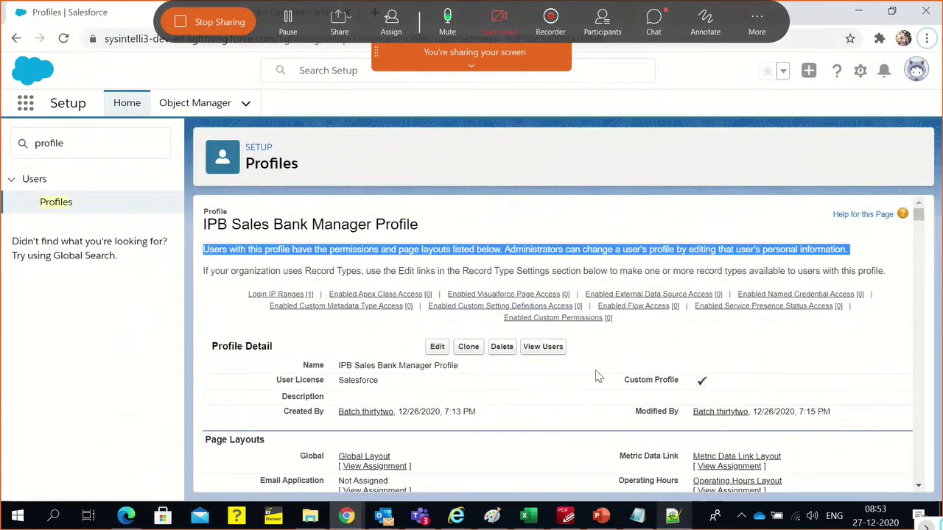
Reset the IPB Dev Bank Manager user's password from the profile's user list and confirm
{"action": "left_click", "coordinate": [598, 376]}
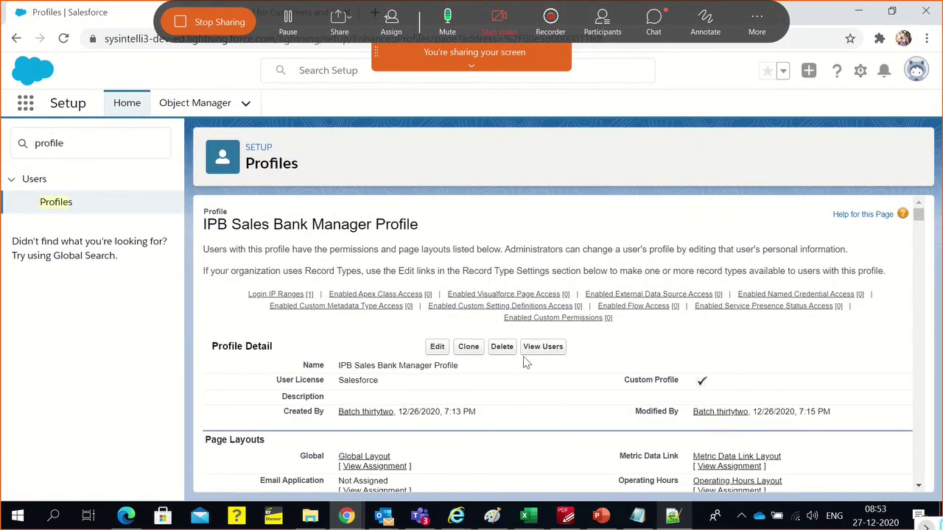
{"action": "left_click", "coordinate": [538, 349]}
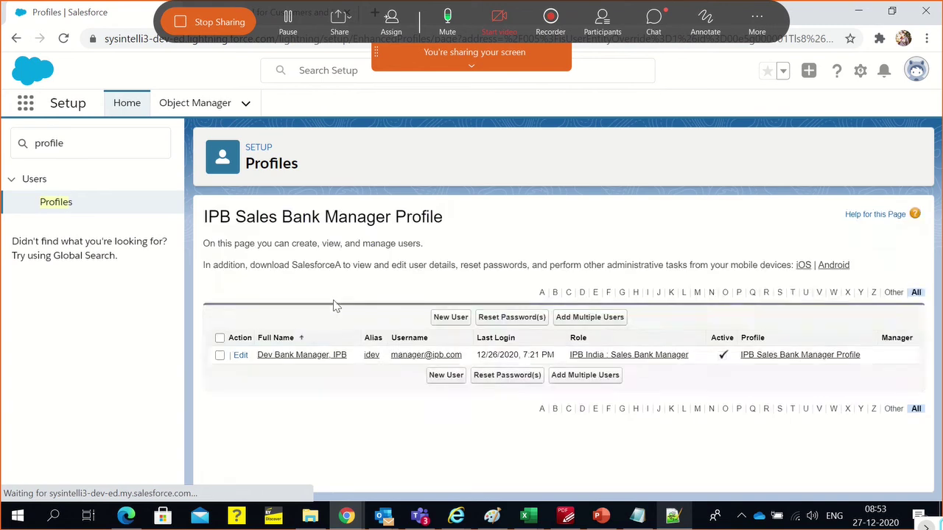
{"action": "left_click", "coordinate": [221, 357]}
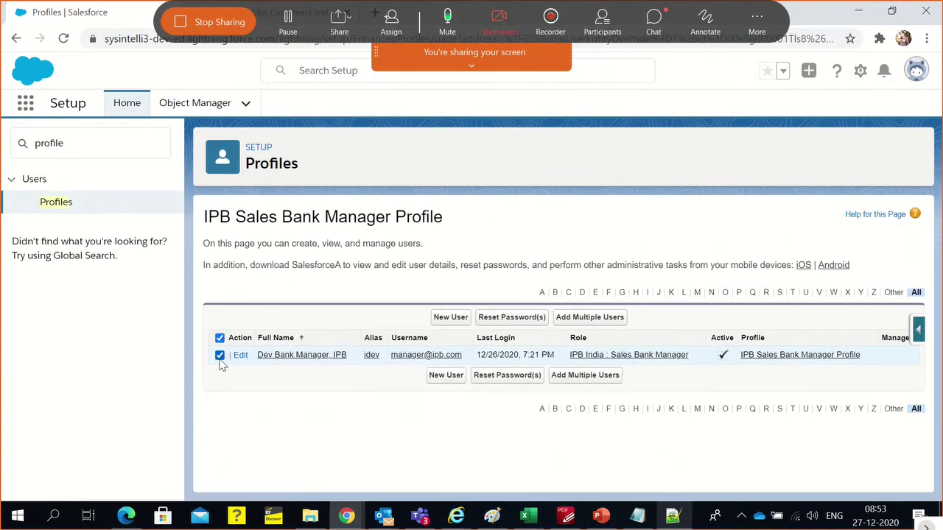
{"action": "left_click", "coordinate": [507, 319]}
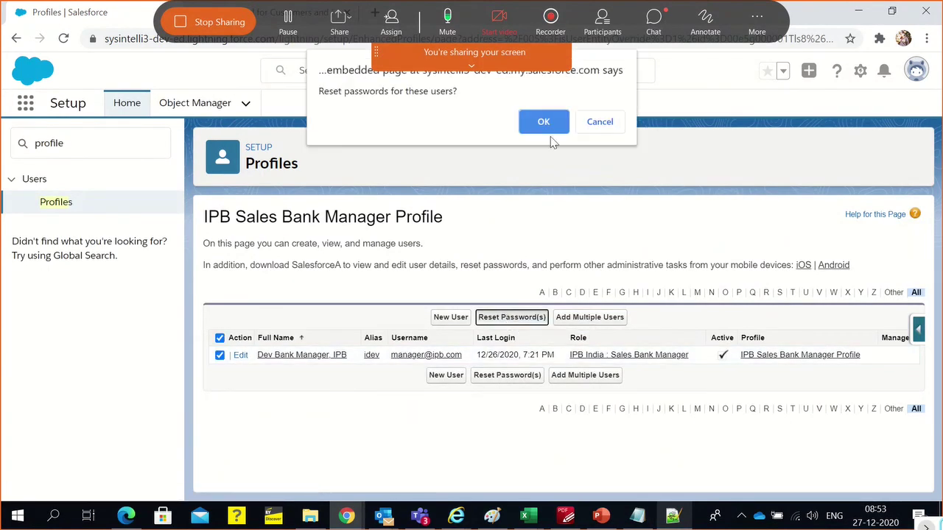
{"action": "left_click", "coordinate": [543, 122]}
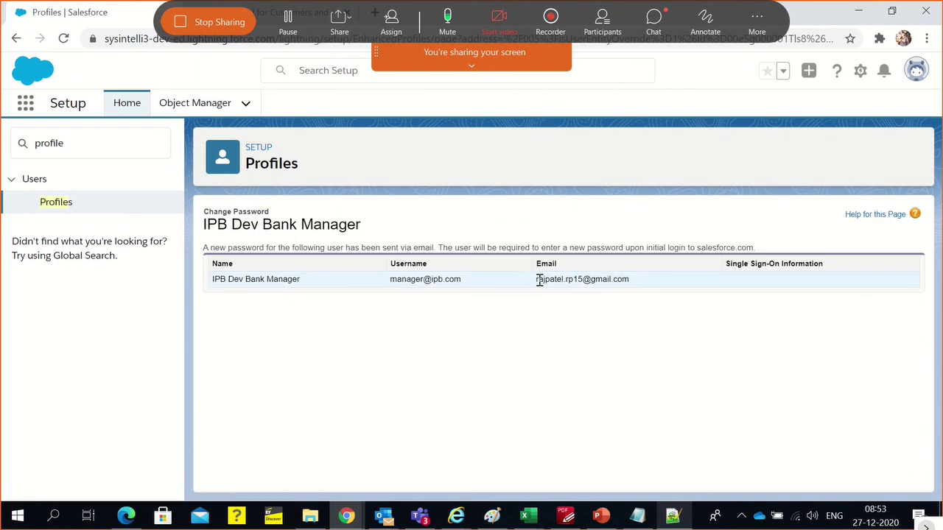
{"action": "left_click_drag", "start_coordinate": [536, 278], "coordinate": [631, 277]}
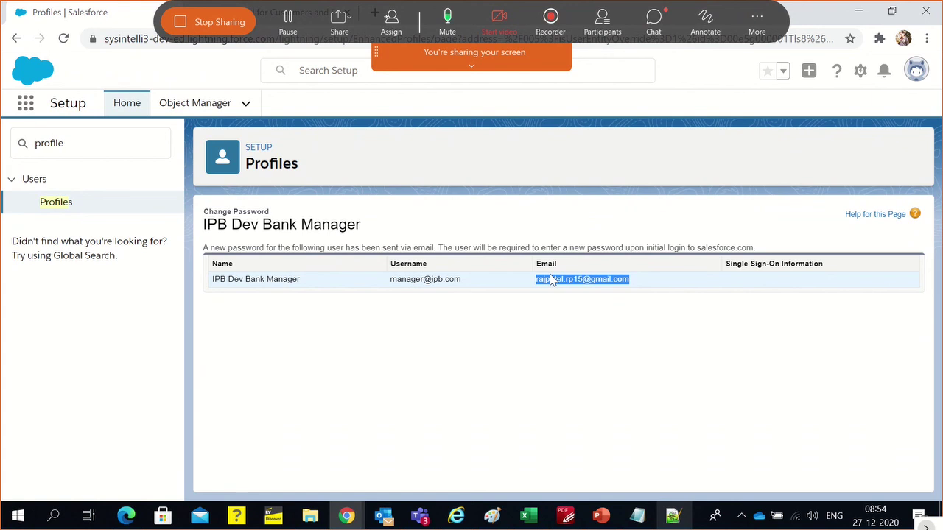
{"action": "left_click", "coordinate": [74, 231]}
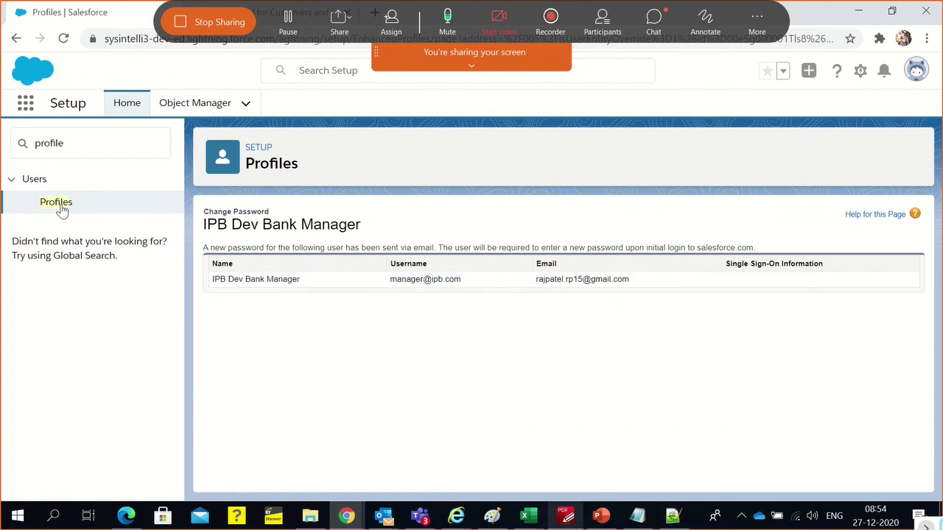
Filter Profiles by I, open IPB Sales Bank Manager Profile and scroll to Standard Object Permissions
{"action": "left_click", "coordinate": [61, 208]}
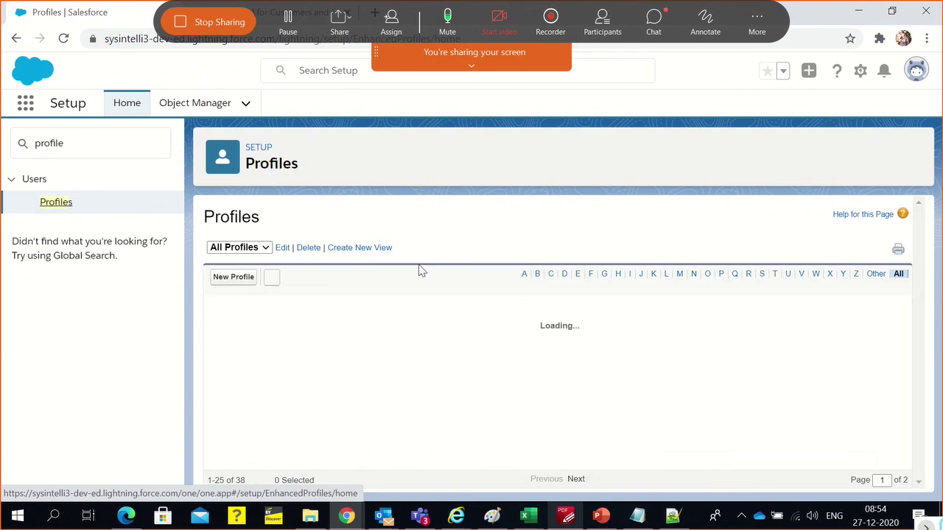
{"action": "scroll", "coordinate": [413, 361], "scroll_direction": "down", "scroll_amount": 5}
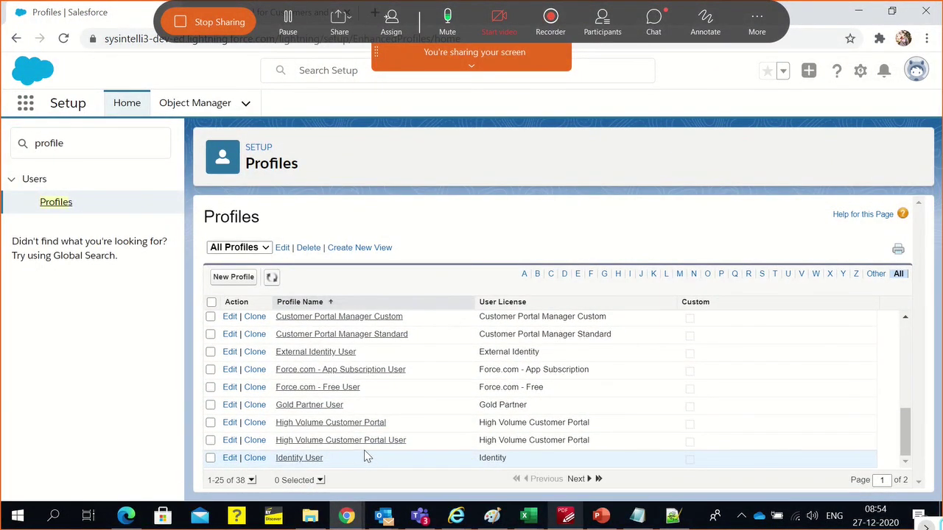
{"action": "scroll", "coordinate": [366, 456], "scroll_direction": "up", "scroll_amount": 1}
{"action": "scroll", "coordinate": [366, 456], "scroll_direction": "down", "scroll_amount": 1}
{"action": "scroll", "coordinate": [366, 454], "scroll_direction": "up", "scroll_amount": 2}
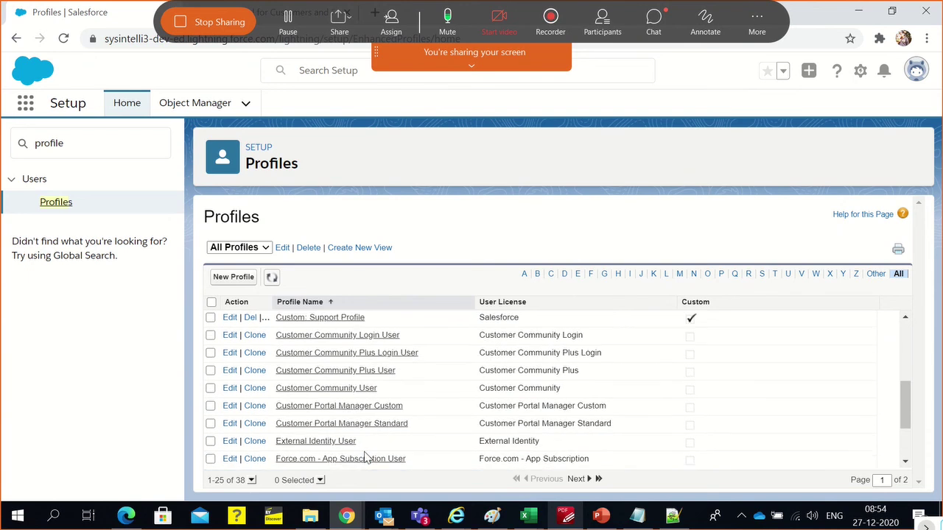
{"action": "left_click", "coordinate": [630, 274]}
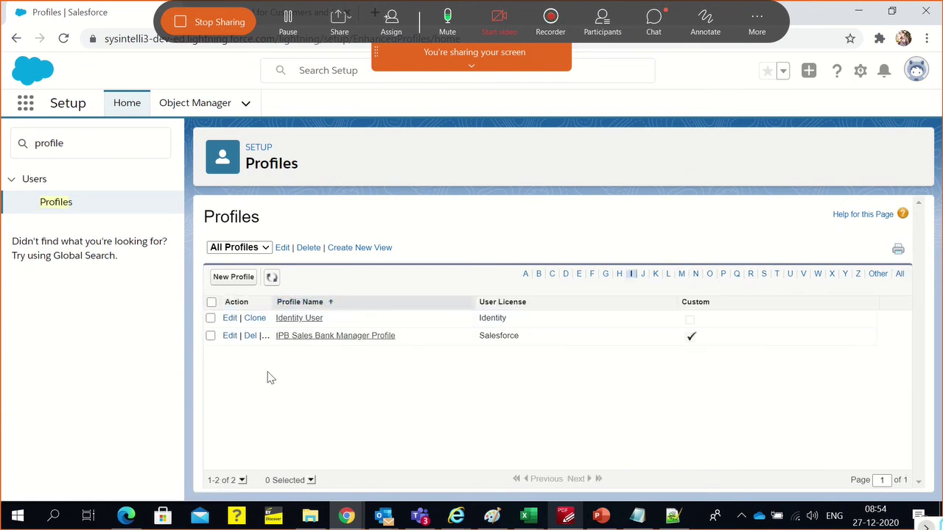
{"action": "left_click", "coordinate": [288, 339]}
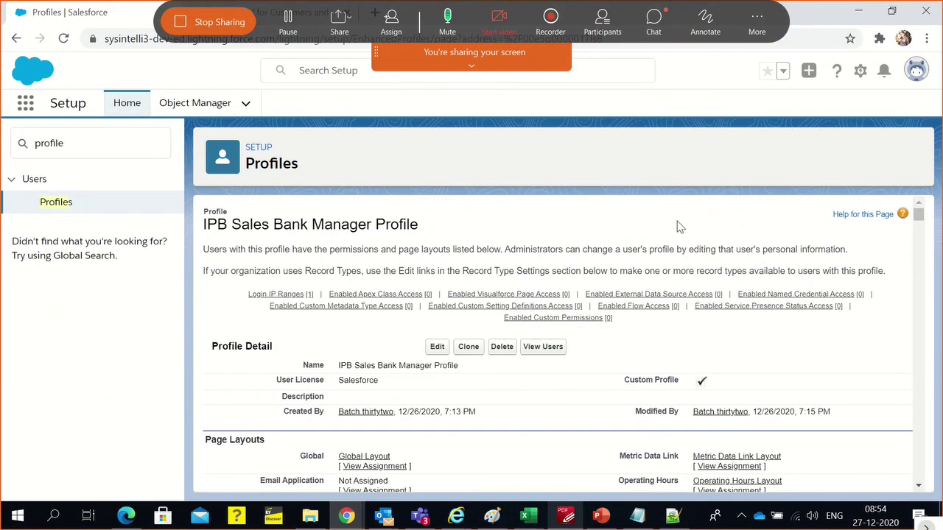
{"action": "triple_click", "coordinate": [377, 222]}
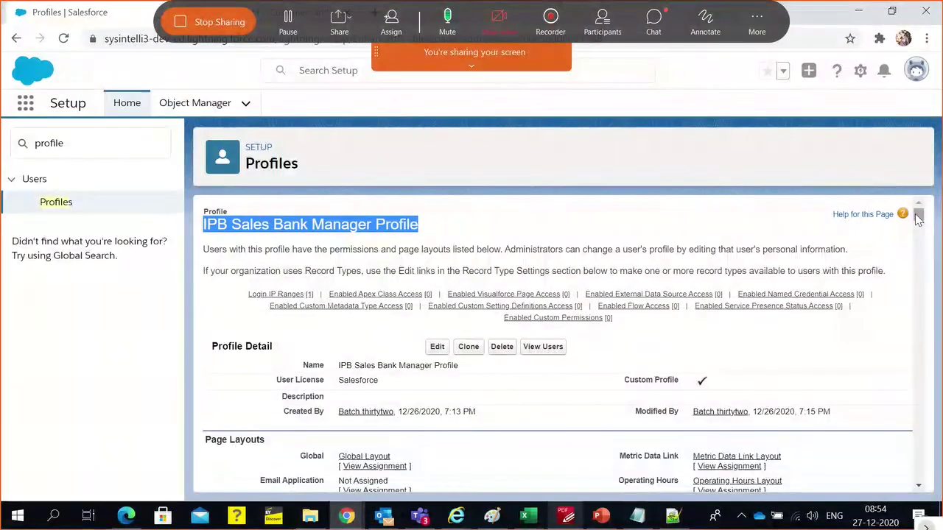
{"action": "left_click_drag", "start_coordinate": [918, 218], "coordinate": [919, 432]}
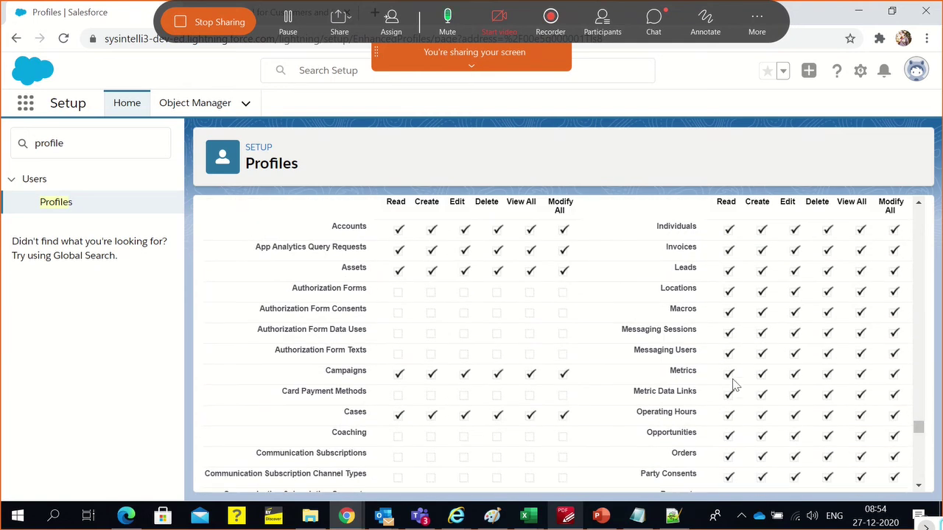
{"action": "scroll", "coordinate": [731, 380], "scroll_direction": "up", "scroll_amount": 2}
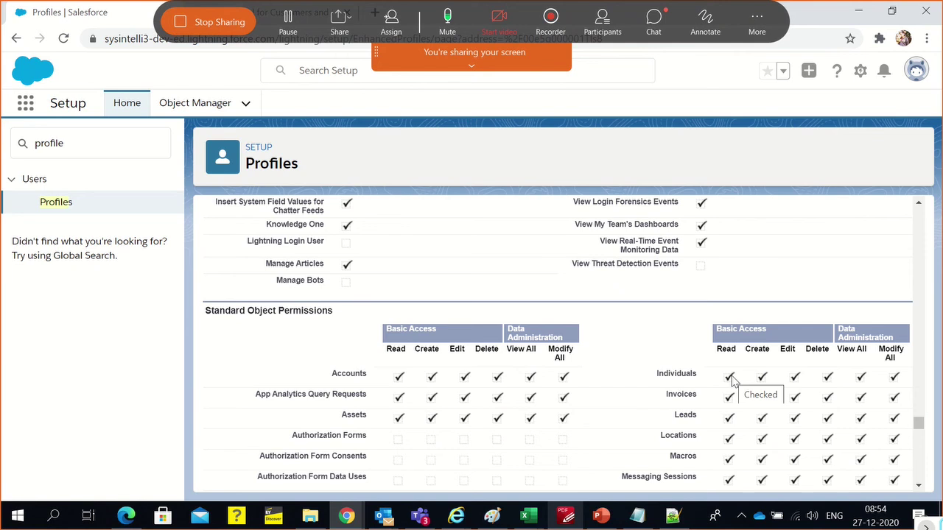
Copy the password shared in Zoom chat onto a new line under the manager username
{"action": "key", "text": "alt+Tab"}
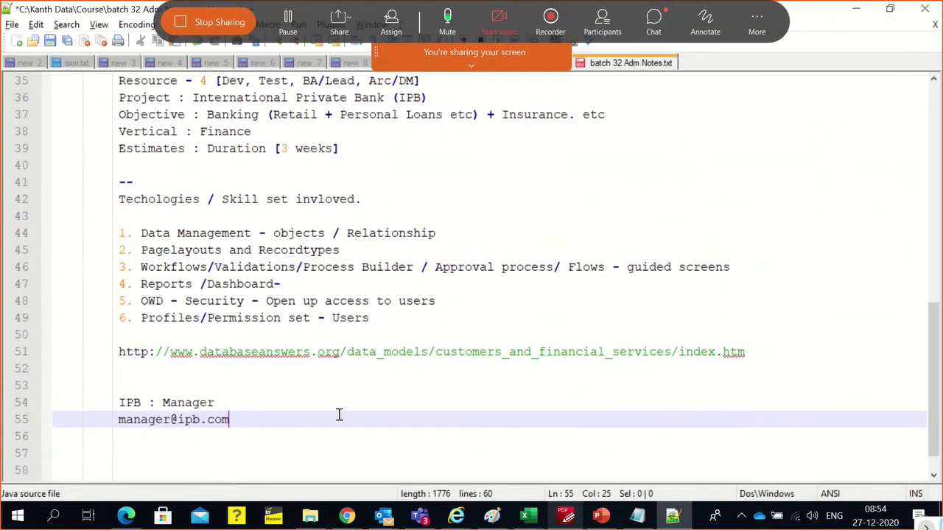
{"action": "key", "text": "Return"}
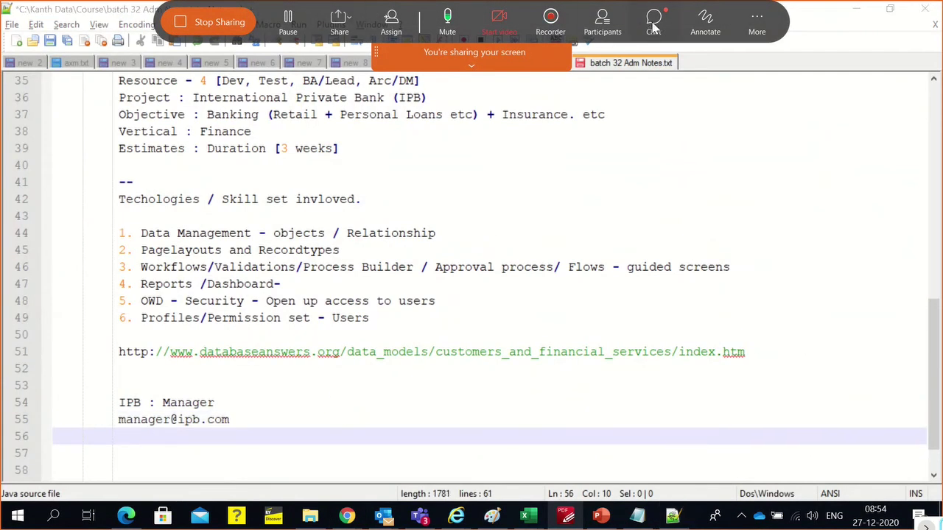
{"action": "left_click", "coordinate": [653, 26]}
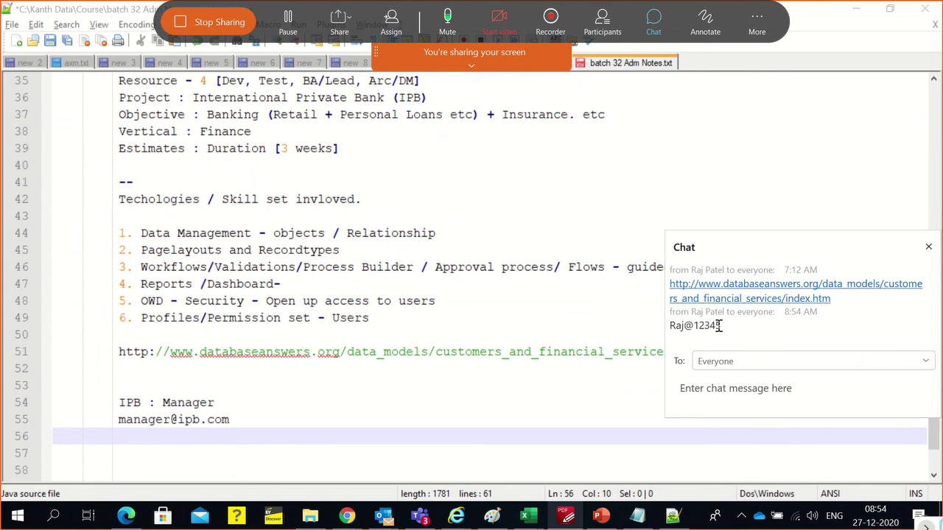
{"action": "left_click_drag", "start_coordinate": [725, 324], "coordinate": [672, 326]}
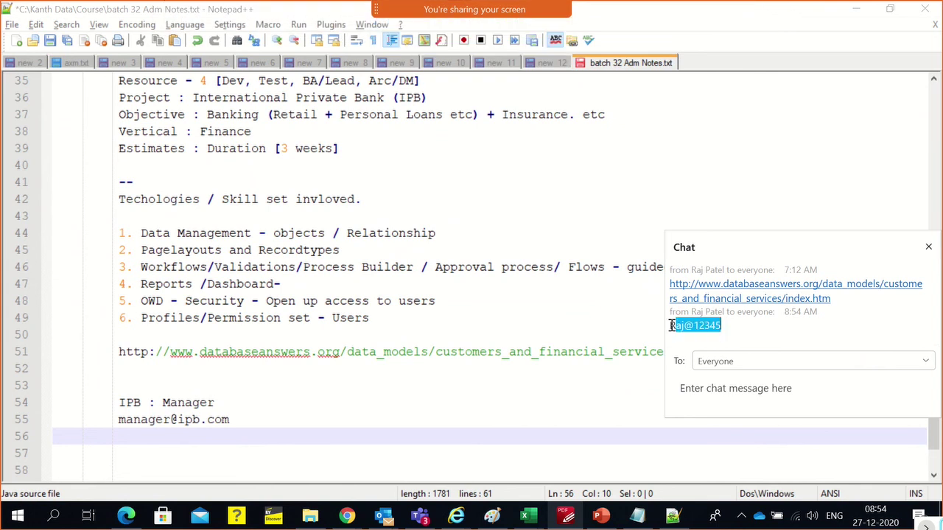
{"action": "key", "text": "ctrl+c"}
{"action": "left_click", "coordinate": [180, 435]}
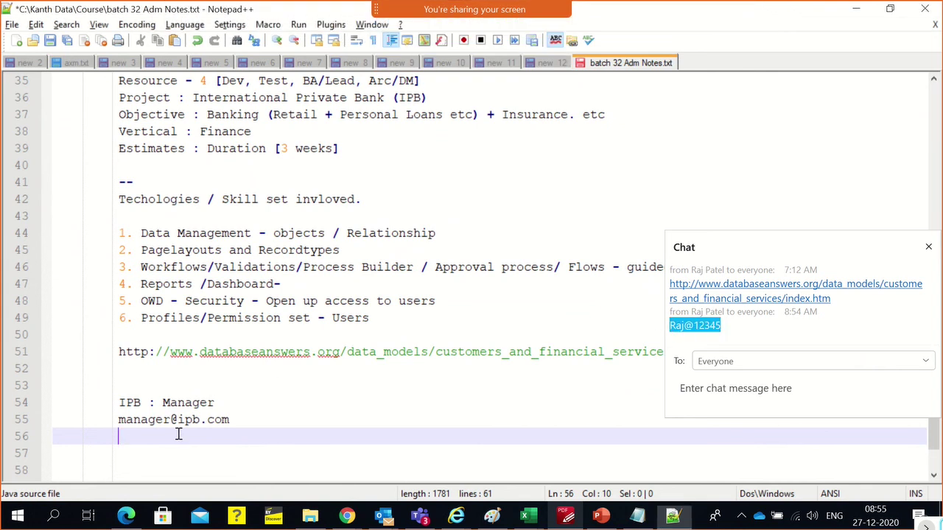
{"action": "key", "text": "ctrl+v"}
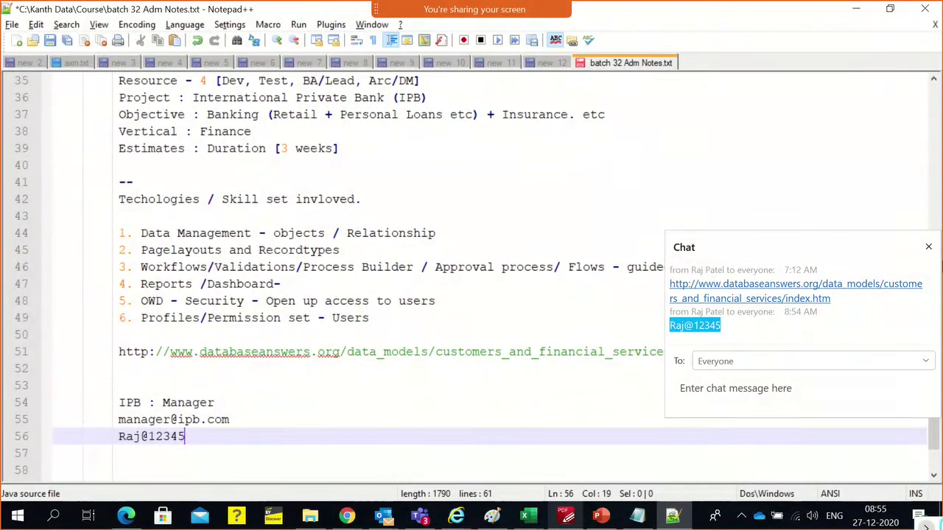
{"action": "left_click", "coordinate": [929, 247]}
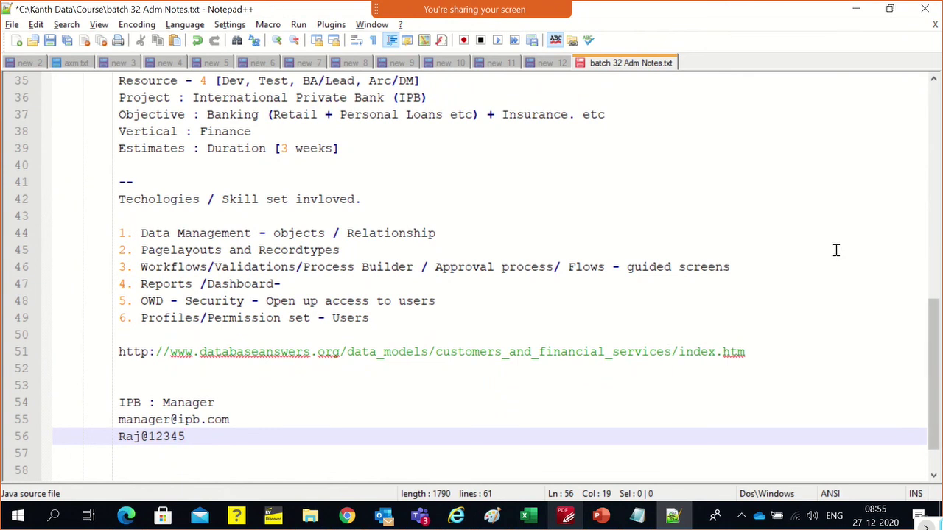
{"action": "scroll", "coordinate": [197, 409], "scroll_direction": "down", "scroll_amount": 1}
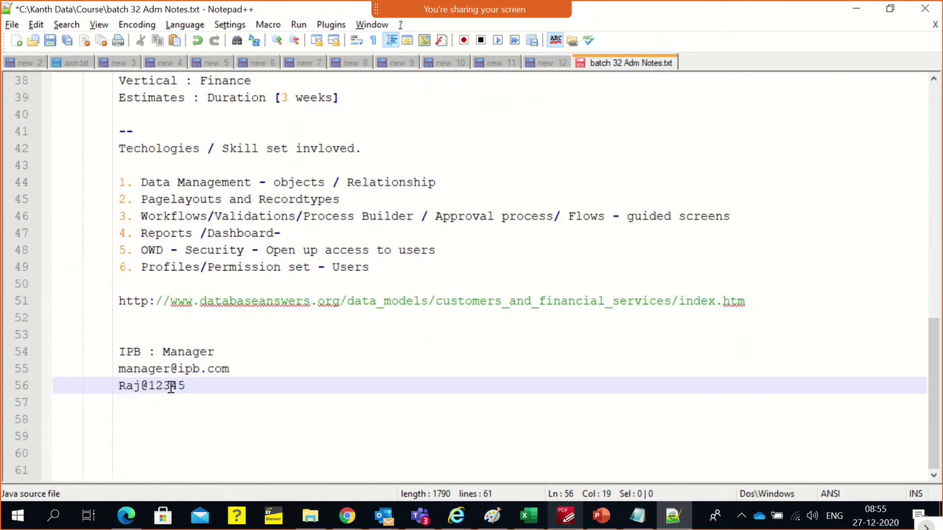
{"action": "key", "text": "alt+Tab"}
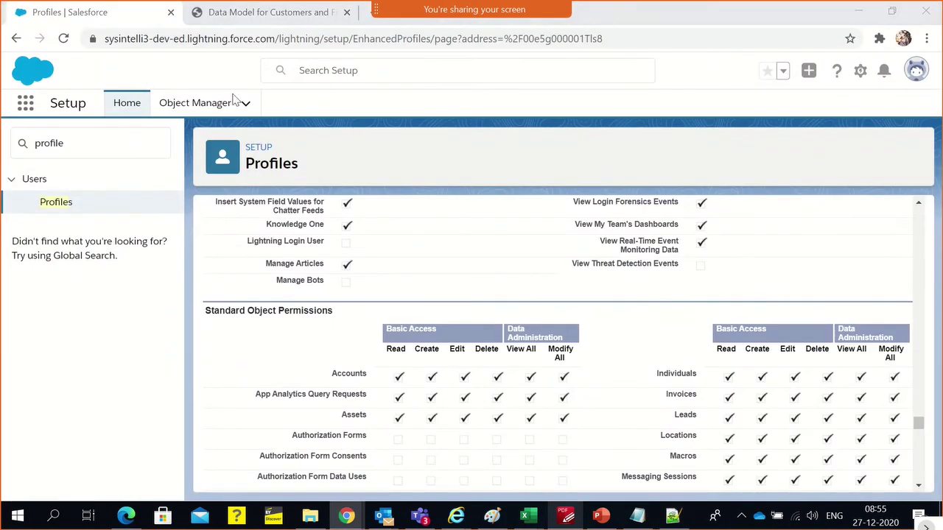
Log in as the manager with the pasted password and skip mobile phone registration
{"action": "key", "text": "alt+Tab"}
{"action": "left_click", "coordinate": [514, 177]}
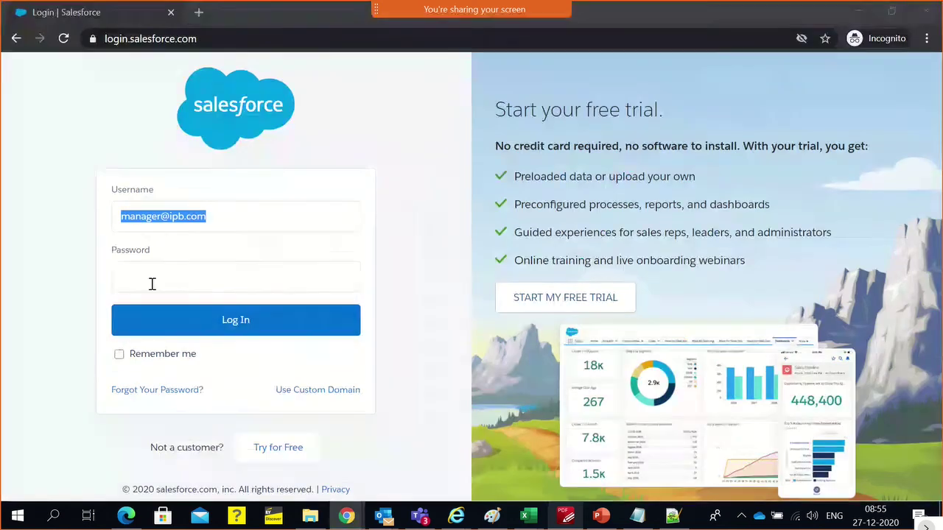
{"action": "left_click", "coordinate": [147, 288]}
{"action": "key", "text": "ctrl+v"}
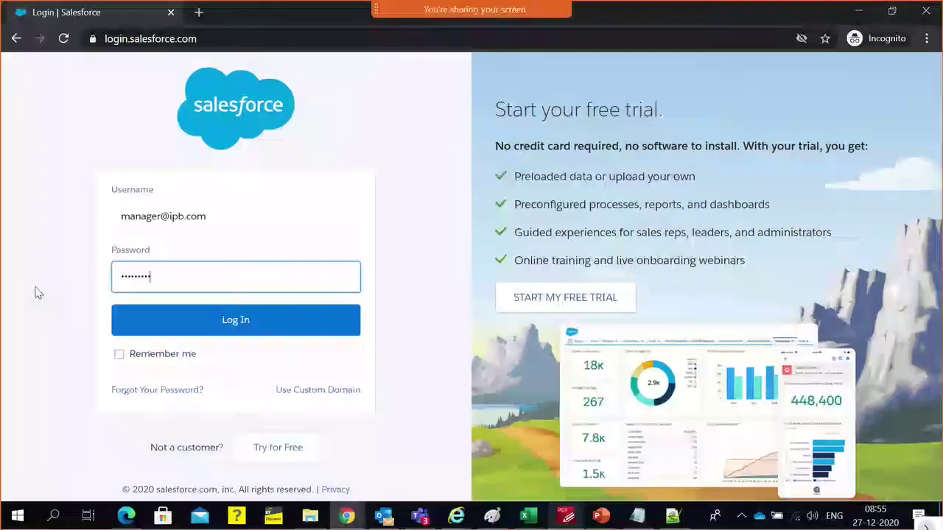
{"action": "left_click", "coordinate": [137, 316]}
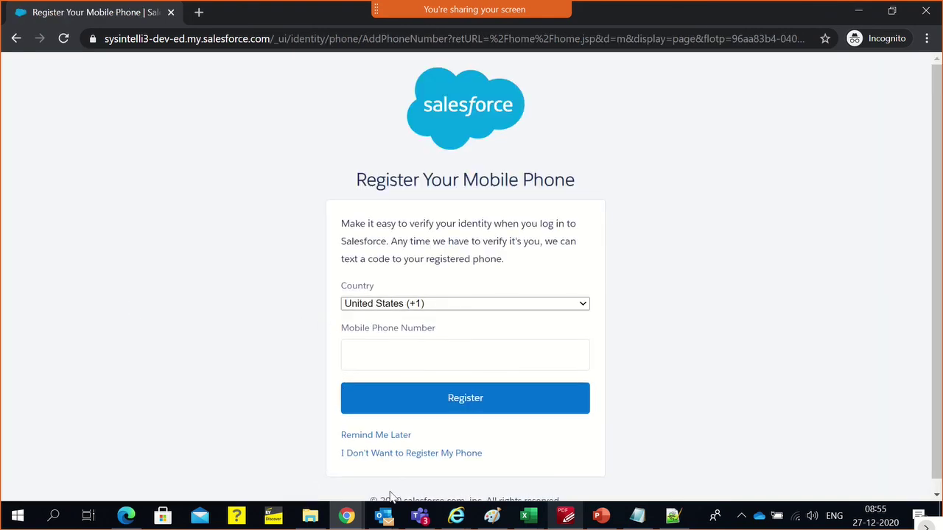
{"action": "left_click", "coordinate": [372, 456]}
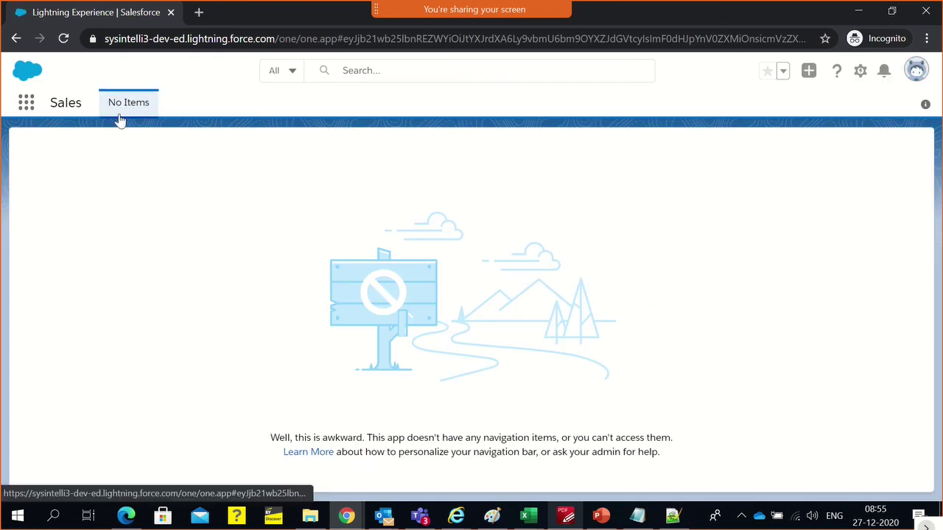
Confirm the App Launcher lists no apps, then return to the admin's profile permissions tab
{"action": "left_click", "coordinate": [25, 107]}
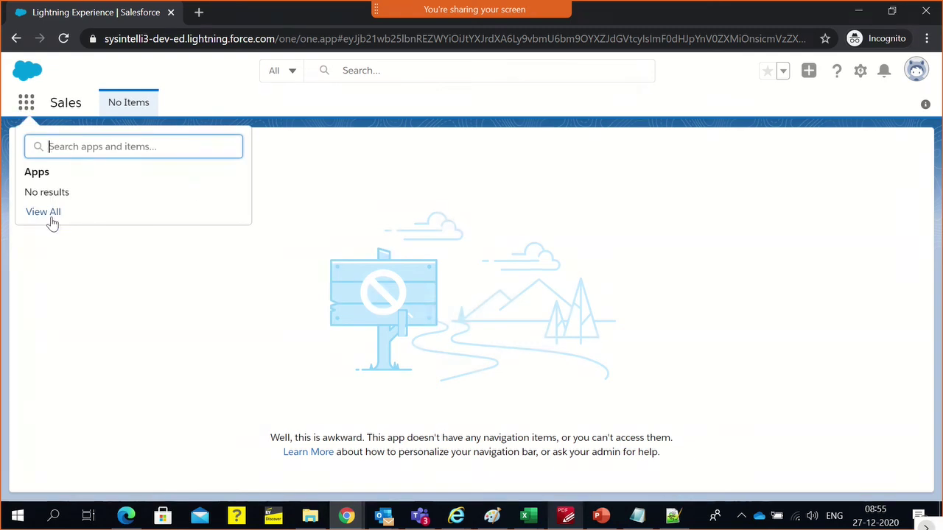
{"action": "left_click", "coordinate": [347, 189]}
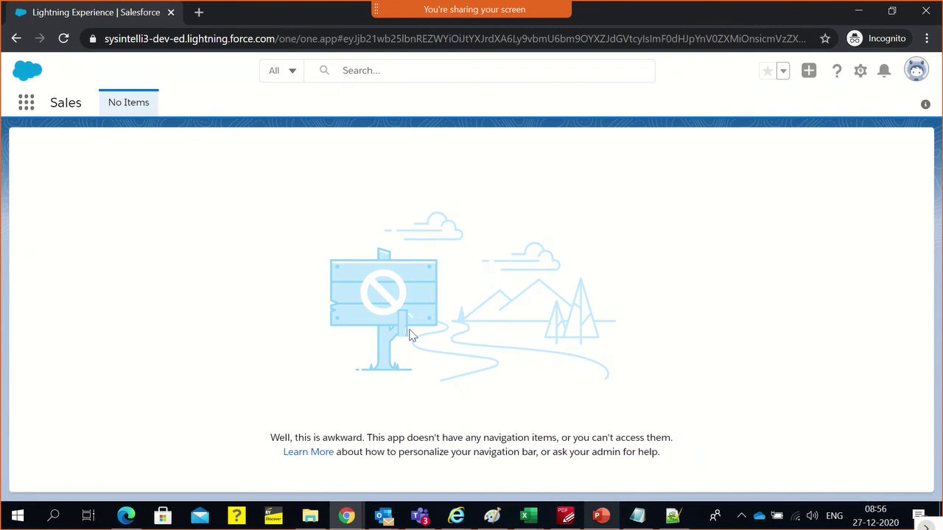
{"action": "key", "text": "alt+Tab"}
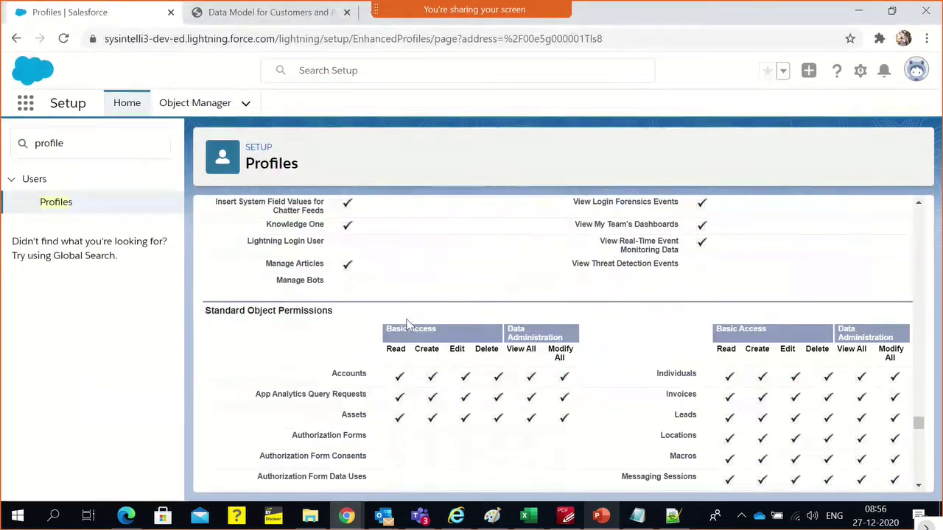
{"action": "left_click", "coordinate": [269, 13]}
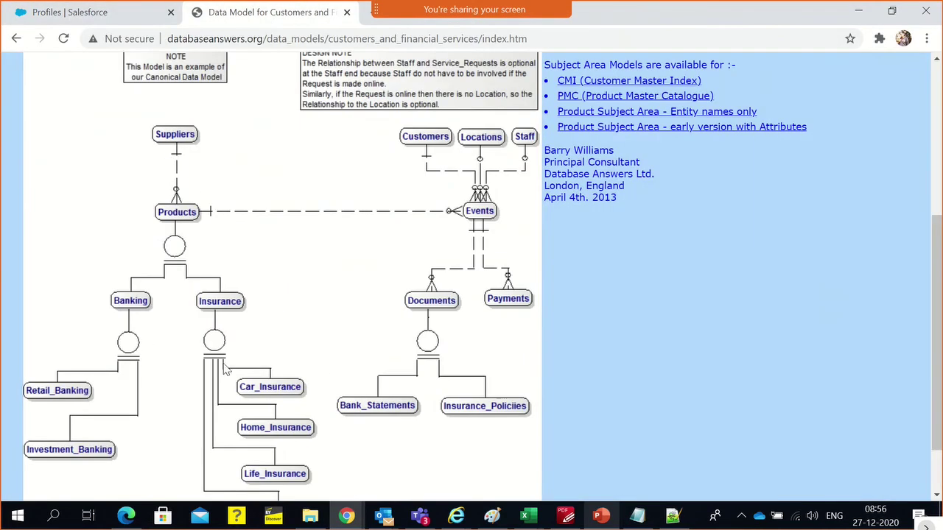
{"action": "key", "text": "alt+Tab"}
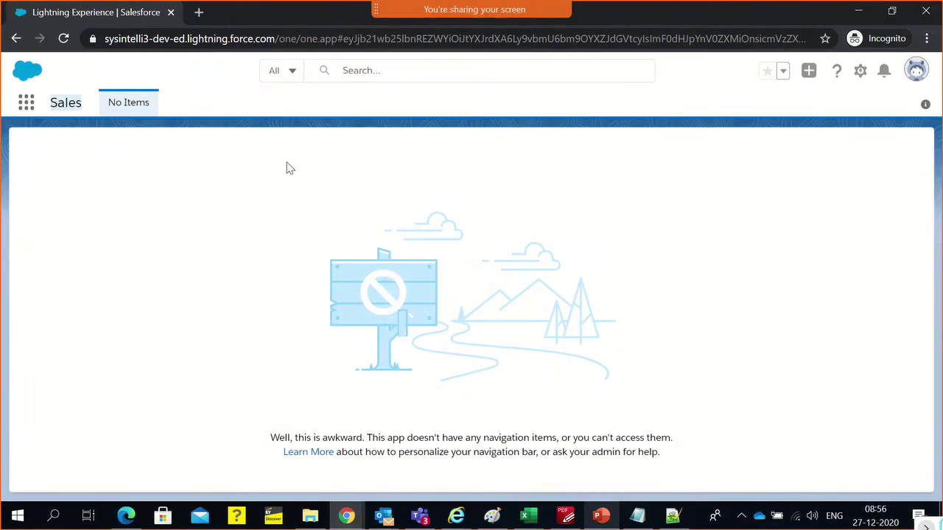
{"action": "key", "text": "alt+Tab"}
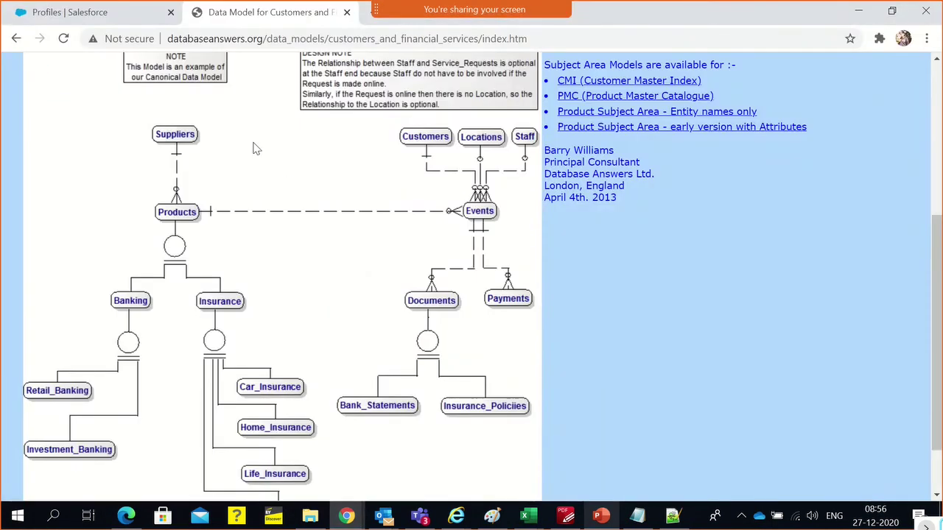
{"action": "left_click", "coordinate": [80, 10]}
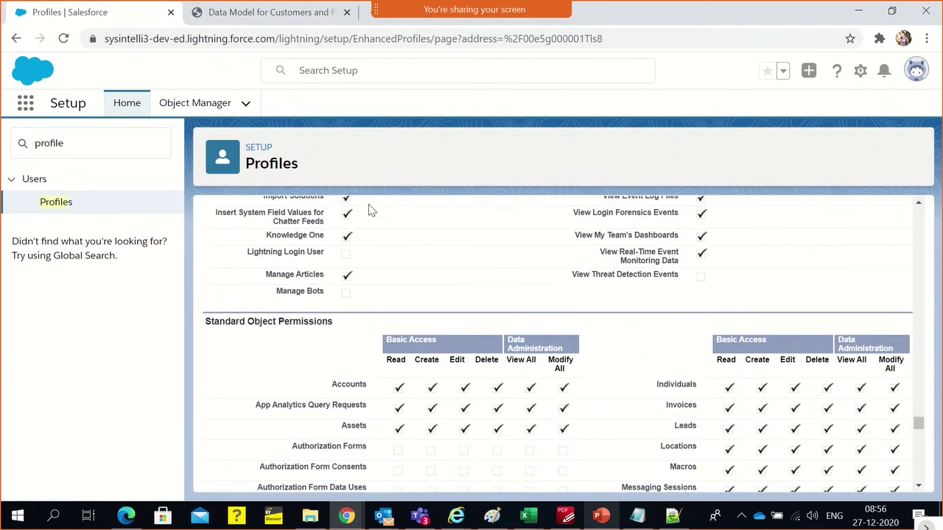
Scroll to the top of the IPB Sales Bank Manager Profile and select the 'IPB Sales' name part
{"action": "scroll", "coordinate": [370, 214], "scroll_direction": "down", "scroll_amount": 10}
{"action": "scroll", "coordinate": [370, 219], "scroll_direction": "up", "scroll_amount": 5}
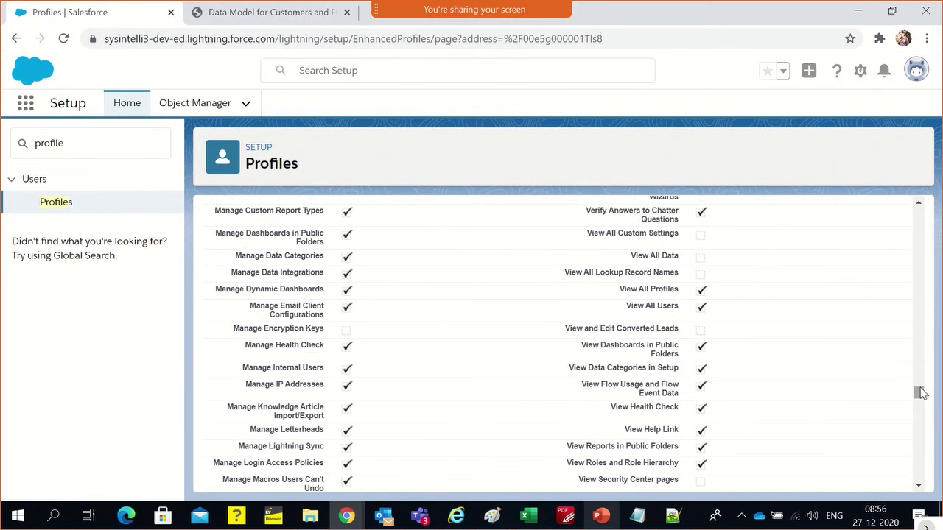
{"action": "left_click_drag", "start_coordinate": [921, 390], "coordinate": [920, 212]}
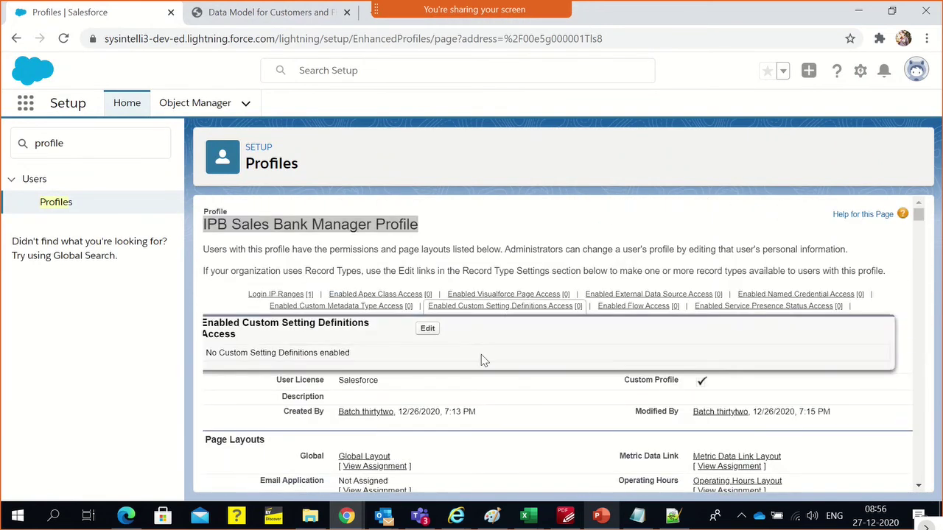
{"action": "left_click", "coordinate": [341, 224]}
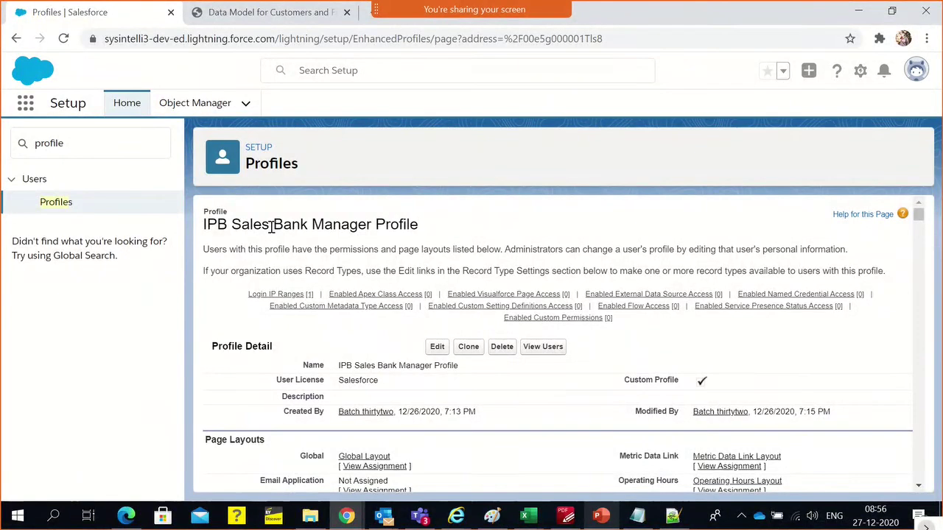
{"action": "left_click_drag", "start_coordinate": [269, 225], "coordinate": [204, 229]}
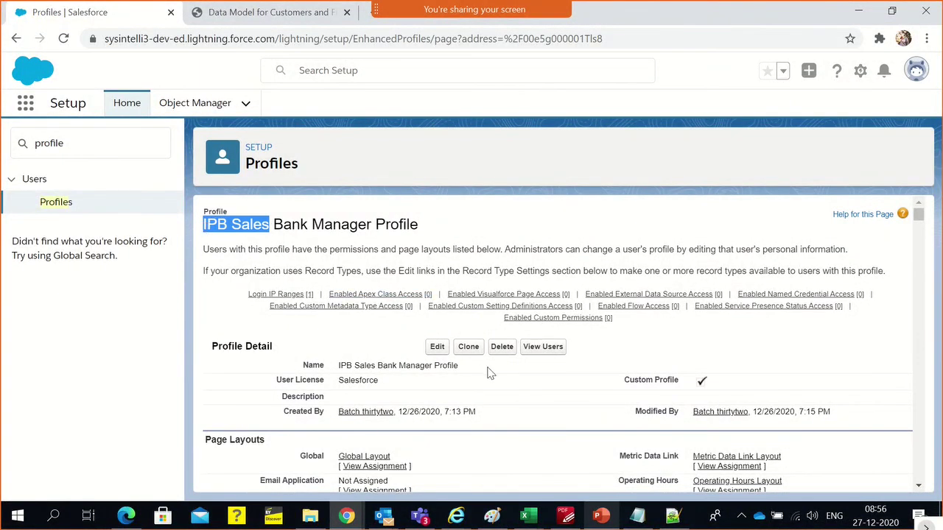
Clone the profile as 'IPB Sales Rep' with the Salesforce user license and save it
{"action": "left_click", "coordinate": [476, 348]}
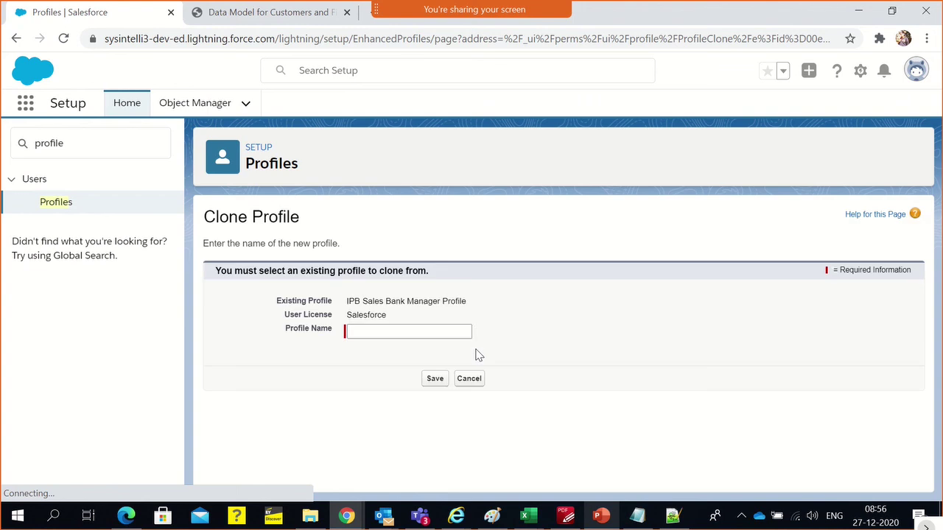
{"action": "double_click", "coordinate": [319, 315]}
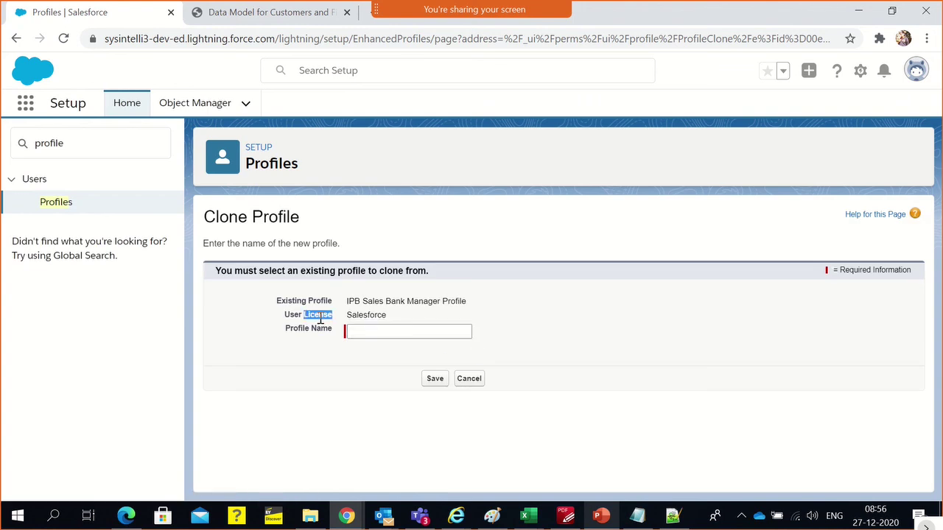
{"action": "double_click", "coordinate": [366, 315]}
{"action": "left_click", "coordinate": [376, 332]}
{"action": "type", "text": "IPB Sales"}
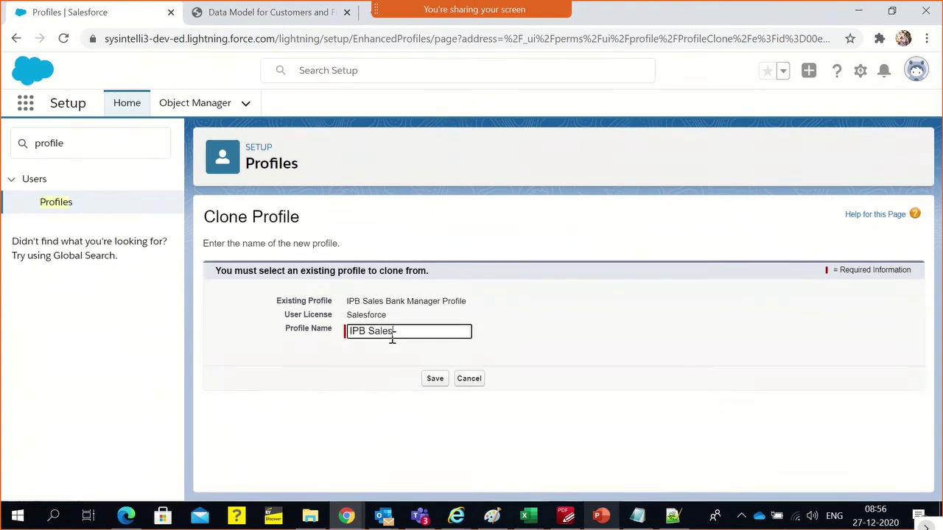
{"action": "double_click", "coordinate": [378, 316]}
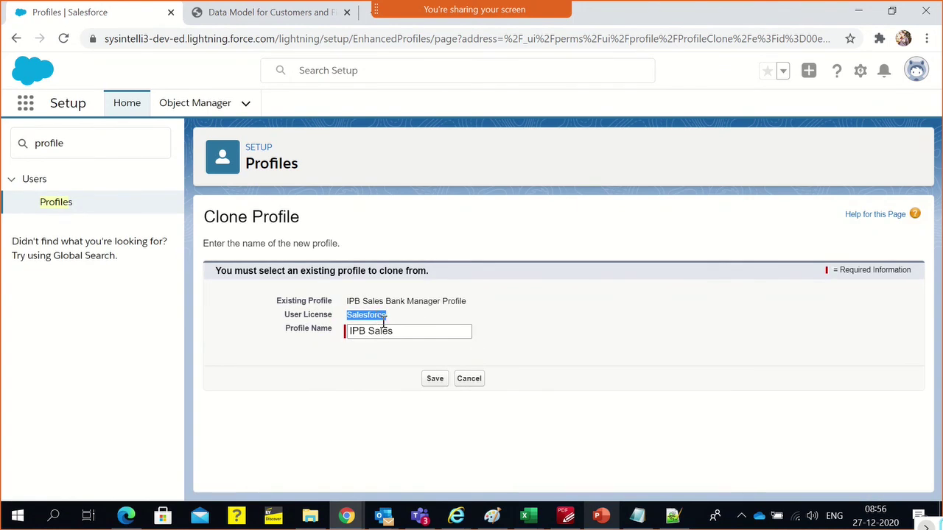
{"action": "left_click", "coordinate": [401, 333]}
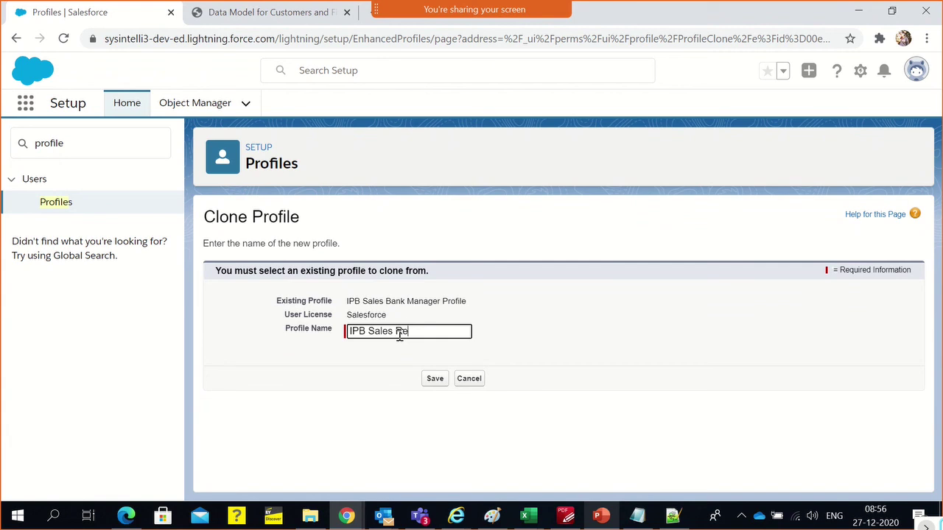
{"action": "left_click", "coordinate": [435, 382]}
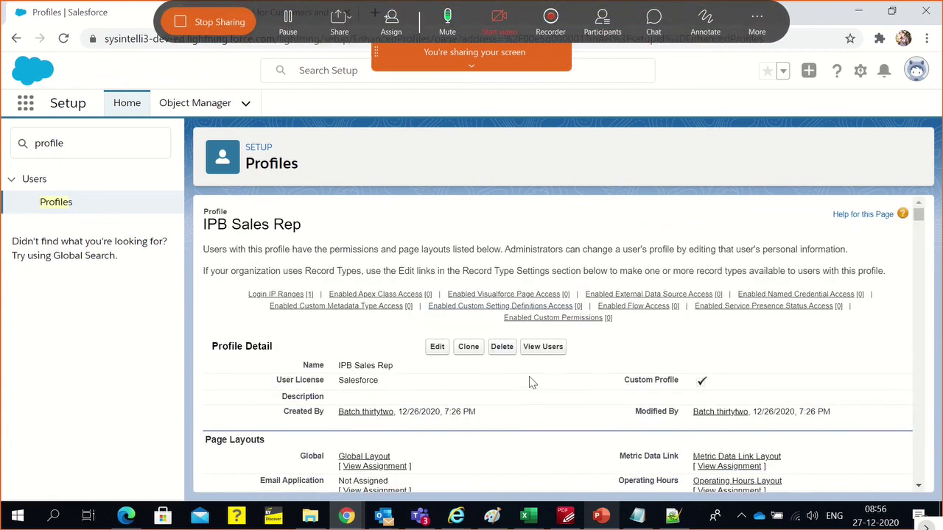
{"action": "scroll", "coordinate": [526, 384], "scroll_direction": "down", "scroll_amount": 1}
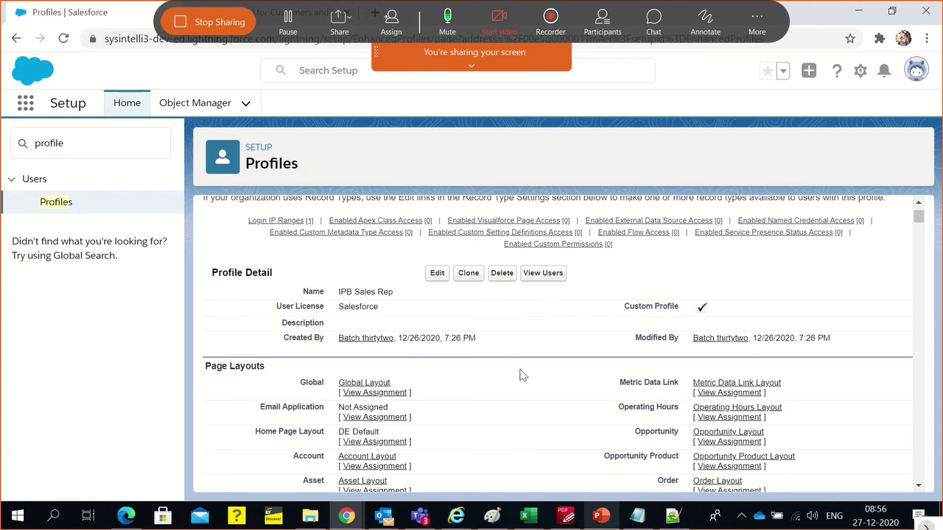
From the IPB Sales Rep users list, start a New User with the rep's name and role IPB India: Sales Rep
{"action": "left_click", "coordinate": [542, 273]}
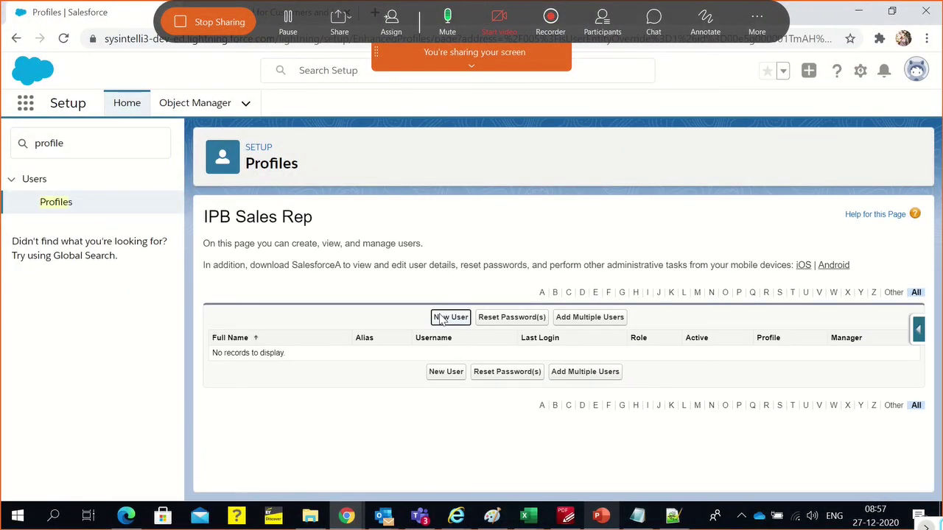
{"action": "left_click", "coordinate": [441, 317]}
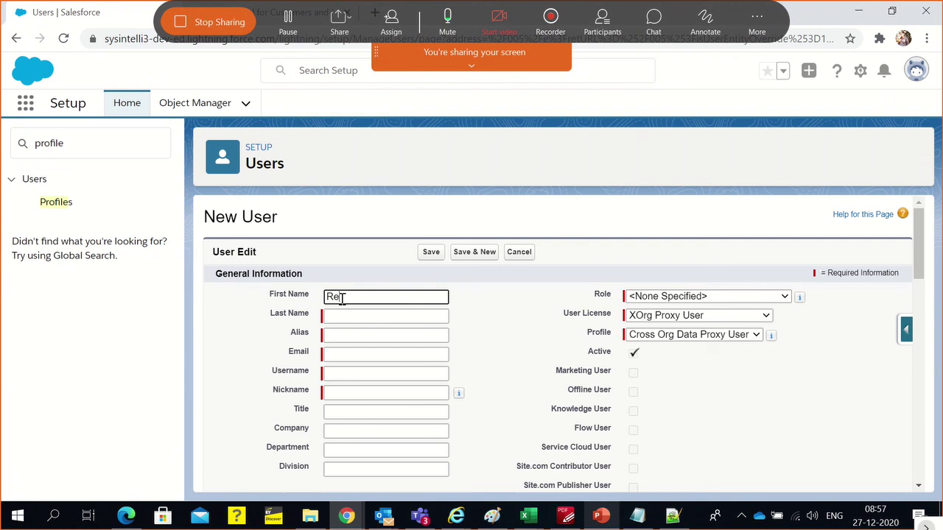
{"action": "key", "text": "Tab"}
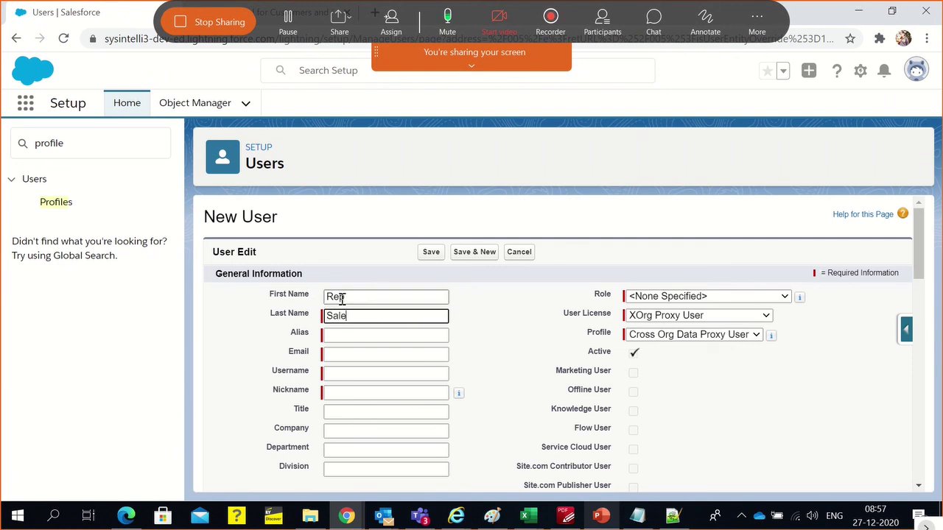
{"action": "type", "text": "Dev S"}
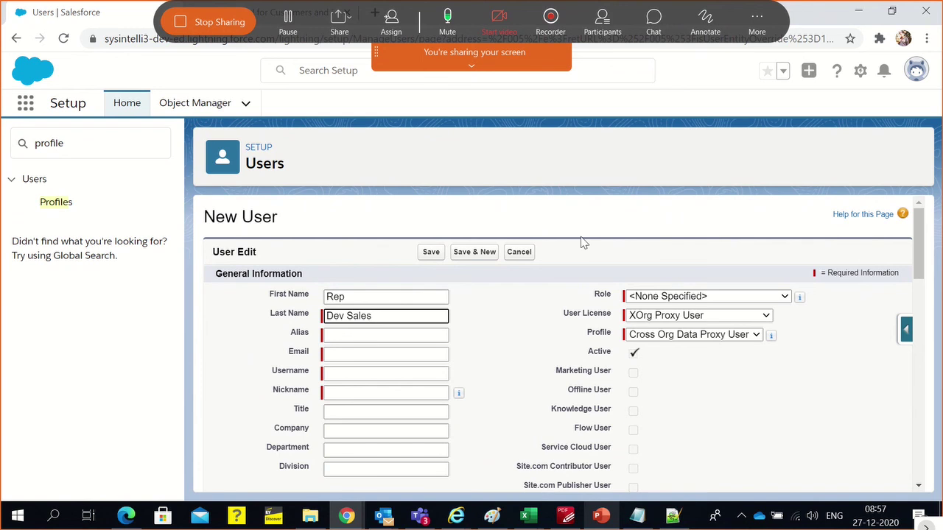
{"action": "left_click", "coordinate": [670, 299]}
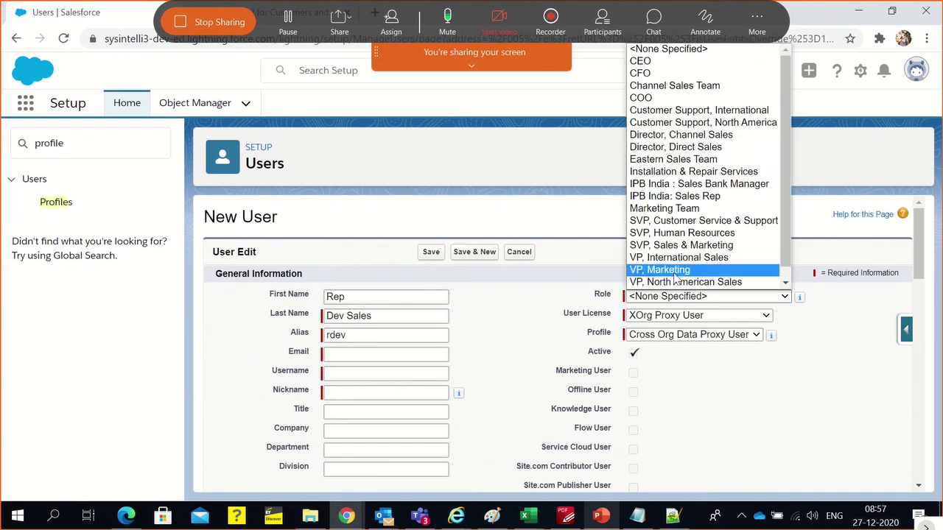
{"action": "left_click", "coordinate": [681, 196]}
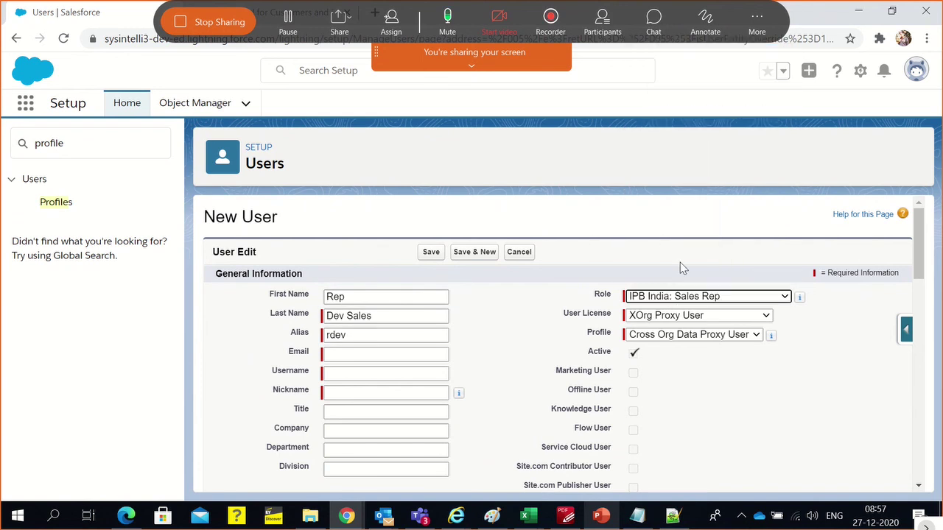
{"action": "left_click", "coordinate": [672, 315]}
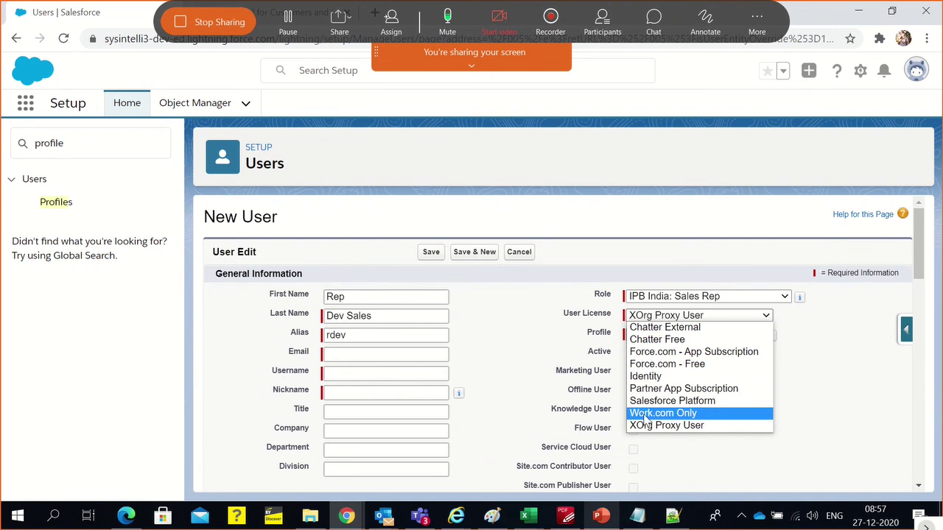
{"action": "left_click", "coordinate": [562, 384]}
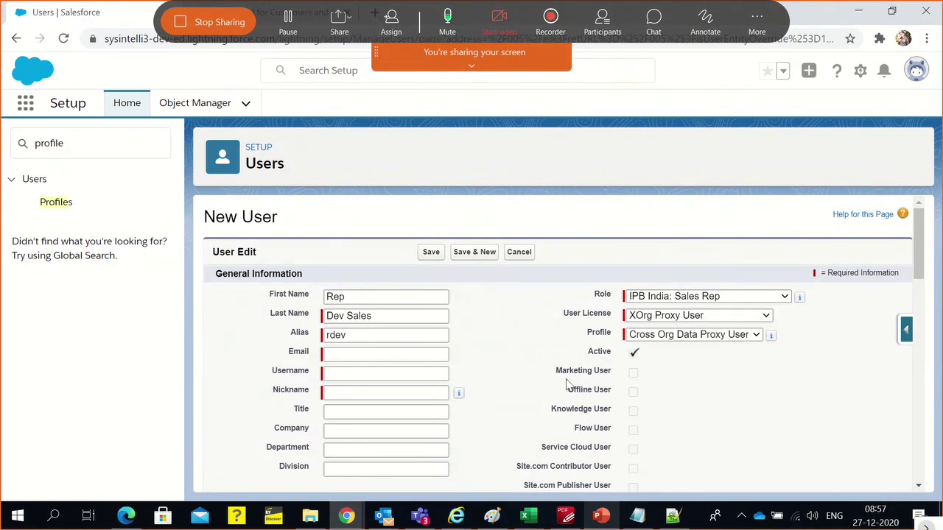
{"action": "left_click", "coordinate": [734, 298]}
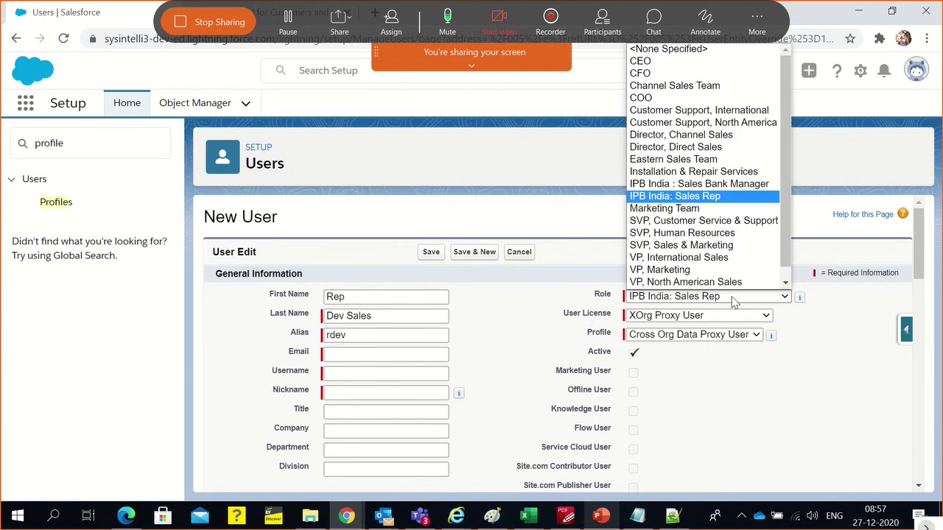
{"action": "scroll", "coordinate": [722, 202], "scroll_direction": "down", "scroll_amount": 1}
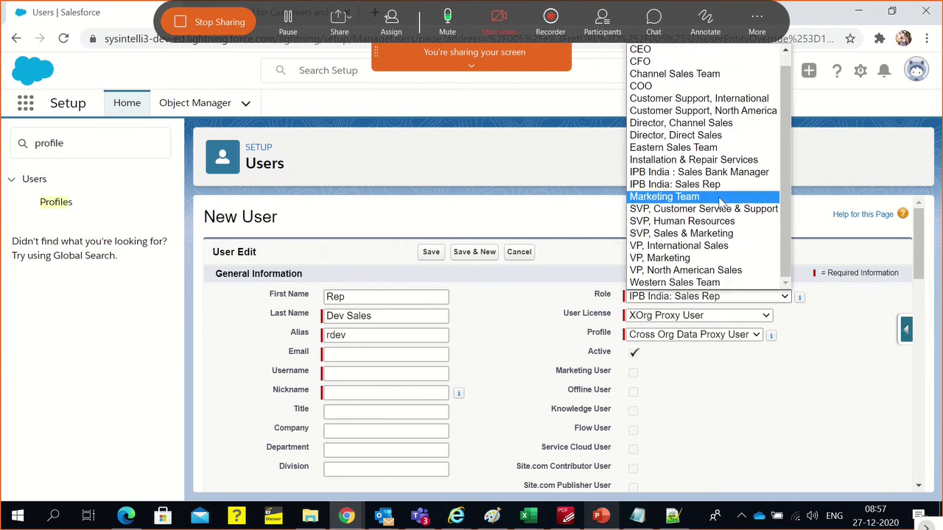
{"action": "scroll", "coordinate": [722, 199], "scroll_direction": "up", "scroll_amount": 1}
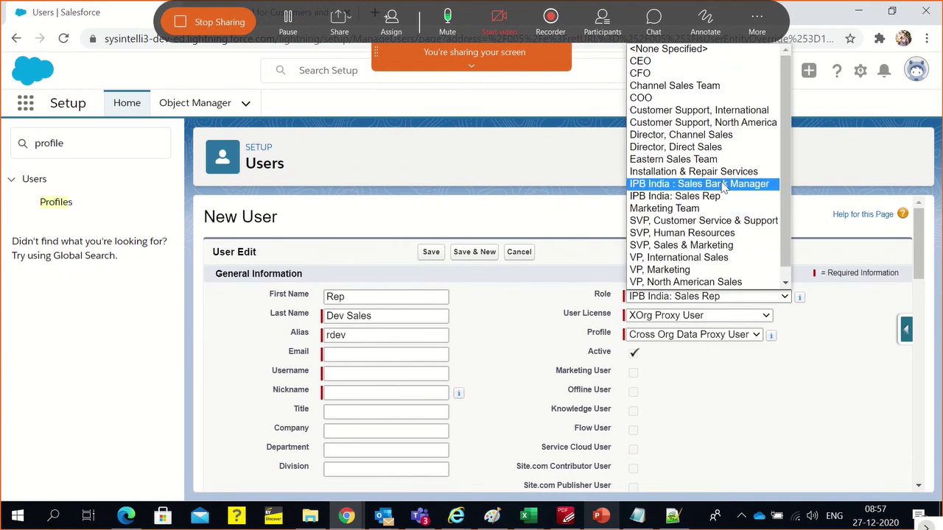
Set the new user's license to Salesforce Platform, leaving the profile as Standard Platform User
{"action": "left_click", "coordinate": [725, 336]}
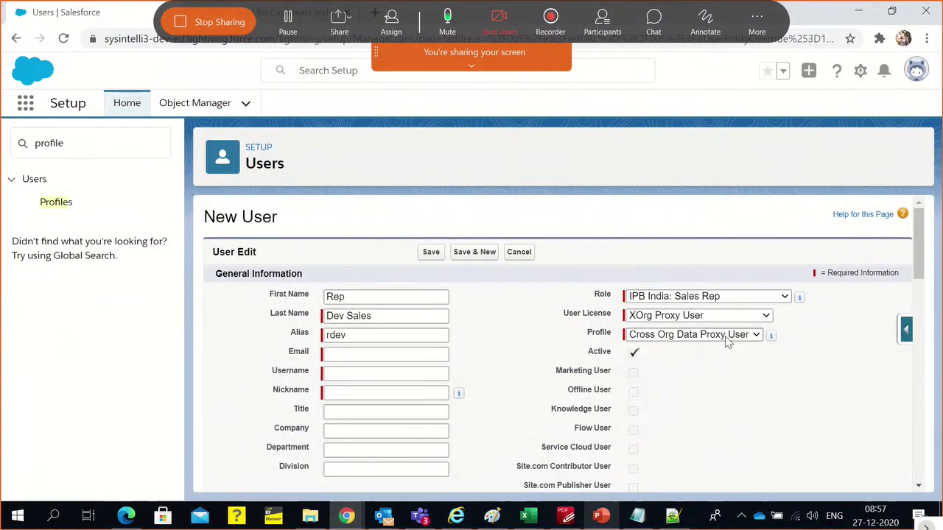
{"action": "left_click", "coordinate": [716, 318]}
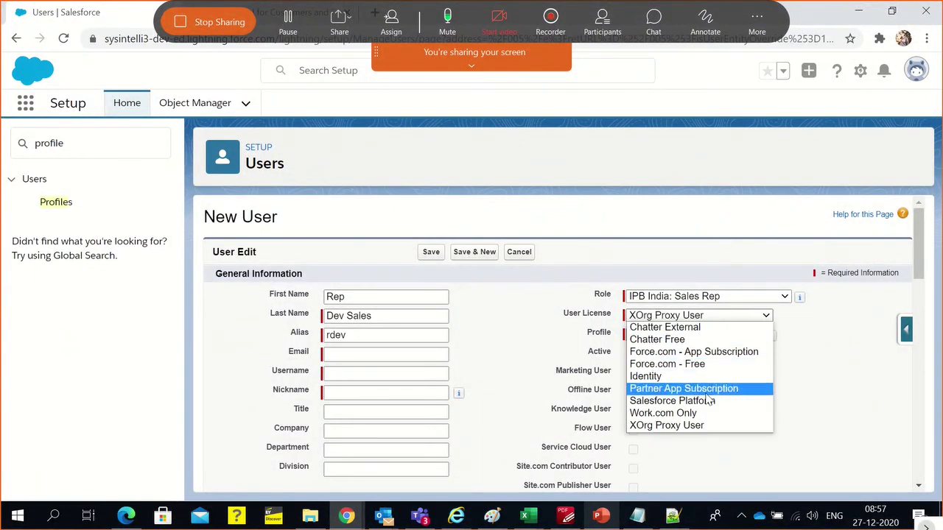
{"action": "left_click", "coordinate": [705, 390]}
{"action": "left_click", "coordinate": [703, 318]}
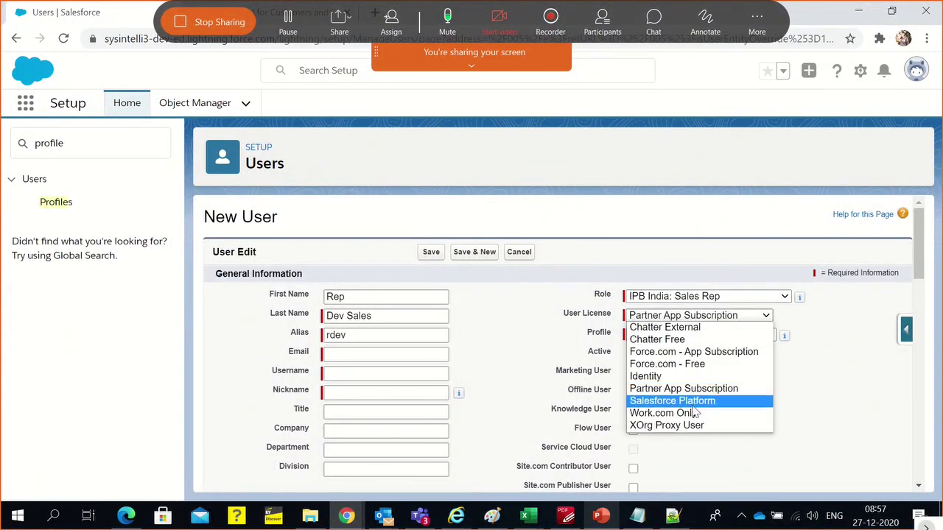
{"action": "left_click", "coordinate": [695, 402]}
{"action": "left_click", "coordinate": [692, 338]}
{"action": "left_click", "coordinate": [756, 374]}
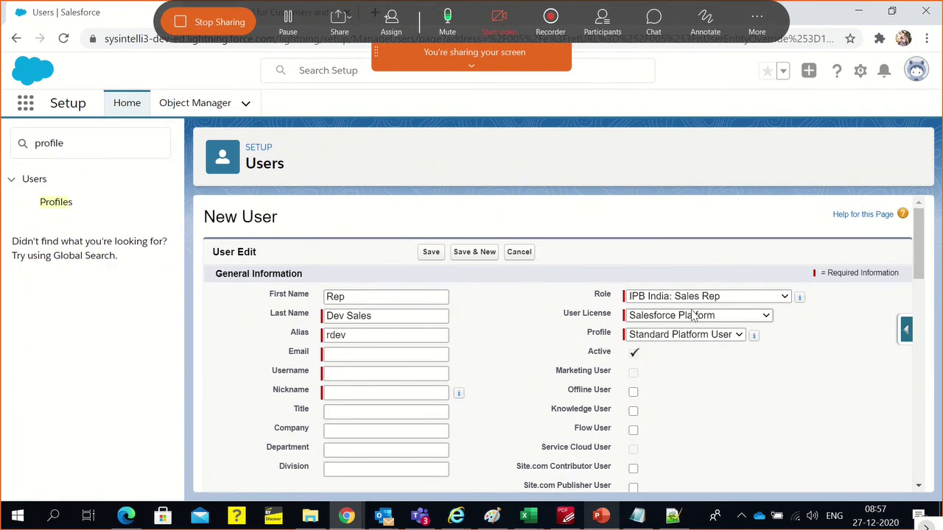
{"action": "left_click", "coordinate": [668, 317]}
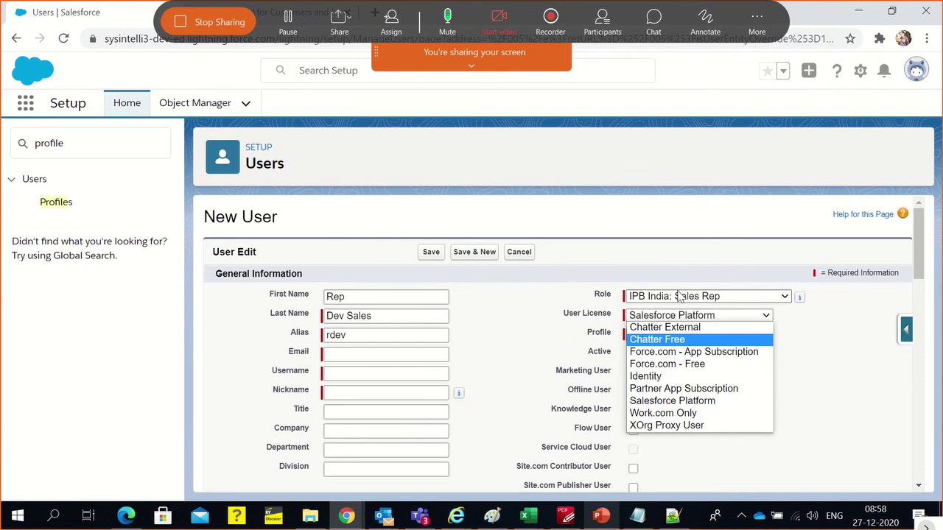
{"action": "left_click", "coordinate": [733, 223]}
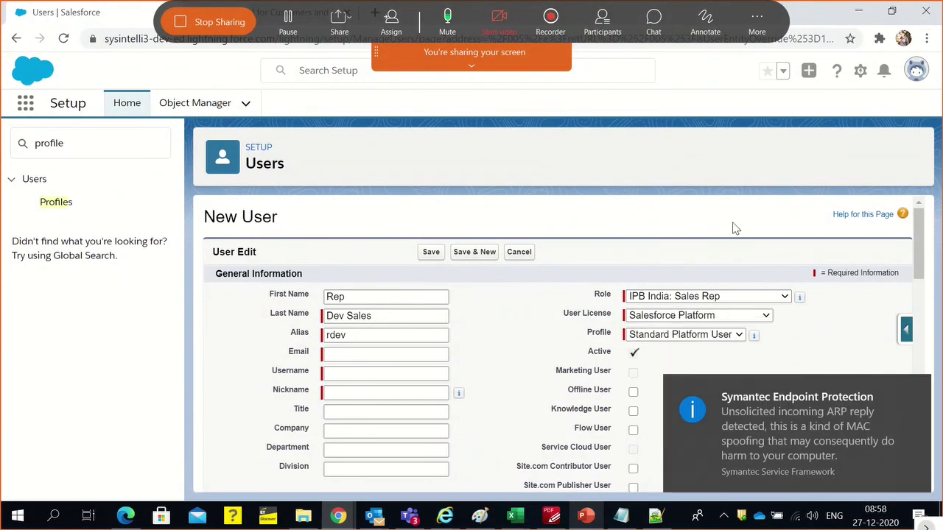
{"action": "left_click", "coordinate": [918, 390]}
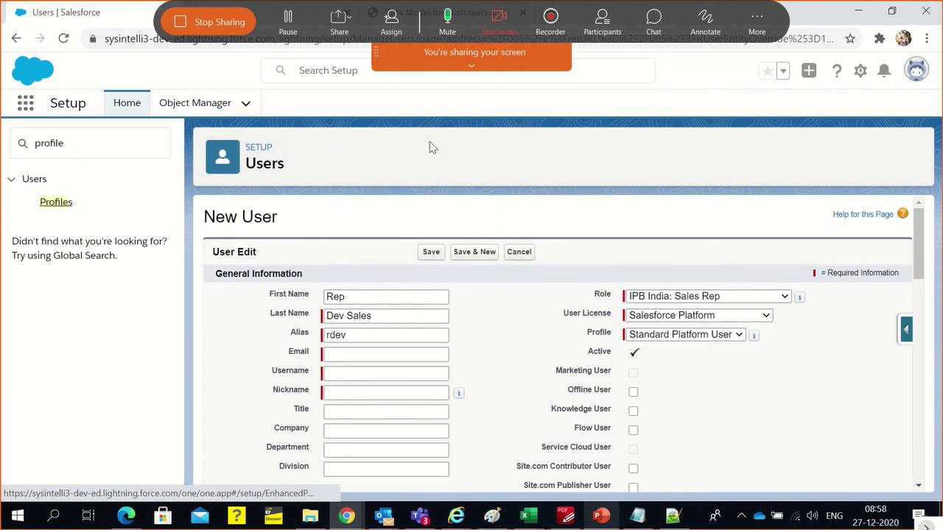
{"action": "left_click", "coordinate": [475, 66]}
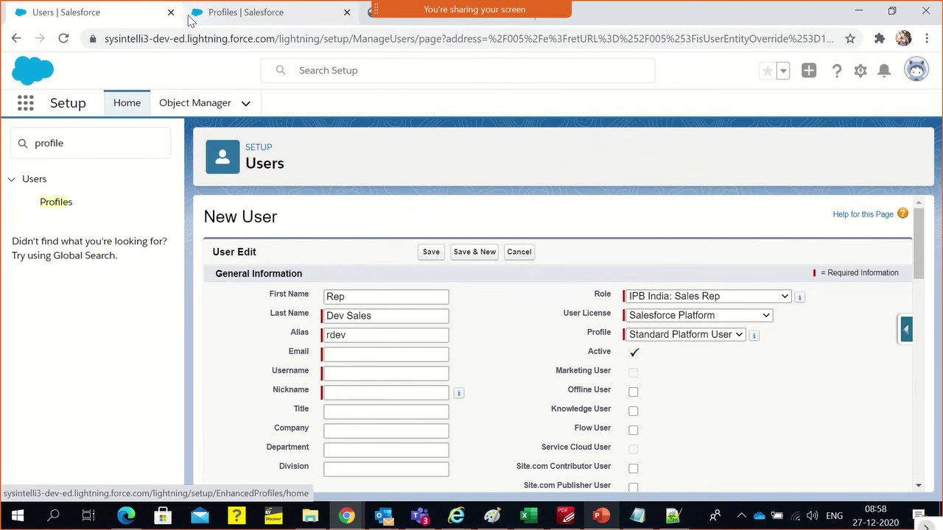
In the second tab, filter Profiles by S and open the Standard Platform User profile
{"action": "left_click", "coordinate": [243, 12]}
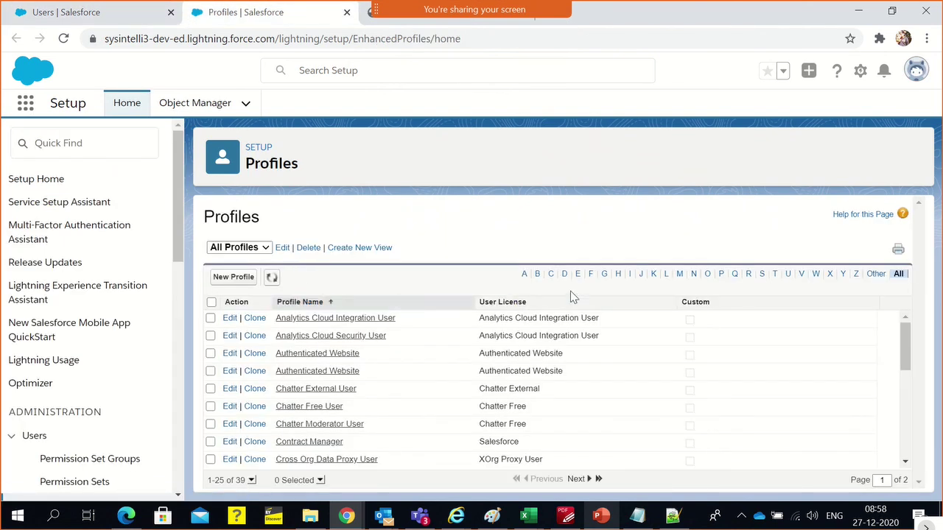
{"action": "scroll", "coordinate": [517, 368], "scroll_direction": "down", "scroll_amount": 1}
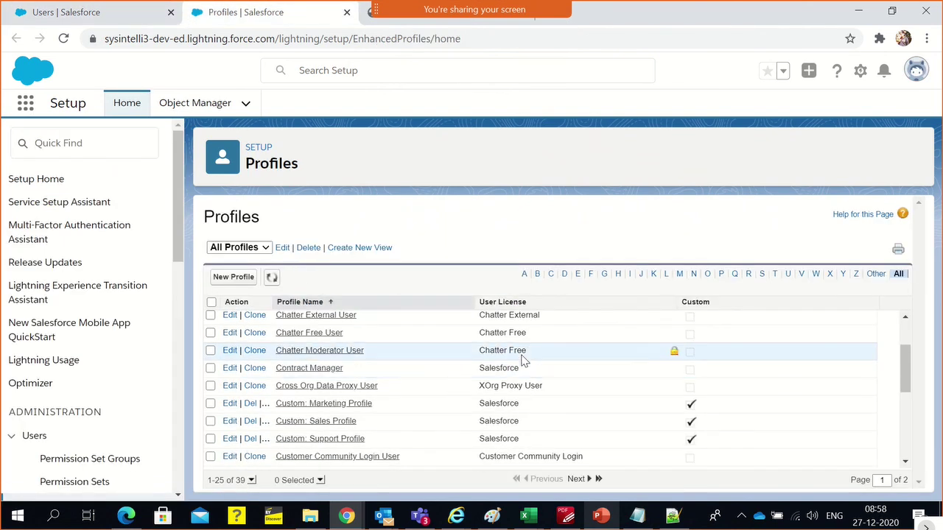
{"action": "scroll", "coordinate": [519, 360], "scroll_direction": "down", "scroll_amount": 3}
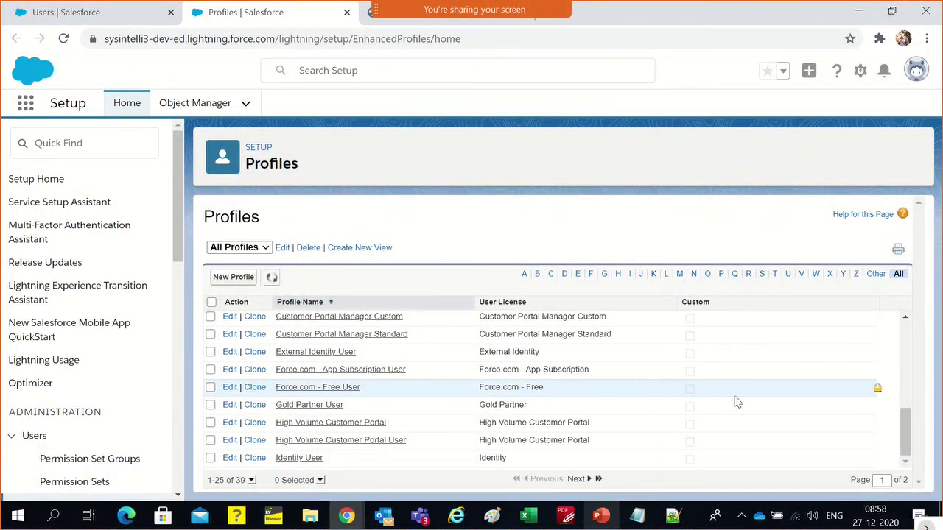
{"action": "scroll", "coordinate": [589, 390], "scroll_direction": "up", "scroll_amount": 1}
{"action": "scroll", "coordinate": [589, 391], "scroll_direction": "up", "scroll_amount": 5}
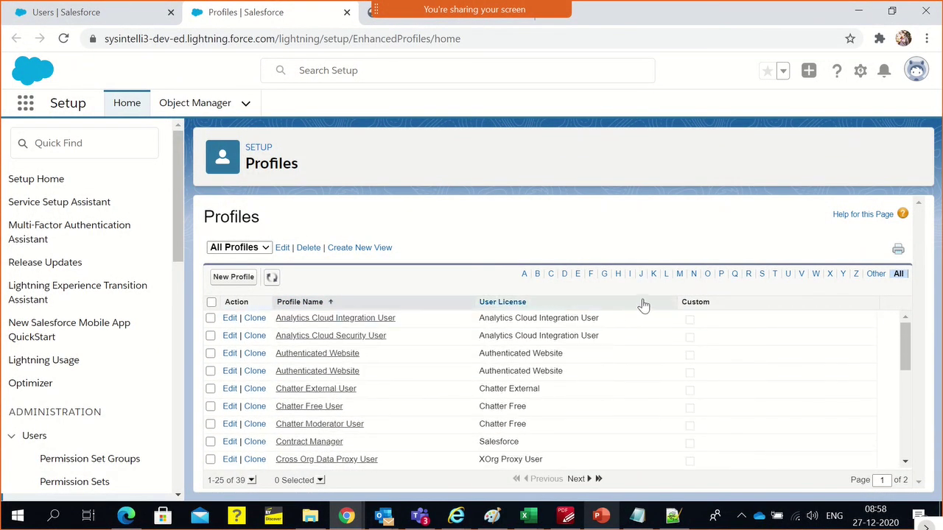
{"action": "left_click", "coordinate": [761, 274]}
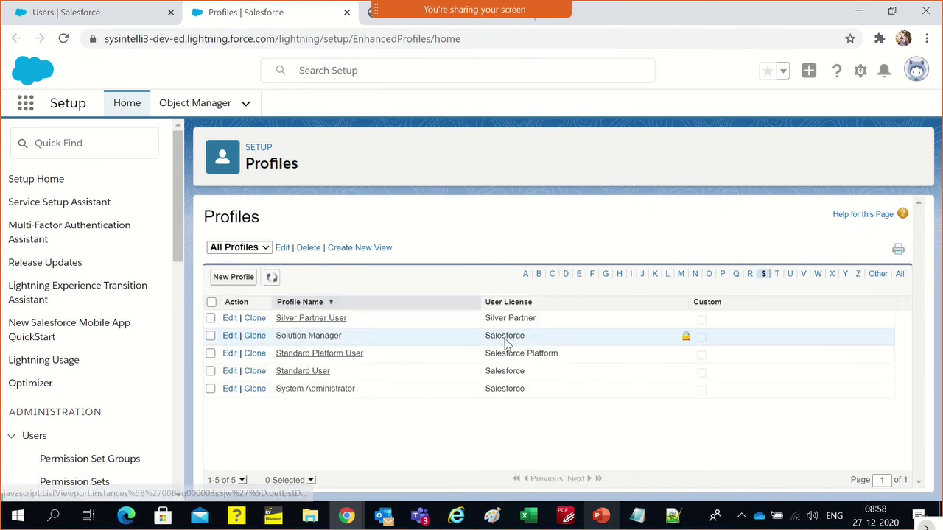
{"action": "left_click", "coordinate": [327, 354]}
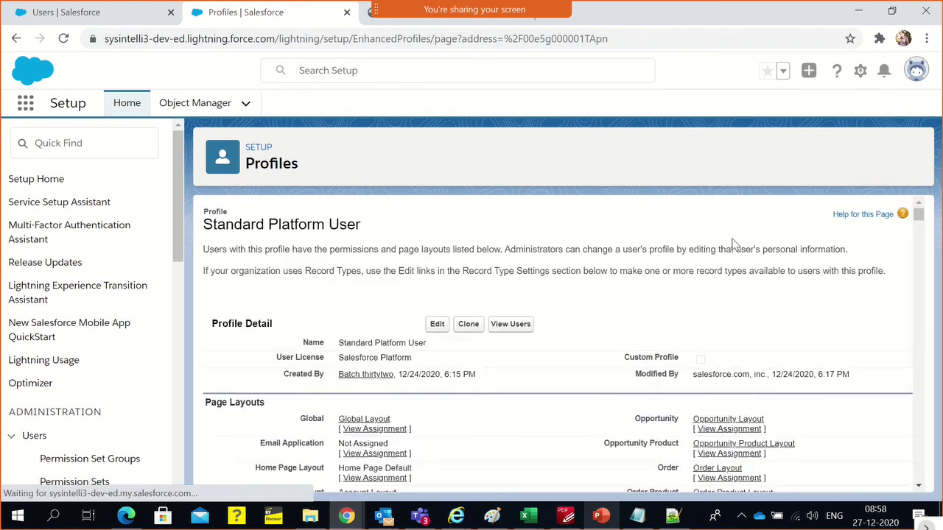
Scroll through Standard Platform User's Standard Object Permissions, checking Accounts and Contacts access
{"action": "scroll", "coordinate": [713, 250], "scroll_direction": "down", "scroll_amount": 10}
{"action": "scroll", "coordinate": [699, 298], "scroll_direction": "down", "scroll_amount": 15}
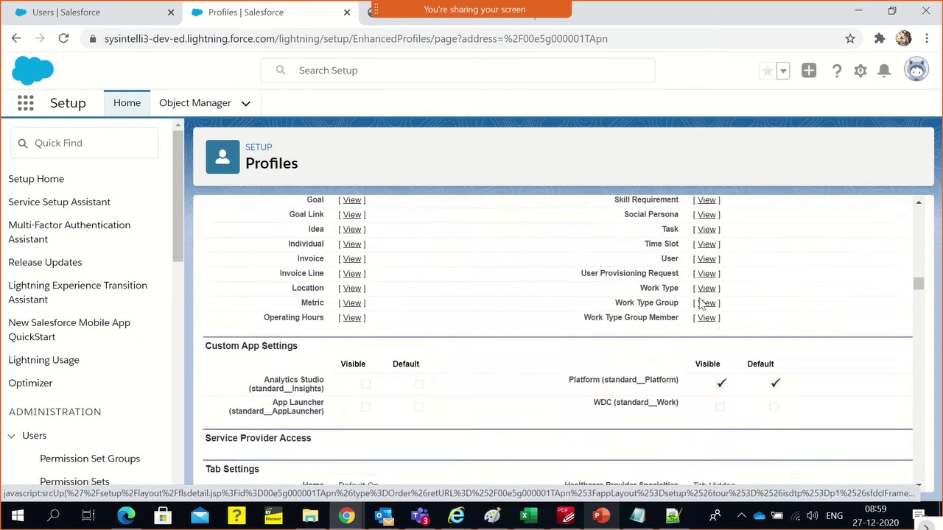
{"action": "scroll", "coordinate": [699, 304], "scroll_direction": "down", "scroll_amount": 15}
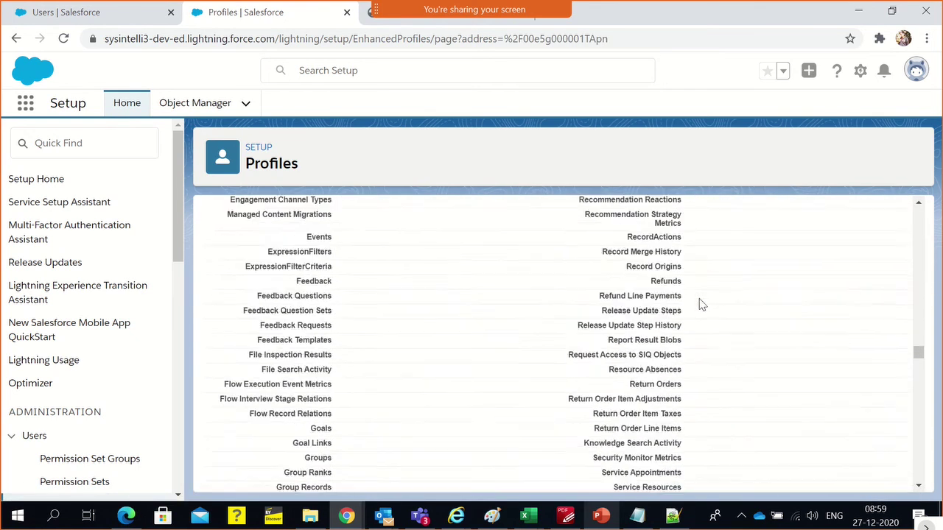
{"action": "scroll", "coordinate": [700, 309], "scroll_direction": "down", "scroll_amount": 10}
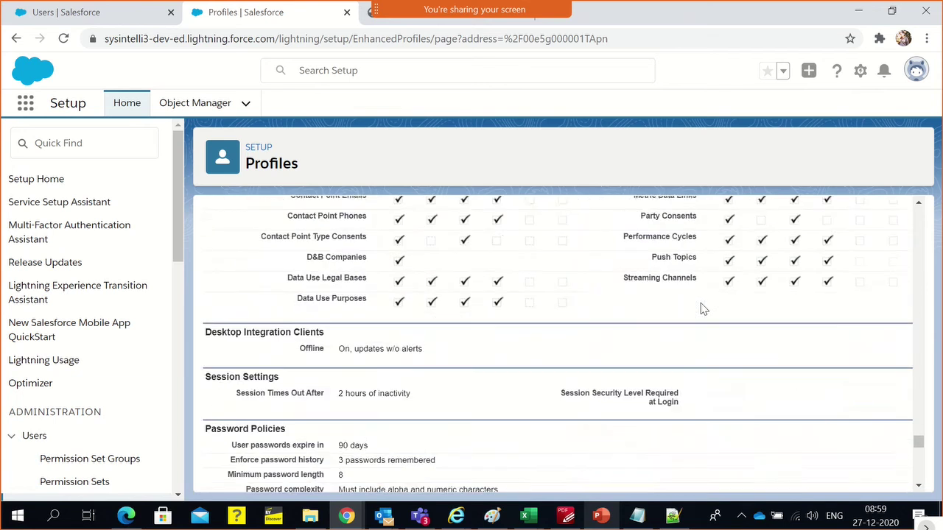
{"action": "scroll", "coordinate": [703, 309], "scroll_direction": "up", "scroll_amount": 10}
{"action": "scroll", "coordinate": [589, 272], "scroll_direction": "up", "scroll_amount": 2}
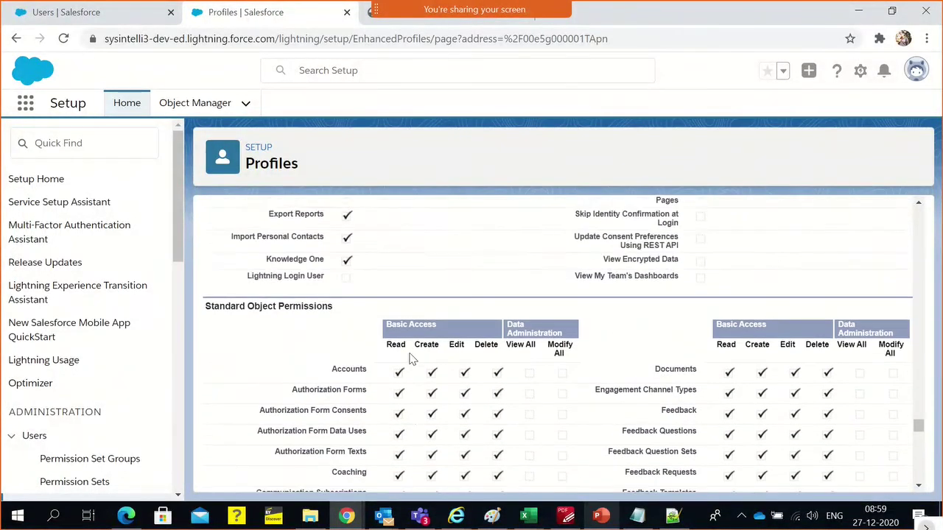
{"action": "scroll", "coordinate": [413, 356], "scroll_direction": "down", "scroll_amount": 1}
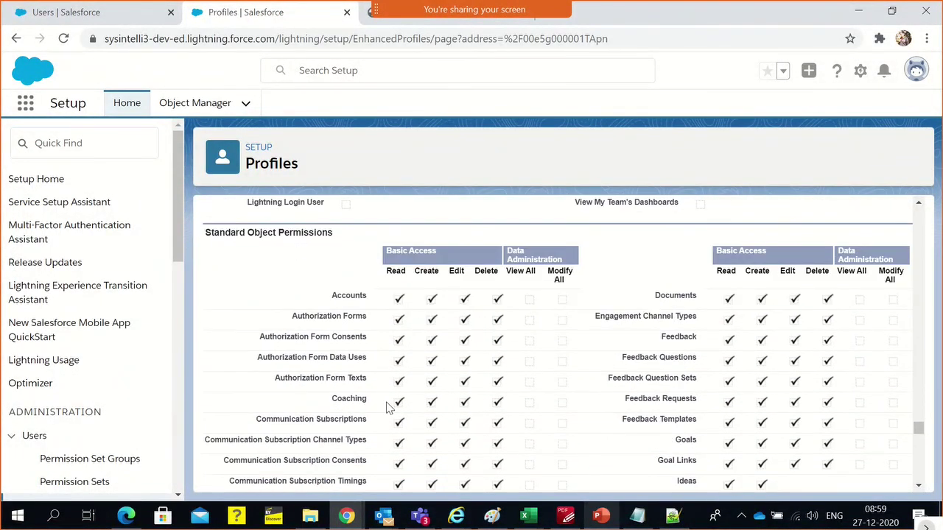
{"action": "scroll", "coordinate": [410, 427], "scroll_direction": "down", "scroll_amount": 2}
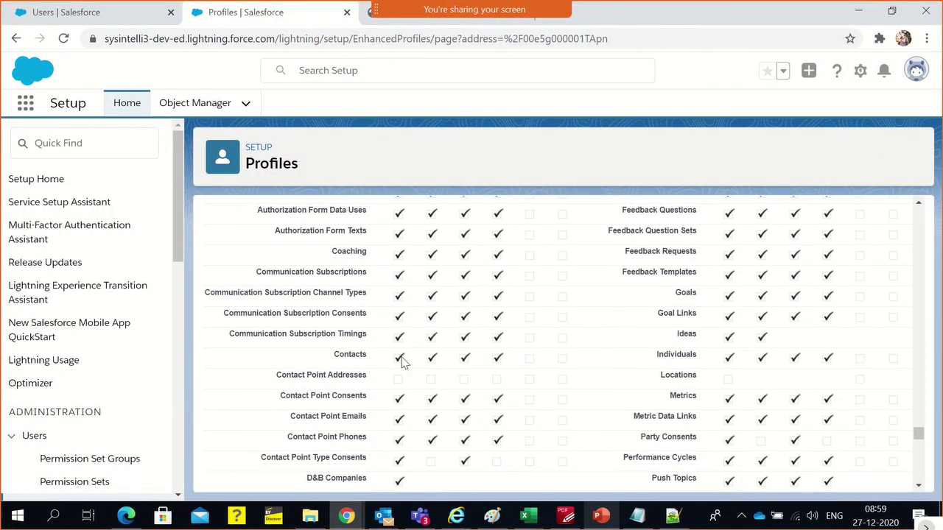
{"action": "scroll", "coordinate": [429, 404], "scroll_direction": "down", "scroll_amount": 1}
{"action": "scroll", "coordinate": [430, 405], "scroll_direction": "up", "scroll_amount": 1}
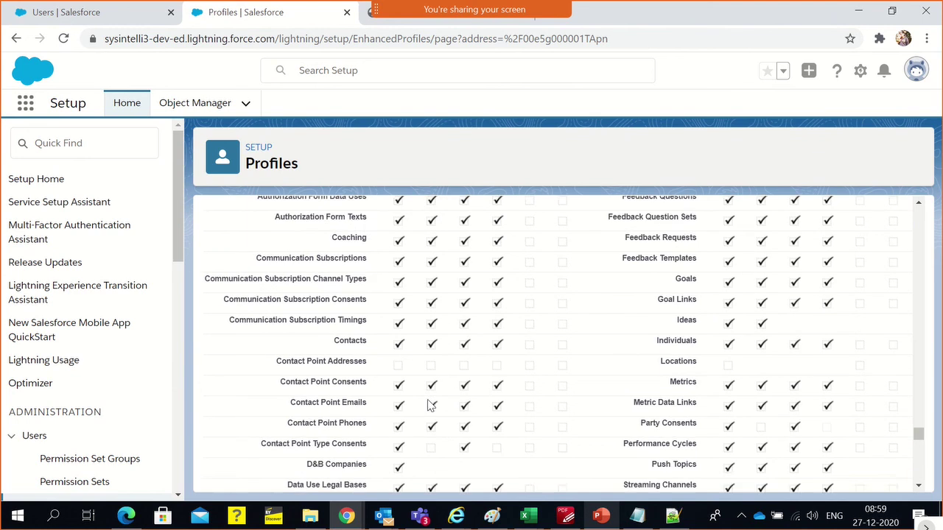
{"action": "scroll", "coordinate": [431, 405], "scroll_direction": "up", "scroll_amount": 1}
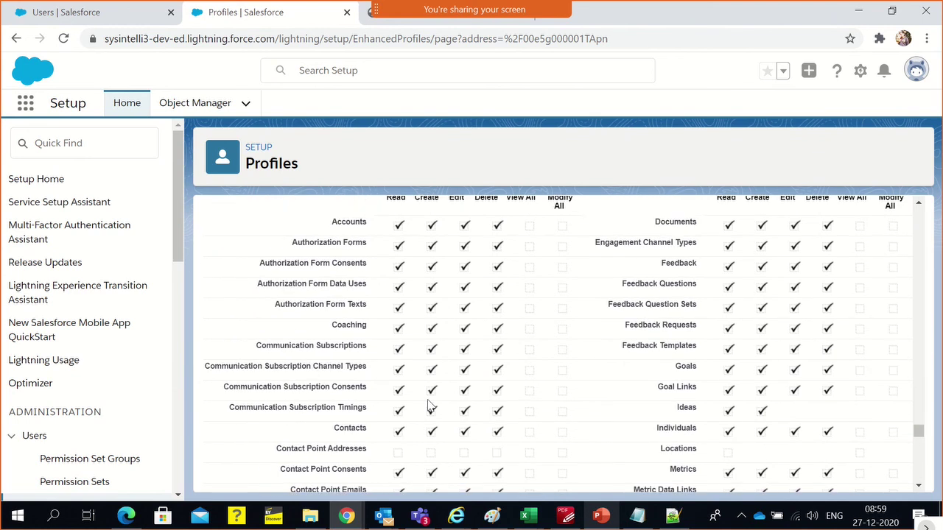
{"action": "scroll", "coordinate": [431, 405], "scroll_direction": "up", "scroll_amount": 1}
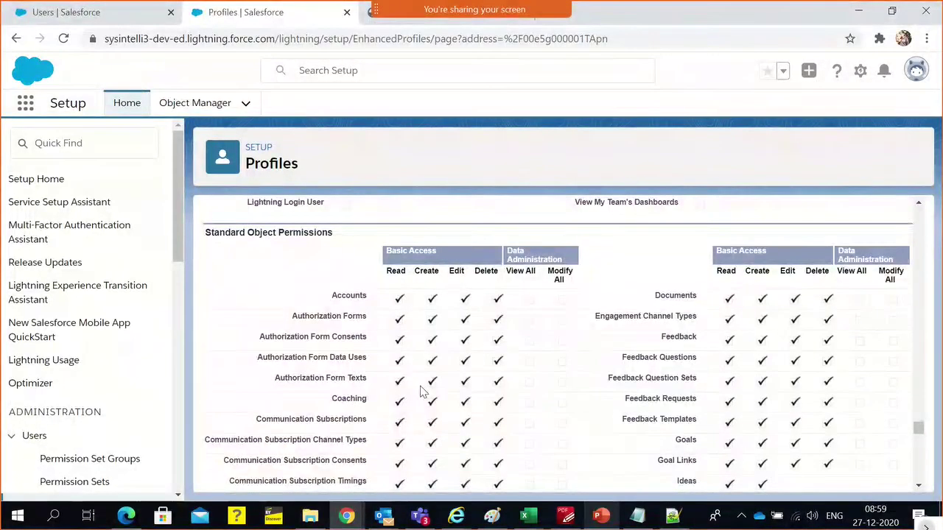
{"action": "scroll", "coordinate": [428, 400], "scroll_direction": "down", "scroll_amount": 1}
{"action": "scroll", "coordinate": [423, 392], "scroll_direction": "down", "scroll_amount": 1}
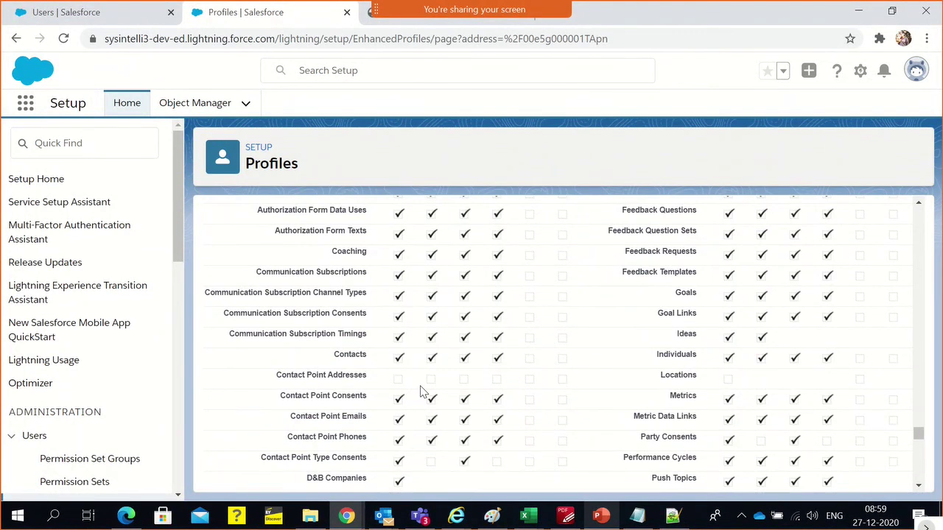
{"action": "scroll", "coordinate": [423, 392], "scroll_direction": "down", "scroll_amount": 1}
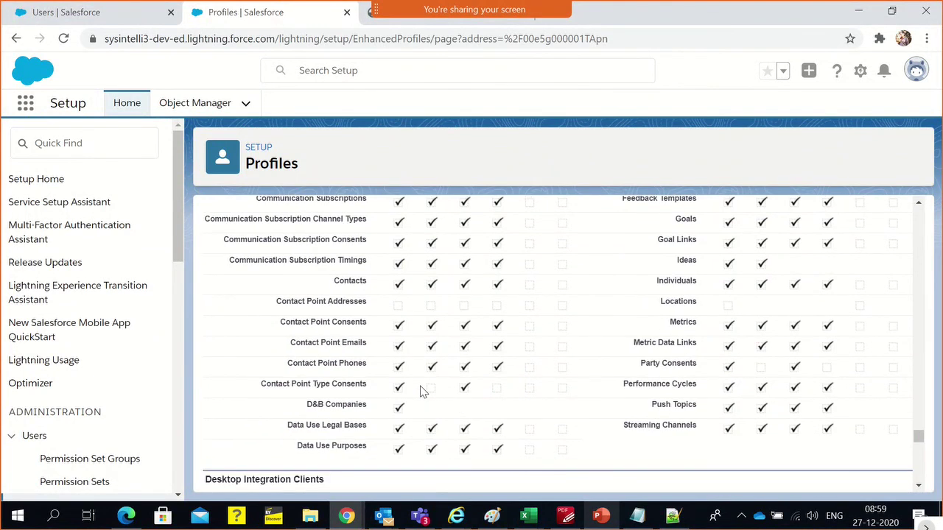
{"action": "scroll", "coordinate": [687, 451], "scroll_direction": "up", "scroll_amount": 1}
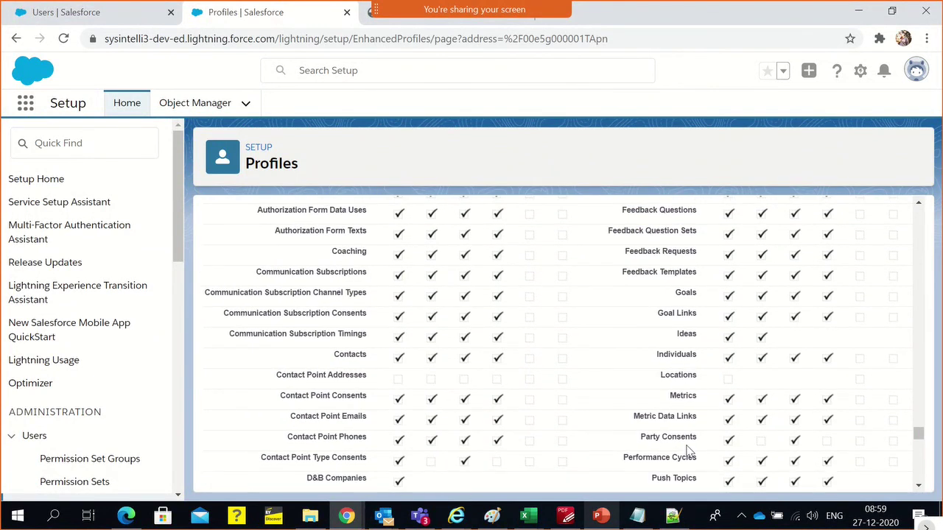
{"action": "key", "text": "ctrl+f"}
{"action": "type", "text": "Camp"}
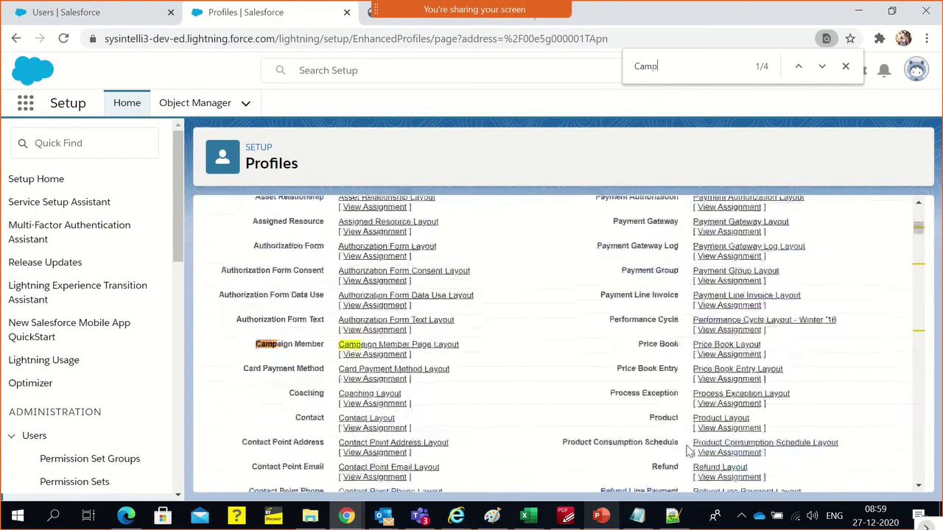
{"action": "key", "text": "Return"}
{"action": "key", "text": "Return"}
{"action": "key", "text": "Return"}
{"action": "key", "text": "Return"}
{"action": "key", "text": "Return"}
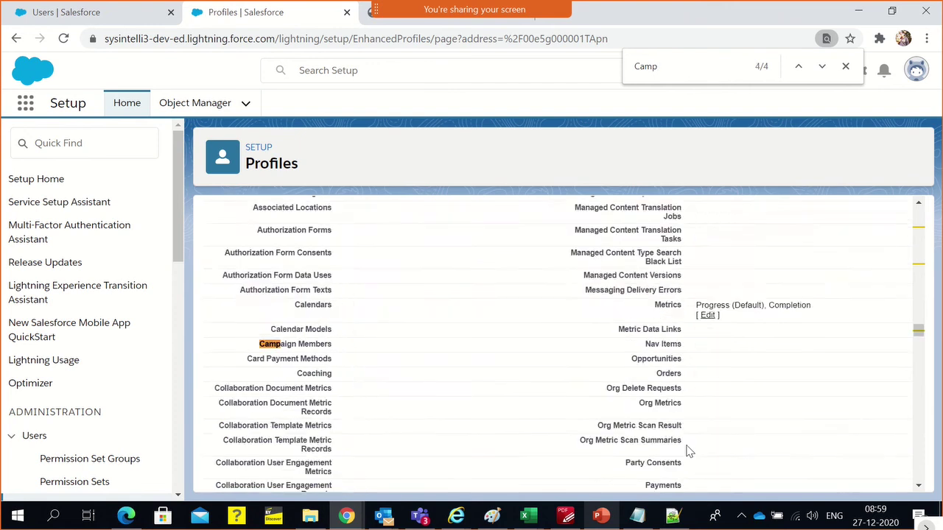
{"action": "key", "text": "Return"}
{"action": "key", "text": "Return"}
{"action": "key", "text": "Return"}
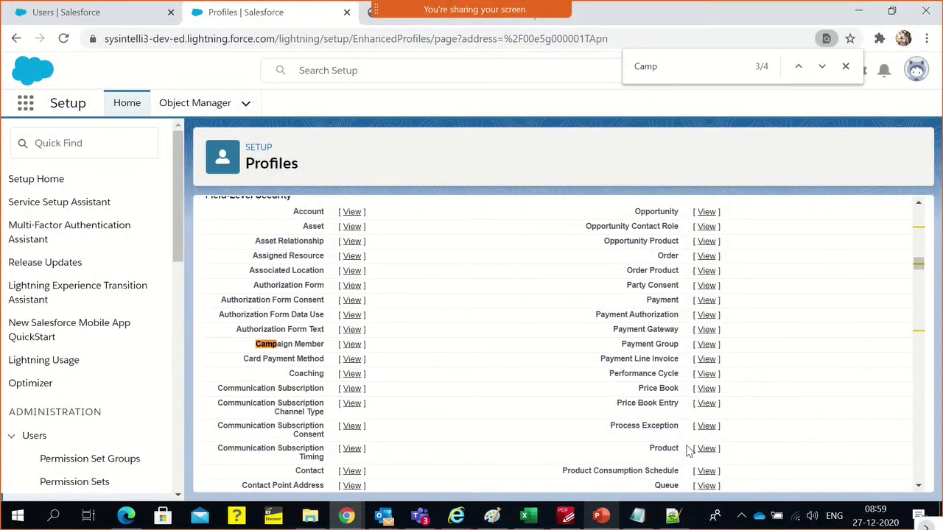
{"action": "key", "text": "BackSpace"}
{"action": "key", "text": "BackSpace"}
{"action": "type", "text": "iagn"}
{"action": "key", "text": "BackSpace"}
{"action": "key", "text": "BackSpace"}
{"action": "type", "text": "aign"}
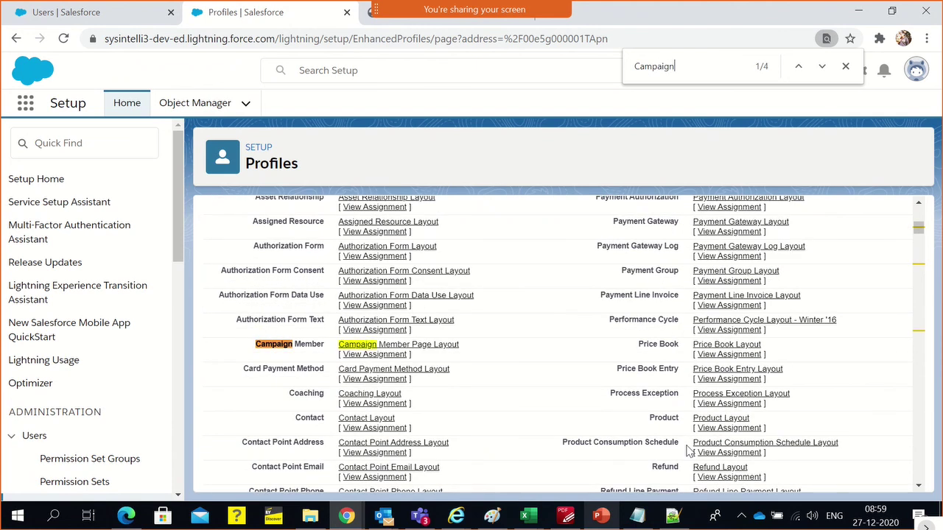
{"action": "key", "text": "Return"}
{"action": "key", "text": "Return"}
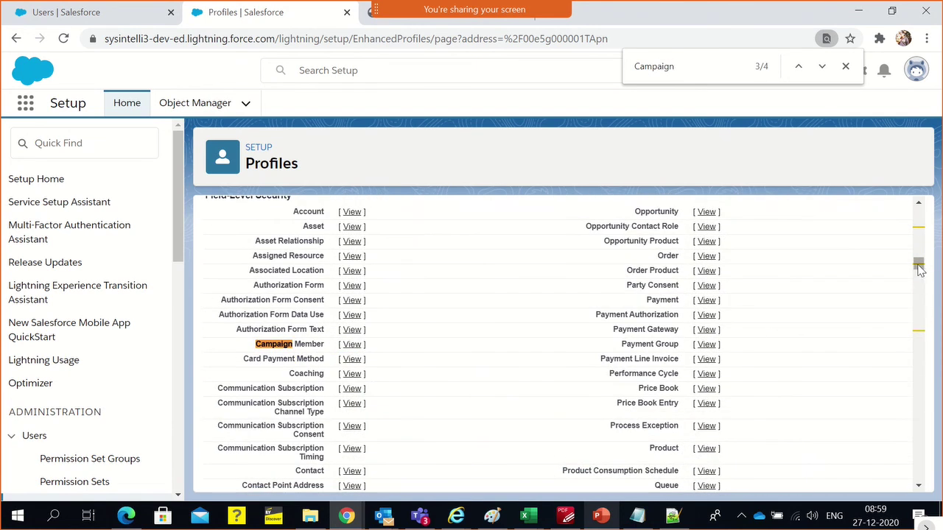
{"action": "left_click_drag", "start_coordinate": [918, 265], "coordinate": [886, 432]}
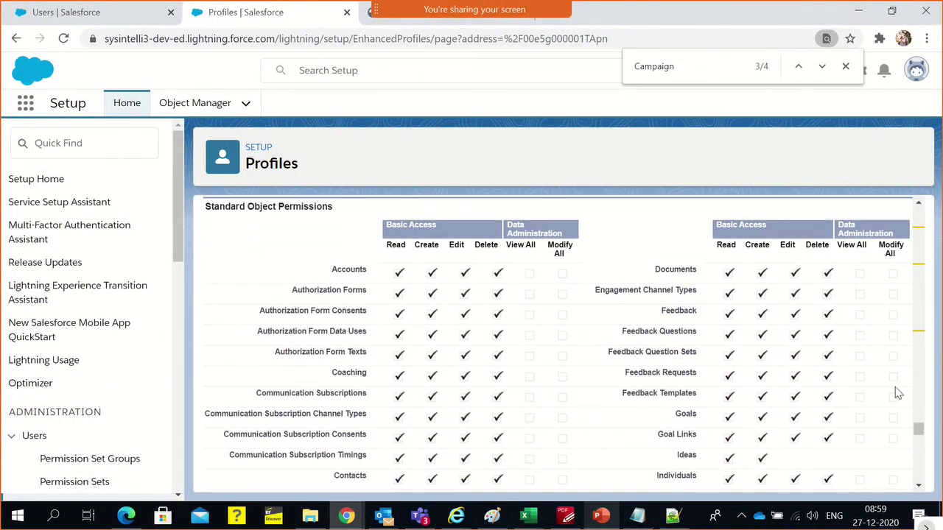
{"action": "double_click", "coordinate": [696, 65]}
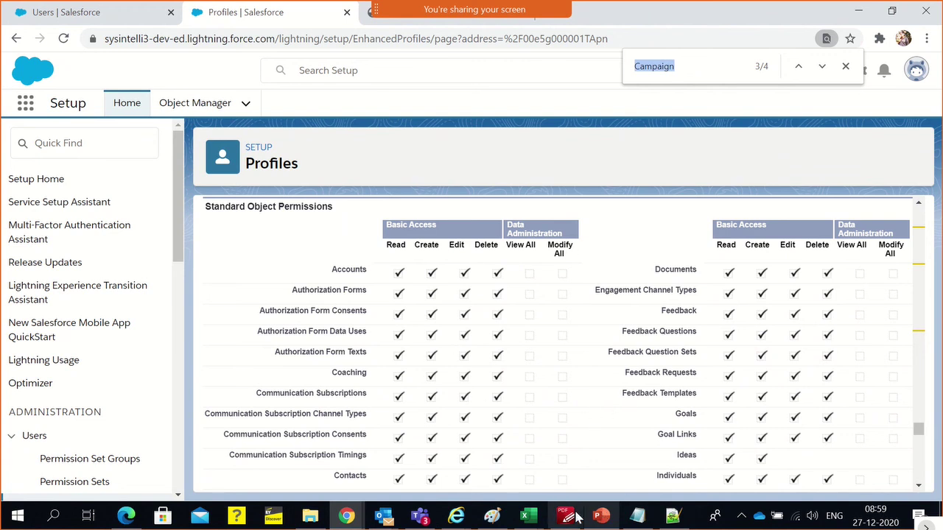
{"action": "scroll", "coordinate": [753, 346], "scroll_direction": "down", "scroll_amount": 1}
{"action": "scroll", "coordinate": [753, 358], "scroll_direction": "down", "scroll_amount": 1}
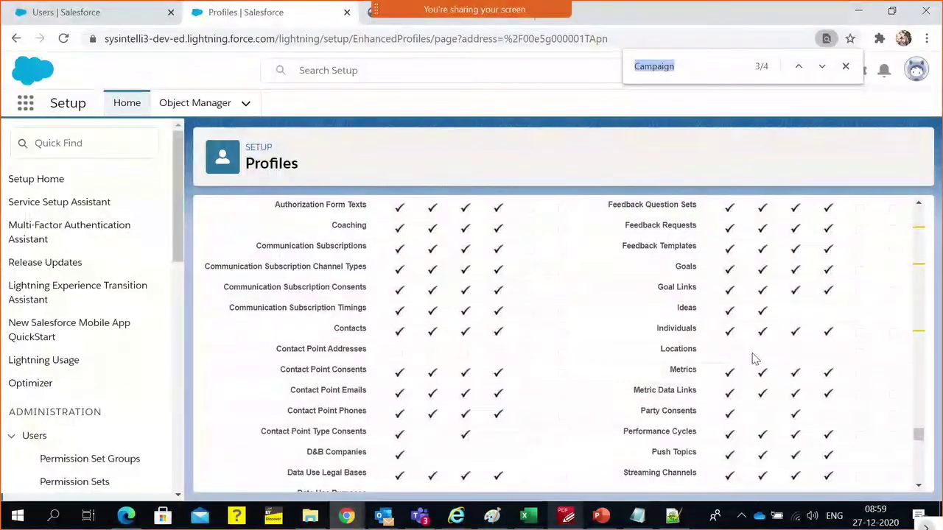
{"action": "scroll", "coordinate": [753, 359], "scroll_direction": "down", "scroll_amount": 2}
{"action": "scroll", "coordinate": [753, 359], "scroll_direction": "up", "scroll_amount": 2}
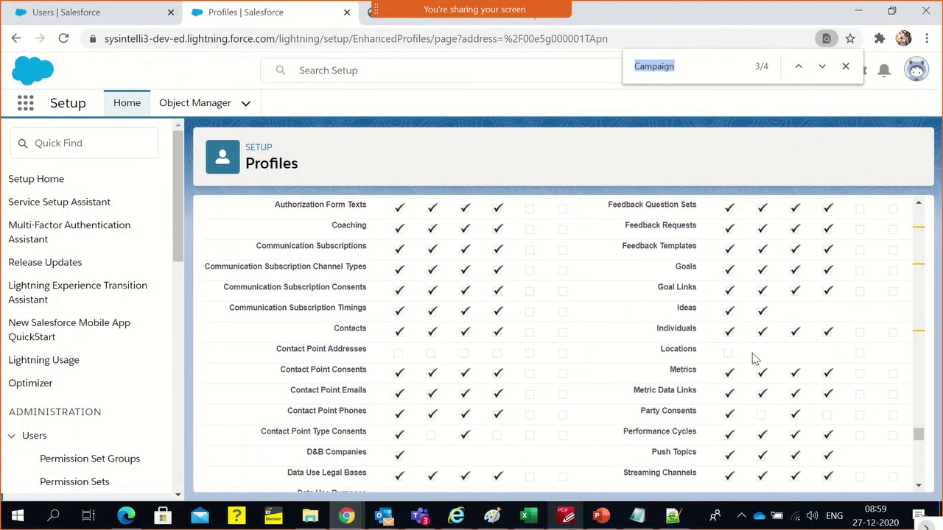
{"action": "scroll", "coordinate": [752, 359], "scroll_direction": "up", "scroll_amount": 1}
{"action": "scroll", "coordinate": [753, 361], "scroll_direction": "up", "scroll_amount": 1}
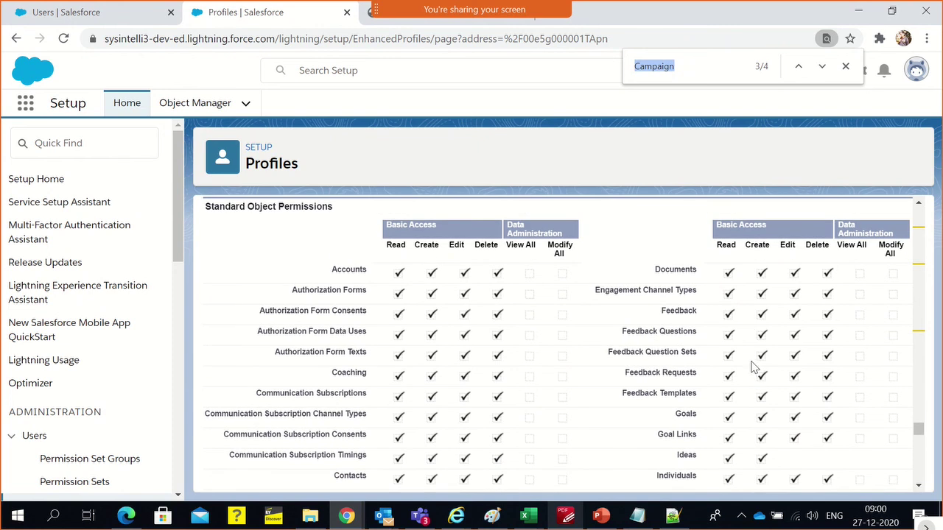
Go back to all profiles and page to the one listing IPB Sales Rep and IPB Sales Bank Manager
{"action": "left_click", "coordinate": [16, 38]}
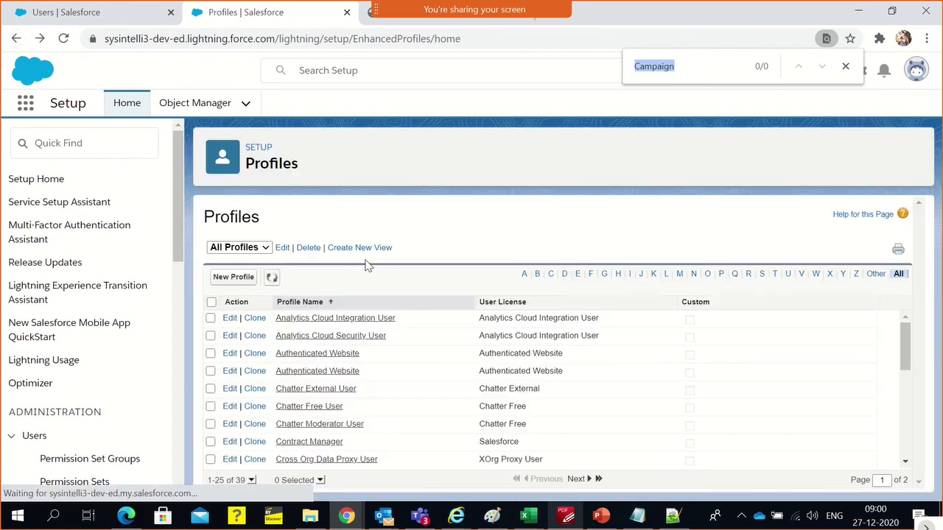
{"action": "scroll", "coordinate": [503, 359], "scroll_direction": "down", "scroll_amount": 3}
{"action": "scroll", "coordinate": [504, 365], "scroll_direction": "down", "scroll_amount": 2}
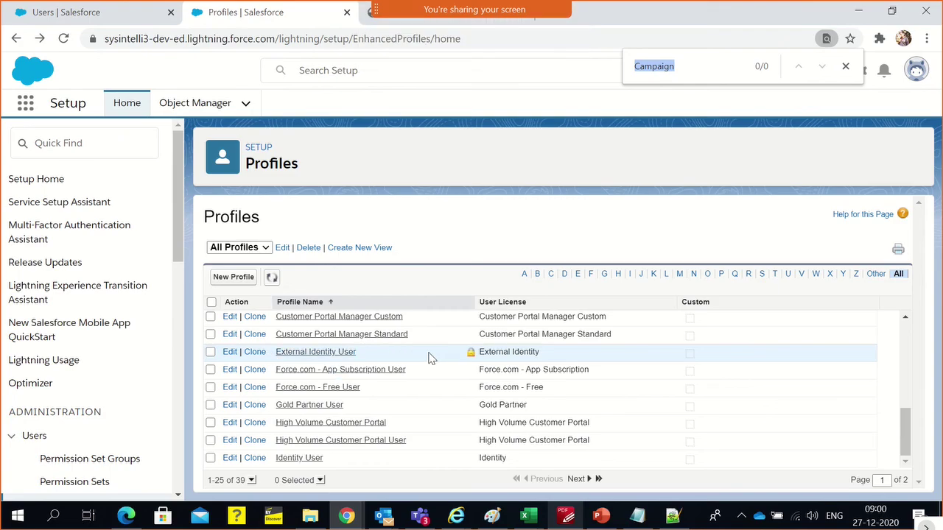
{"action": "left_click", "coordinate": [589, 479]}
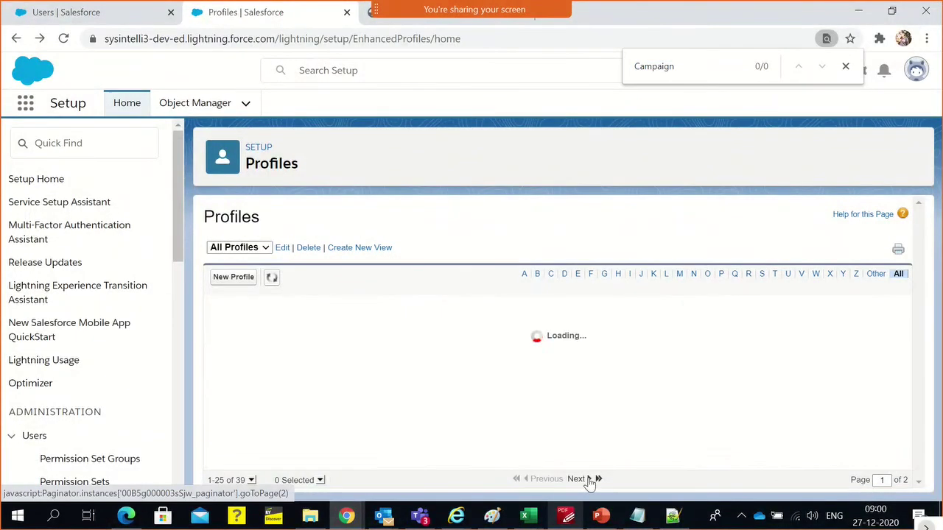
{"action": "scroll", "coordinate": [537, 419], "scroll_direction": "down", "scroll_amount": 2}
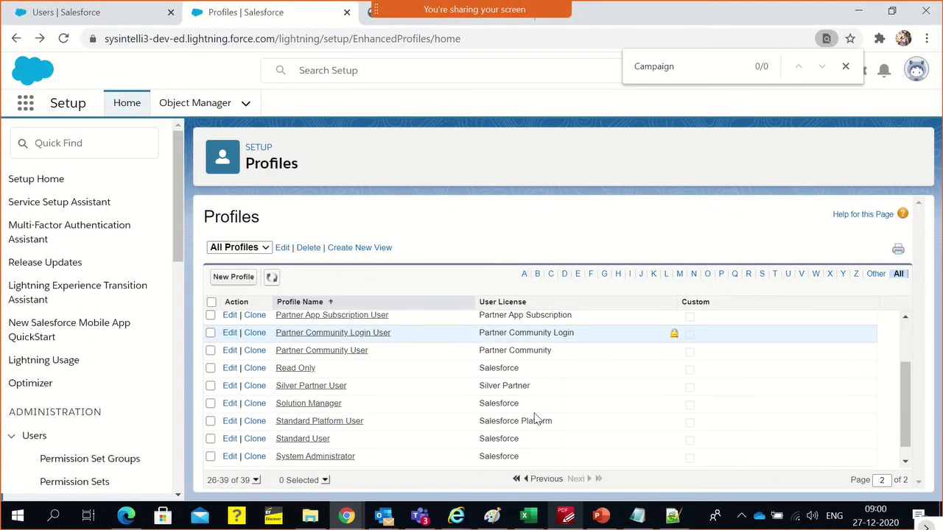
{"action": "scroll", "coordinate": [581, 431], "scroll_direction": "down", "scroll_amount": 1}
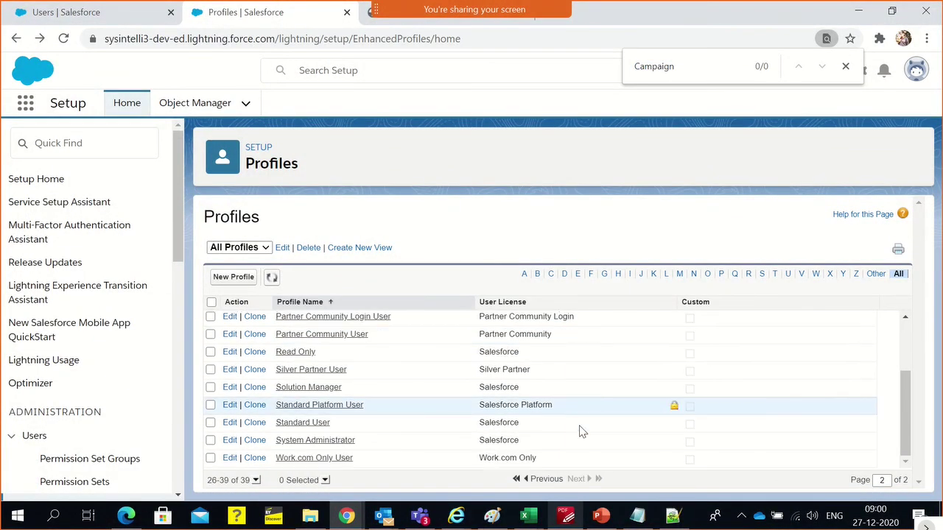
{"action": "scroll", "coordinate": [581, 432], "scroll_direction": "up", "scroll_amount": 3}
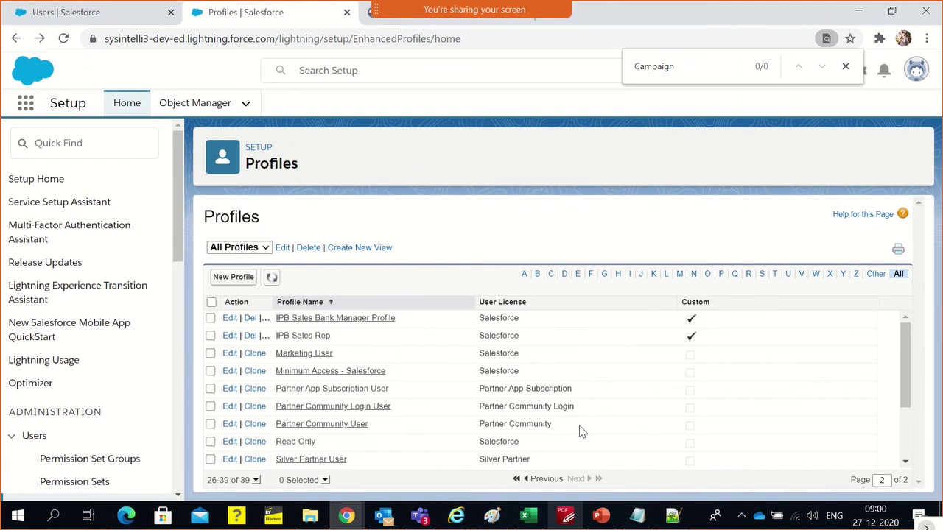
{"action": "scroll", "coordinate": [538, 445], "scroll_direction": "down", "scroll_amount": 3}
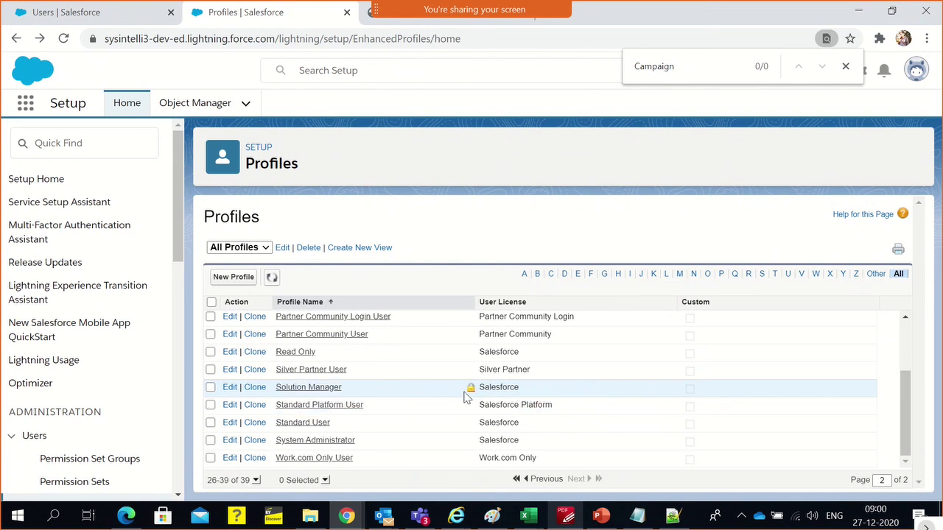
{"action": "scroll", "coordinate": [467, 393], "scroll_direction": "up", "scroll_amount": 2}
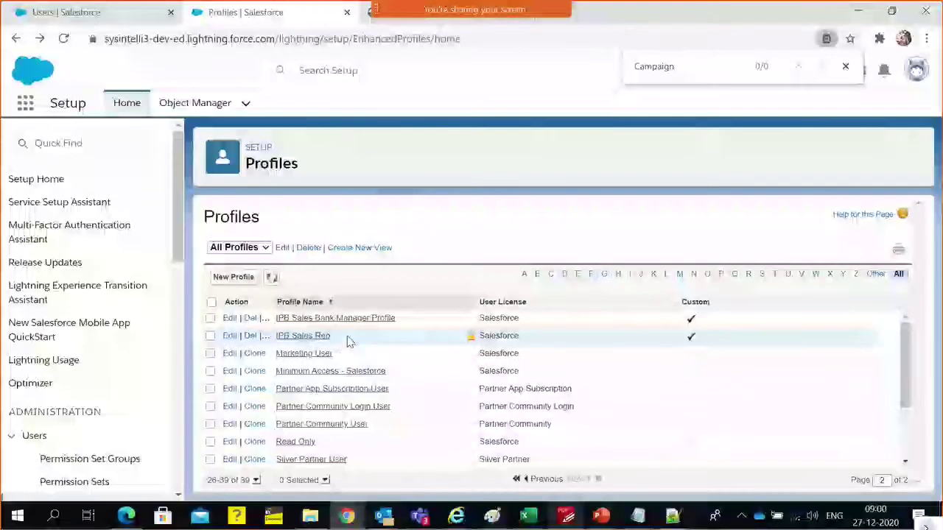
Find the bank manager user through the IPB Sales Bank Manager Profile's user list
{"action": "left_click", "coordinate": [305, 322]}
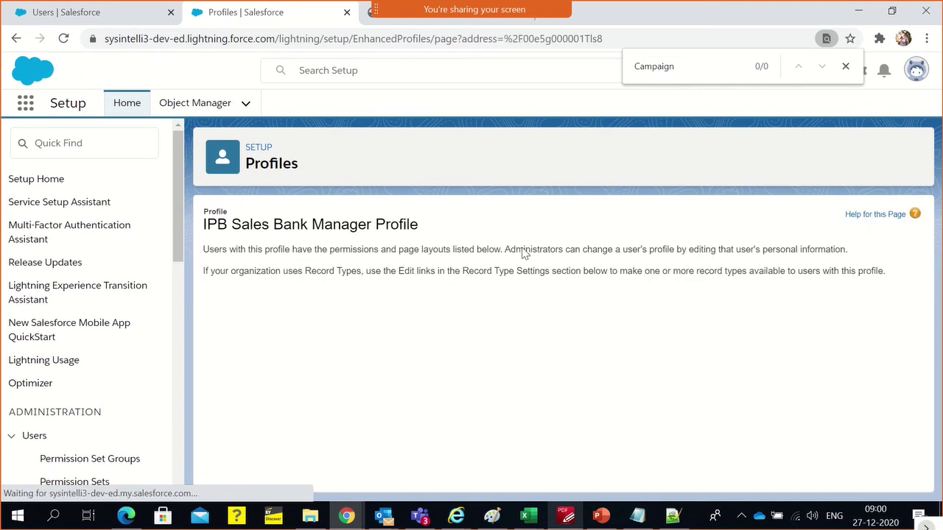
{"action": "scroll", "coordinate": [524, 300], "scroll_direction": "up", "scroll_amount": 5}
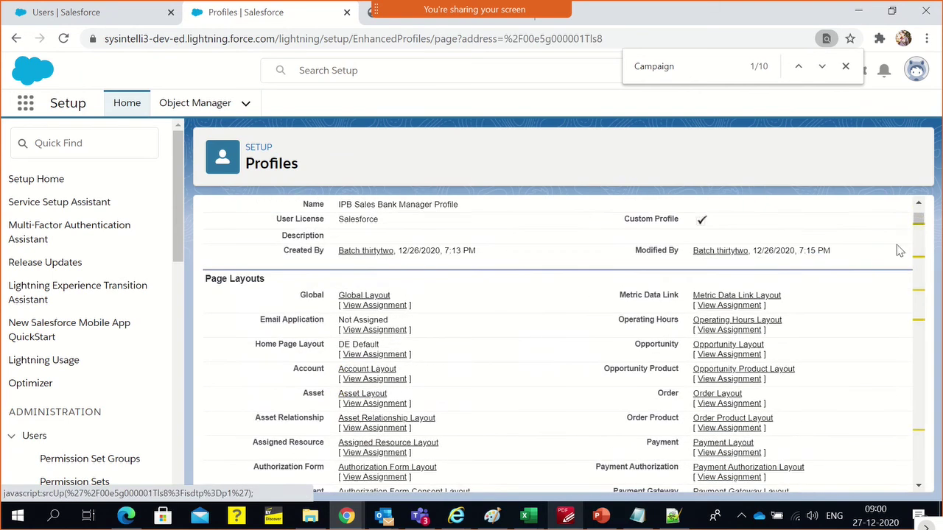
{"action": "scroll", "coordinate": [919, 221], "scroll_direction": "up", "scroll_amount": 3}
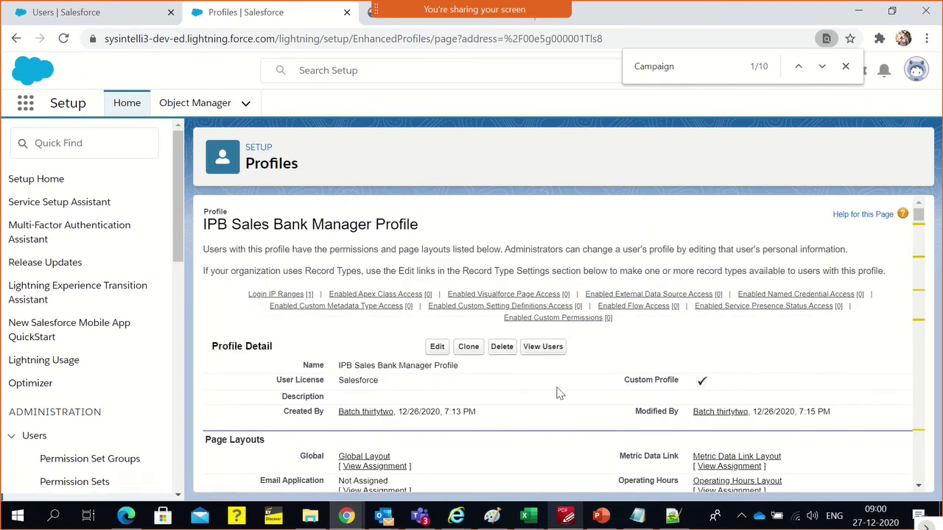
{"action": "left_click", "coordinate": [543, 347]}
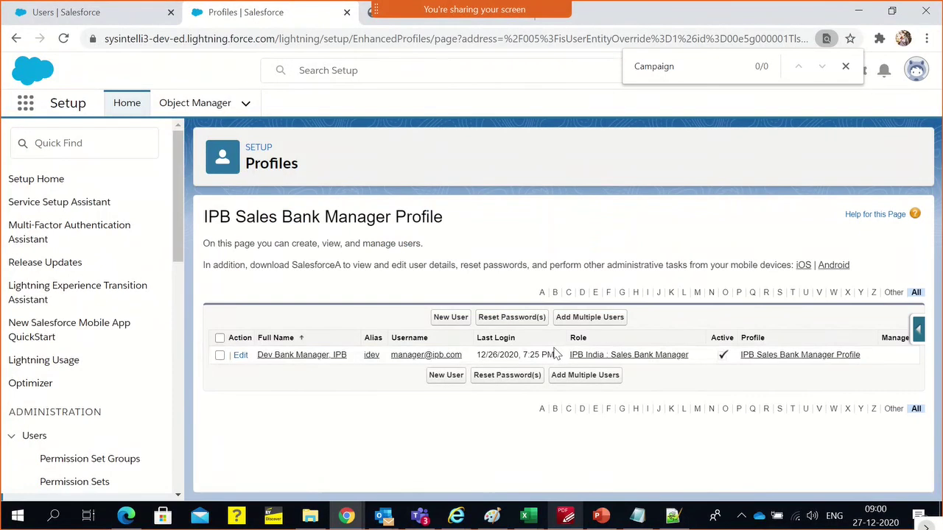
{"action": "left_click", "coordinate": [281, 357]}
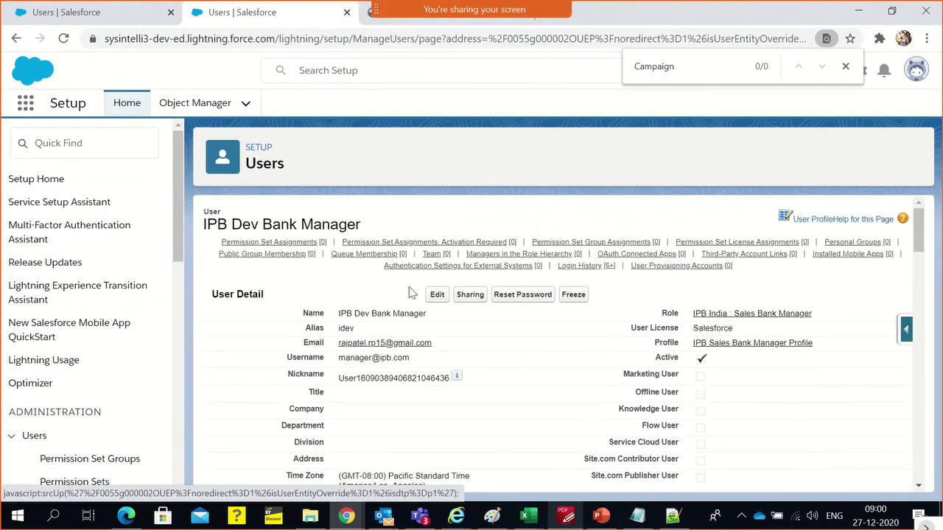
Uncheck Active on the bank manager user, accept the warning, and save it as inactive
{"action": "left_click", "coordinate": [437, 295]}
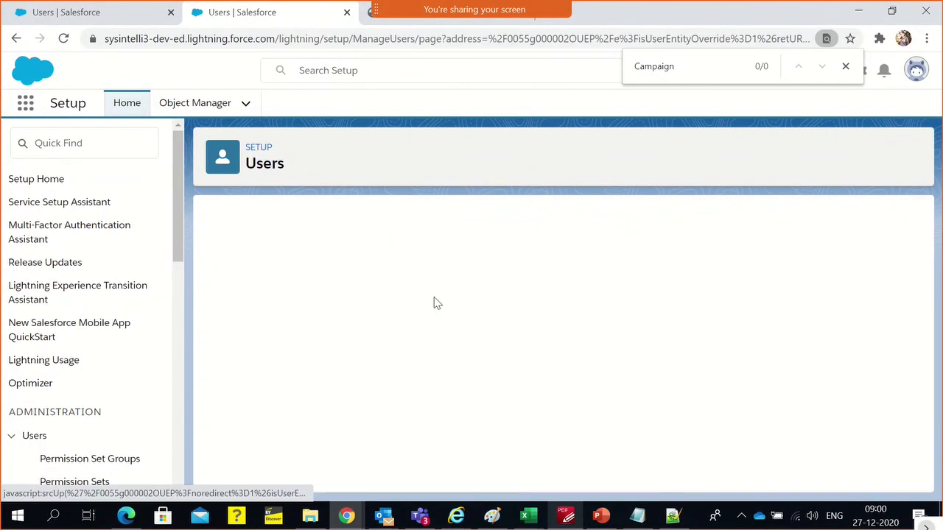
{"action": "left_click", "coordinate": [632, 359]}
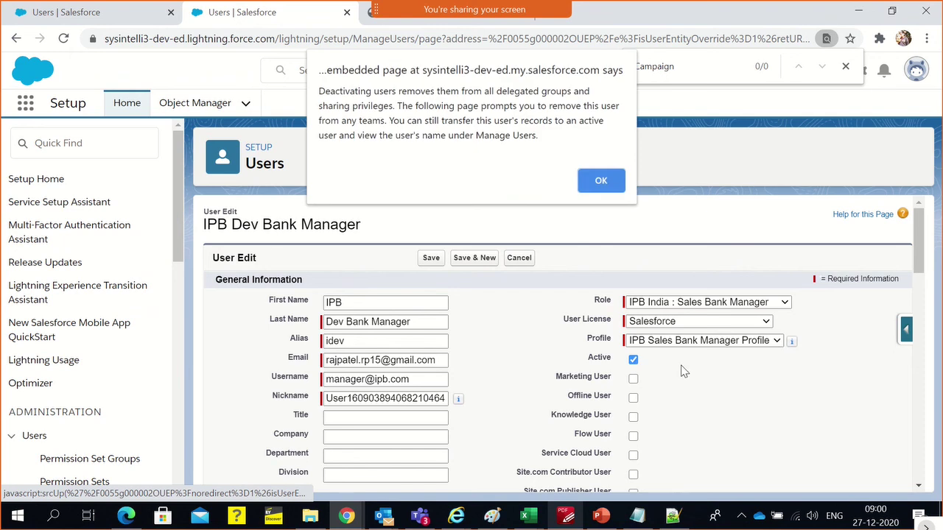
{"action": "left_click", "coordinate": [611, 185]}
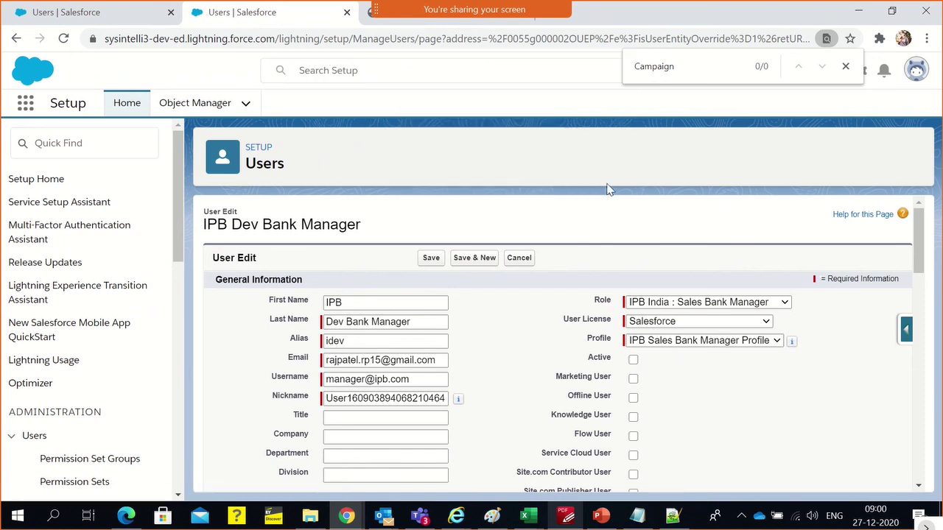
{"action": "left_click", "coordinate": [423, 257]}
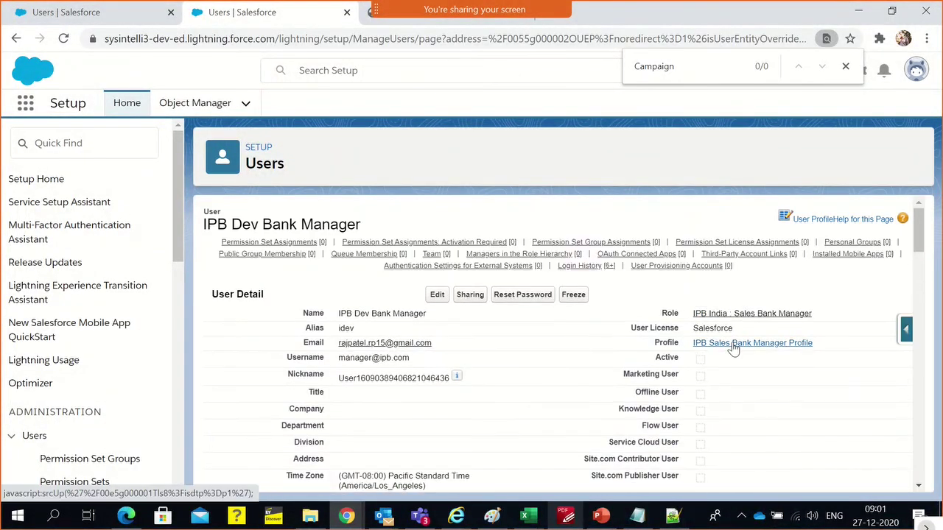
{"action": "left_click_drag", "start_coordinate": [743, 329], "coordinate": [694, 332]}
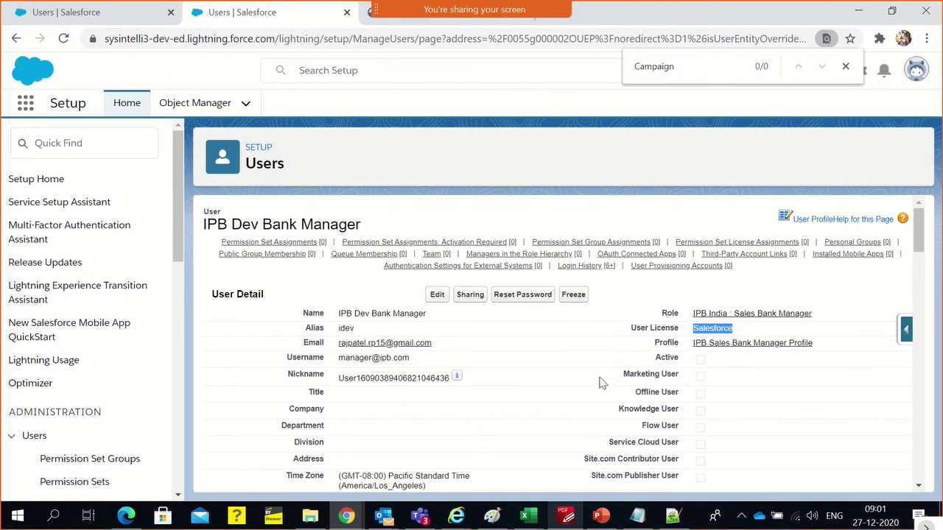
Reload the New User form to discard the half-filled name fields
{"action": "left_click", "coordinate": [609, 323]}
{"action": "mouse_move", "coordinate": [341, 247]}
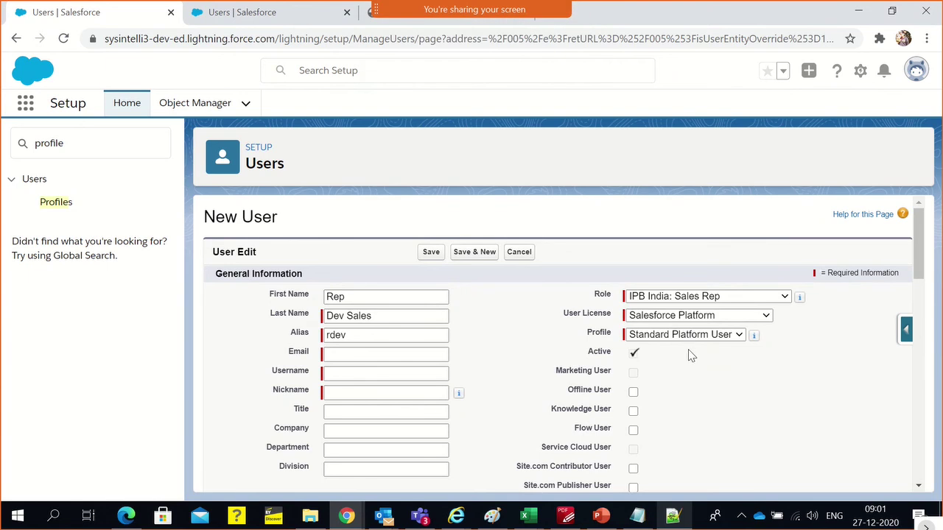
{"action": "double_click", "coordinate": [387, 318]}
{"action": "left_click", "coordinate": [380, 298]}
{"action": "double_click", "coordinate": [380, 298]}
{"action": "left_click", "coordinate": [382, 317]}
{"action": "triple_click", "coordinate": [382, 317]}
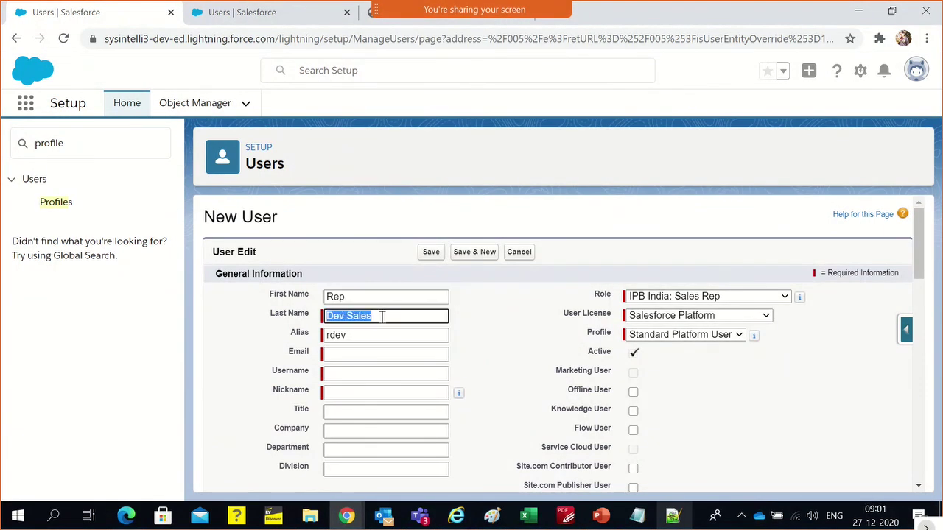
{"action": "left_click", "coordinate": [235, 39]}
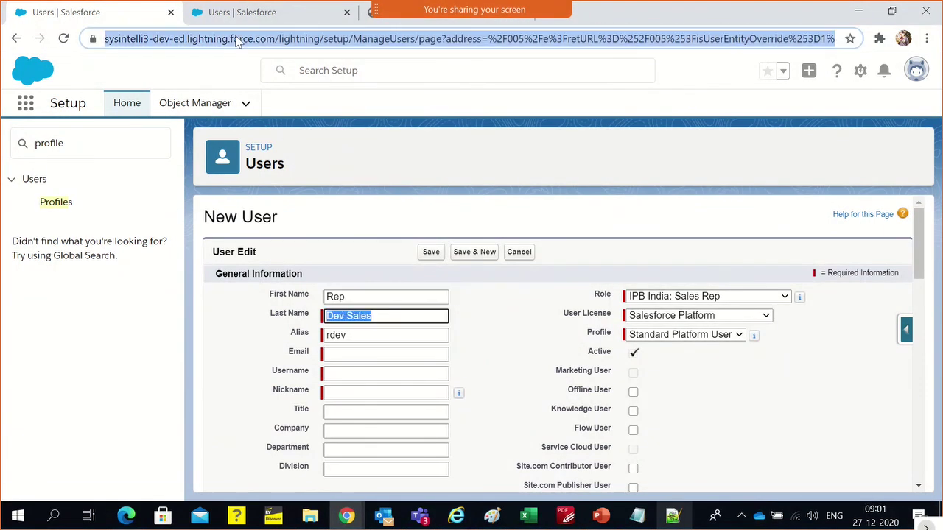
{"action": "key", "text": "Return"}
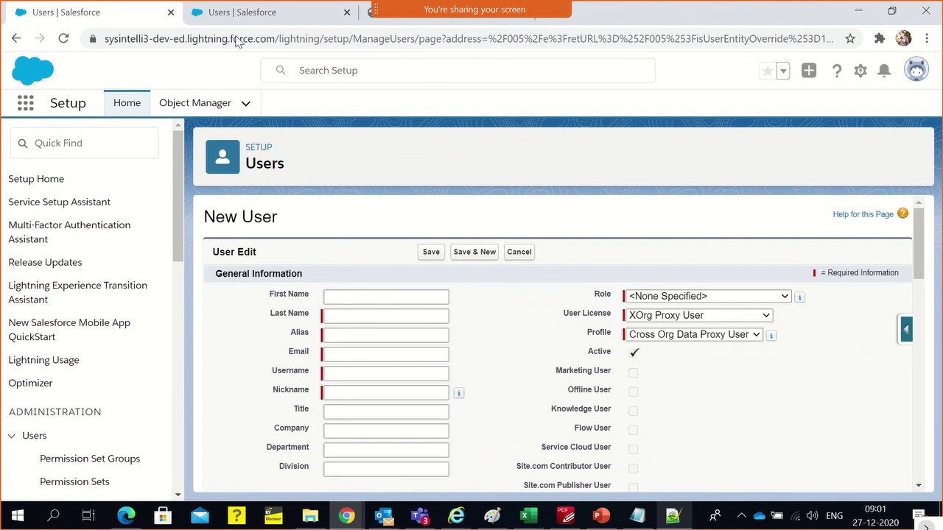
Set Role to IPB India: Sales Rep, User License to Salesforce, and Profile to IPB Sales Rep
{"action": "left_click", "coordinate": [693, 298]}
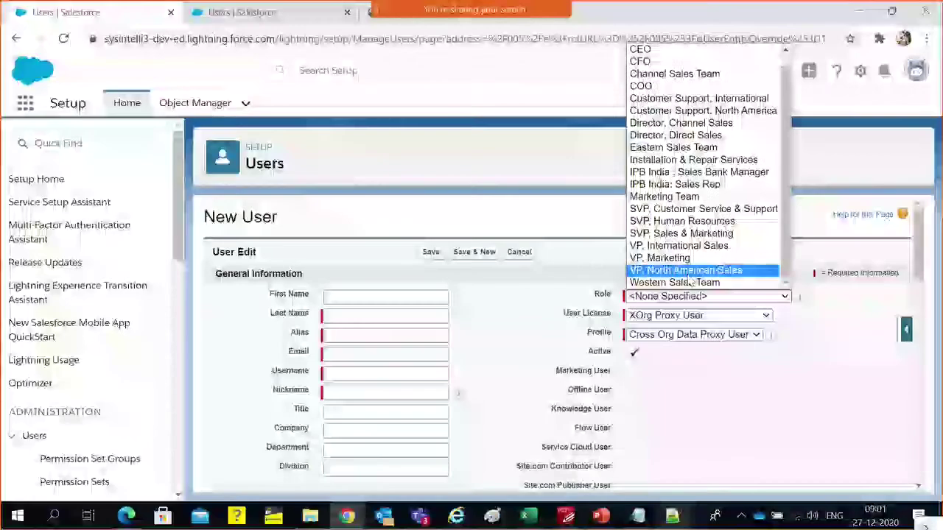
{"action": "left_click", "coordinate": [684, 190]}
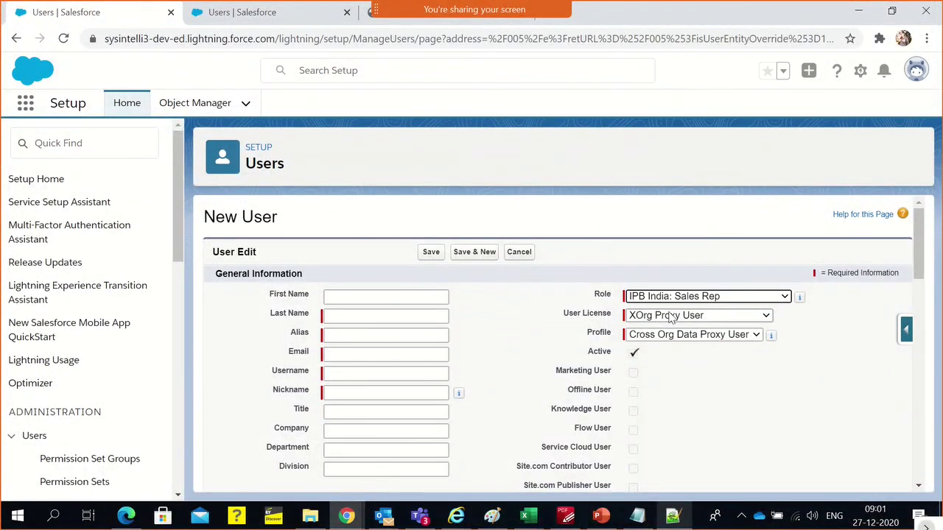
{"action": "left_click", "coordinate": [668, 317]}
{"action": "left_click", "coordinate": [669, 402]}
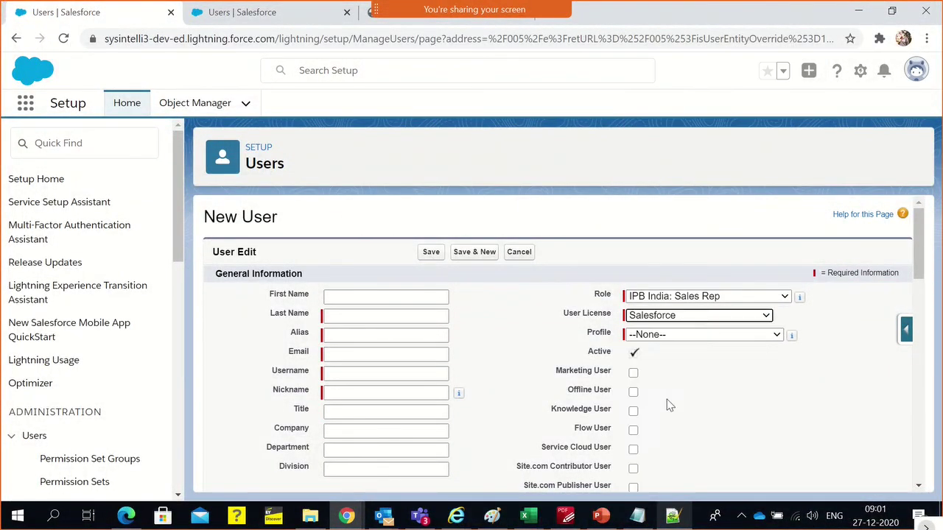
{"action": "left_click", "coordinate": [667, 338]}
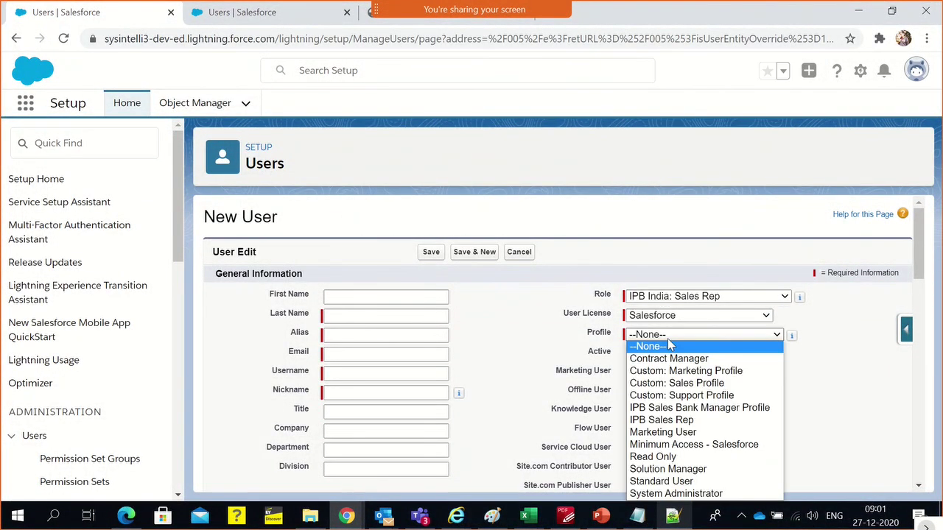
{"action": "left_click", "coordinate": [839, 368]}
{"action": "left_click", "coordinate": [705, 338]}
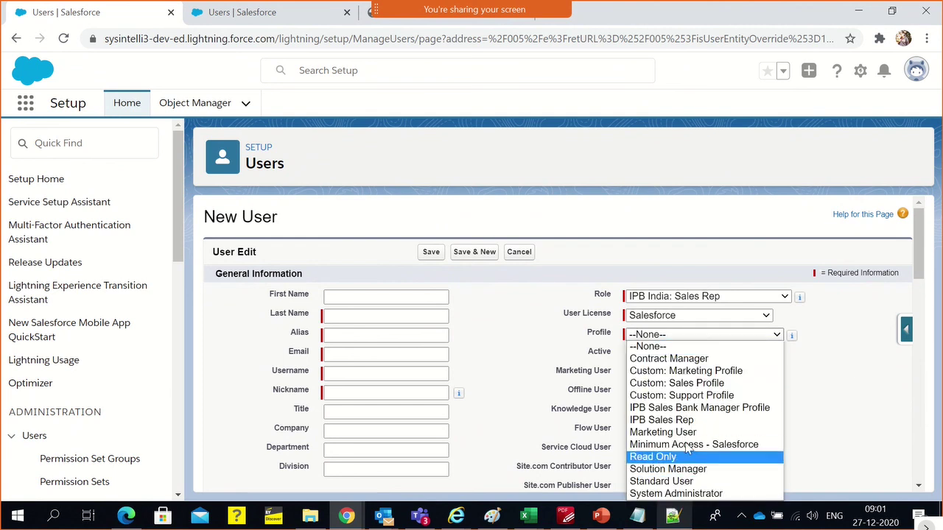
{"action": "left_click", "coordinate": [677, 420]}
{"action": "scroll", "coordinate": [703, 391], "scroll_direction": "down", "scroll_amount": 2}
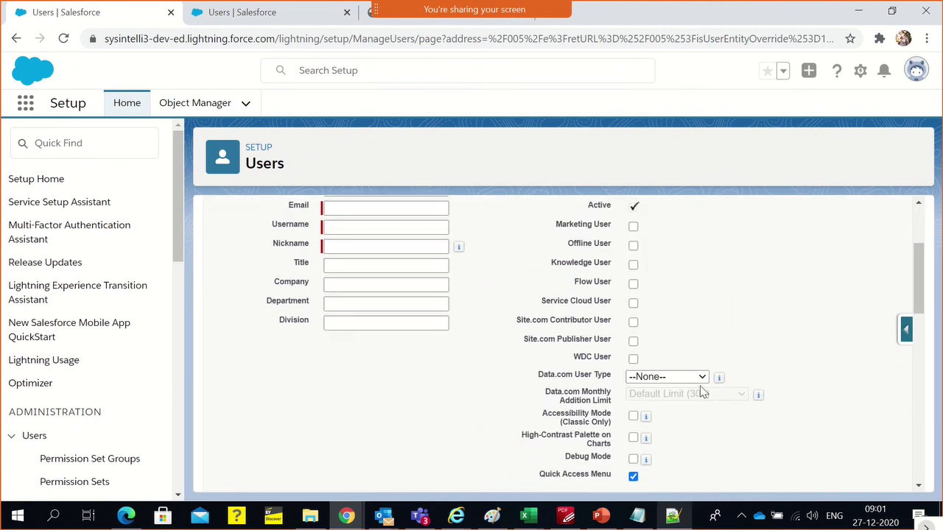
{"action": "scroll", "coordinate": [701, 391], "scroll_direction": "up", "scroll_amount": 1}
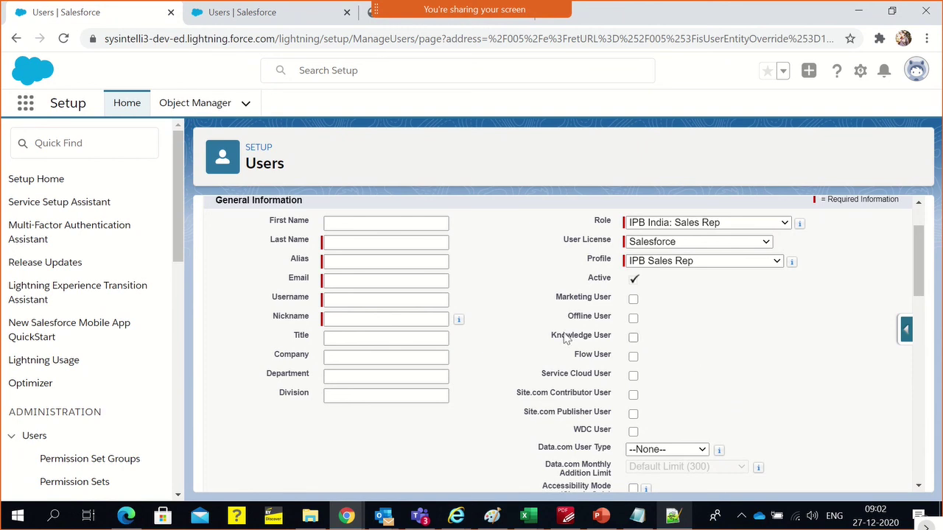
{"action": "scroll", "coordinate": [564, 339], "scroll_direction": "up", "scroll_amount": 1}
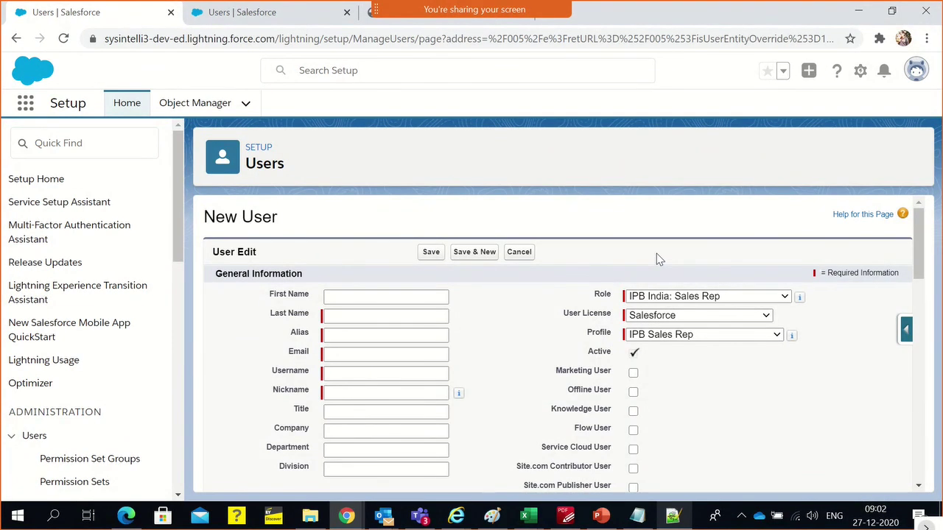
Enter the rep's name, with 'Dev Sales' as the last name
{"action": "left_click", "coordinate": [383, 296]}
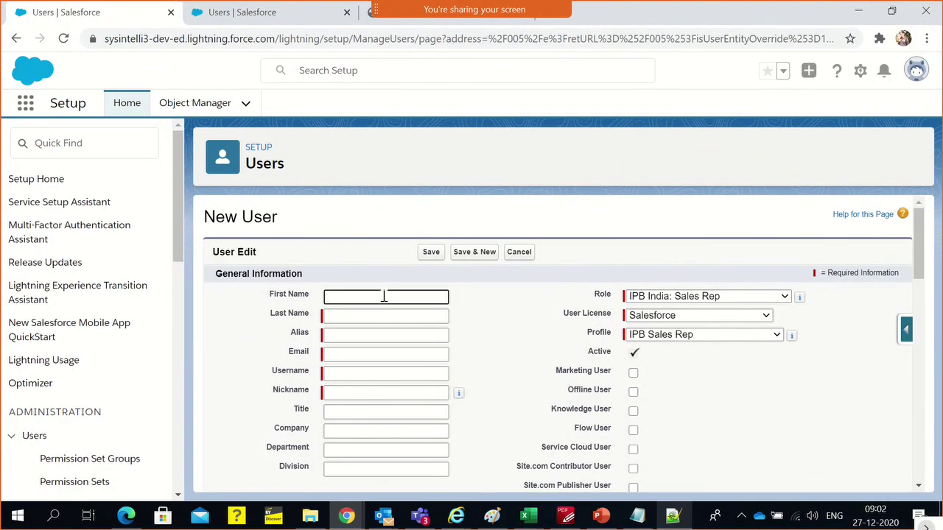
{"action": "left_click", "coordinate": [366, 314]}
{"action": "type", "text": "Dev Sales"}
{"action": "left_click", "coordinate": [363, 302]}
{"action": "left_click", "coordinate": [341, 357]}
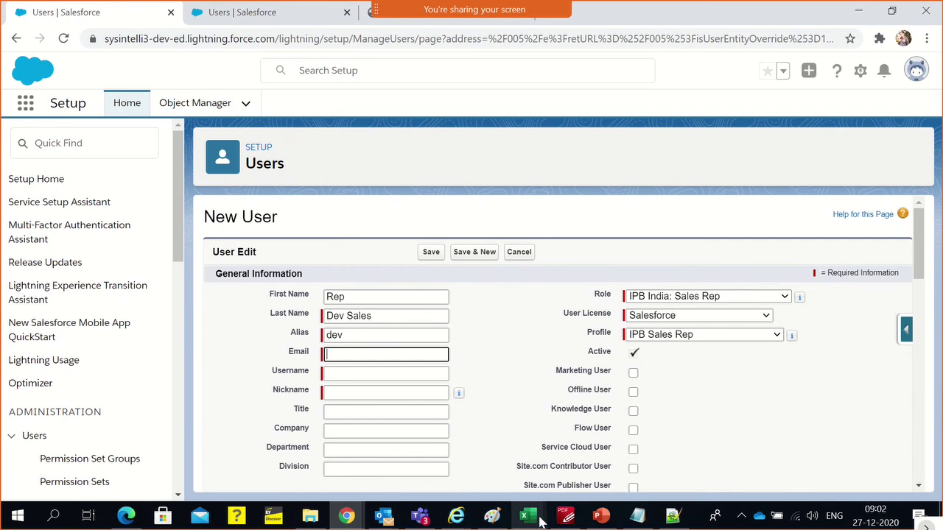
Copy the rep's e-mail address from the Notepad++ notes into the Email field
{"action": "left_click", "coordinate": [672, 515]}
{"action": "scroll", "coordinate": [239, 236], "scroll_direction": "up", "scroll_amount": 3}
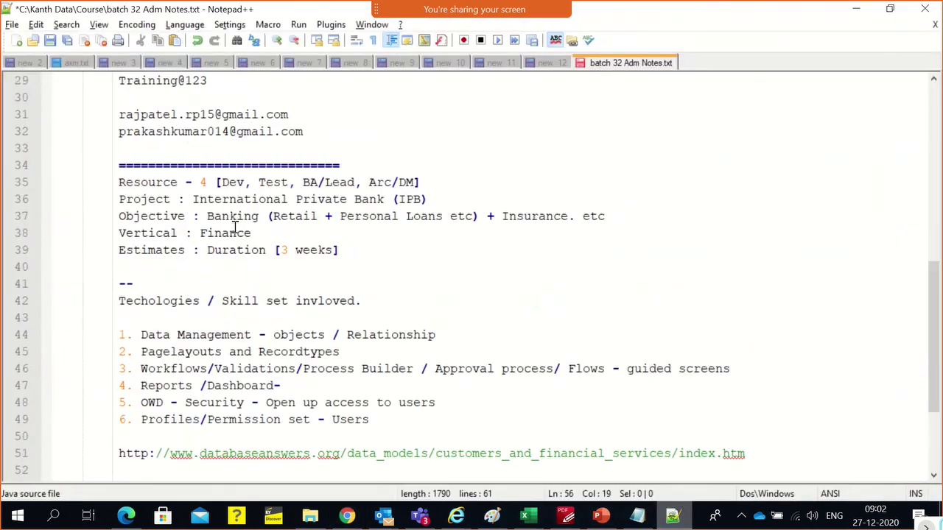
{"action": "double_click", "coordinate": [190, 137]}
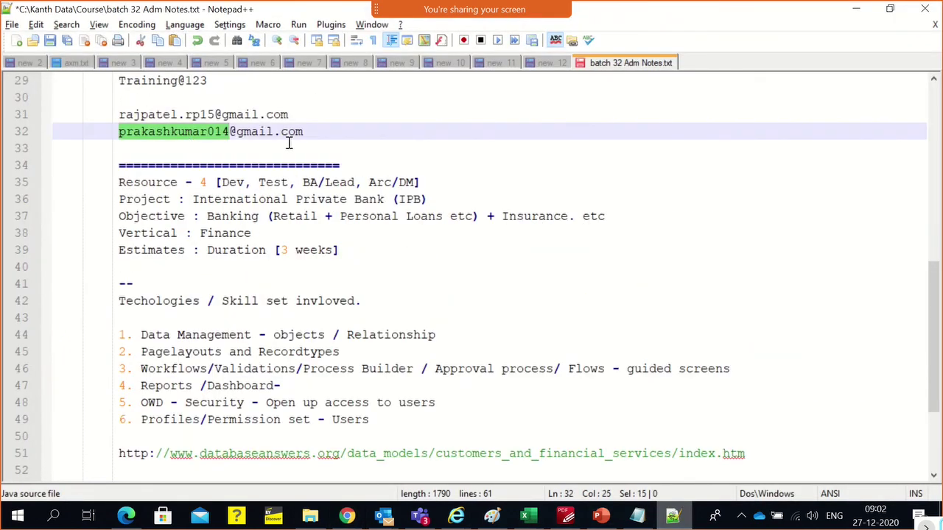
{"action": "left_click_drag", "start_coordinate": [305, 131], "coordinate": [118, 131]}
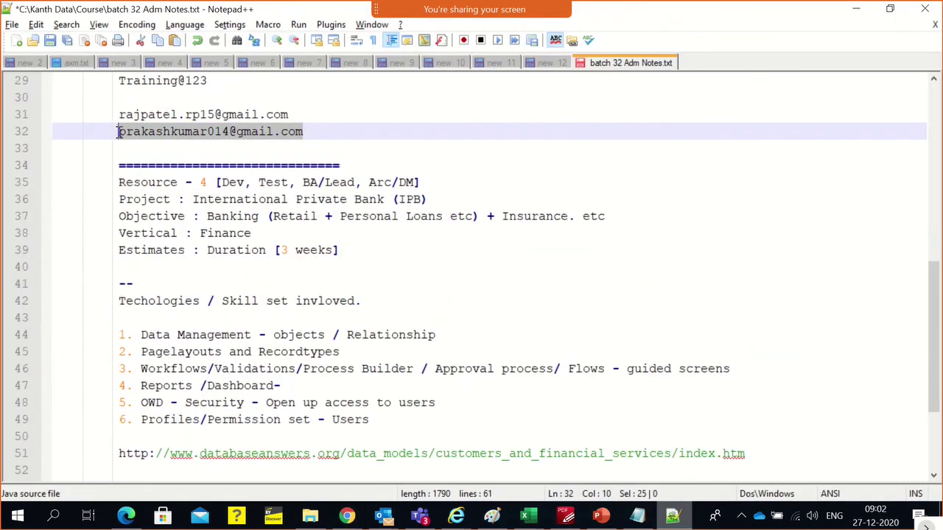
{"action": "key", "text": "ctrl+c"}
{"action": "key", "text": "alt+Tab"}
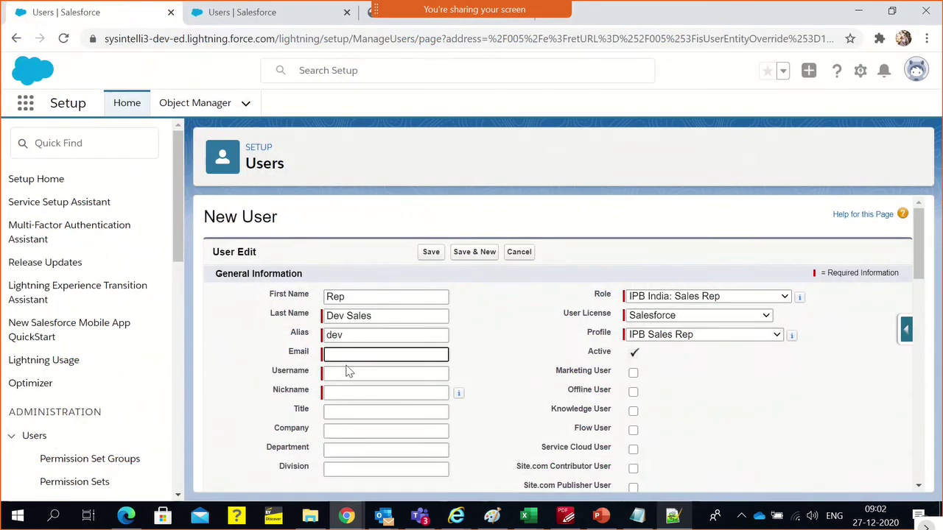
{"action": "left_click", "coordinate": [347, 357]}
{"action": "key", "text": "ctrl+v"}
Change the username's name part to 'rep' and its domain to ipb, then save the user
{"action": "left_click", "coordinate": [351, 375]}
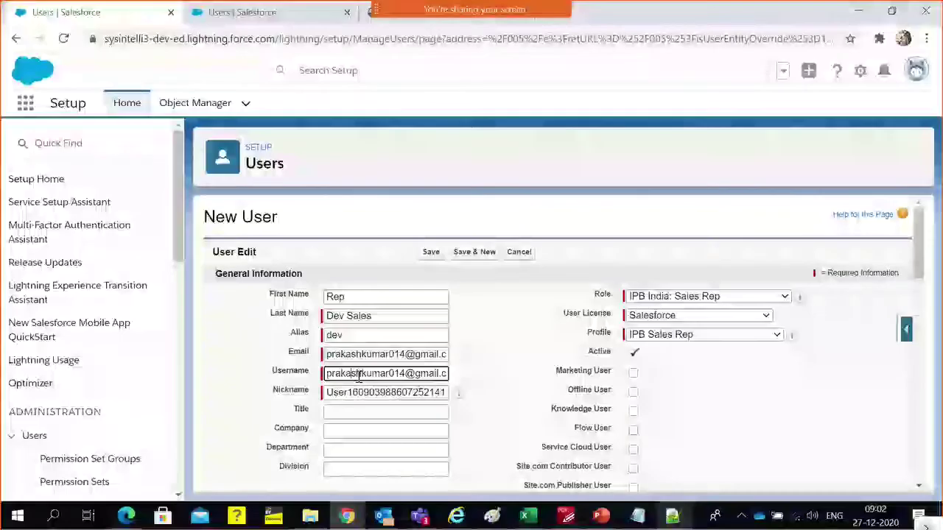
{"action": "double_click", "coordinate": [353, 374]}
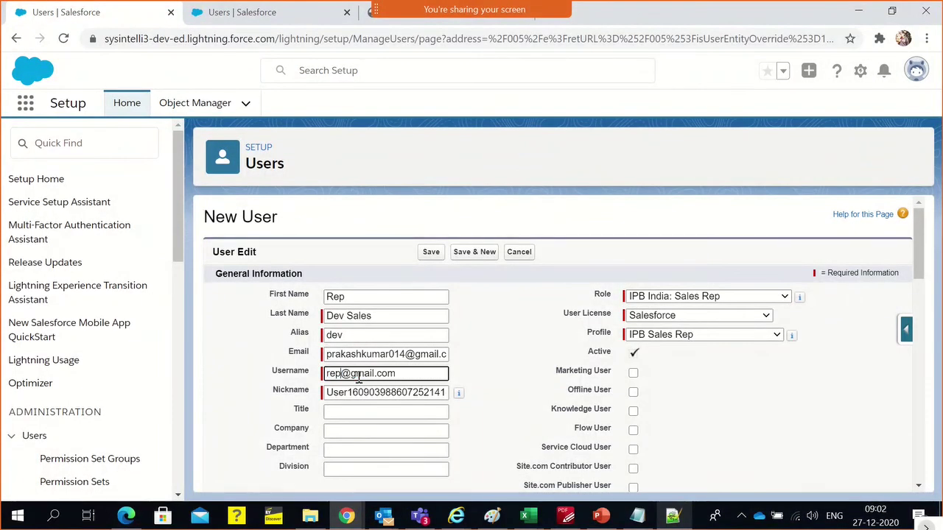
{"action": "left_click_drag", "start_coordinate": [351, 374], "coordinate": [374, 373]}
{"action": "type", "text": "ipb"}
{"action": "left_click", "coordinate": [365, 405]}
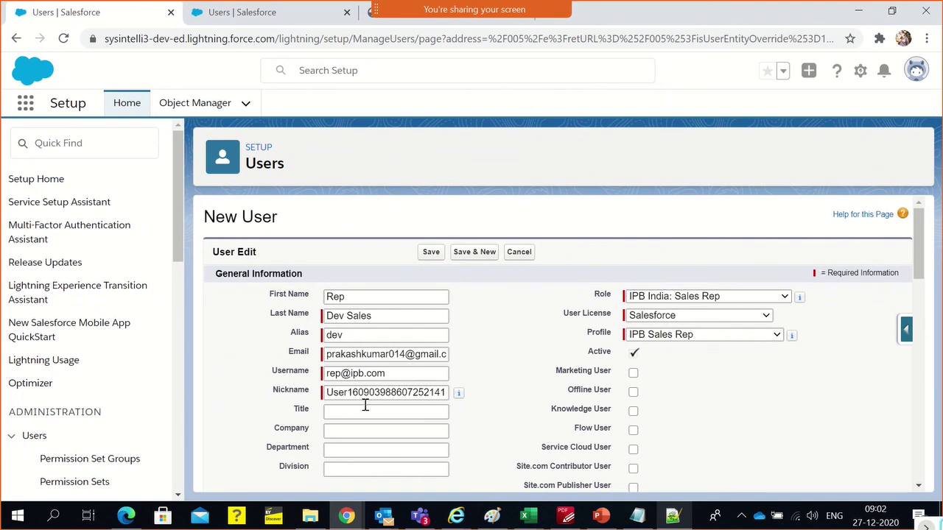
{"action": "left_click", "coordinate": [515, 364]}
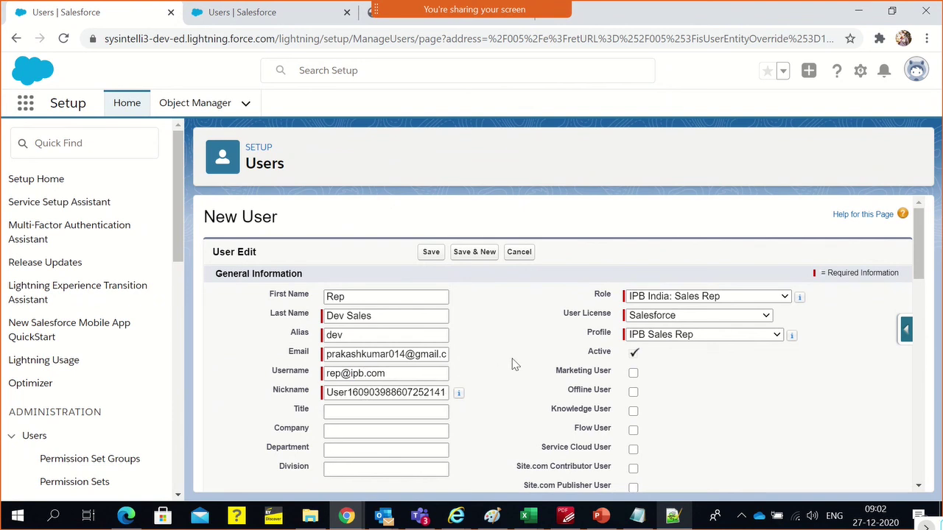
{"action": "triple_click", "coordinate": [433, 379]}
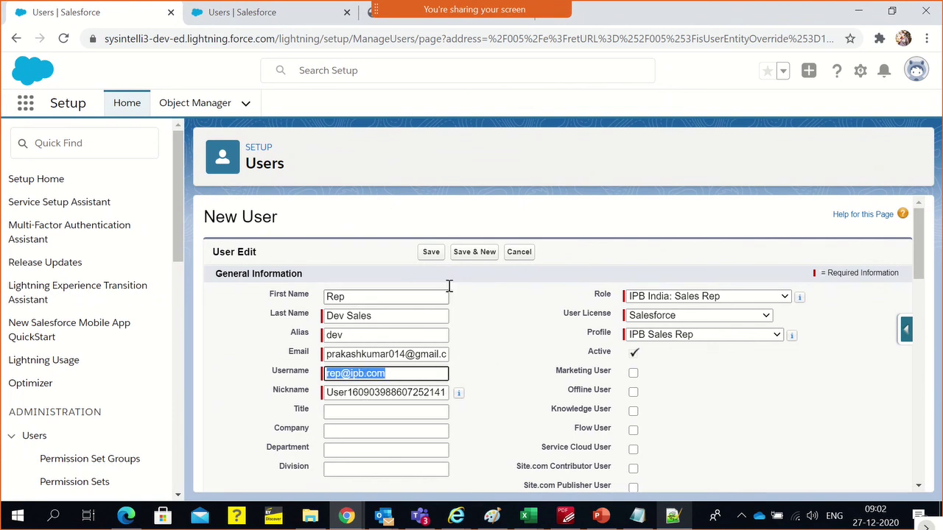
{"action": "scroll", "coordinate": [621, 352], "scroll_direction": "down", "scroll_amount": 1}
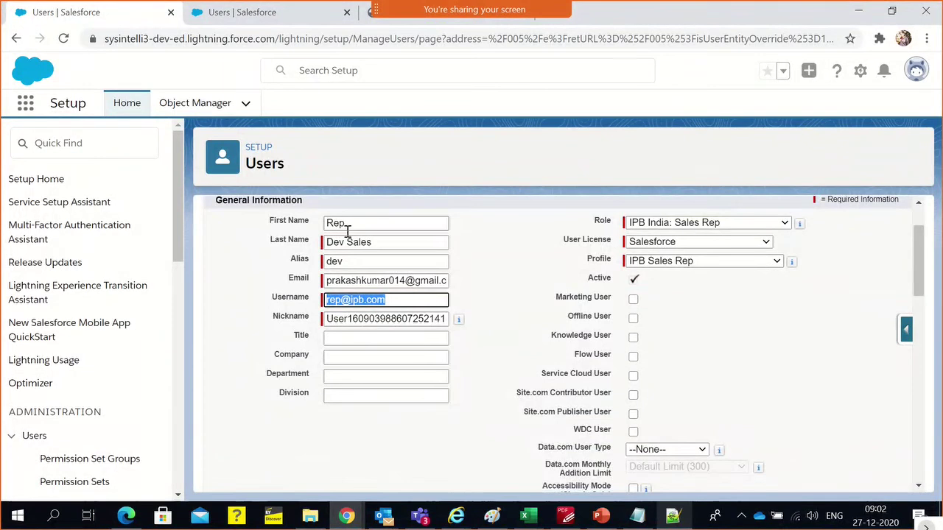
{"action": "scroll", "coordinate": [385, 270], "scroll_direction": "up", "scroll_amount": 1}
{"action": "left_click", "coordinate": [435, 252]}
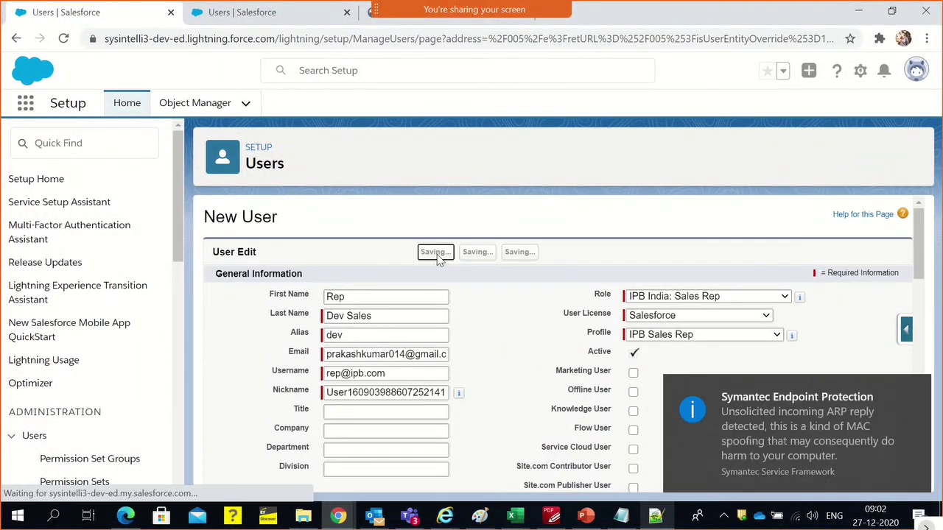
Dismiss the Symantec notification and review the saved Rep Dev Sales user detail page
{"action": "left_click", "coordinate": [919, 392]}
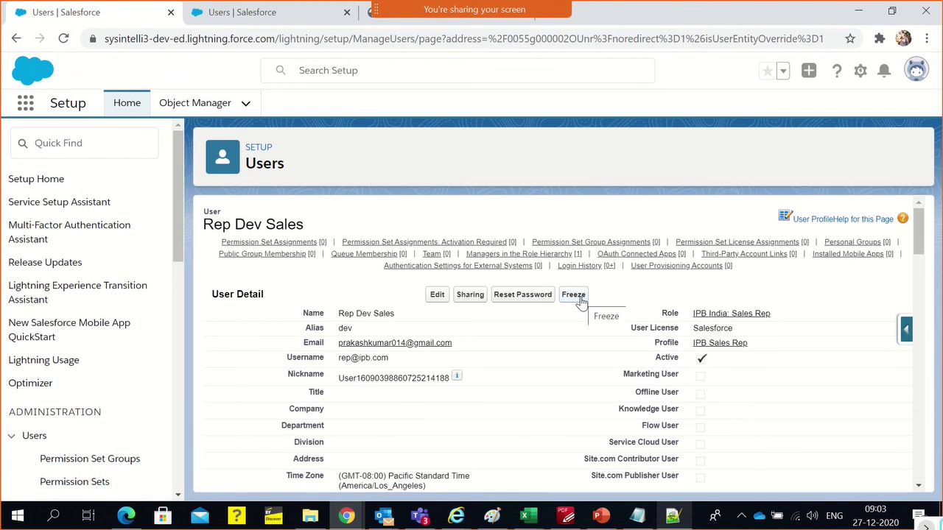
{"action": "left_click", "coordinate": [578, 298]}
Add an 'IPB : Sale rep' heading and the rep's username below the manager's notes
{"action": "left_click", "coordinate": [672, 515]}
{"action": "scroll", "coordinate": [273, 420], "scroll_direction": "down", "scroll_amount": 3}
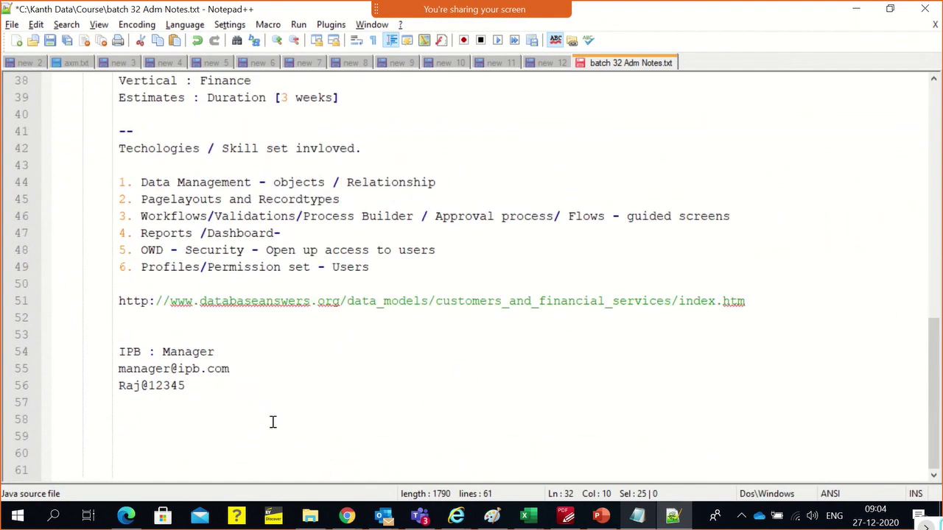
{"action": "left_click", "coordinate": [199, 391]}
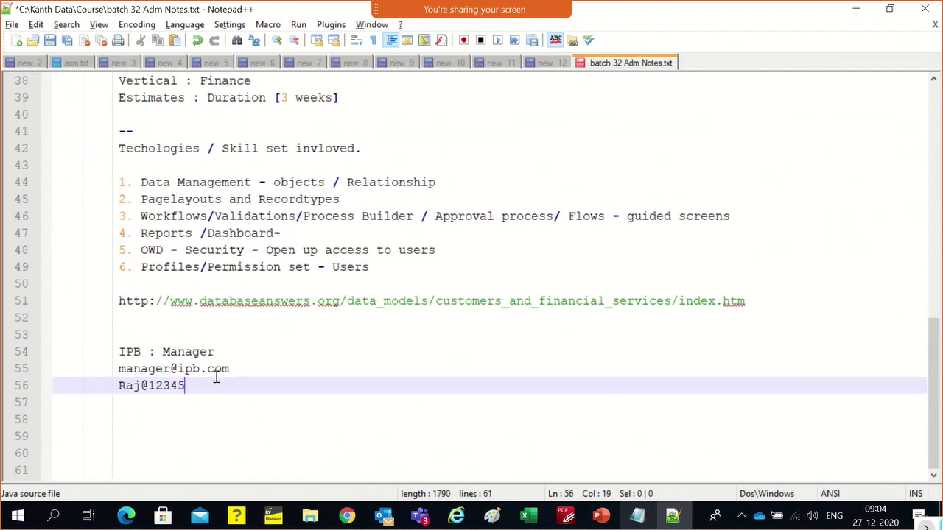
{"action": "key", "text": "Return"}
{"action": "key", "text": "Return"}
{"action": "type", "text": "IPB "}
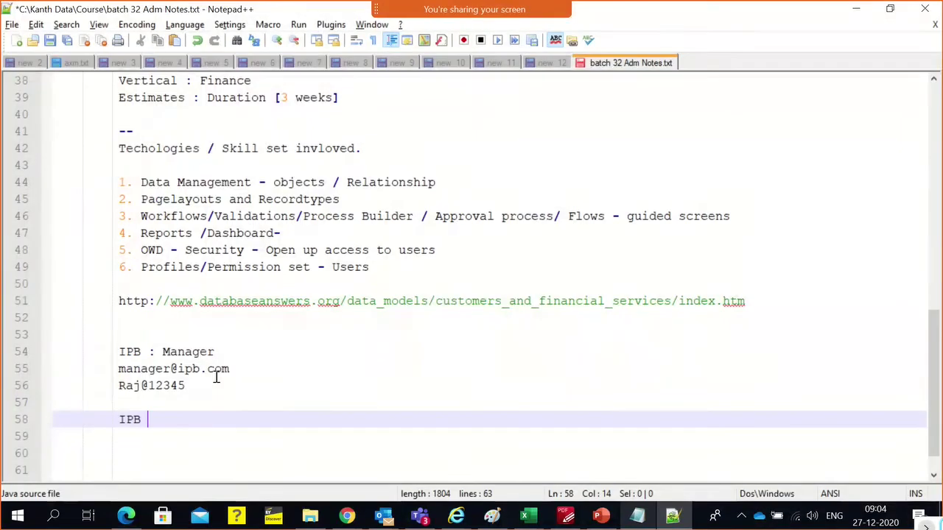
{"action": "type", "text": ": "}
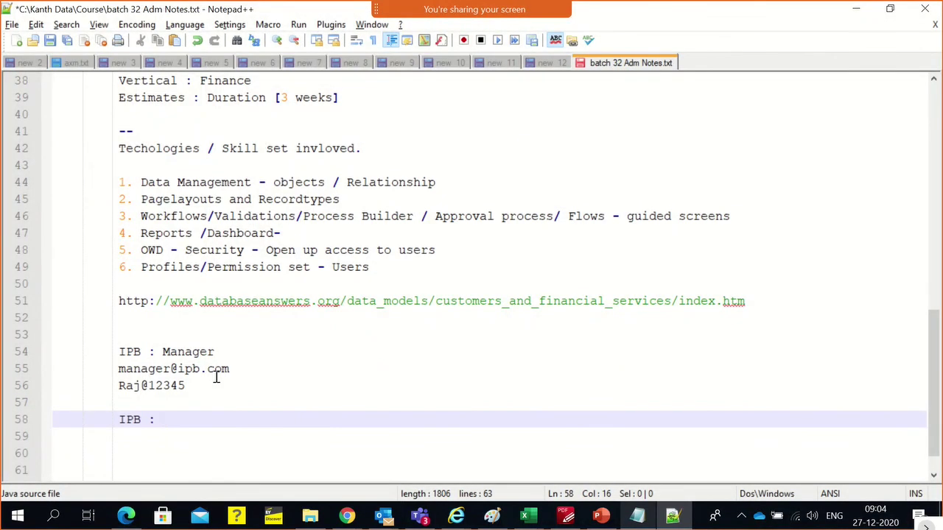
{"action": "type", "text": "Sale rep"}
{"action": "key", "text": "Return"}
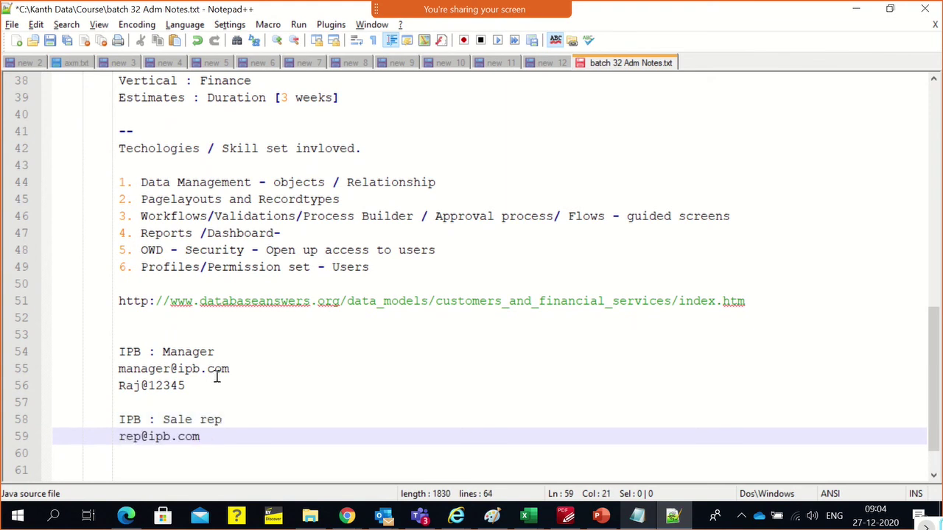
{"action": "key", "text": "Return"}
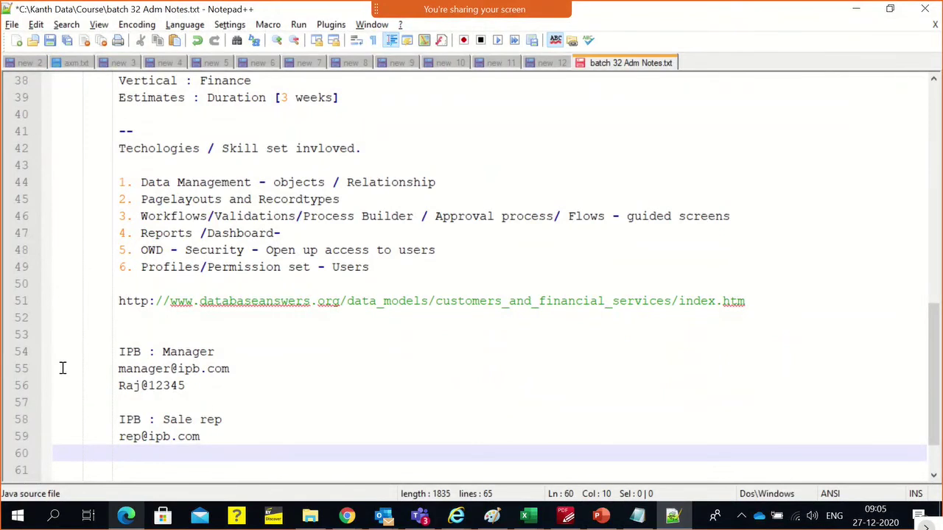
Type the rep's password on the next line, then select the username for copying
{"action": "key", "text": "alt+Tab"}
{"action": "key", "text": "alt+Tab"}
{"action": "type", "text": "salesforce"}
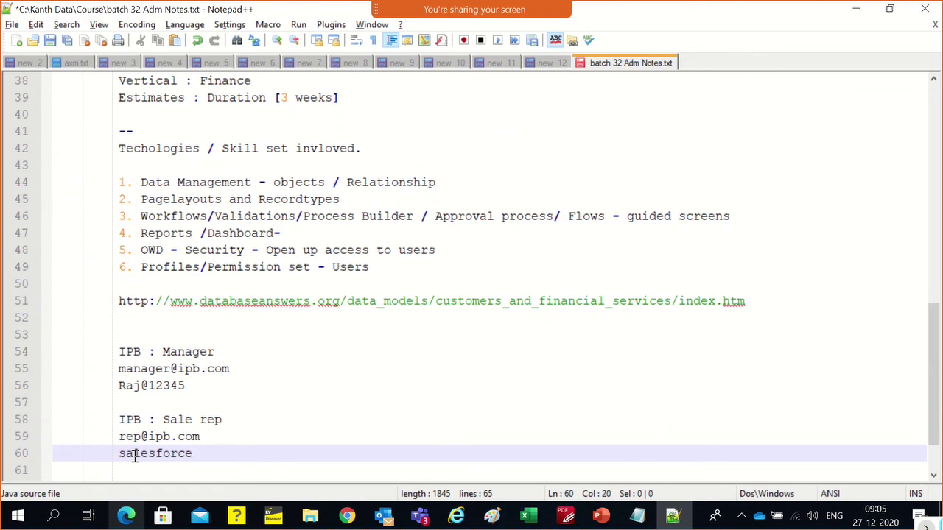
{"action": "type", "text": "1"}
{"action": "key", "text": "F1"}
{"action": "key", "text": "Escape"}
{"action": "scroll", "coordinate": [169, 418], "scroll_direction": "down", "scroll_amount": 1}
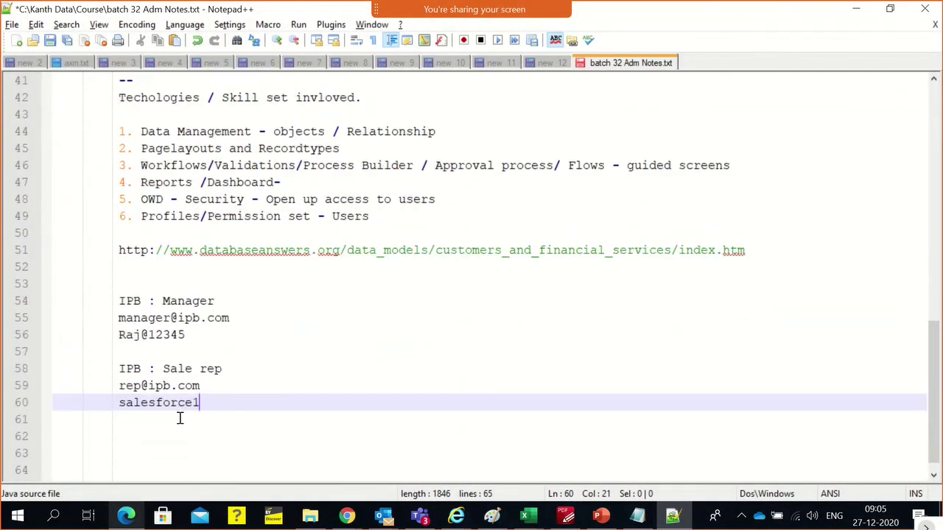
{"action": "double_click", "coordinate": [176, 409]}
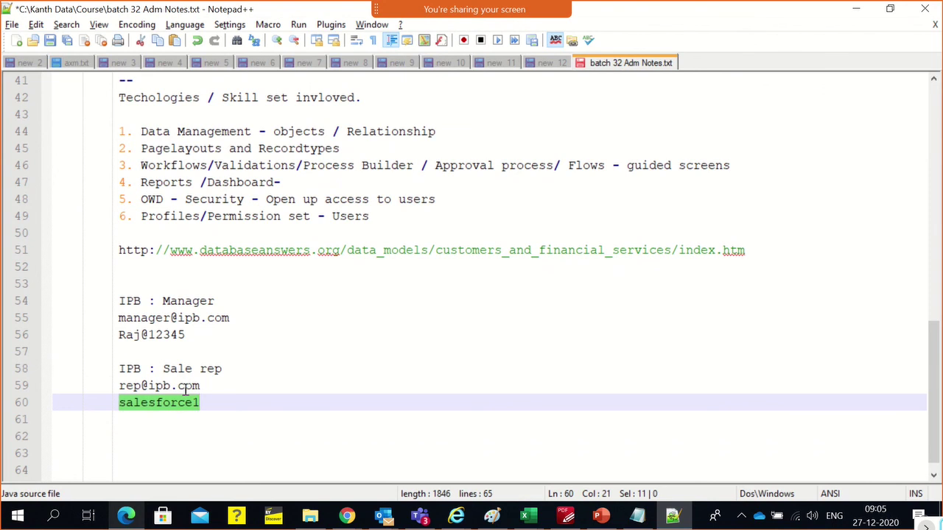
{"action": "left_click_drag", "start_coordinate": [201, 385], "coordinate": [118, 385]}
{"action": "key", "text": "ctrl+c"}
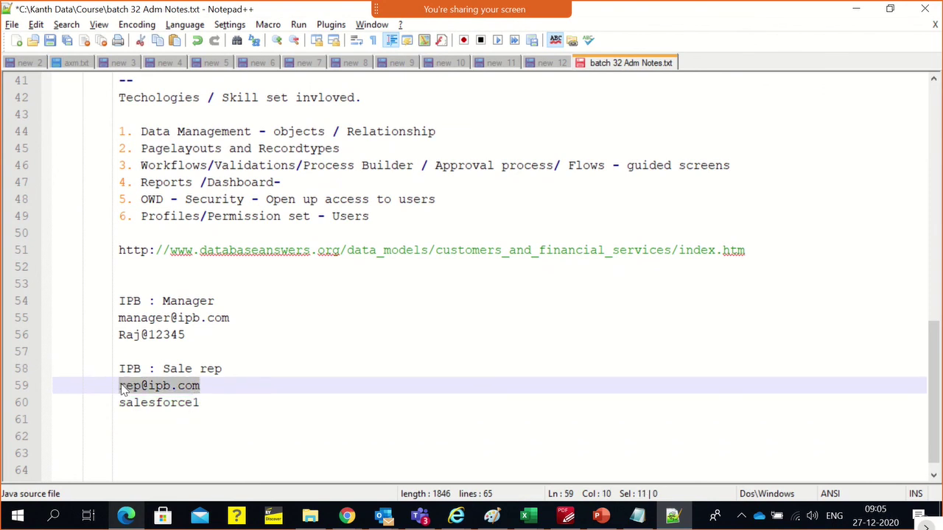
Sign out in the incognito window and log in with the rep's username and password
{"action": "mouse_move", "coordinate": [346, 515]}
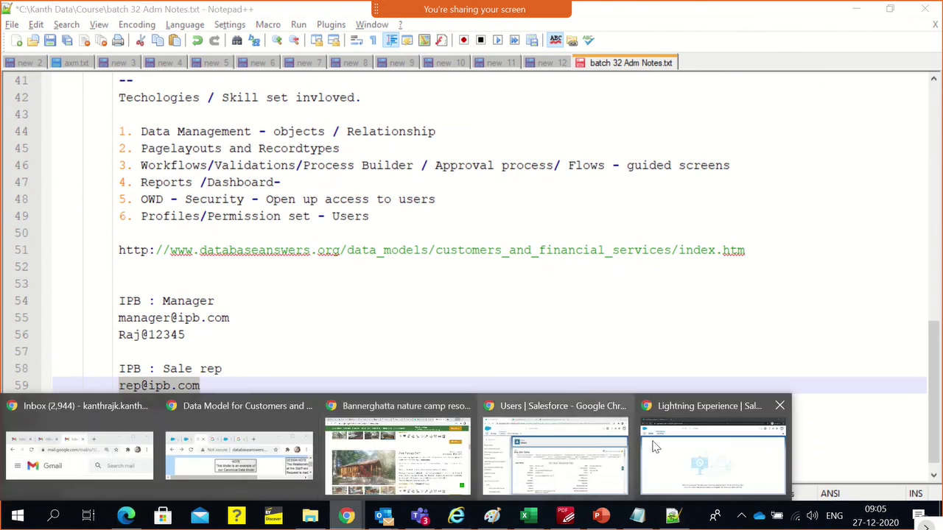
{"action": "left_click", "coordinate": [673, 436]}
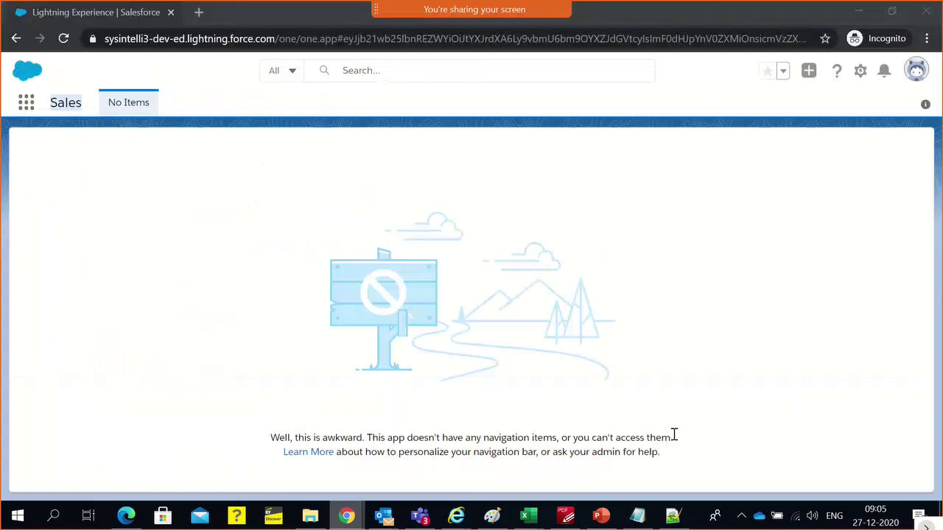
{"action": "left_click", "coordinate": [917, 70]}
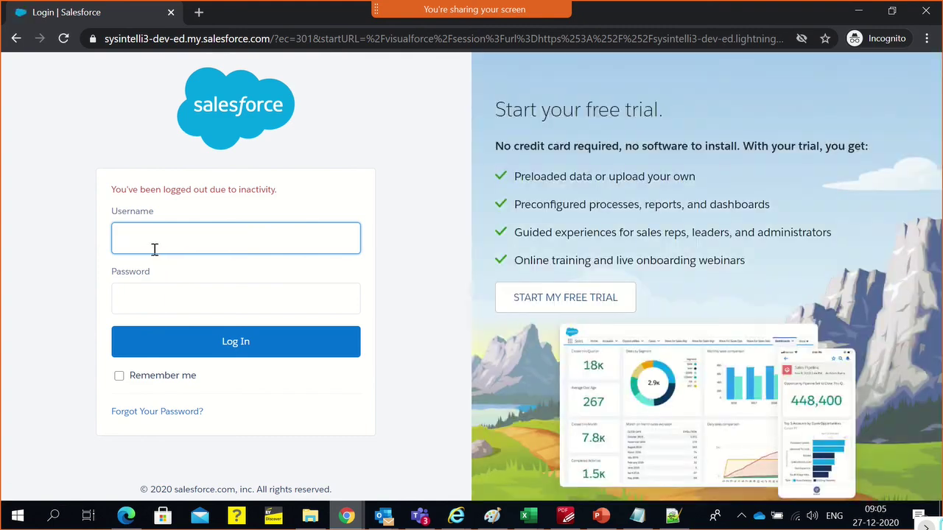
{"action": "key", "text": "ctrl+v"}
{"action": "left_click", "coordinate": [150, 291]}
{"action": "type", "text": "••"}
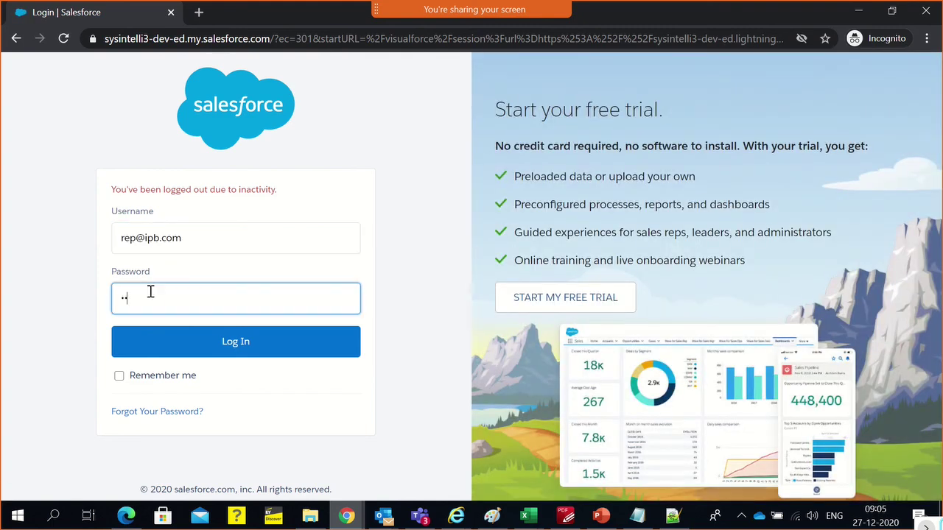
{"action": "type", "text": "••••••••"}
{"action": "key", "text": "Return"}
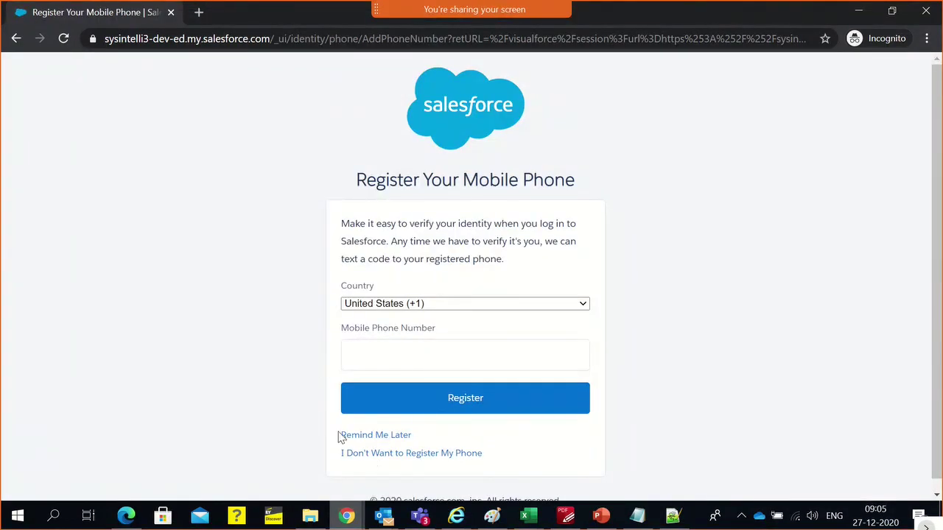
Skip phone registration, then bring up the RoleProfile.png diagram in Paint
{"action": "left_click", "coordinate": [370, 454]}
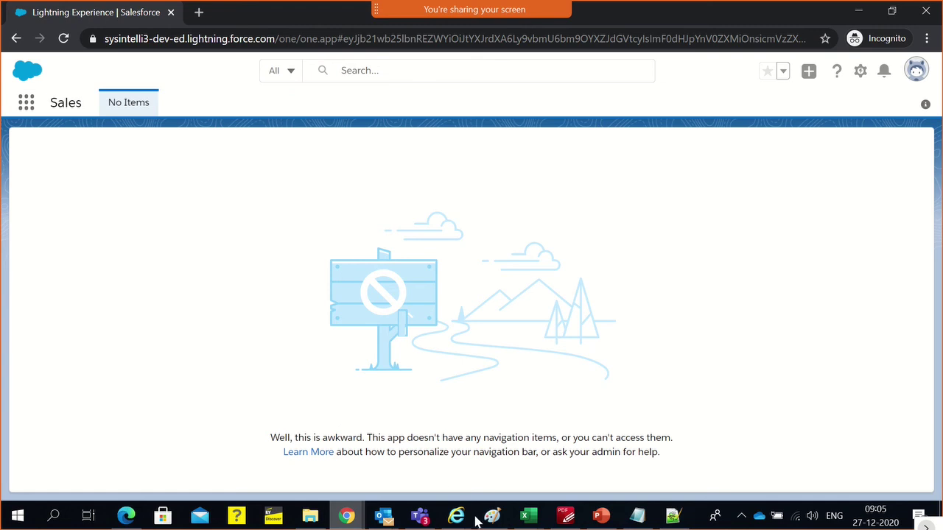
{"action": "left_click", "coordinate": [492, 515]}
{"action": "scroll", "coordinate": [324, 309], "scroll_direction": "up", "scroll_amount": 3}
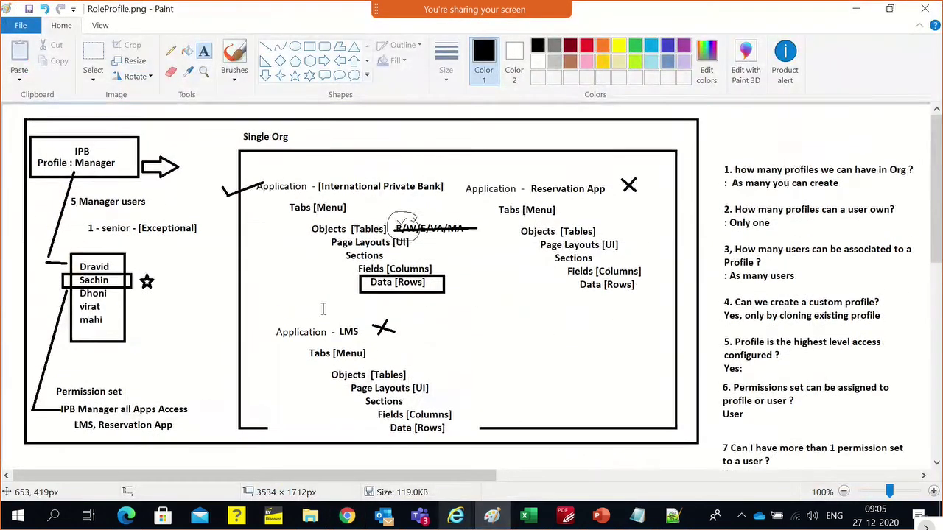
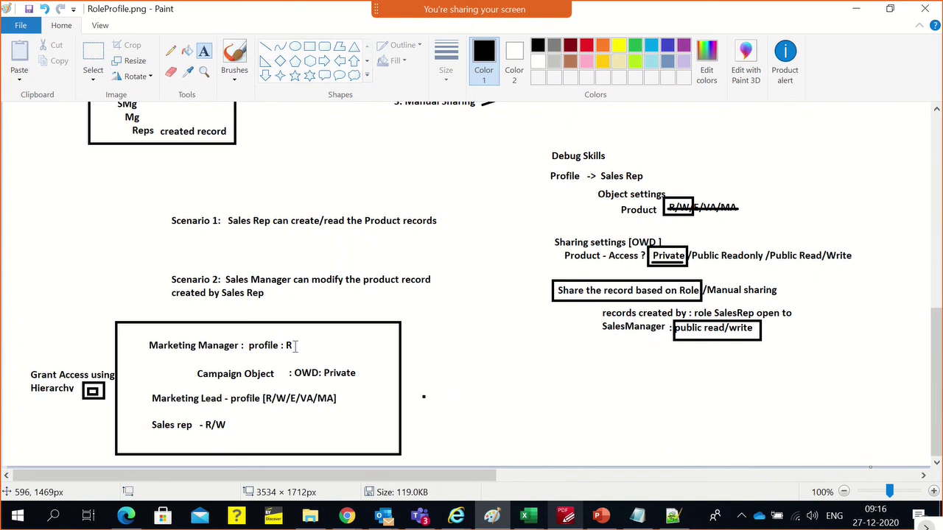
Review the Paint sharing notes, then highlight Creating Permission Sets and Creating Groups in the course outline
{"action": "scroll", "coordinate": [295, 345], "scroll_direction": "up", "scroll_amount": 15}
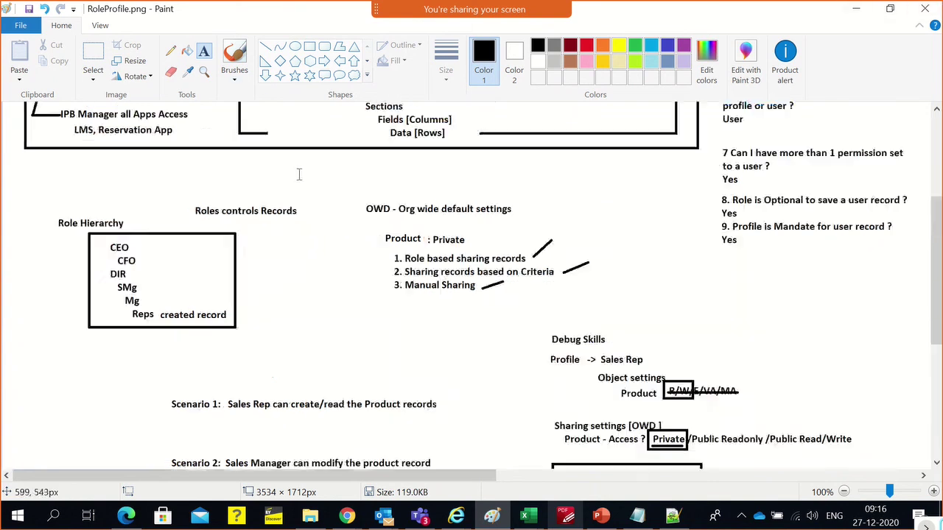
{"action": "scroll", "coordinate": [307, 184], "scroll_direction": "down", "scroll_amount": 15}
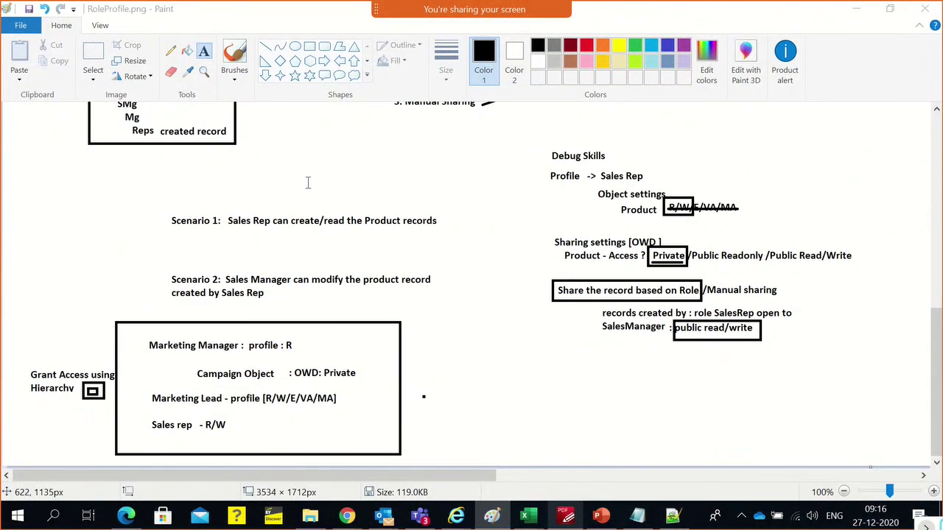
{"action": "key", "text": "alt+Tab"}
{"action": "scroll", "coordinate": [518, 356], "scroll_direction": "down", "scroll_amount": 2}
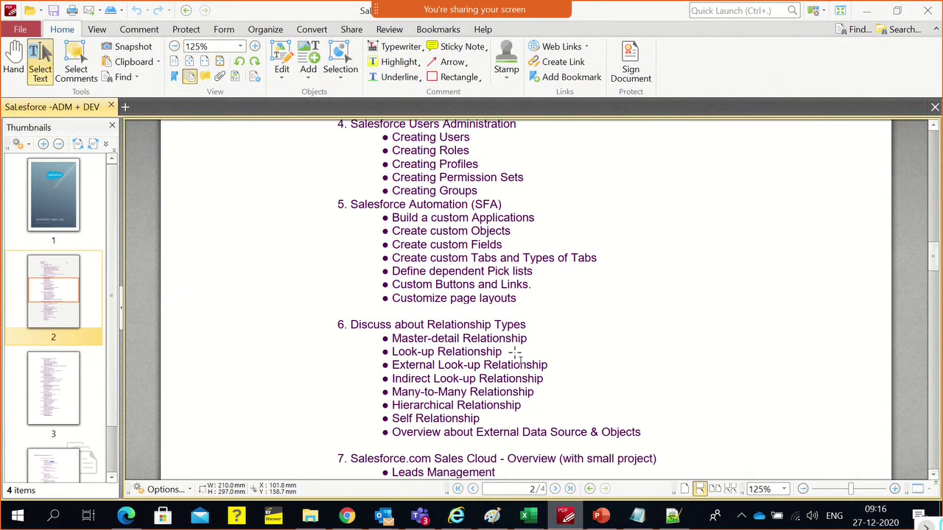
{"action": "scroll", "coordinate": [512, 358], "scroll_direction": "up", "scroll_amount": 2}
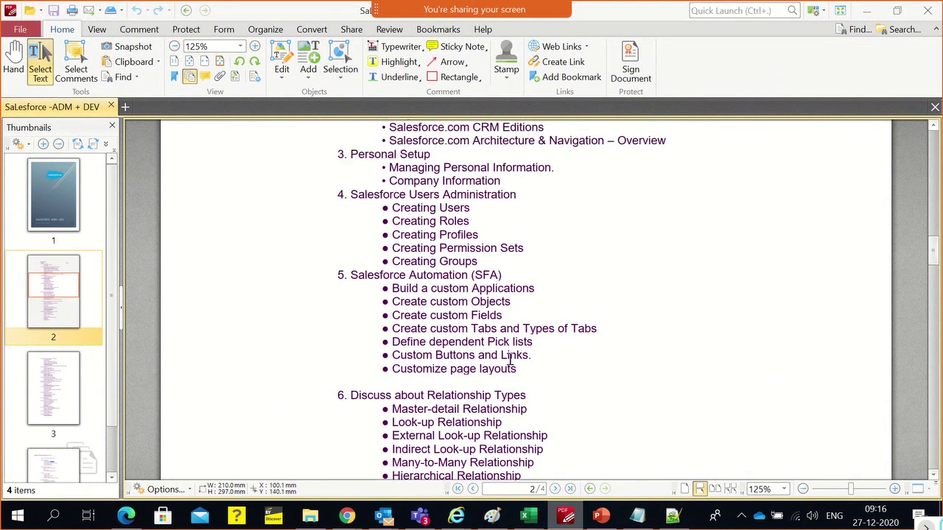
{"action": "left_click_drag", "start_coordinate": [436, 266], "coordinate": [389, 248]}
Return to the Salesforce Users setup window
{"action": "key", "text": "alt+Tab"}
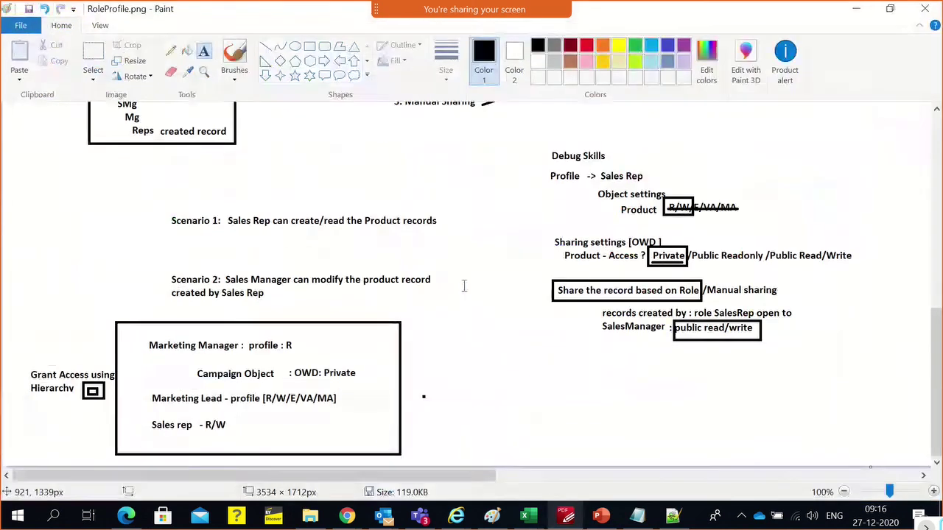
{"action": "key", "text": "alt+Tab"}
{"action": "left_click", "coordinate": [438, 151]}
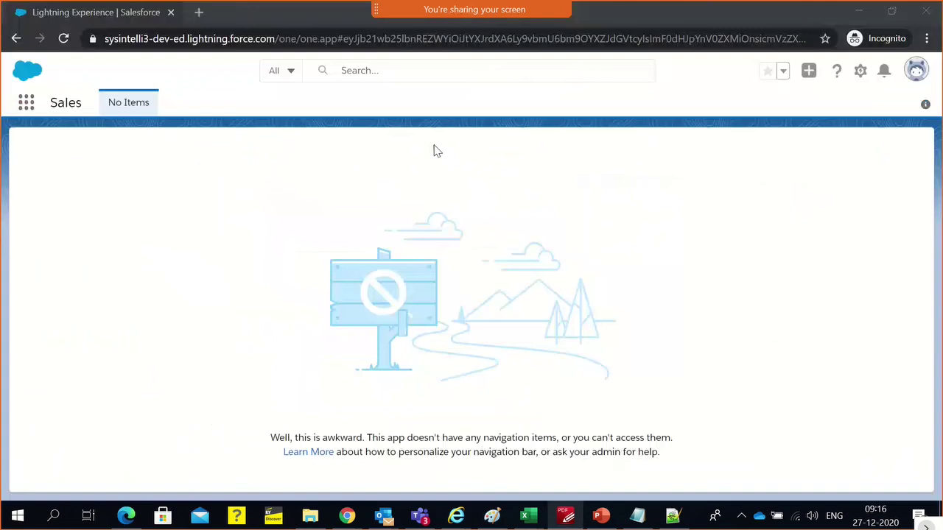
{"action": "key", "text": "alt+Tab"}
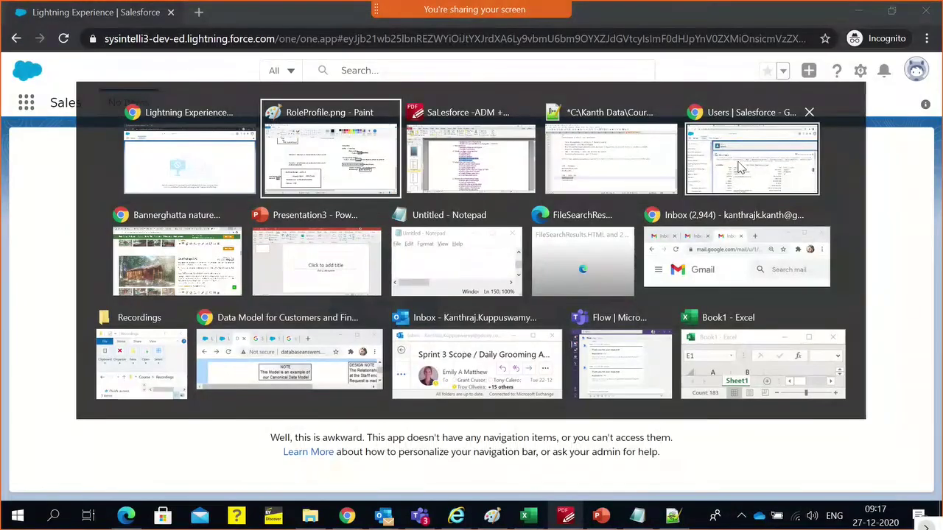
{"action": "key", "text": "Tab"}
{"action": "key", "text": "Tab"}
{"action": "key", "text": "Tab"}
Search Setup for 'gro', go to Public Groups and start a new group
{"action": "left_click", "coordinate": [126, 154]}
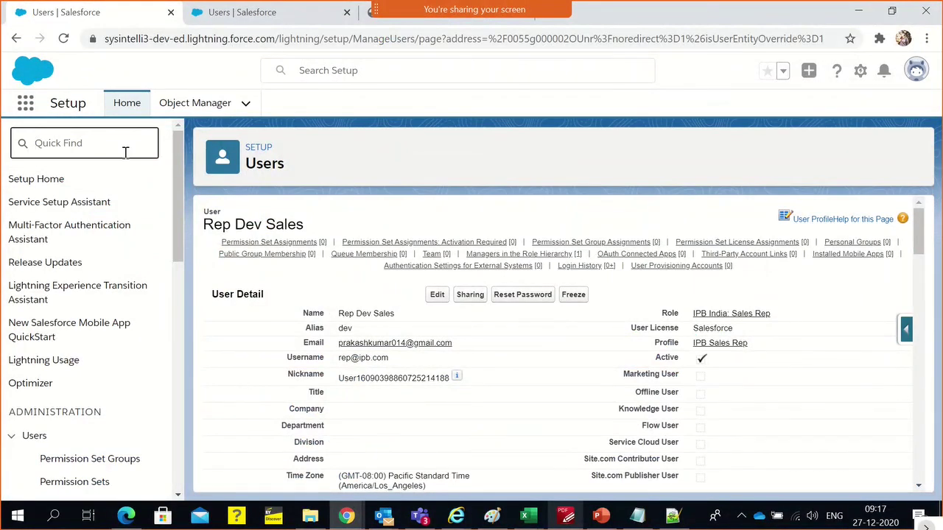
{"action": "type", "text": "group"}
{"action": "left_click", "coordinate": [77, 226]}
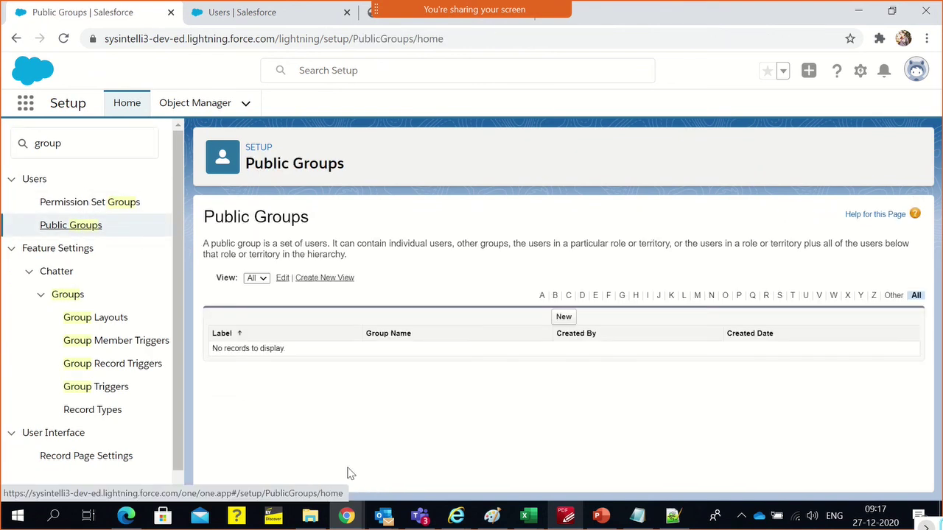
{"action": "left_click", "coordinate": [563, 317]}
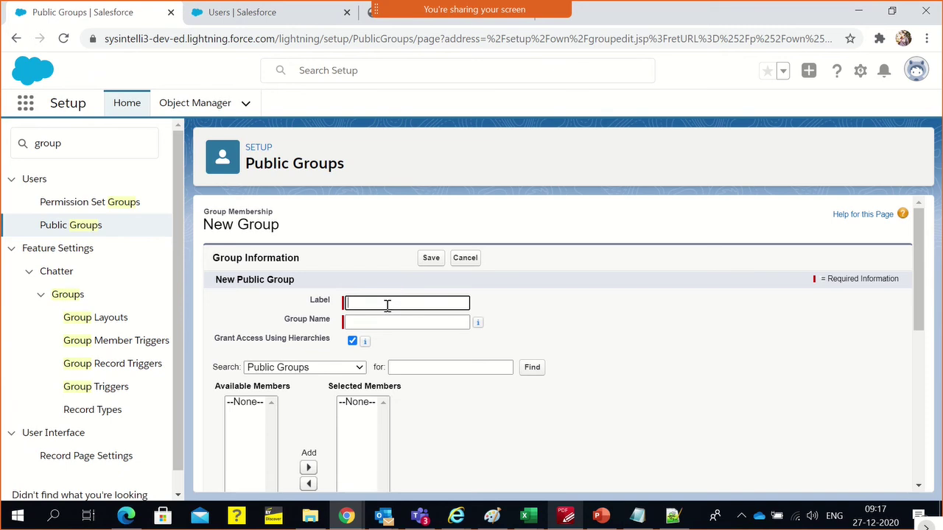
Browse the Roles and Users member lists, picking a sales rep user
{"action": "left_click", "coordinate": [309, 367]}
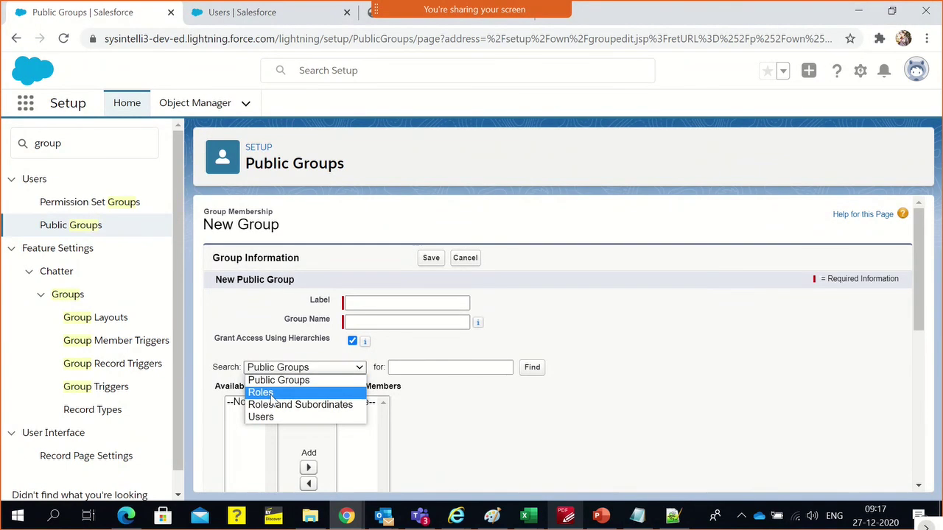
{"action": "left_click", "coordinate": [271, 398]}
{"action": "scroll", "coordinate": [309, 442], "scroll_direction": "down", "scroll_amount": 2}
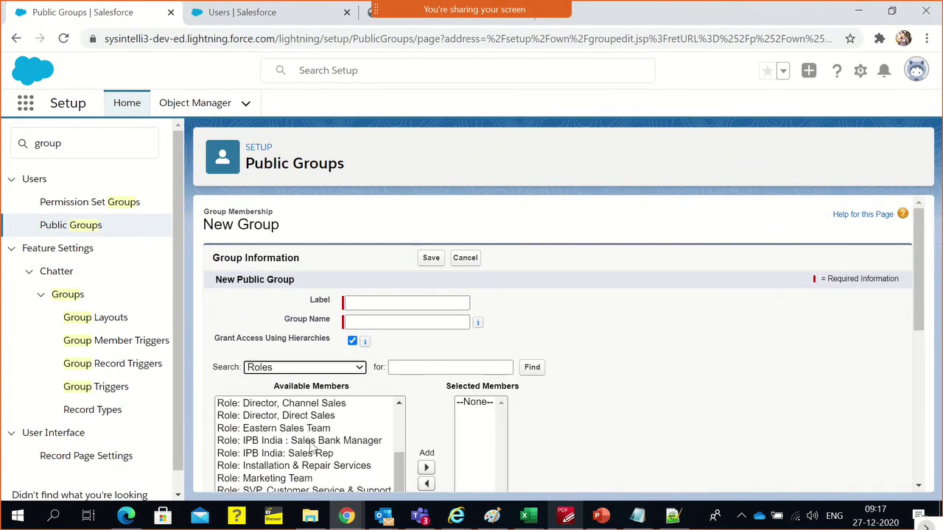
{"action": "left_click", "coordinate": [313, 366]}
{"action": "left_click", "coordinate": [292, 418]}
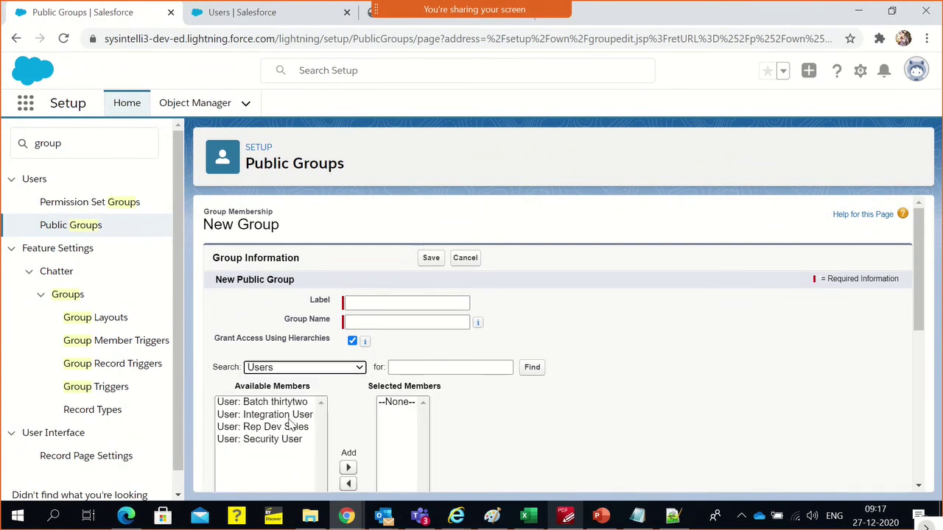
{"action": "left_click", "coordinate": [293, 429]}
{"action": "scroll", "coordinate": [290, 437], "scroll_direction": "down", "scroll_amount": 1}
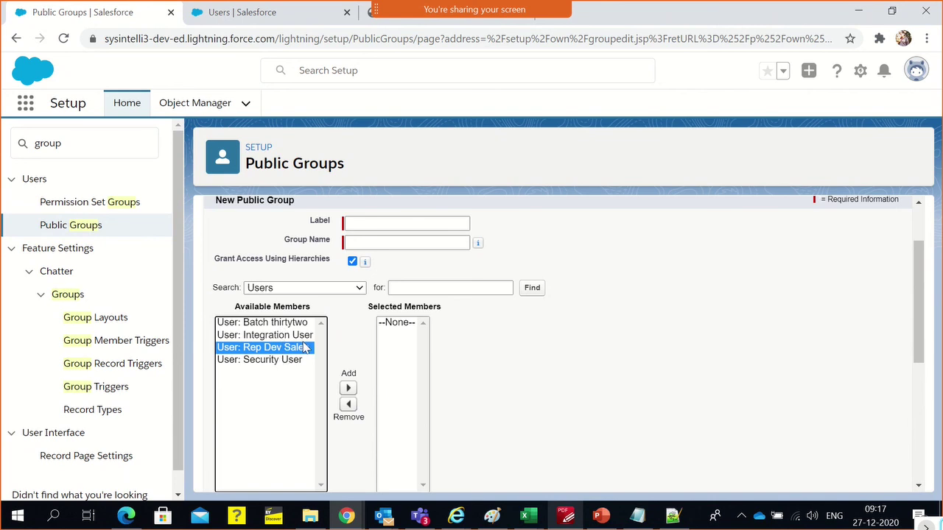
Add the IPB India : Sales Bank Manager and IPB India: Sales Rep roles to Selected Members
{"action": "left_click", "coordinate": [291, 288]}
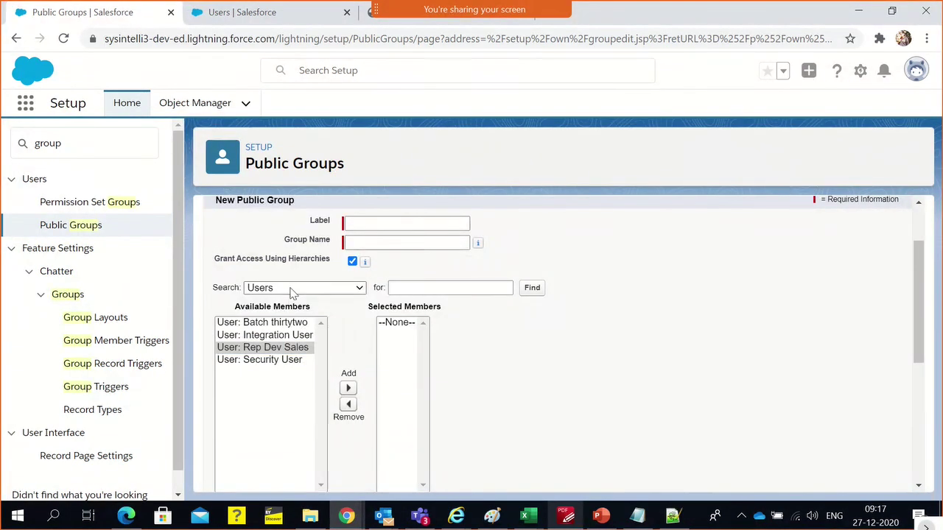
{"action": "left_click", "coordinate": [290, 289]}
{"action": "left_click", "coordinate": [291, 313]}
{"action": "scroll", "coordinate": [337, 442], "scroll_direction": "down", "scroll_amount": 2}
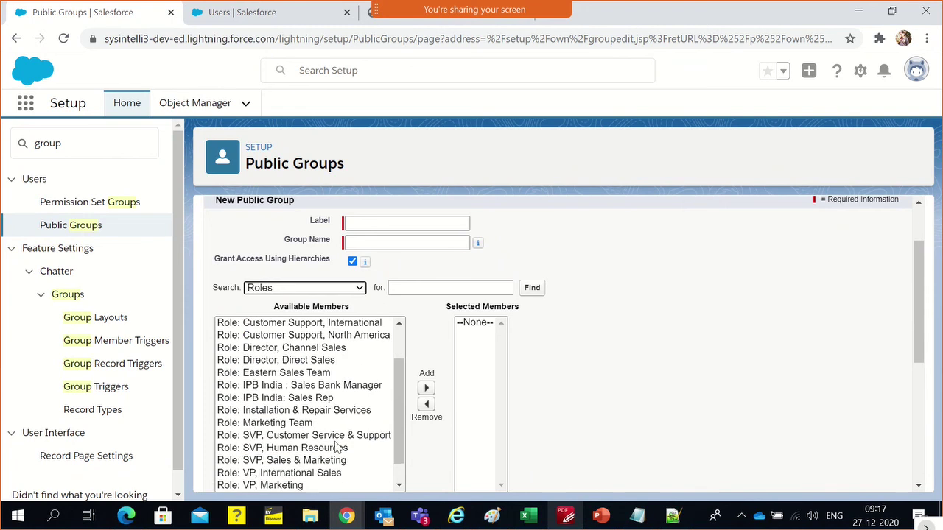
{"action": "scroll", "coordinate": [339, 448], "scroll_direction": "down", "scroll_amount": 1}
{"action": "left_click", "coordinate": [305, 360]}
{"action": "left_click", "coordinate": [309, 373], "text": "ctrl"}
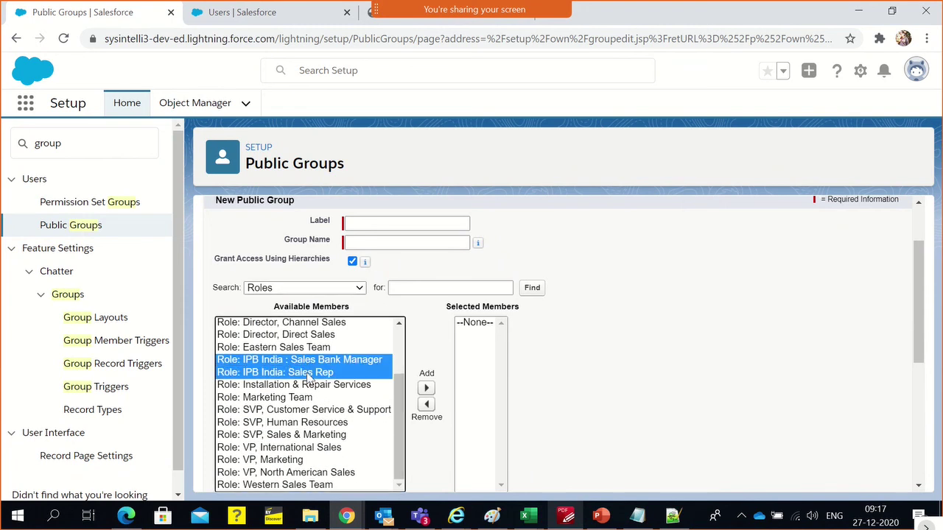
{"action": "left_click", "coordinate": [425, 388]}
{"action": "left_click", "coordinate": [695, 356]}
{"action": "scroll", "coordinate": [377, 265], "scroll_direction": "up", "scroll_amount": 1}
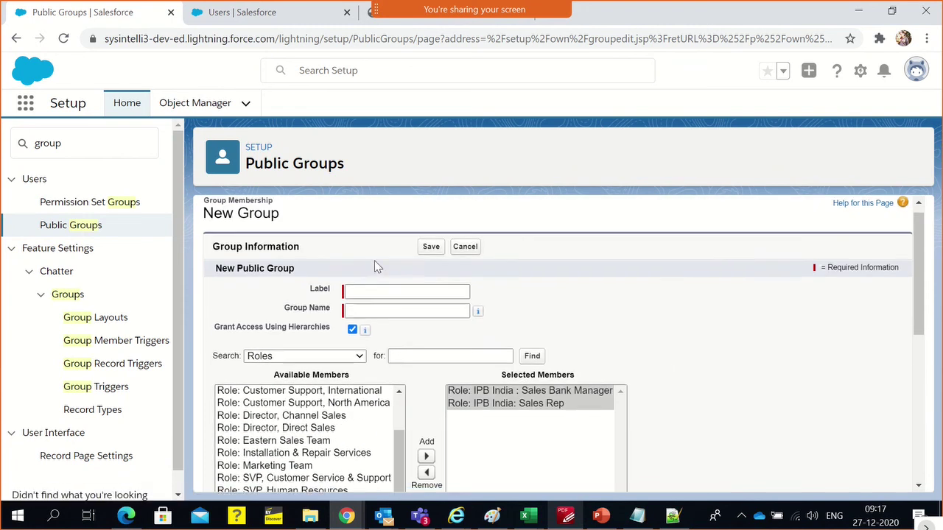
Label the group 'IPB India Region' so the Group Name fills in as IPB_India_Region
{"action": "left_click", "coordinate": [375, 297]}
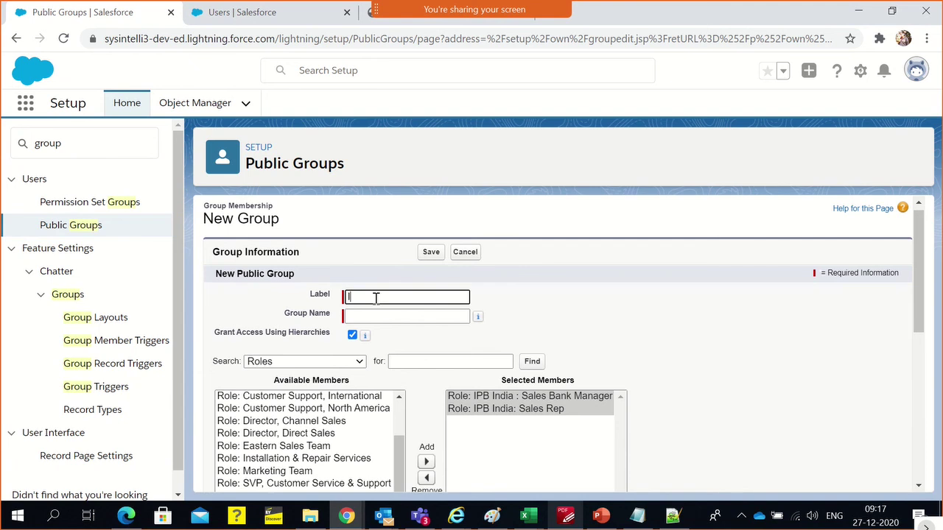
{"action": "type", "text": "IPB In"}
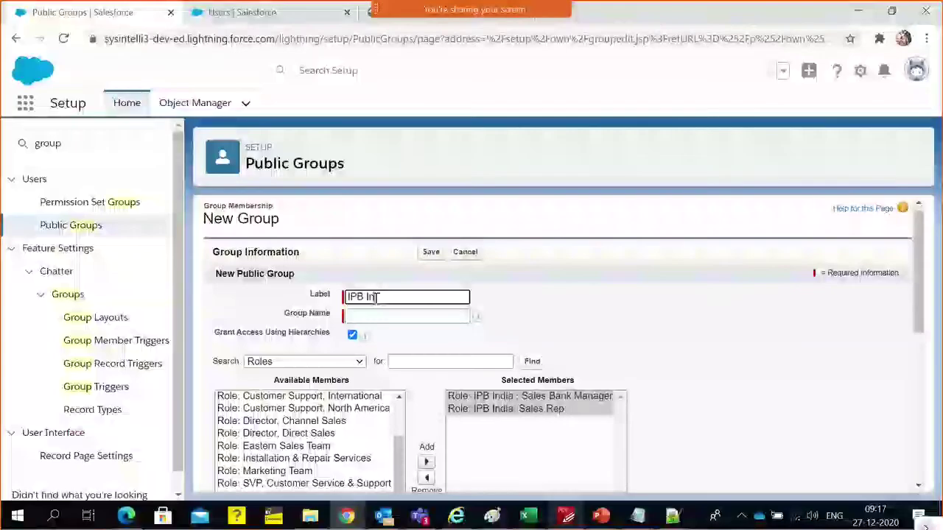
{"action": "type", "text": "dia Region"}
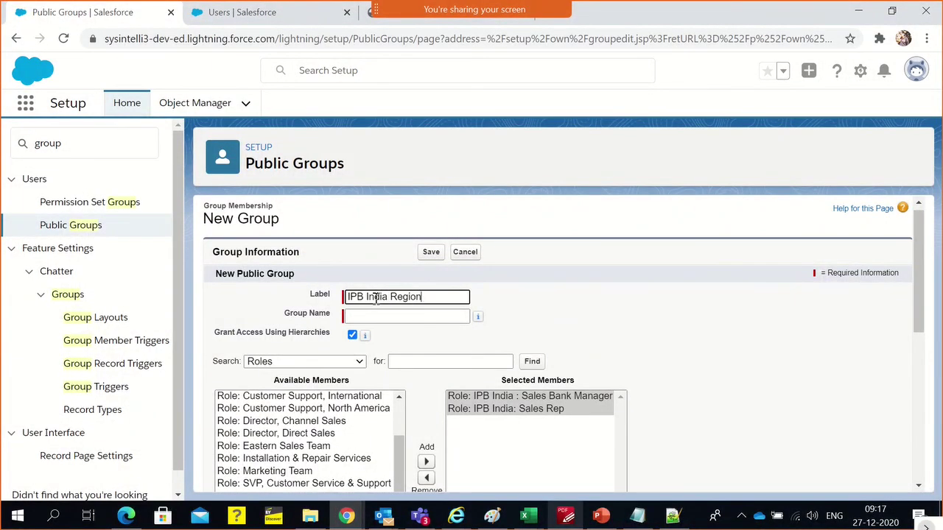
{"action": "left_click", "coordinate": [635, 309]}
{"action": "scroll", "coordinate": [630, 308], "scroll_direction": "down", "scroll_amount": 2}
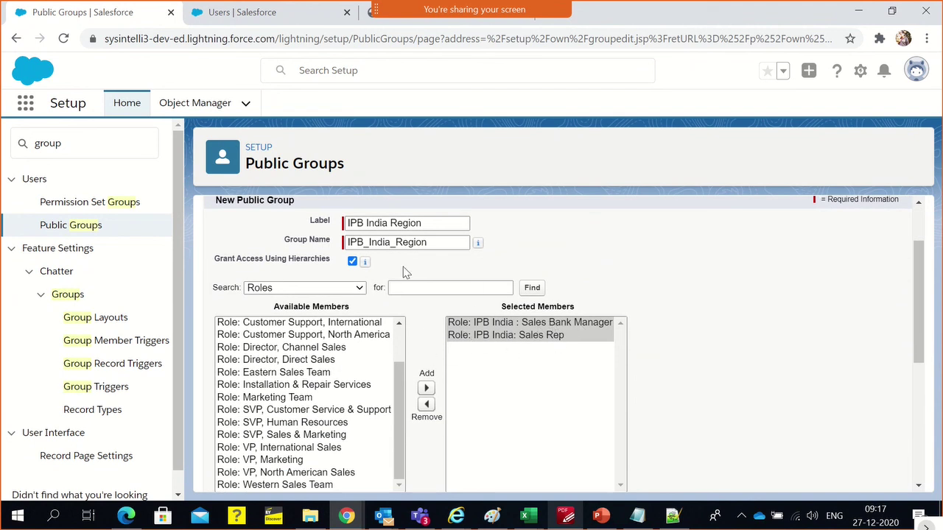
{"action": "scroll", "coordinate": [423, 350], "scroll_direction": "down", "scroll_amount": 4}
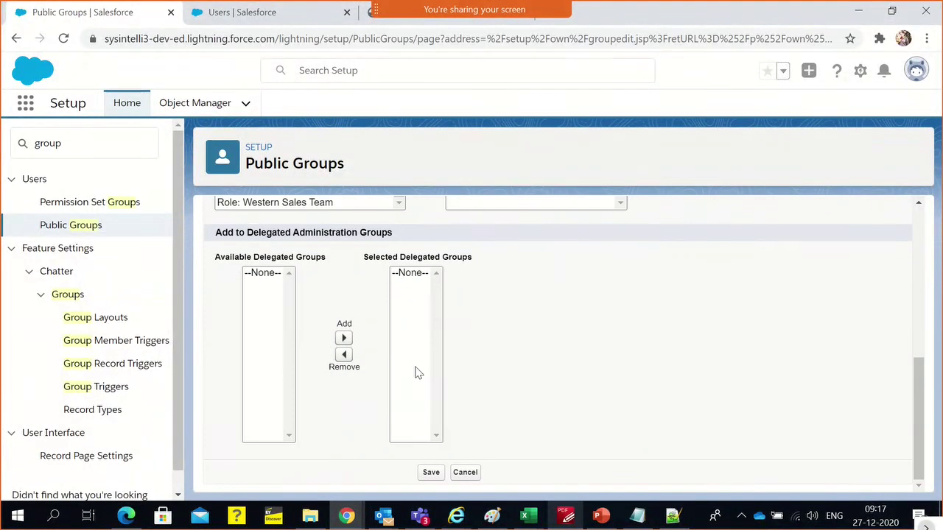
Save the IPB India Region group and open its detail page listing both IPB India roles
{"action": "left_click", "coordinate": [426, 477]}
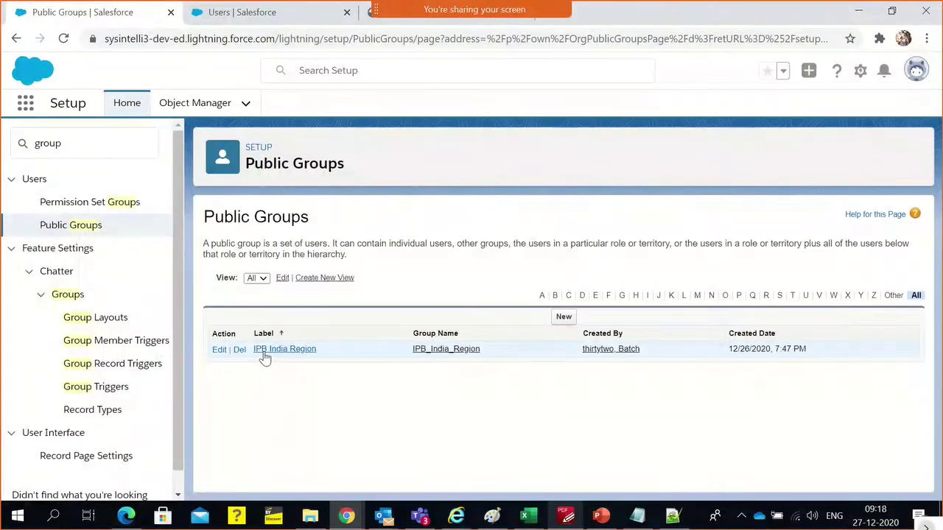
{"action": "left_click", "coordinate": [287, 351]}
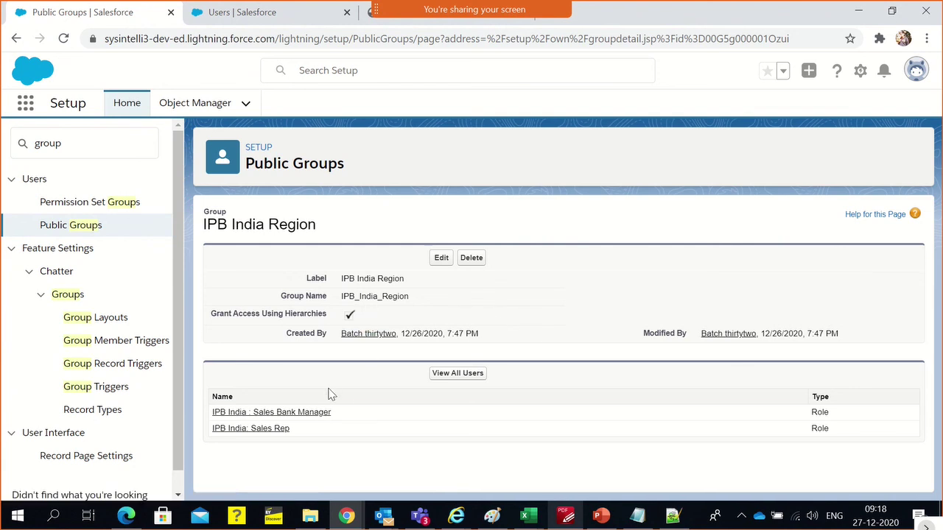
{"action": "double_click", "coordinate": [214, 212]}
{"action": "left_click", "coordinate": [669, 312]}
In the course outline, point out the Creating Permission Sets and Creating Groups topics
{"action": "left_click", "coordinate": [565, 516]}
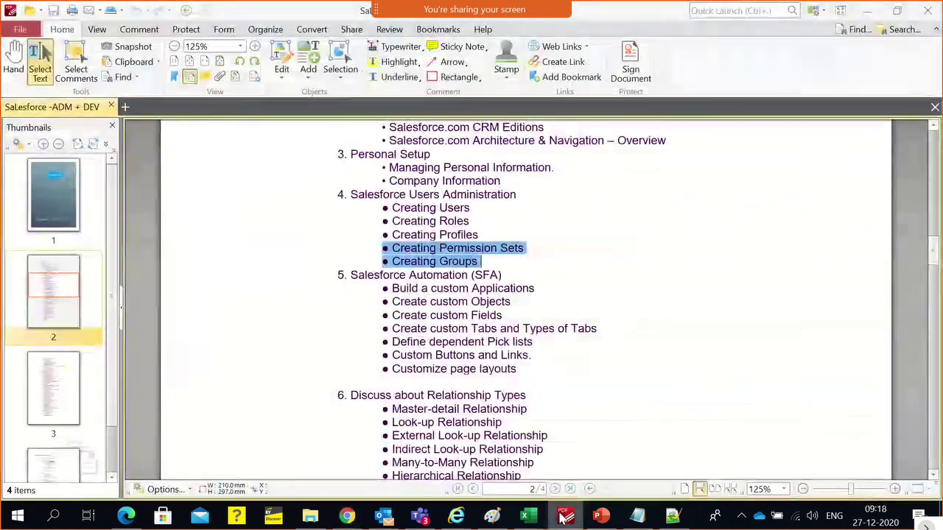
{"action": "mouse_move", "coordinate": [383, 248]}
{"action": "left_mouse_down"}
{"action": "mouse_move", "coordinate": [437, 262]}
{"action": "mouse_move", "coordinate": [479, 259]}
{"action": "mouse_move", "coordinate": [396, 262]}
{"action": "left_mouse_up"}
{"action": "left_click", "coordinate": [477, 256]}
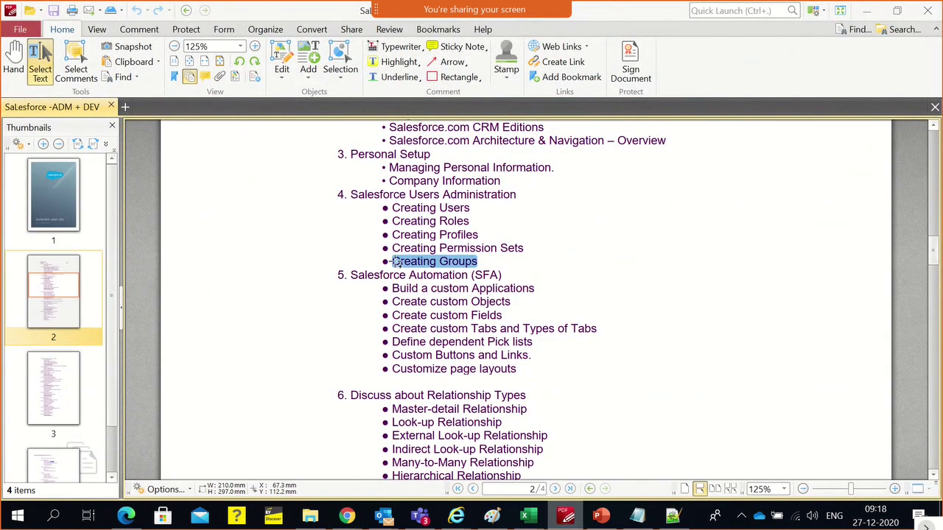
{"action": "double_click", "coordinate": [414, 262]}
{"action": "double_click", "coordinate": [456, 261]}
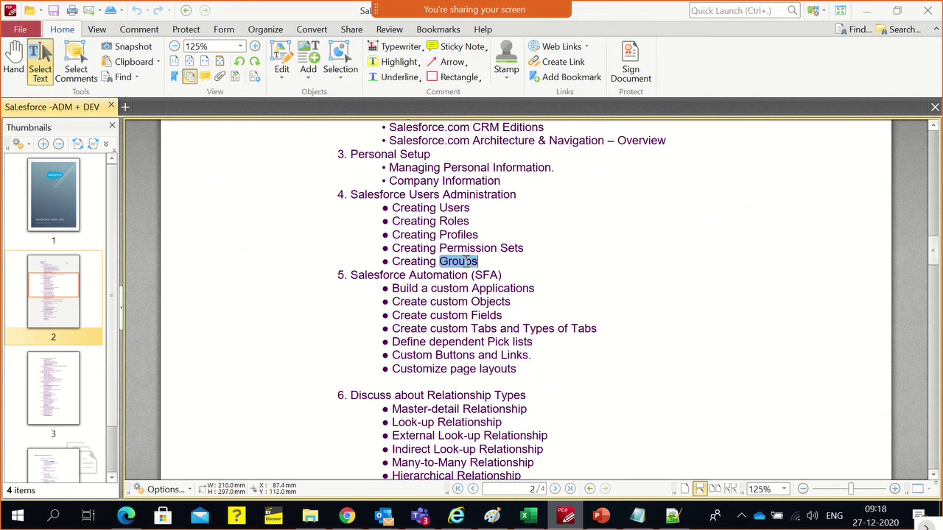
{"action": "left_click", "coordinate": [486, 264]}
Glance at the Salesforce group, then highlight the Create custom Objects through Pick lists topics
{"action": "key", "text": "alt+Tab"}
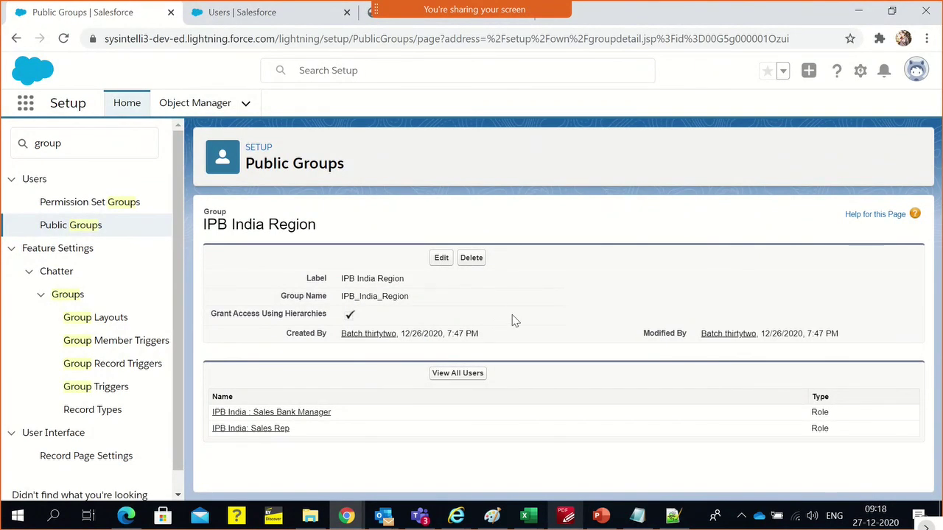
{"action": "key", "text": "alt+Tab"}
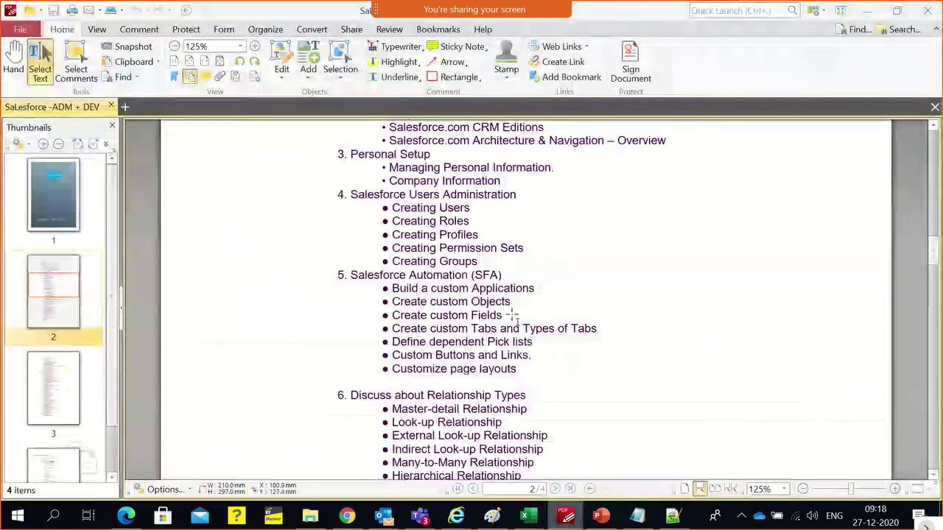
{"action": "scroll", "coordinate": [515, 318], "scroll_direction": "down", "scroll_amount": 2}
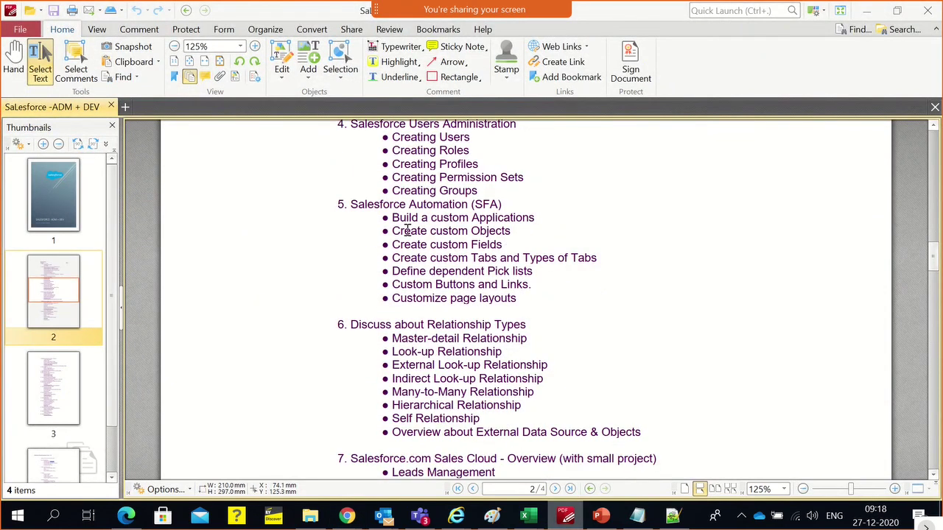
{"action": "left_click_drag", "start_coordinate": [390, 223], "coordinate": [534, 270]}
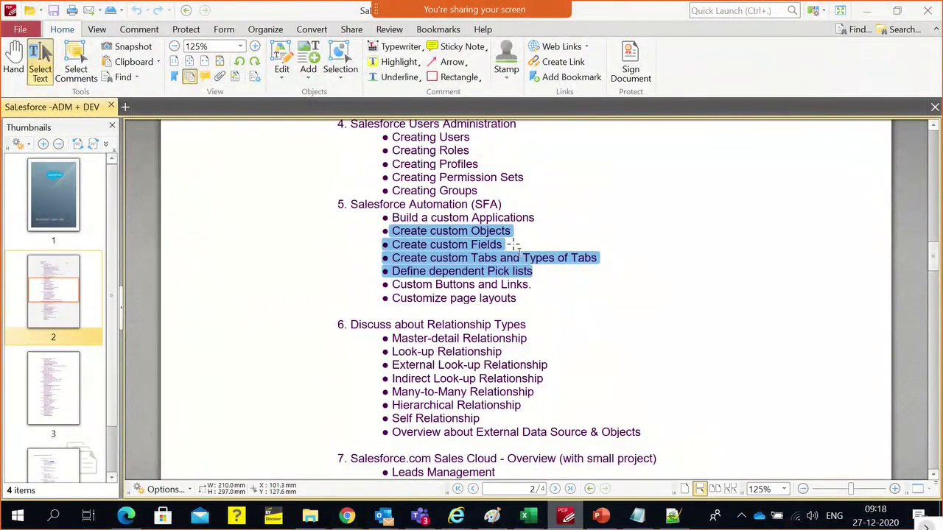
{"action": "left_click", "coordinate": [515, 249]}
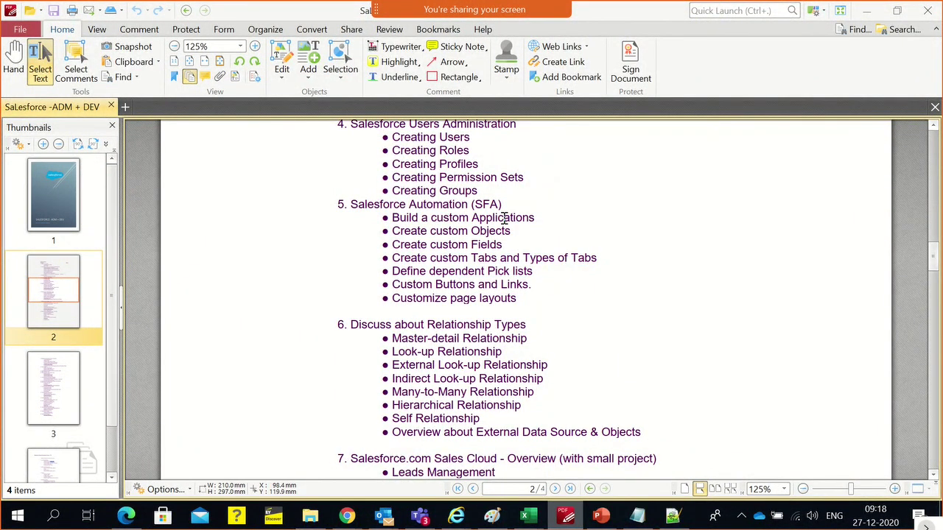
{"action": "double_click", "coordinate": [504, 218]}
{"action": "double_click", "coordinate": [501, 231]}
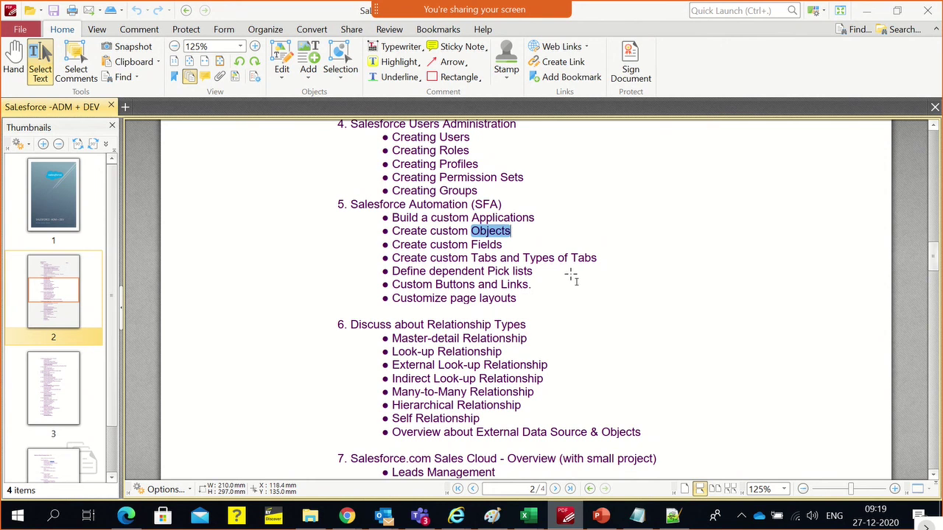
Highlight the Creating Users, Roles and Profiles lines, then scroll back up the outline
{"action": "triple_click", "coordinate": [459, 164]}
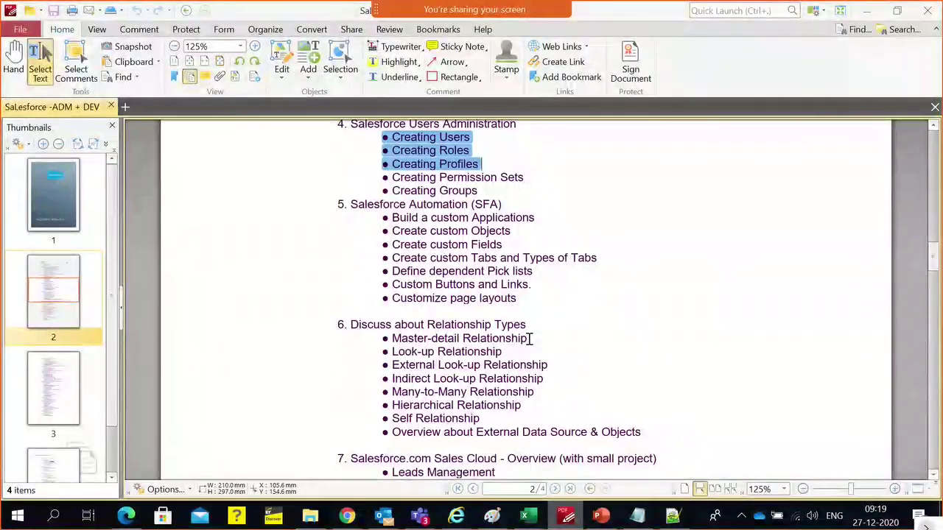
{"action": "left_click", "coordinate": [548, 274]}
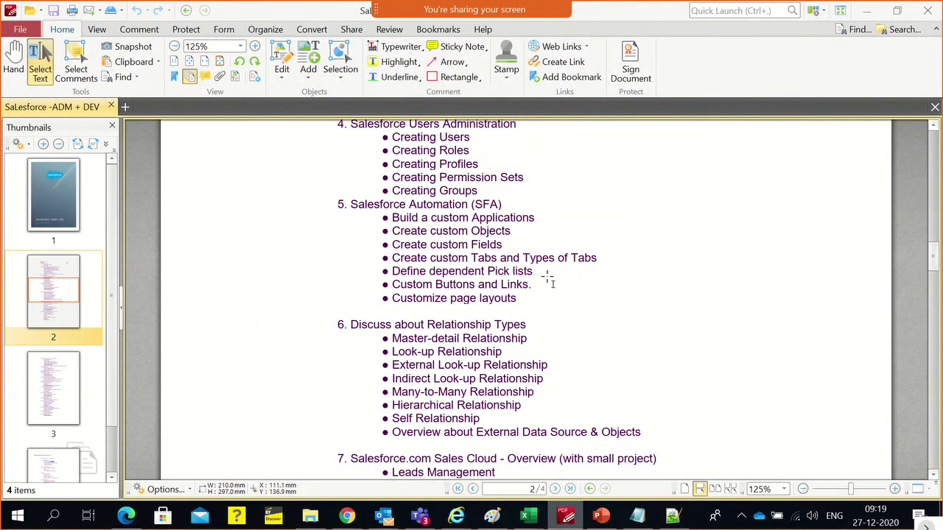
{"action": "scroll", "coordinate": [548, 276], "scroll_direction": "up", "scroll_amount": 1}
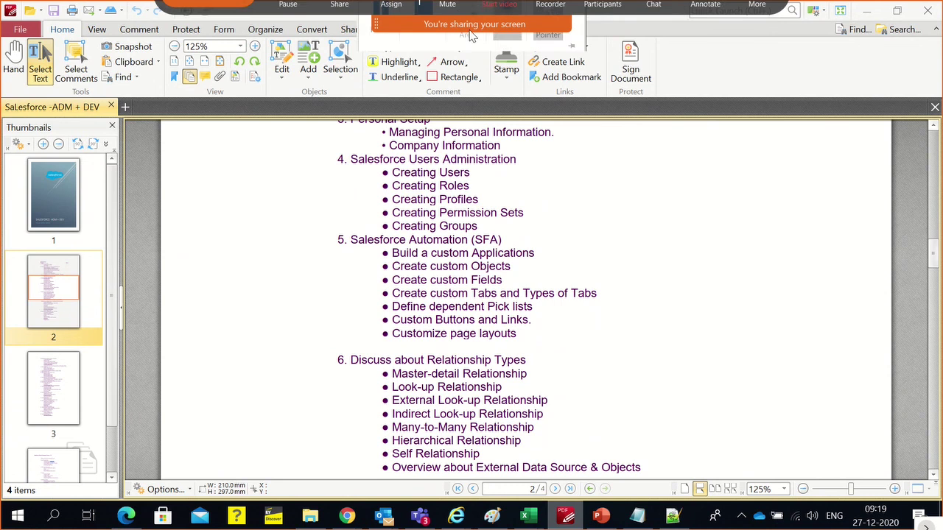
{"action": "mouse_move", "coordinate": [462, 7]}
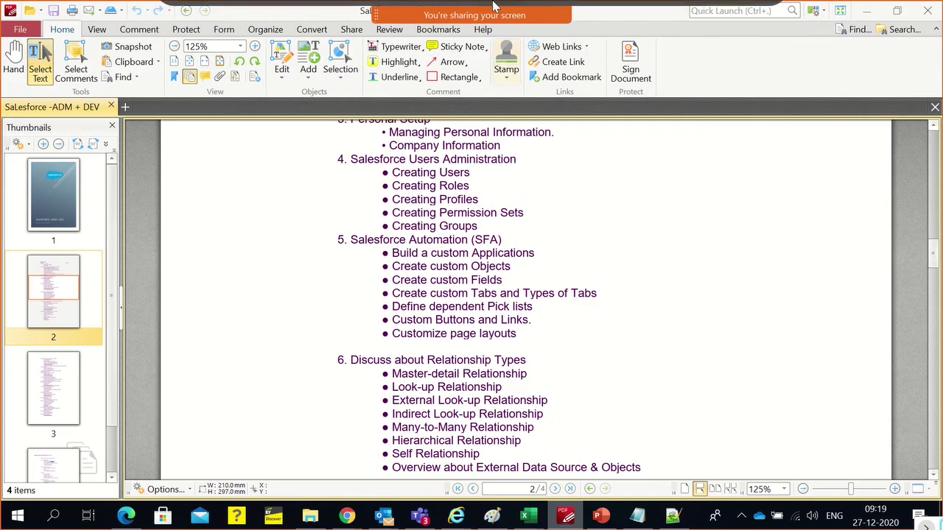
{"action": "mouse_move", "coordinate": [494, 20]}
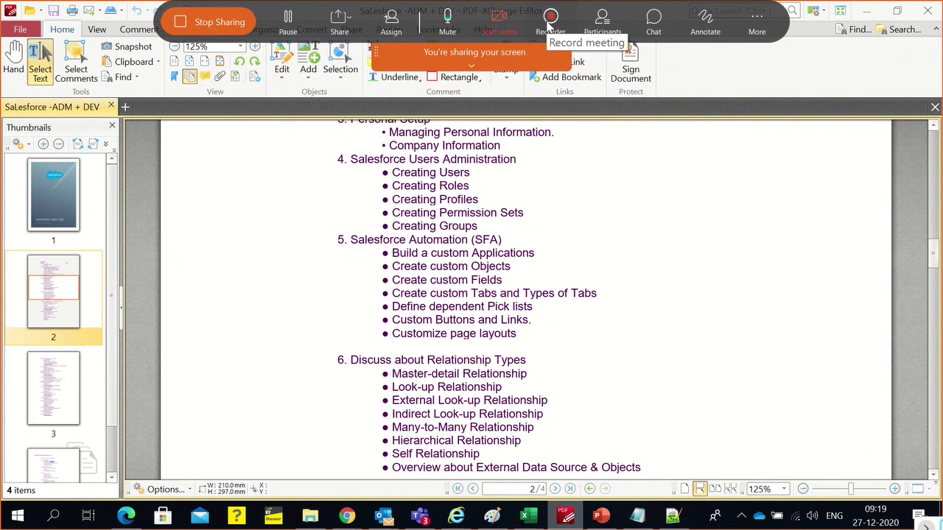
Stop screen sharing, then choose End meeting for all and confirm End Meeting
{"action": "left_click", "coordinate": [231, 22]}
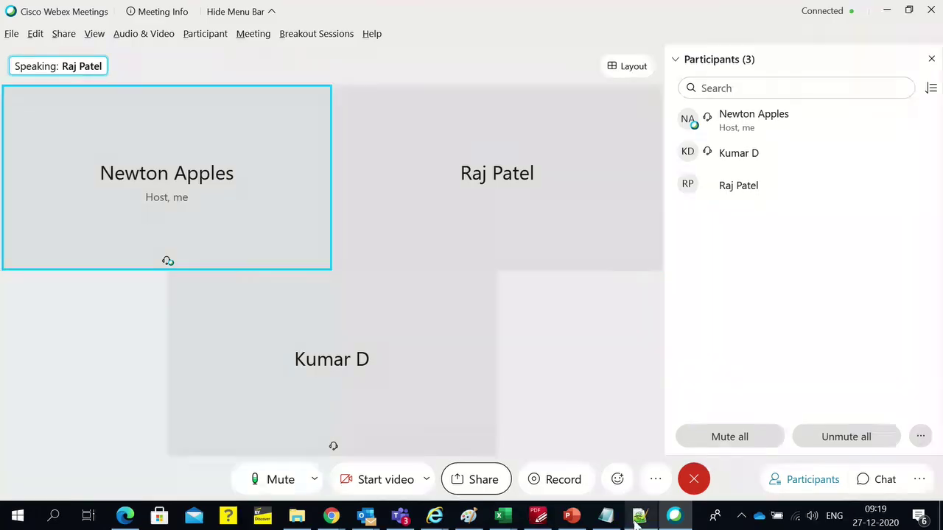
{"action": "left_click", "coordinate": [693, 479]}
{"action": "left_click", "coordinate": [676, 438]}
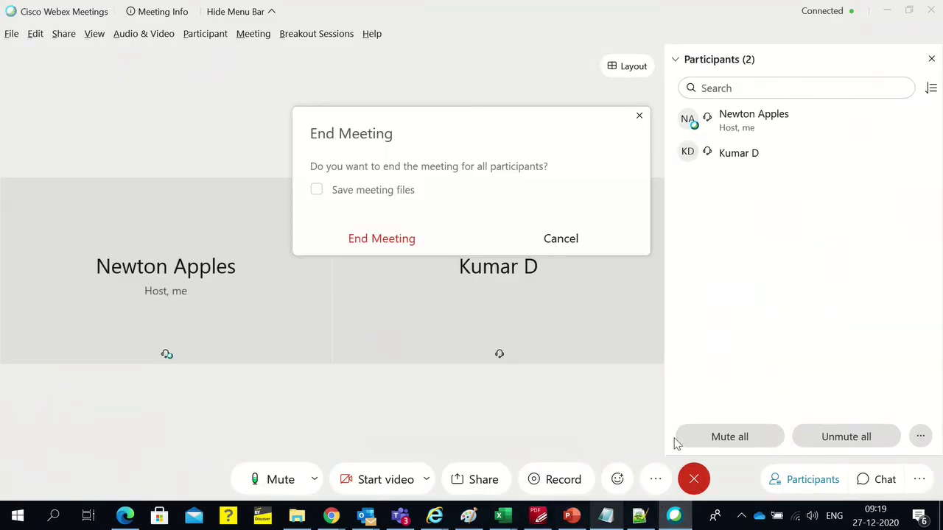
{"action": "left_click", "coordinate": [379, 240]}
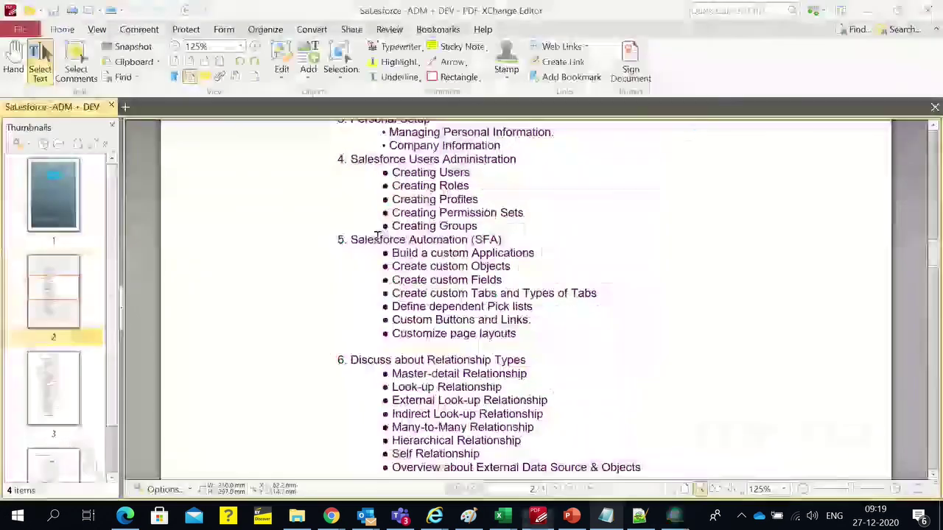